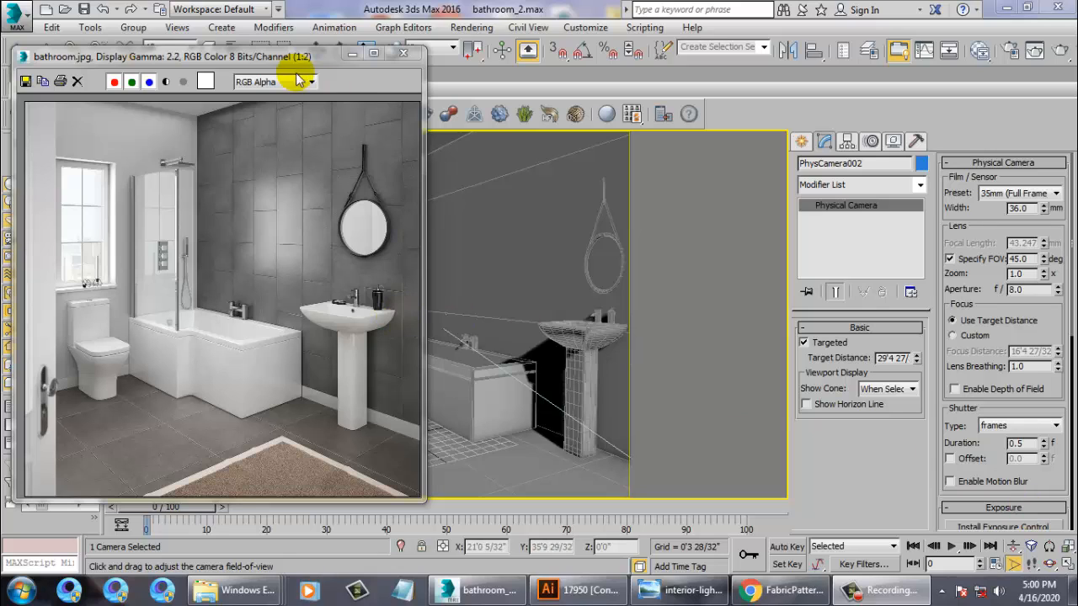
# Minimize the bathroom reference image and switch the viewport to a perspective view framing the whole room
pyautogui.click(351, 57)
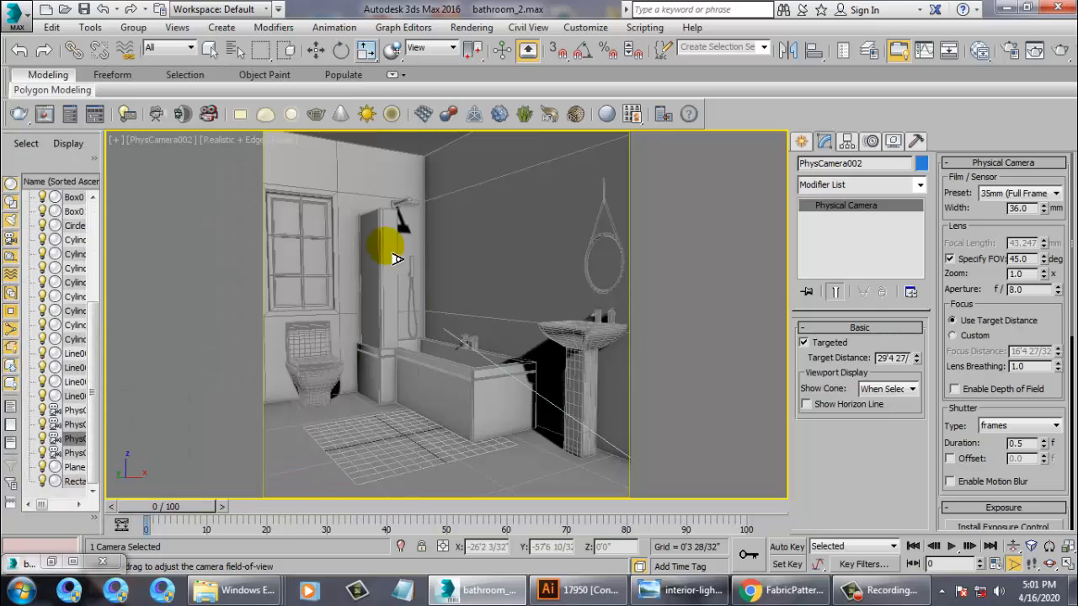
pyautogui.press('z')
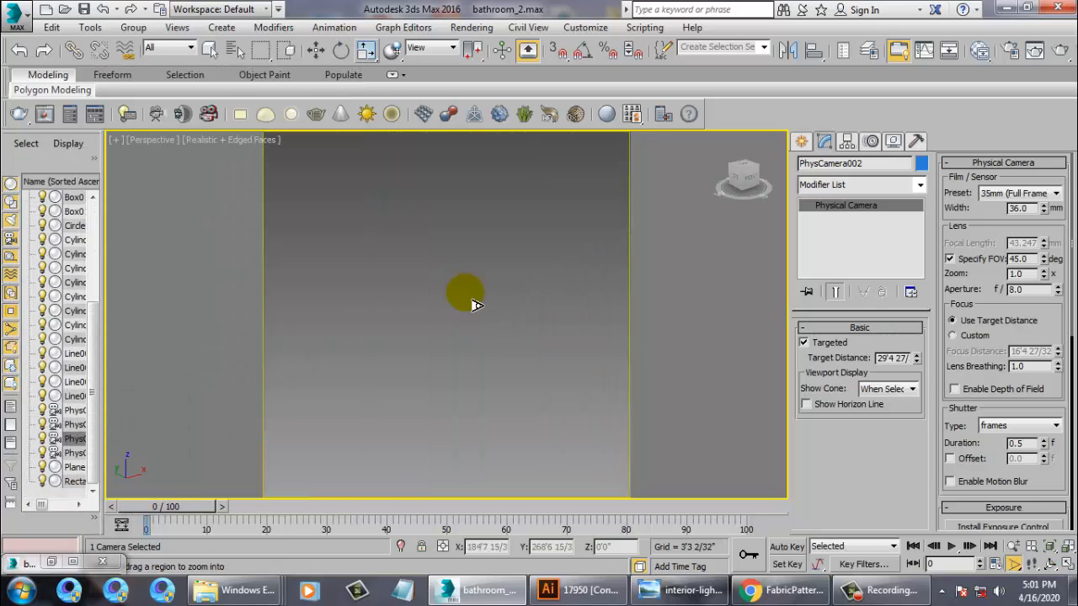
pyautogui.press('w')
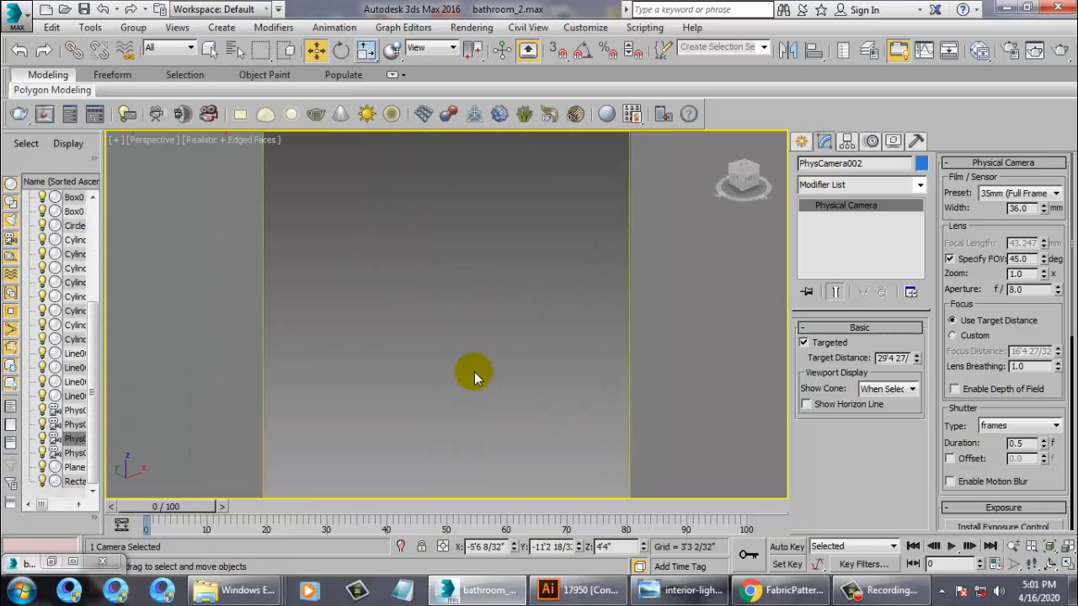
pyautogui.moveTo(464, 376); pyautogui.dragTo(481, 386)
pyautogui.press('z')
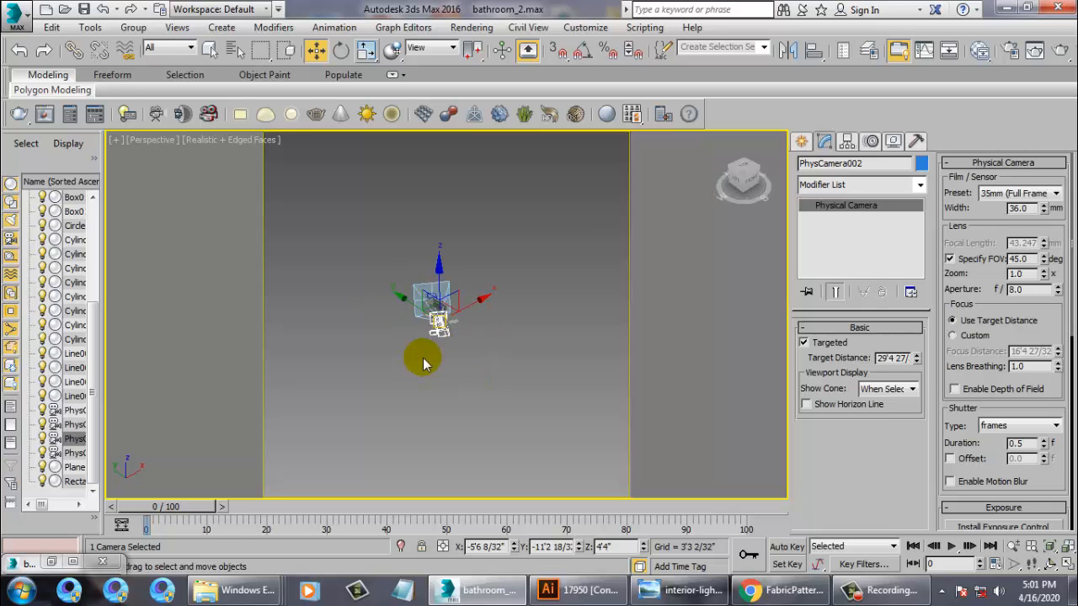
pyautogui.hotkey('shift', 'f')
pyautogui.click(683, 352)
pyautogui.click(454, 323)
pyautogui.press('z')
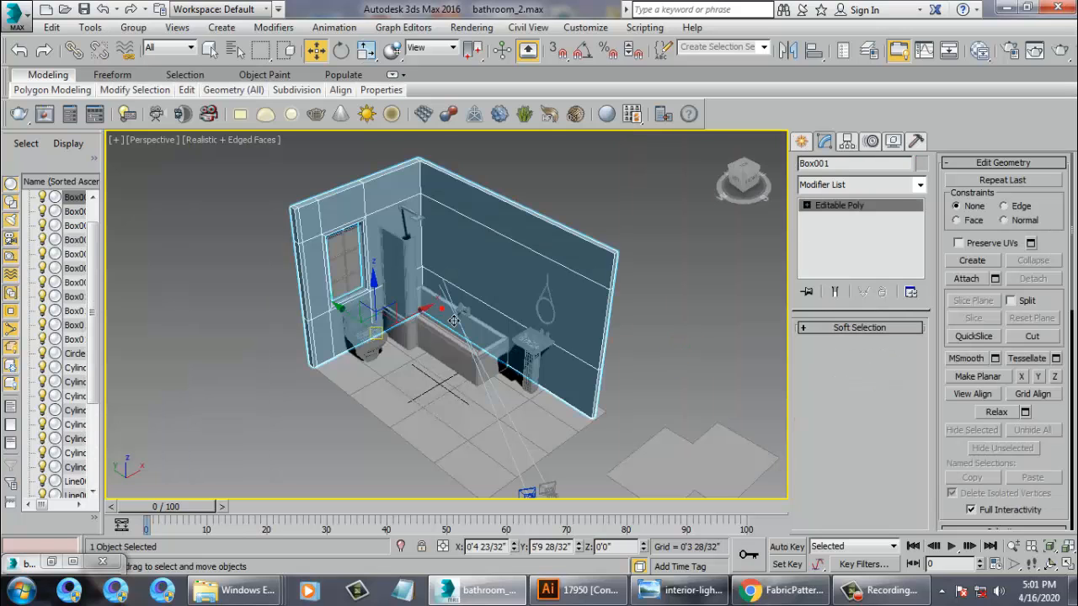
pyautogui.moveTo(621, 396); pyautogui.dragTo(583, 384, button='middle')
# Create a thin ChamferBox as a rug on the floor in front of the washbasin, about 5'7" long and 3'6" wide
pyautogui.click(800, 145)
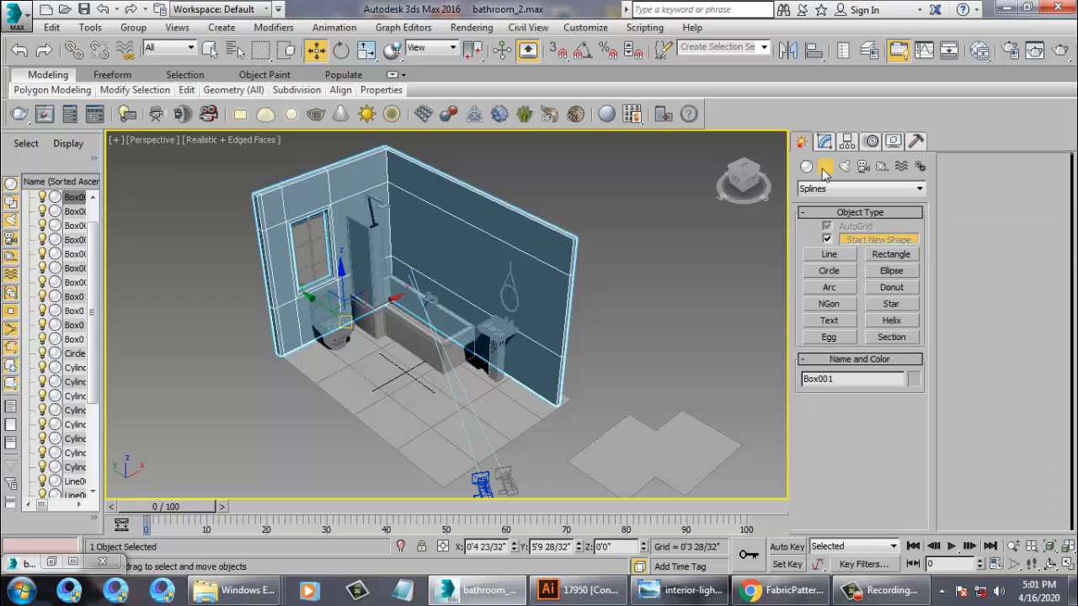
pyautogui.click(817, 190)
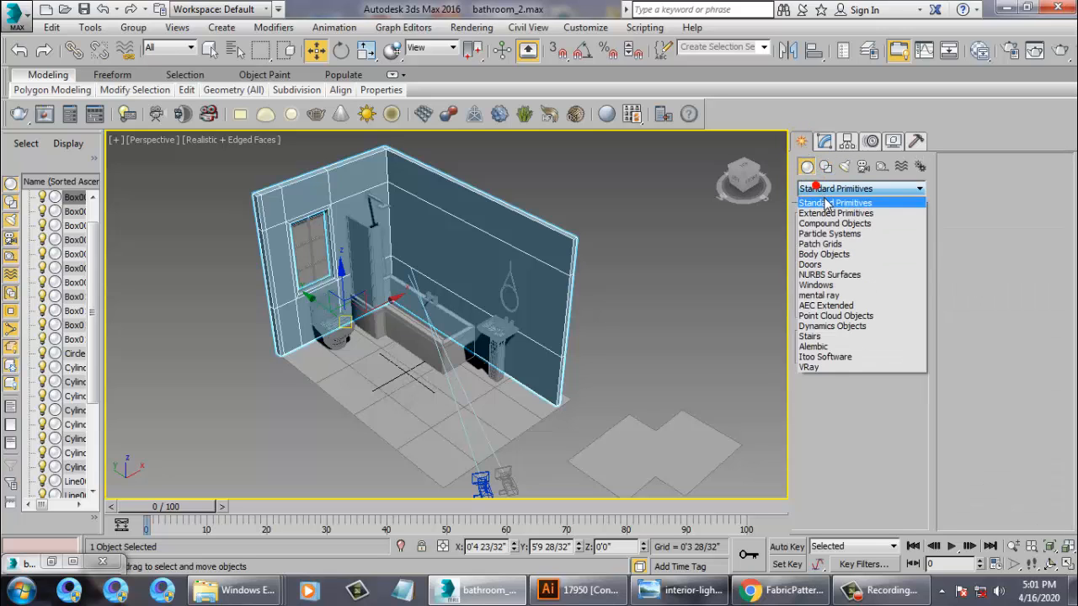
pyautogui.click(829, 218)
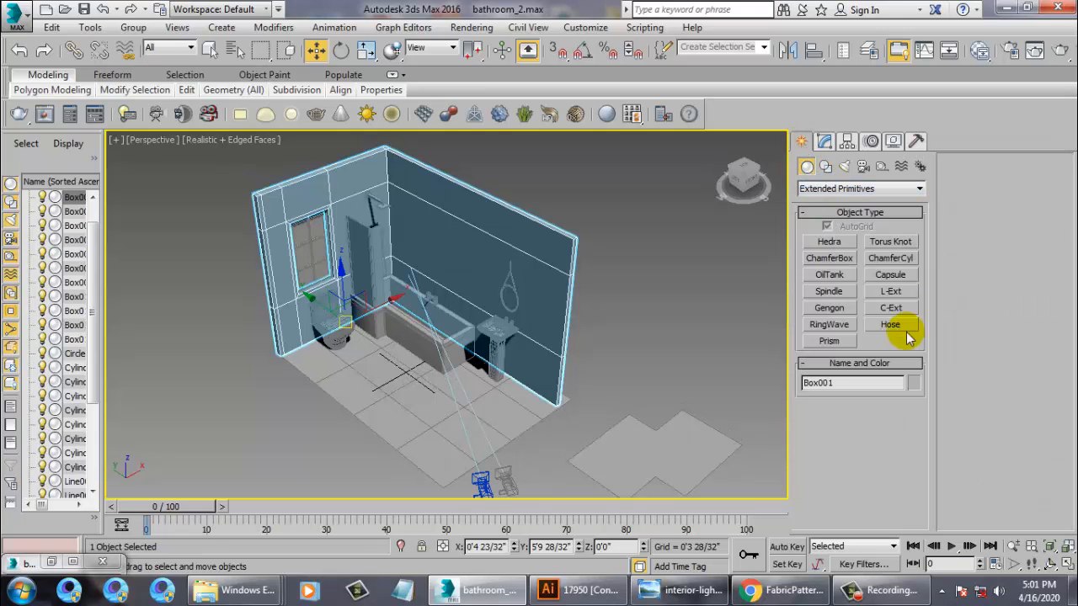
pyautogui.click(842, 190)
pyautogui.click(844, 216)
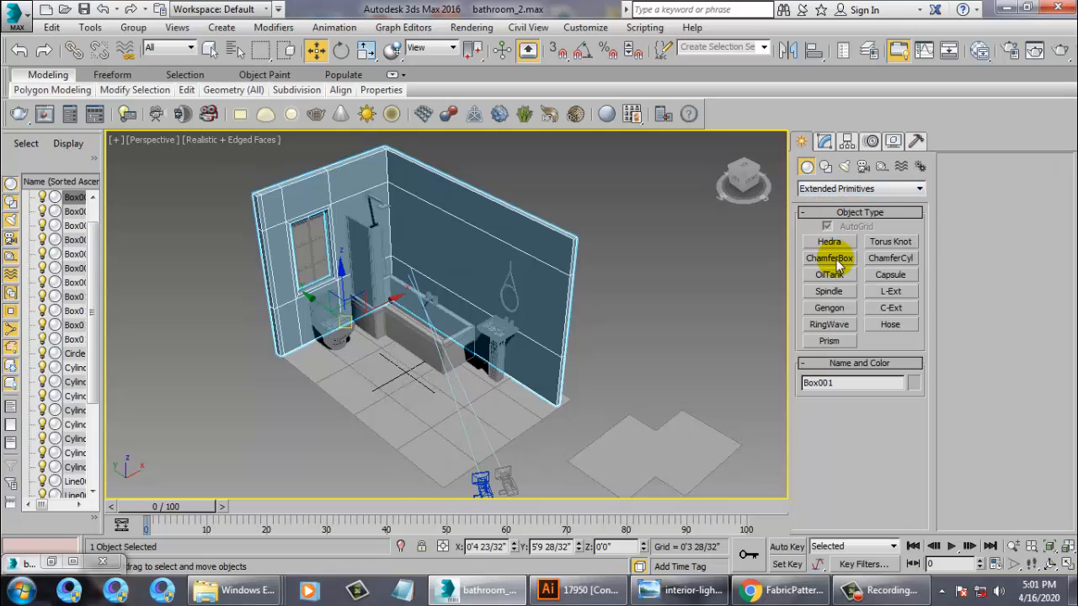
pyautogui.click(831, 257)
pyautogui.moveTo(493, 401); pyautogui.dragTo(507, 371, button='middle')
pyautogui.scroll(4, 480, 363)
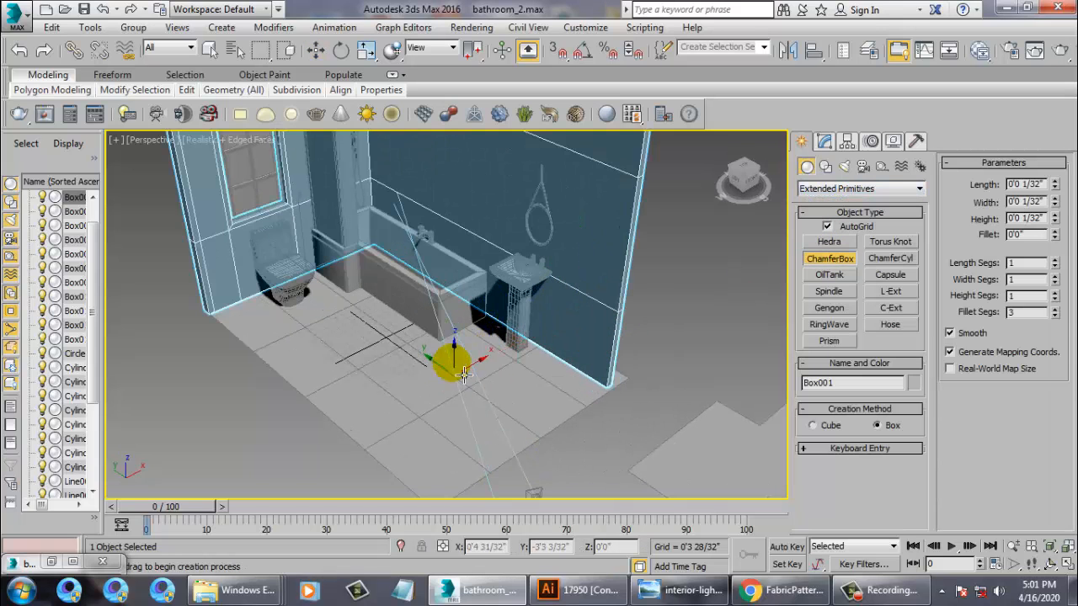
pyautogui.moveTo(452, 352); pyautogui.dragTo(500, 488)
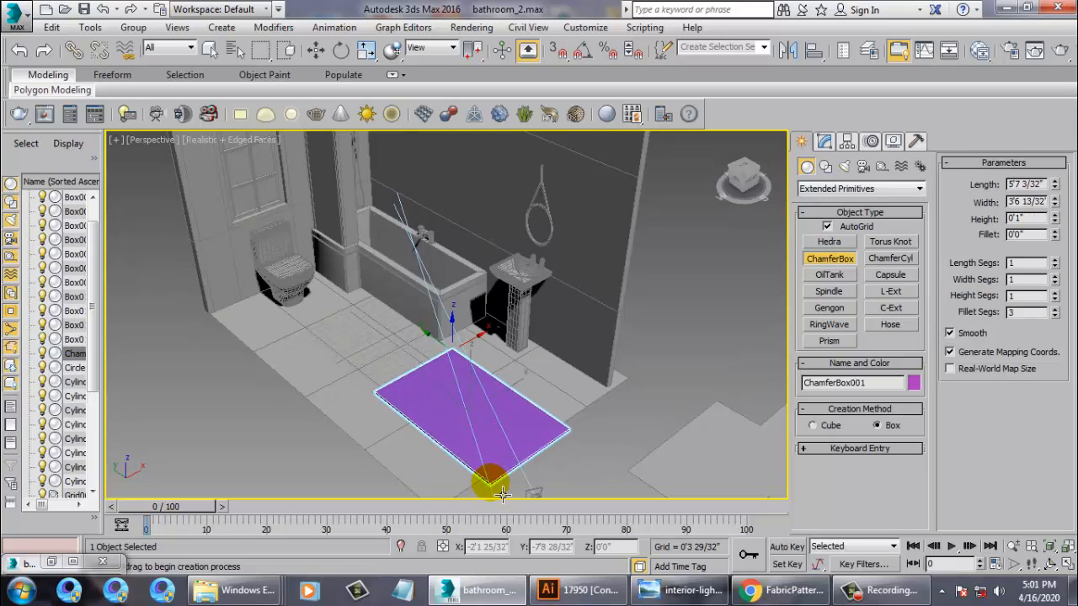
pyautogui.click(502, 491)
pyautogui.click(503, 494)
pyautogui.rightClick(504, 493)
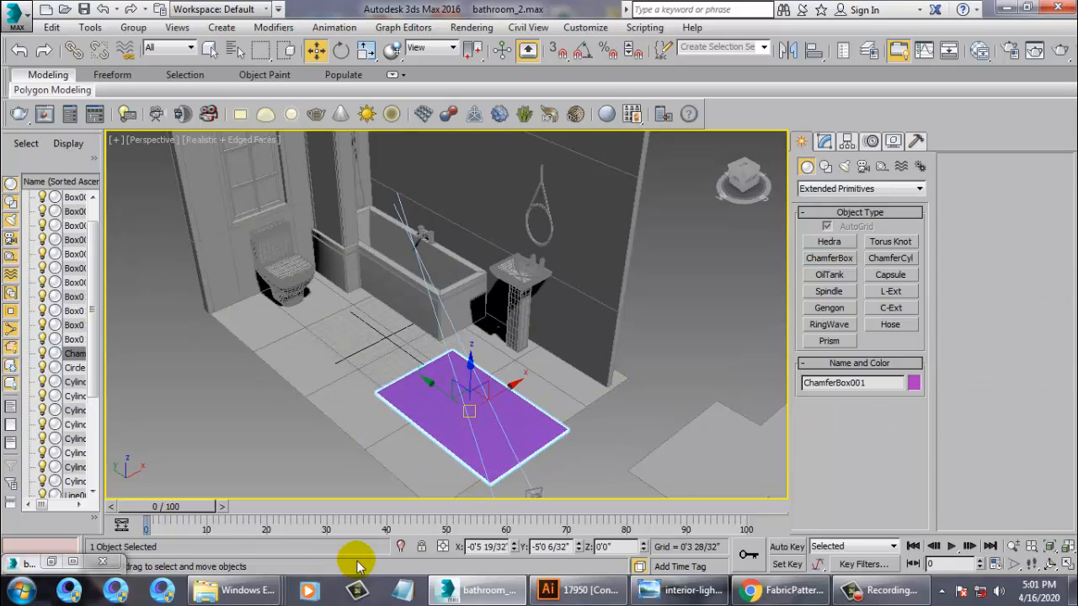
# Compare the rug with the reference image, then move it in the PhysCamera002 view to about Y -5'4 22/32"
pyautogui.click(74, 562)
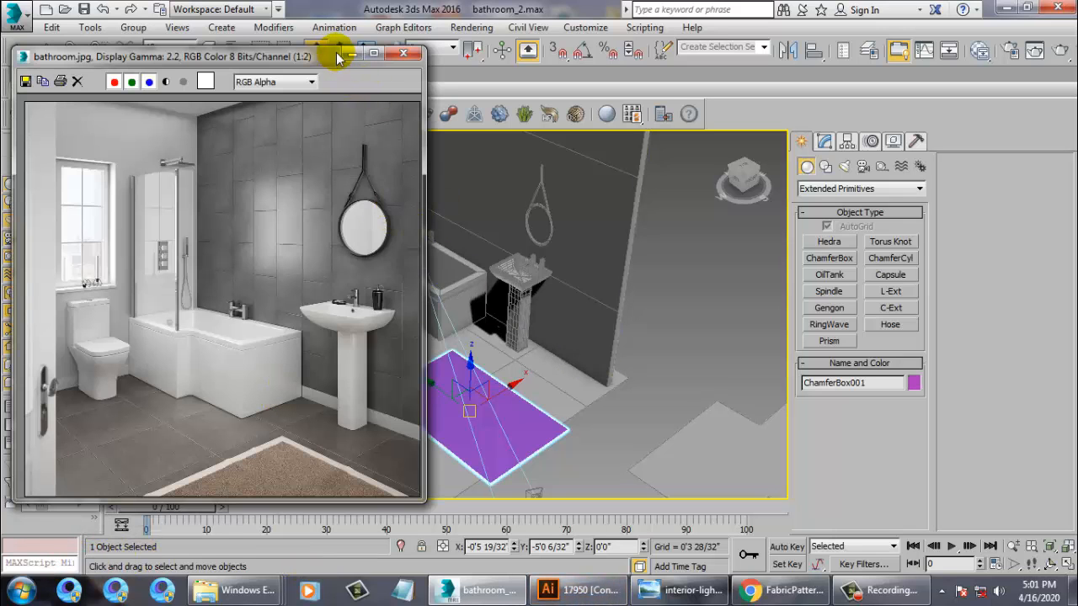
pyautogui.click(351, 53)
pyautogui.scroll(5, 454, 402)
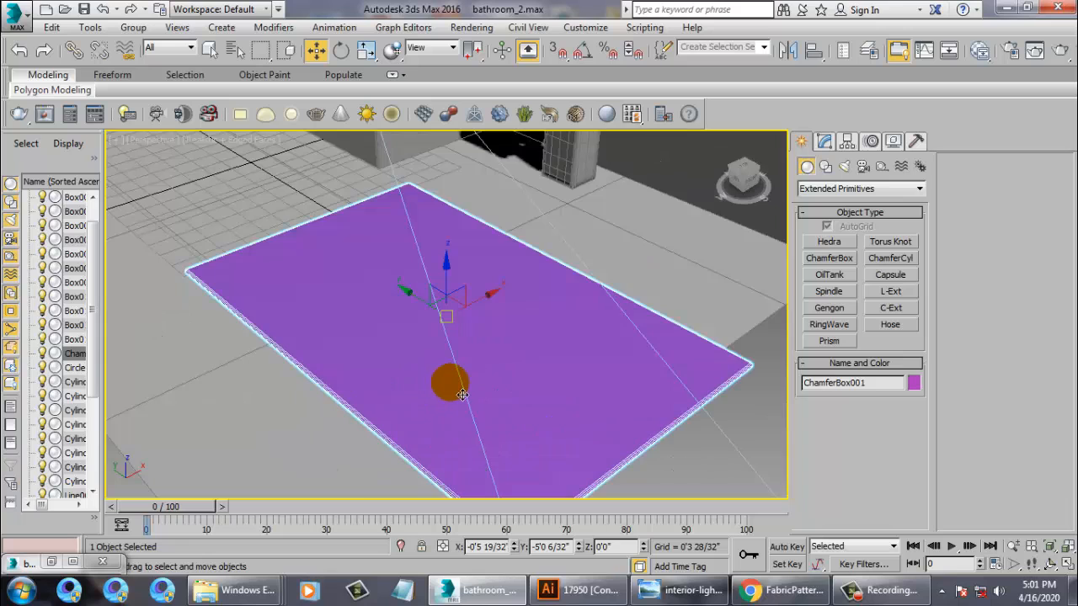
pyautogui.press('c')
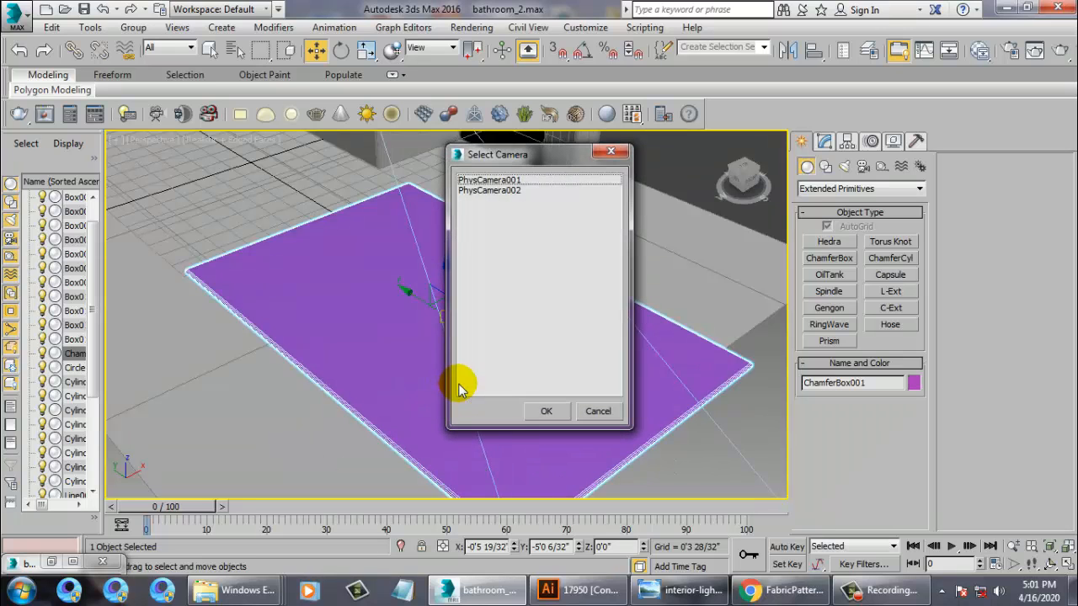
pyautogui.doubleClick(508, 191)
pyautogui.hotkey('shift', 'f')
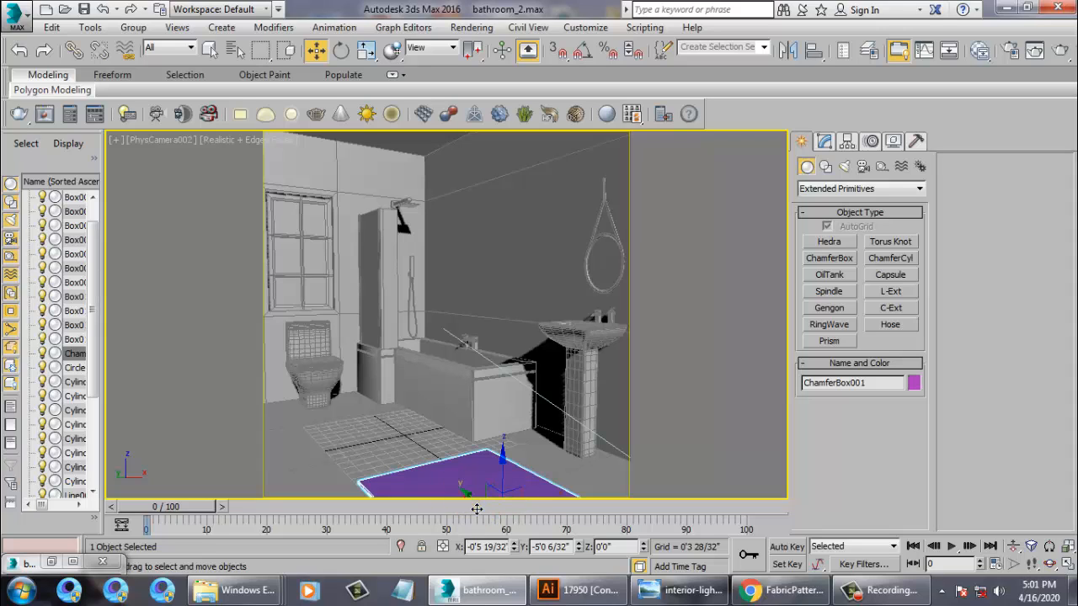
pyautogui.moveTo(476, 509); pyautogui.dragTo(490, 523)
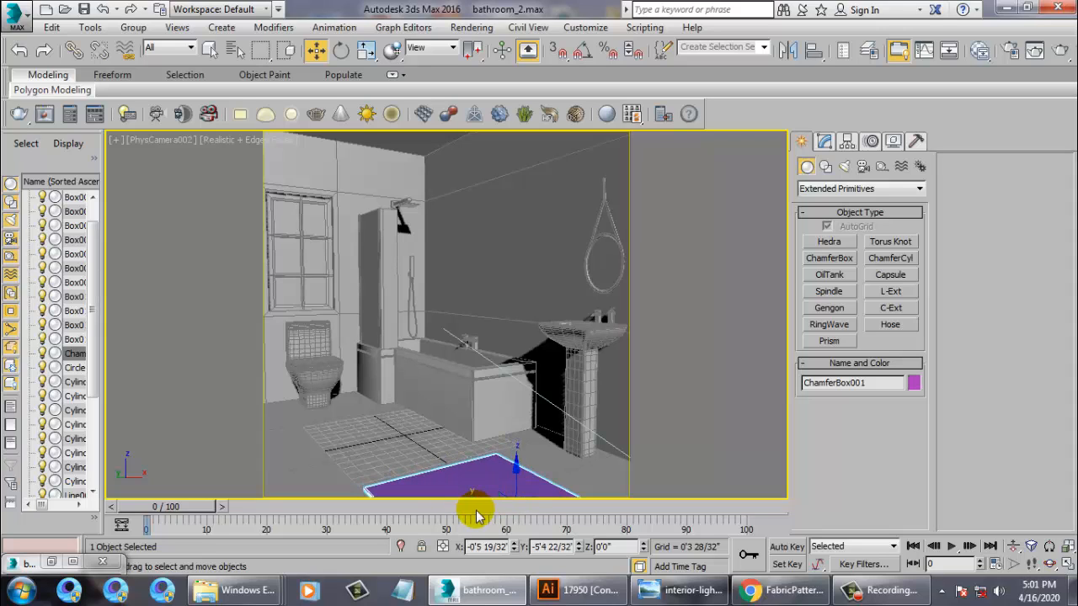
# Flatten the rug in a close-up perspective view by scaling it along Z to about 21%
pyautogui.press('p')
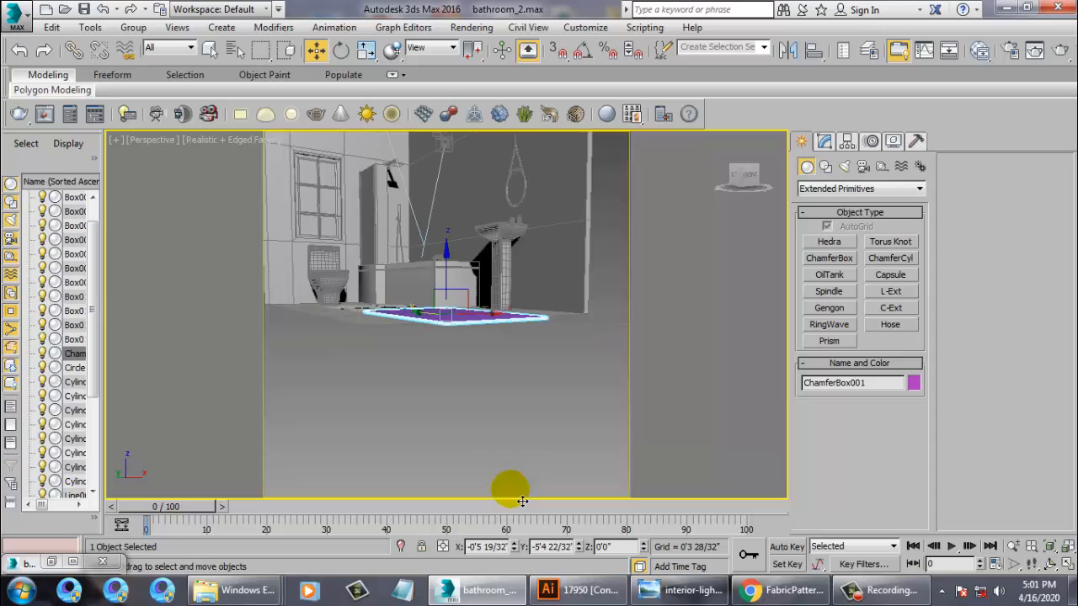
pyautogui.hotkey('alt', 'w')
pyautogui.hotkey('alt', 'w')
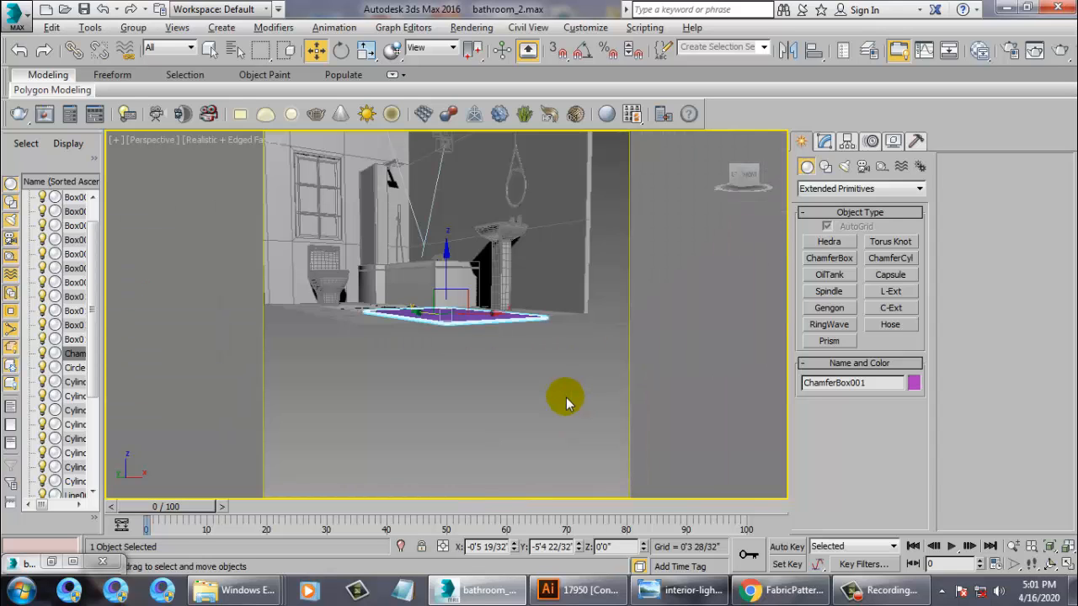
pyautogui.hotkey('alt', 'w')
pyautogui.hotkey('alt', 'w')
pyautogui.scroll(3, 572, 404)
pyautogui.scroll(5, 527, 382)
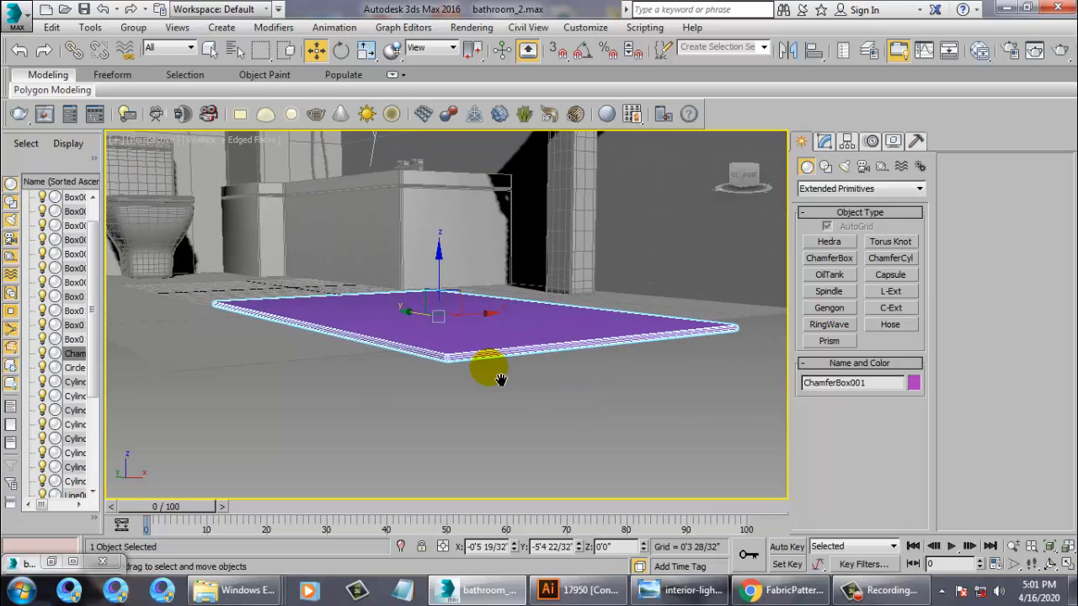
pyautogui.press('r')
pyautogui.moveTo(385, 180); pyautogui.dragTo(431, 398)
# Reduce the rug's fillet to 0'0 4/32"
pyautogui.click(824, 141)
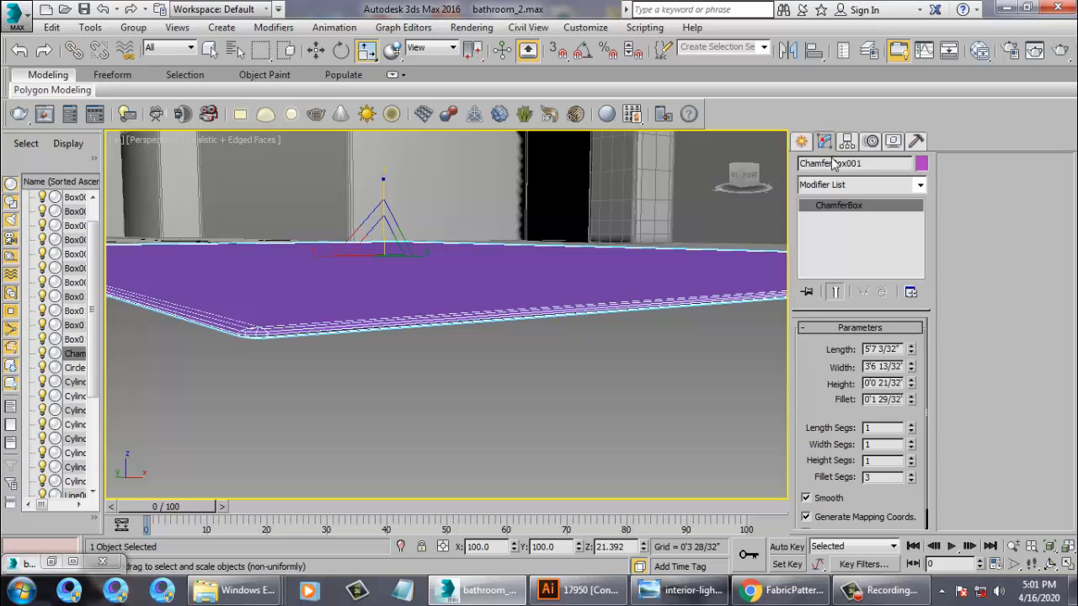
pyautogui.moveTo(926, 420); pyautogui.dragTo(926, 536)
pyautogui.moveTo(922, 496)
pyautogui.mouseDown()
pyautogui.moveTo(922, 475)
pyautogui.moveTo(922, 484)
pyautogui.mouseUp()
pyautogui.moveTo(546, 303)
pyautogui.keyDown('alt'); pyautogui.mouseDown(button='middle')
pyautogui.moveTo(524, 283)
pyautogui.moveTo(546, 300)
pyautogui.mouseUp(button='middle'); pyautogui.keyUp('alt')
# Return the viewport to the PhysCamera002 view with safe frames shown and select the room's walls
pyautogui.press('c')
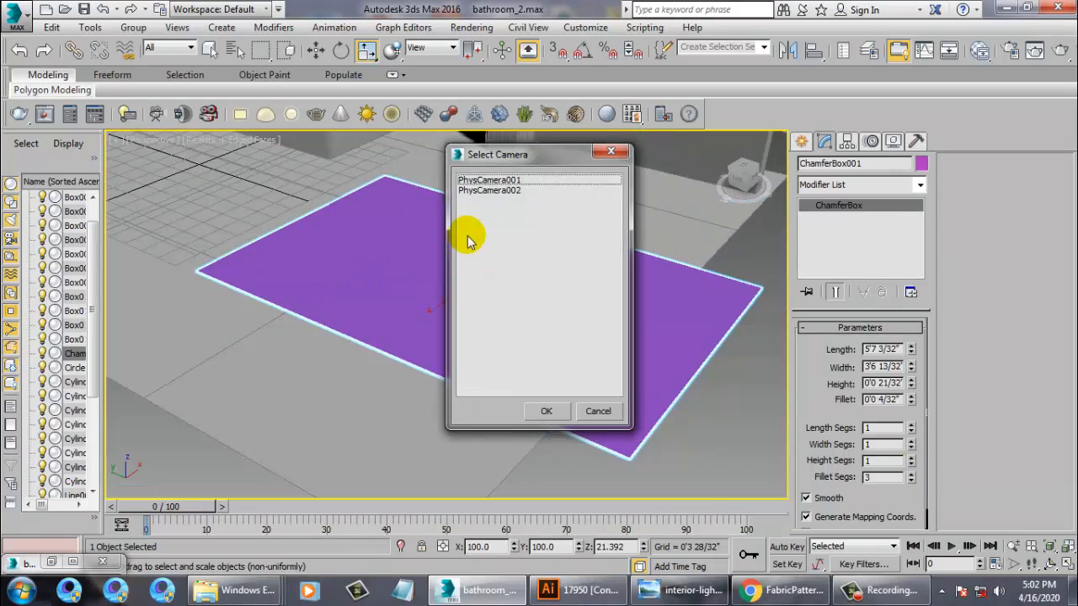
pyautogui.doubleClick(501, 178)
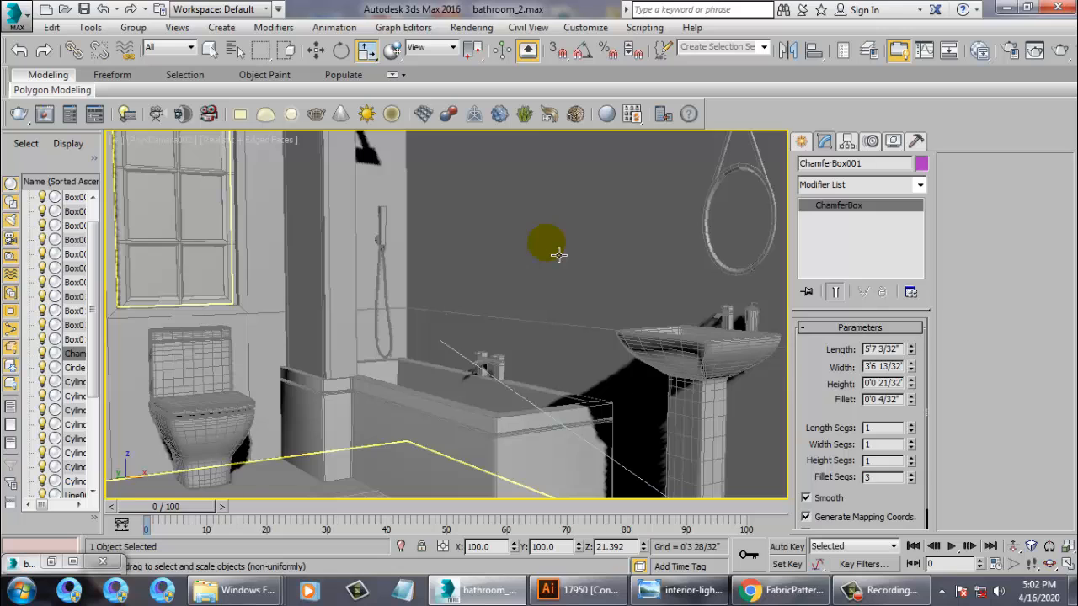
pyautogui.hotkey('shift', 'f')
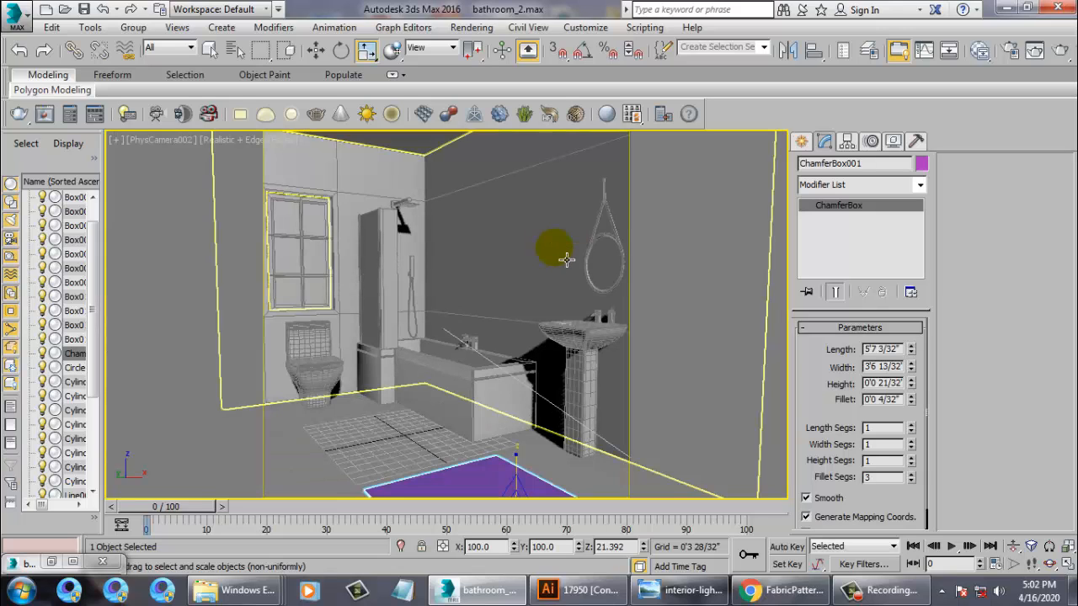
pyautogui.click(480, 278)
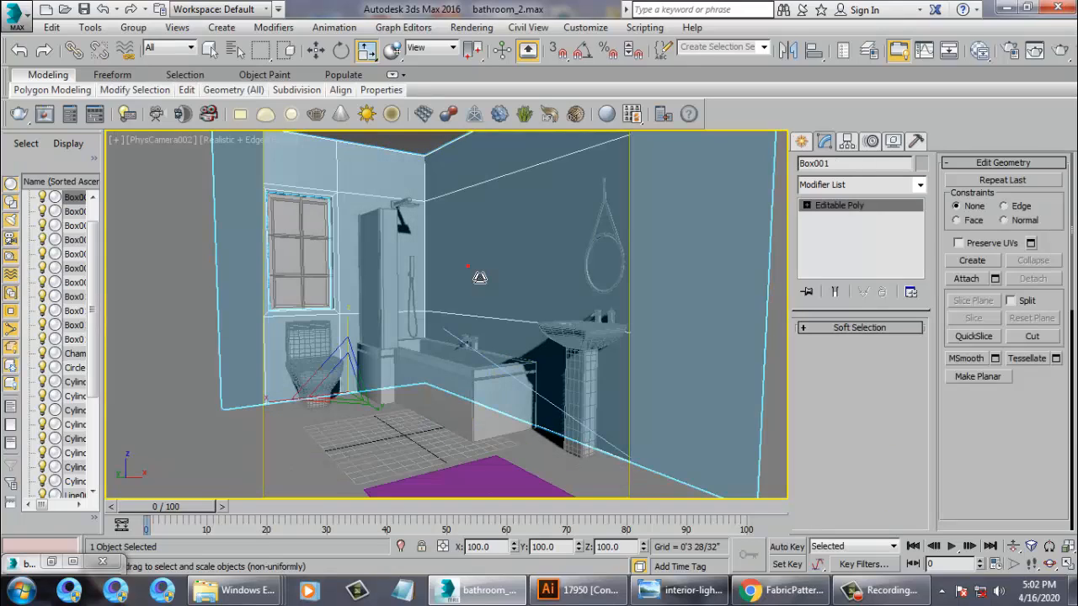
# Set the production renderer to V-Ray Adv 3.30.05 and close the render setup
pyautogui.click(469, 28)
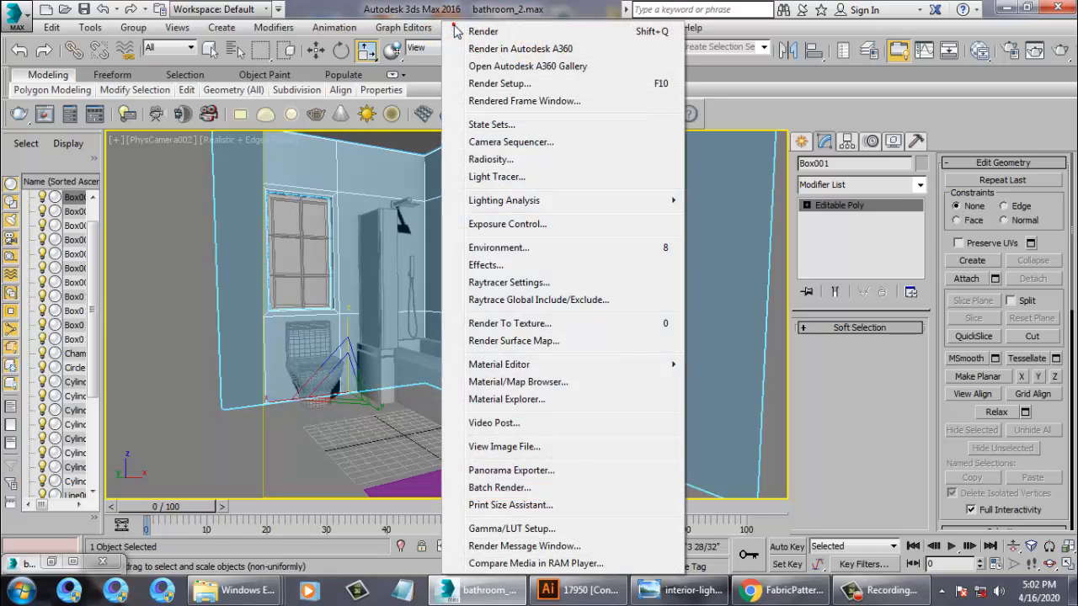
pyautogui.click(503, 83)
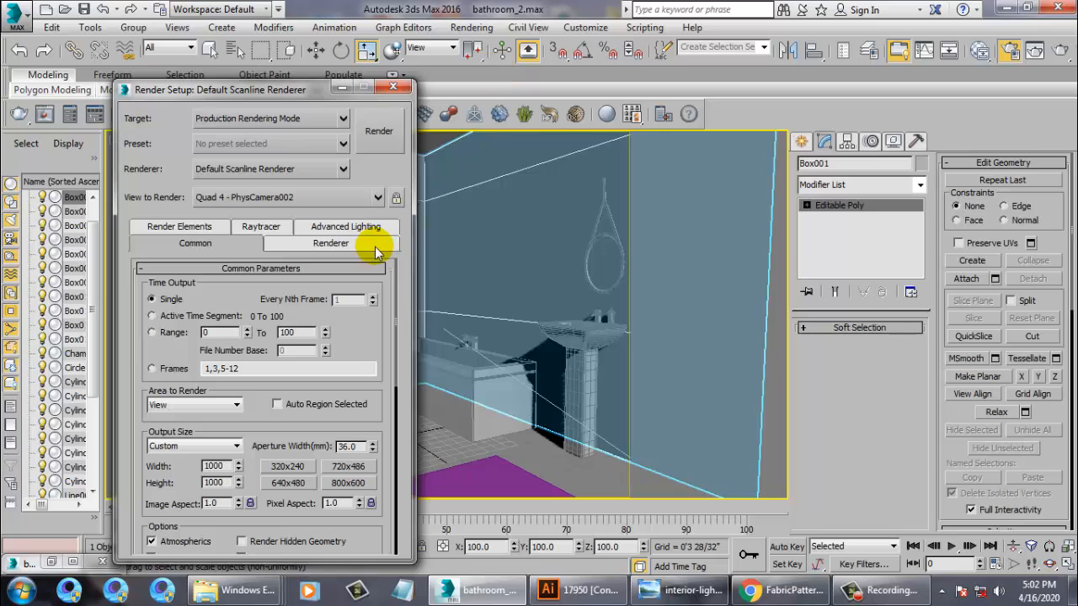
pyautogui.click(250, 170)
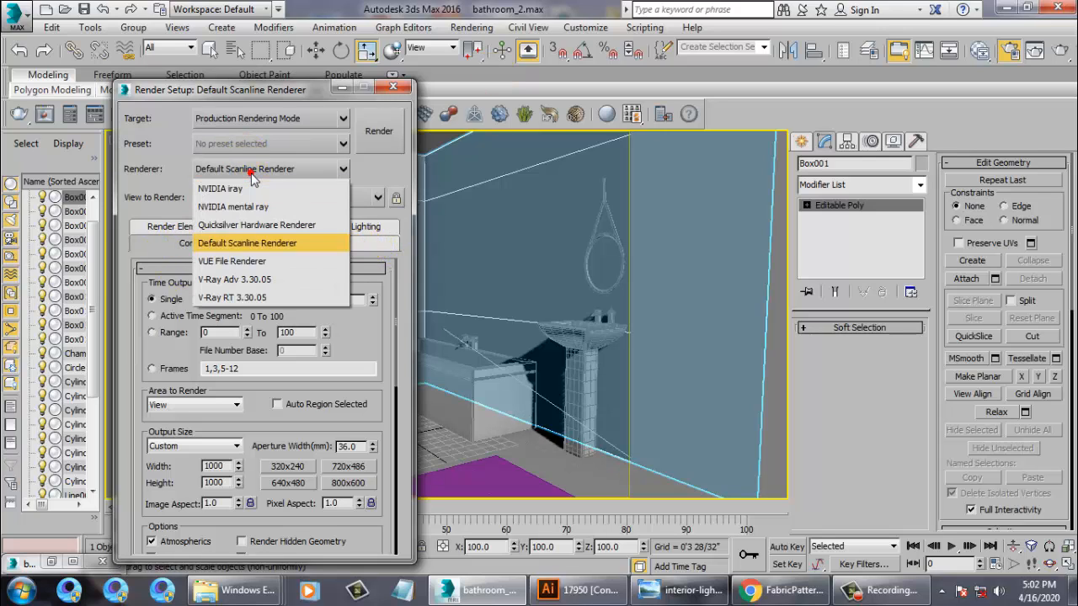
pyautogui.click(263, 279)
pyautogui.scroll(-3, 282, 501)
pyautogui.click(278, 453)
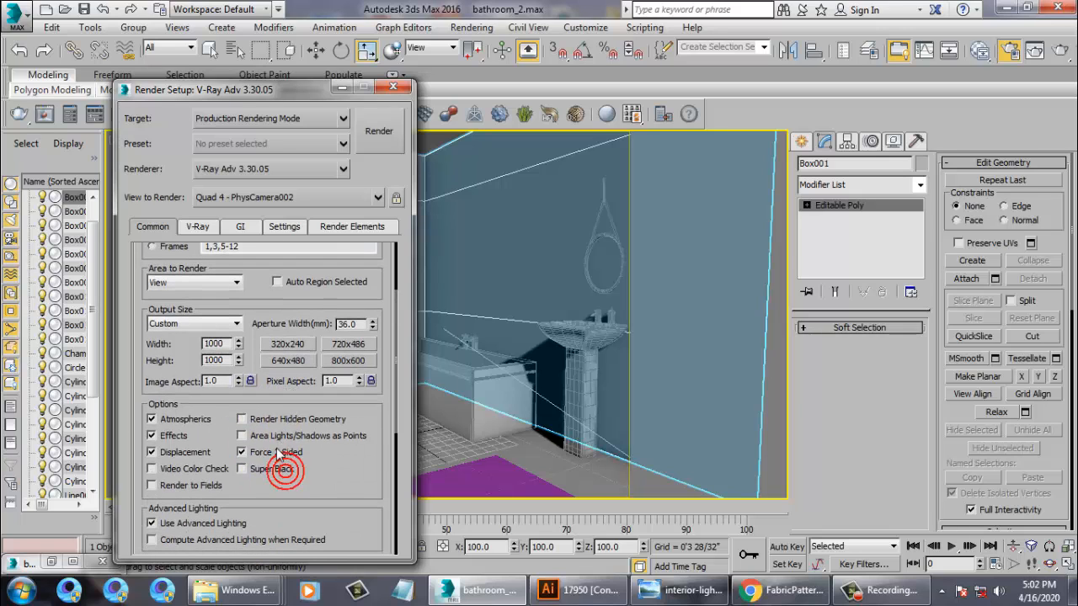
pyautogui.click(392, 88)
pyautogui.moveTo(394, 93)
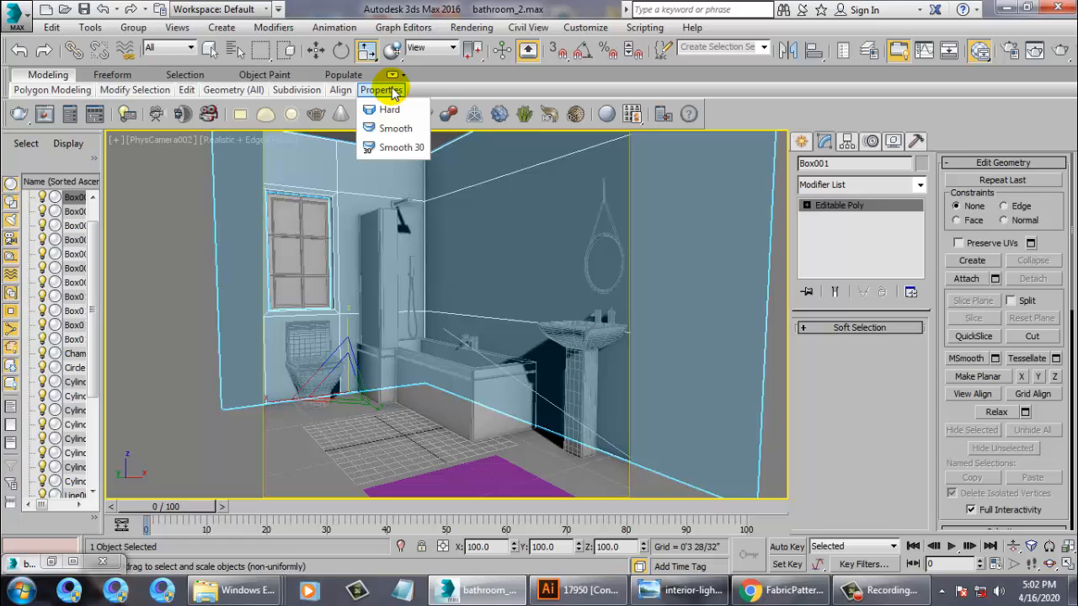
# Open the Slate Material Editor and add a new VRayMtl material to View1
pyautogui.press('m')
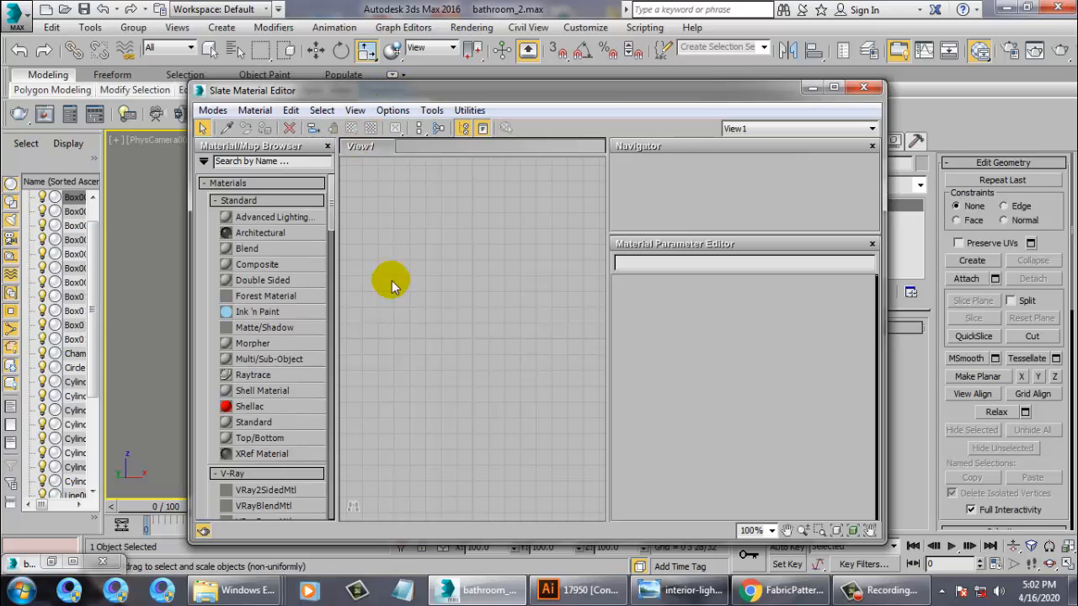
pyautogui.scroll(-10, 320, 266)
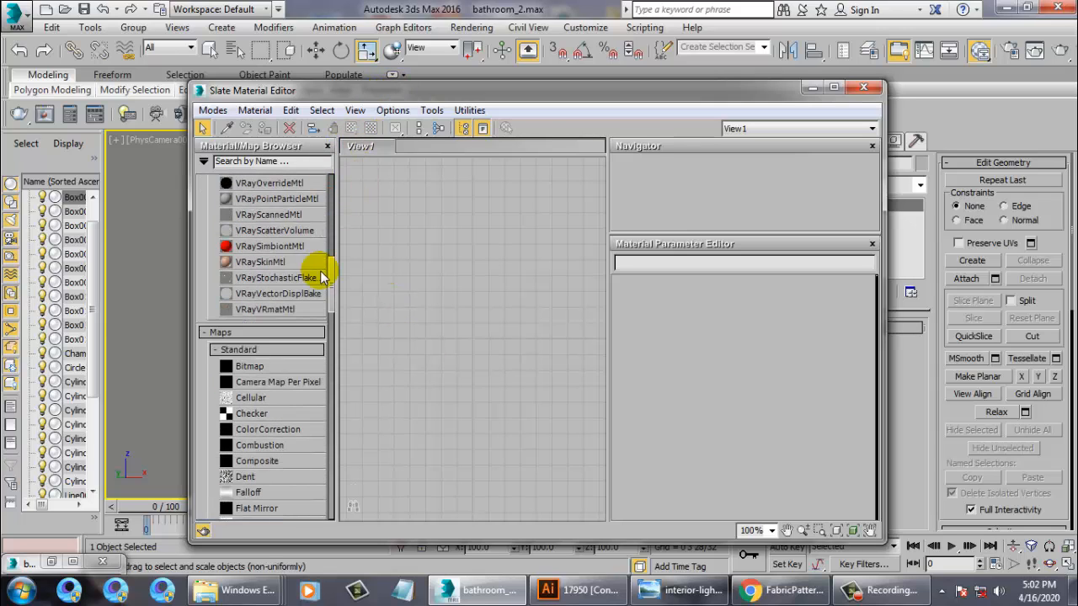
pyautogui.scroll(-1, 324, 277)
pyautogui.moveTo(321, 273); pyautogui.dragTo(305, 443)
pyautogui.scroll(5, 304, 448)
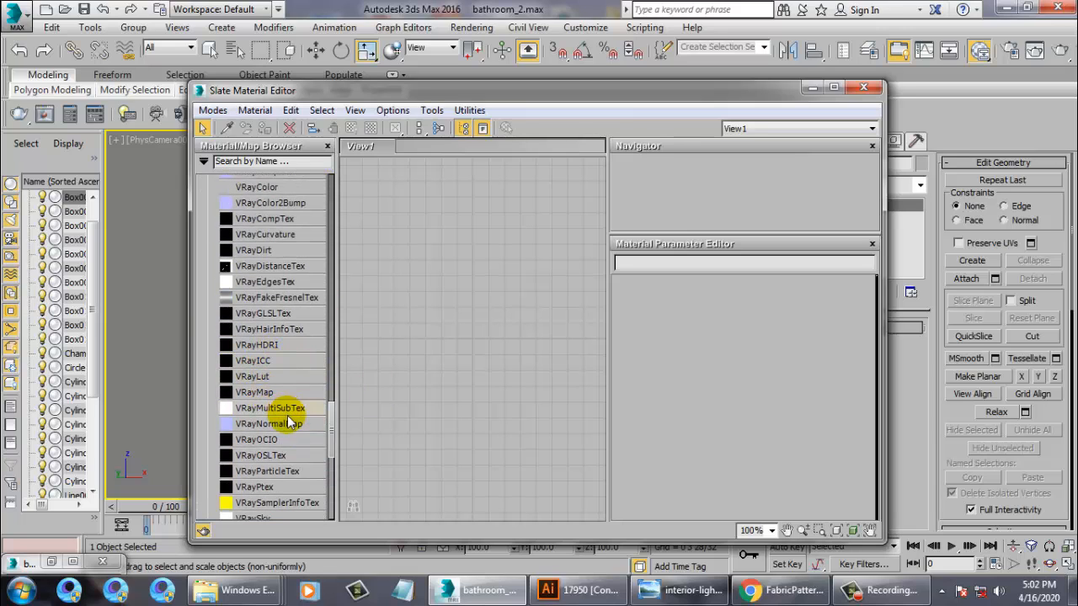
pyautogui.moveTo(331, 421); pyautogui.dragTo(312, 272)
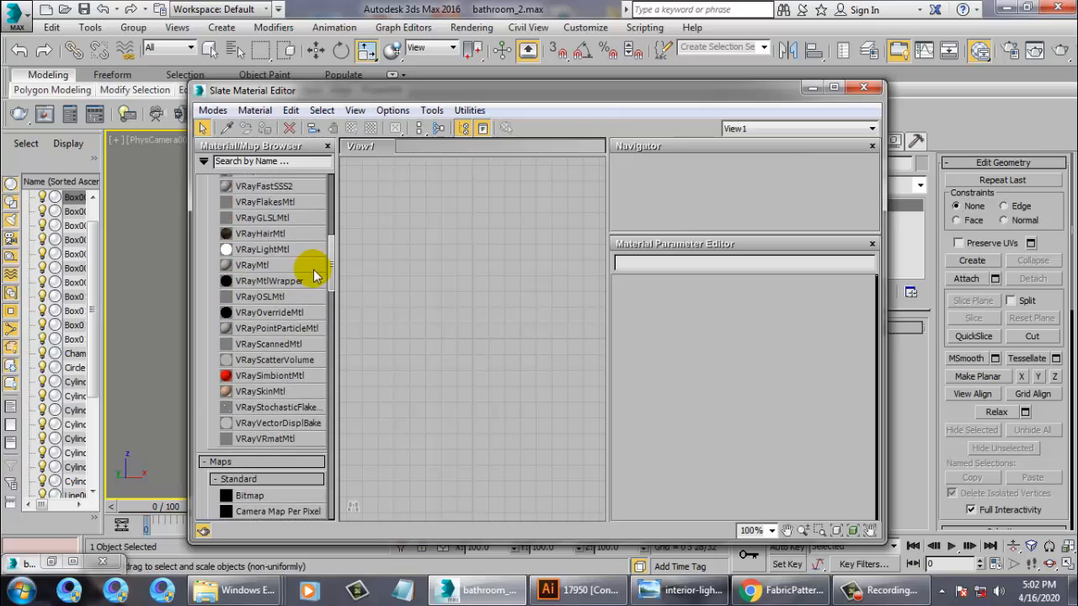
pyautogui.moveTo(465, 220); pyautogui.dragTo(456, 211)
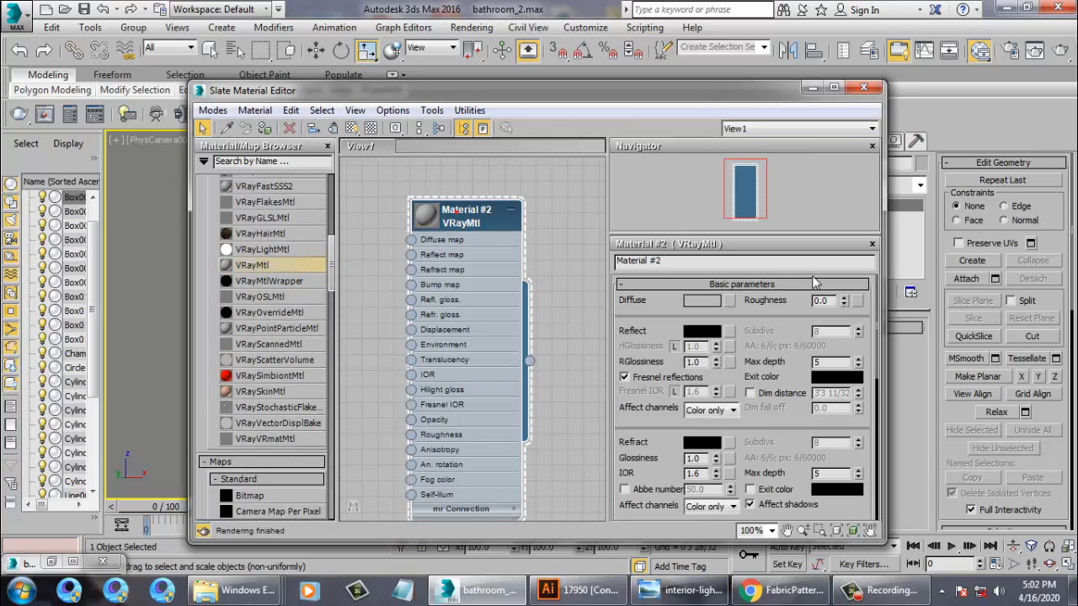
# Start a Bitmap for the material's diffuse map and browse to the bathroom texture folder on the Desktop
pyautogui.click(728, 301)
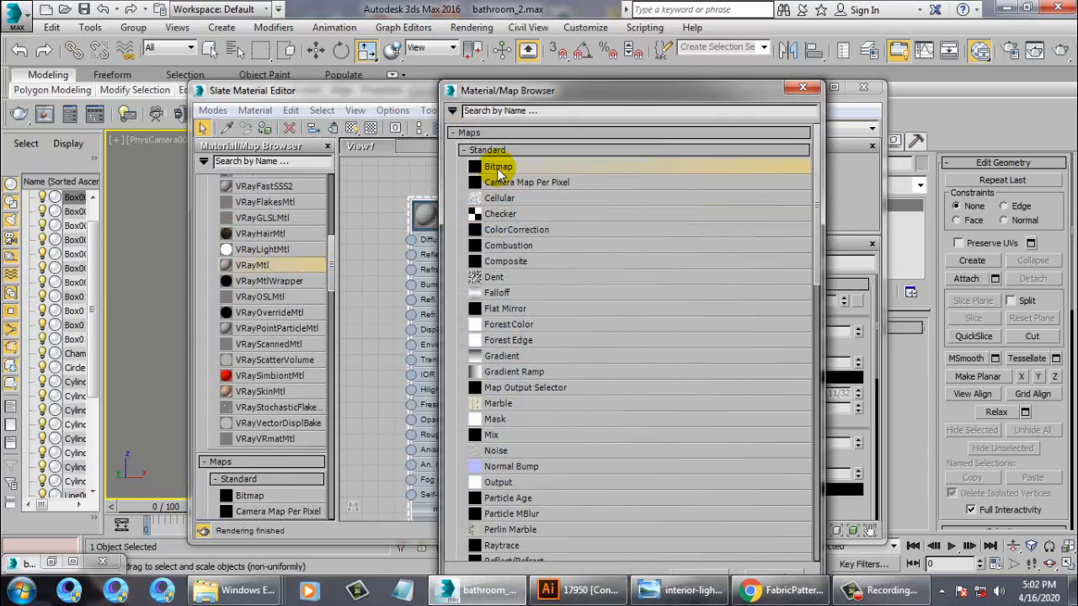
pyautogui.doubleClick(496, 174)
pyautogui.click(50, 145)
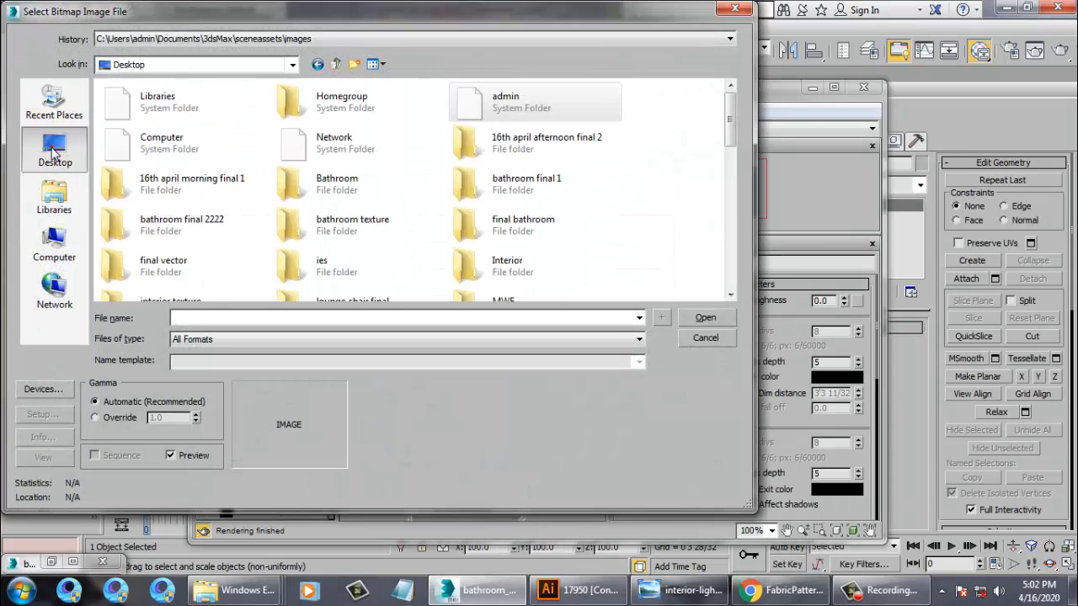
pyautogui.doubleClick(362, 232)
# Preview the bathroom diff and bathroom normal textures, and load bathroom diff 2 as the diffuse bitmap
pyautogui.click(139, 128)
pyautogui.click(220, 128)
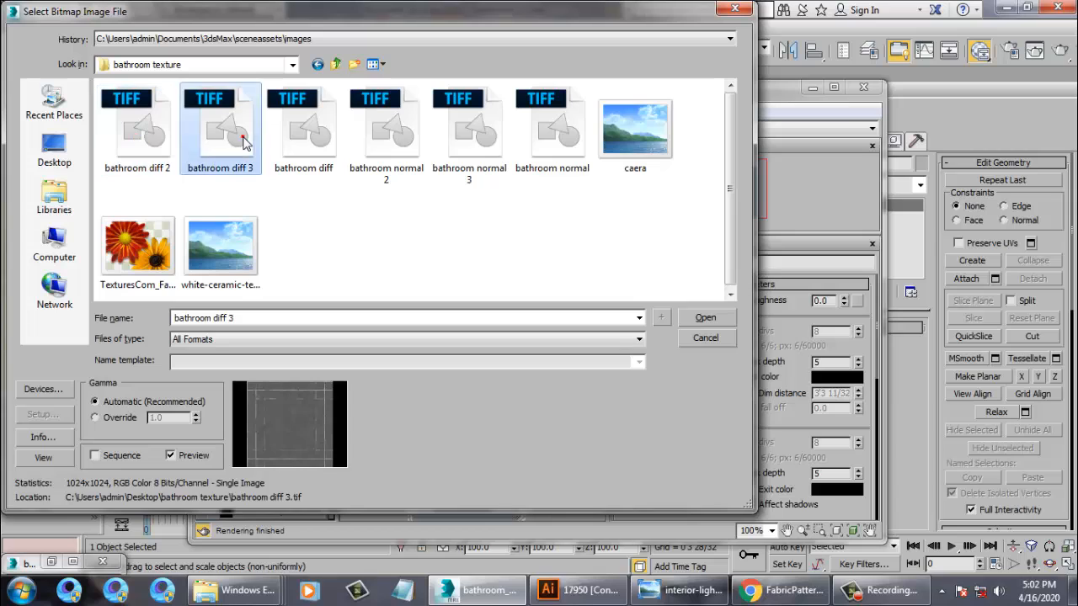
pyautogui.click(292, 156)
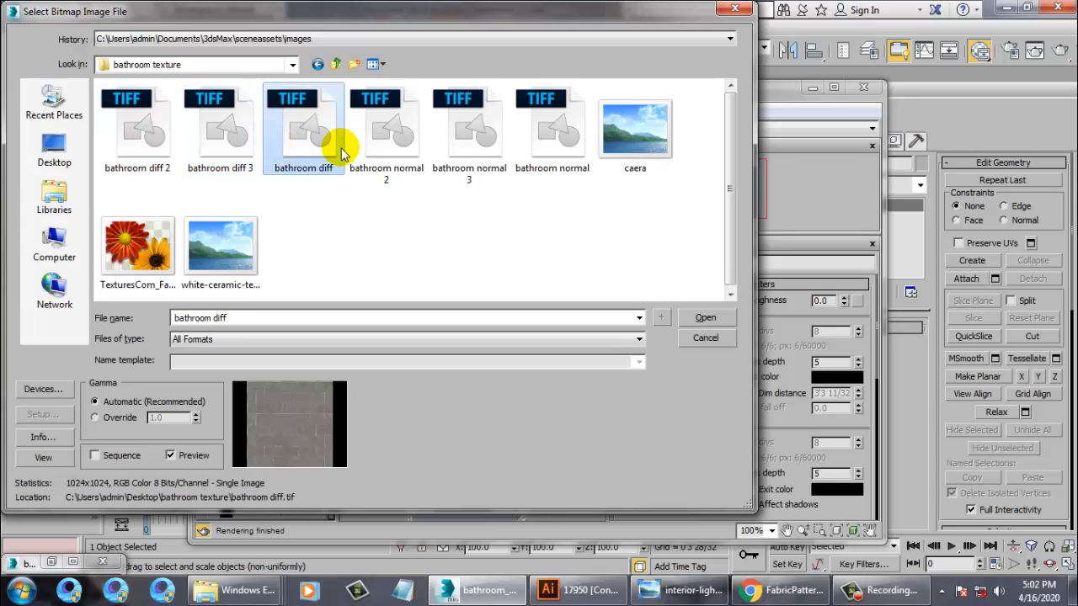
pyautogui.click(383, 134)
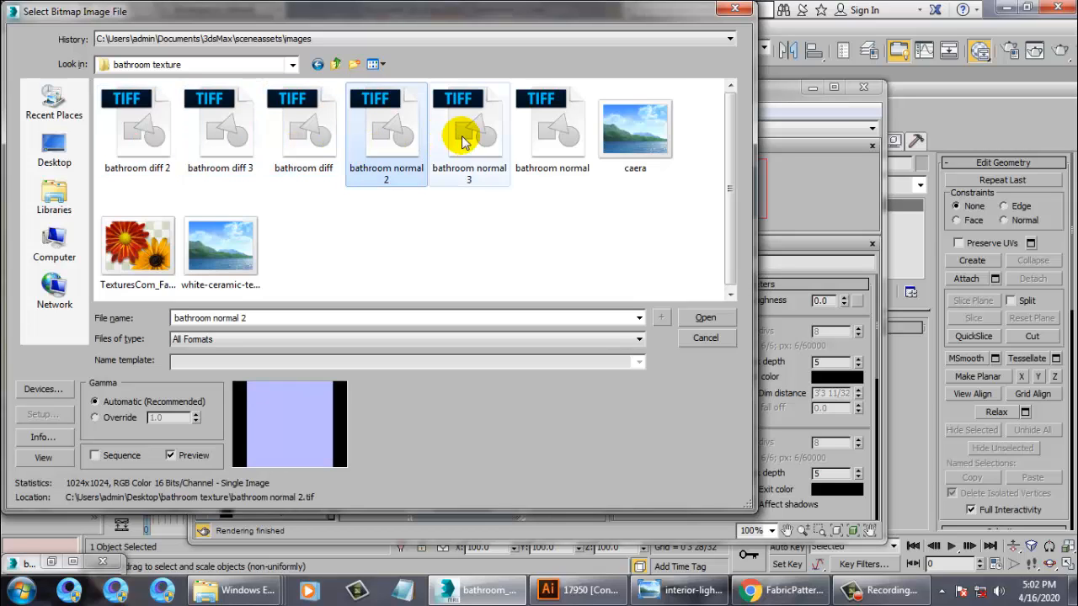
pyautogui.click(462, 135)
pyautogui.click(571, 147)
pyautogui.click(449, 138)
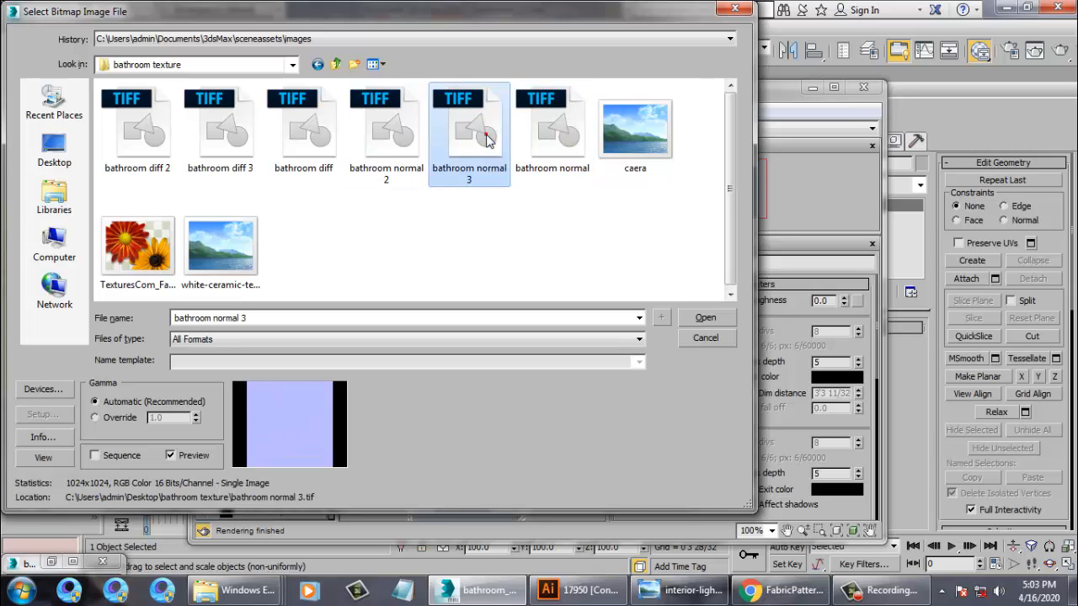
pyautogui.click(143, 136)
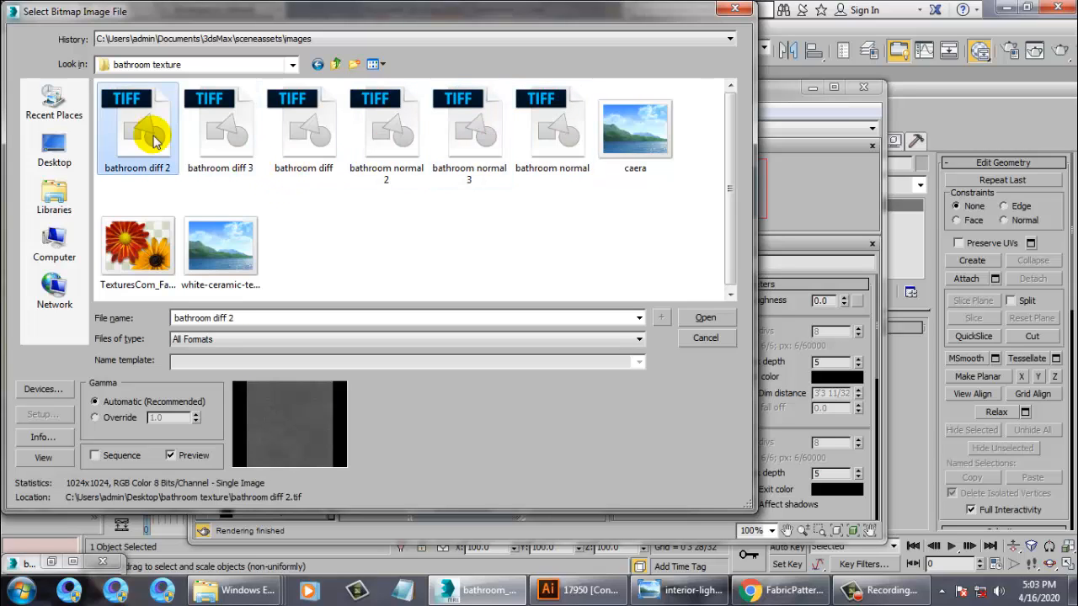
pyautogui.click(226, 147)
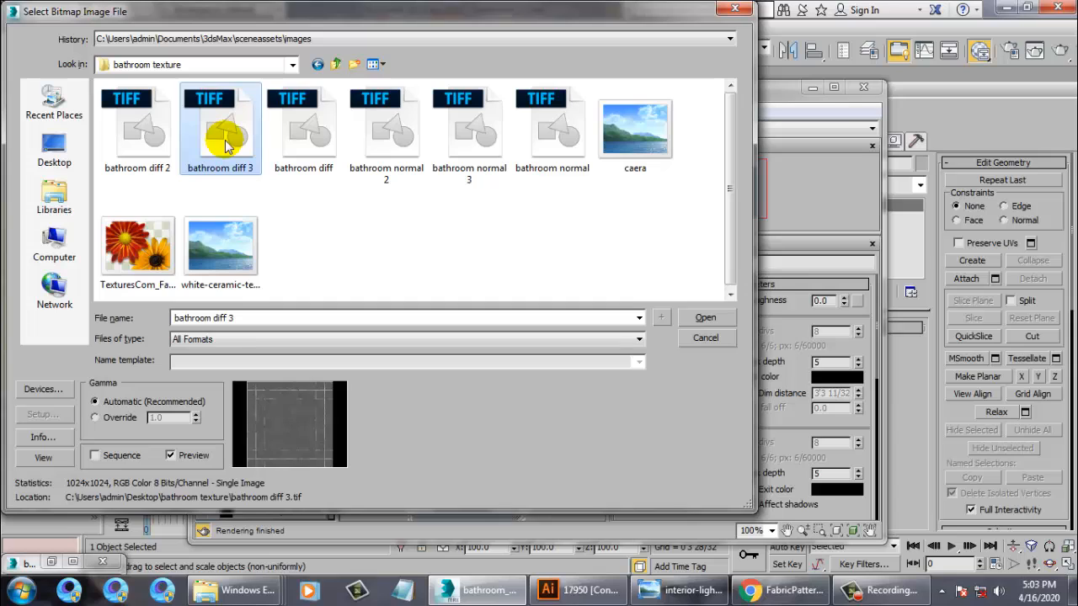
pyautogui.click(302, 137)
pyautogui.click(210, 145)
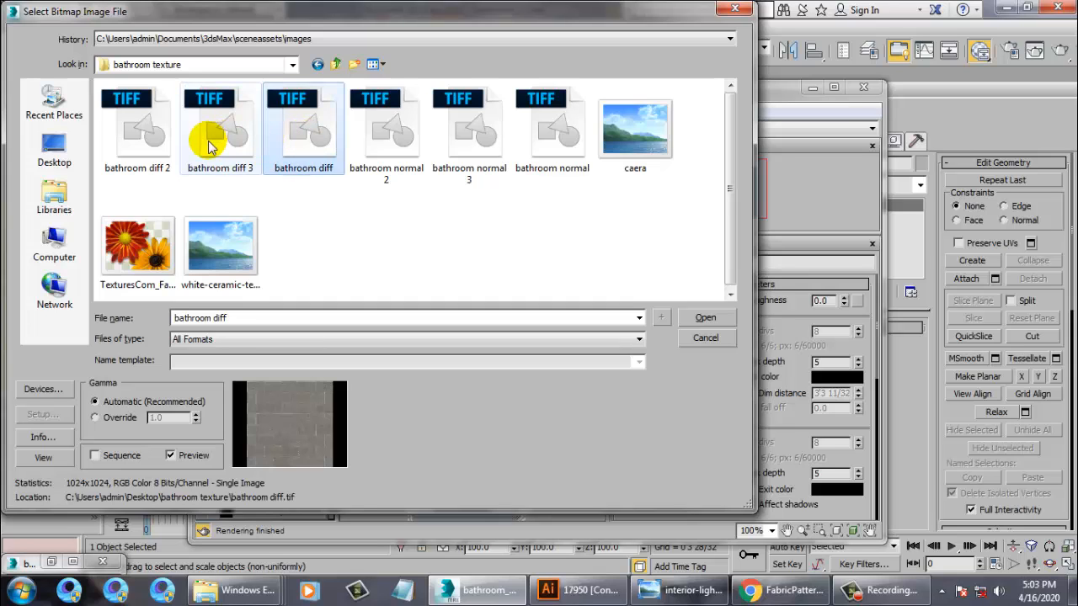
pyautogui.click(128, 133)
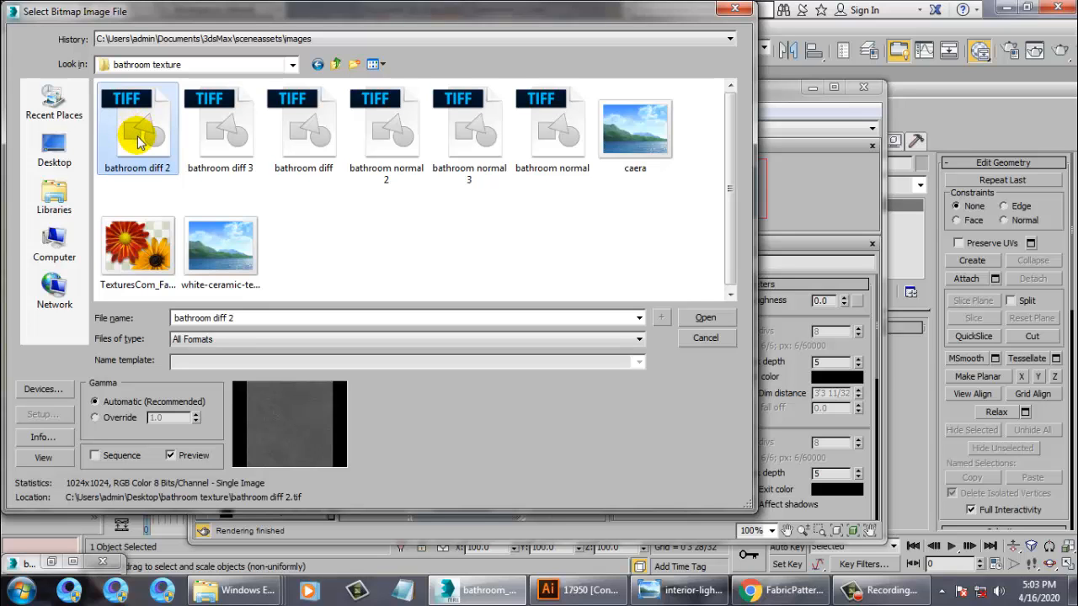
pyautogui.doubleClick(140, 145)
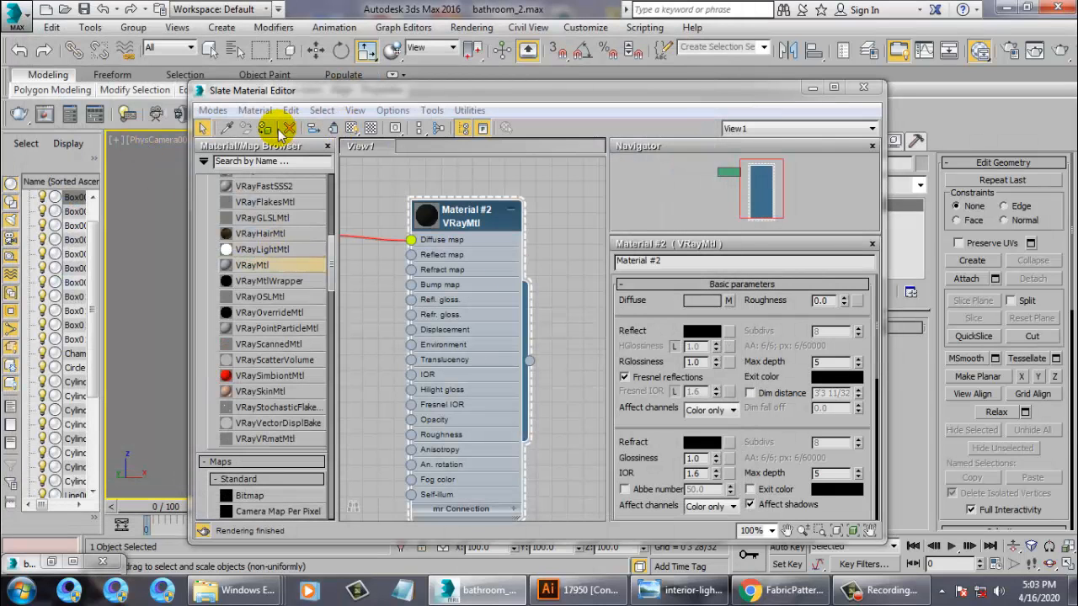
# Show the material's texture shaded in the viewport on the room's walls
pyautogui.click(352, 127)
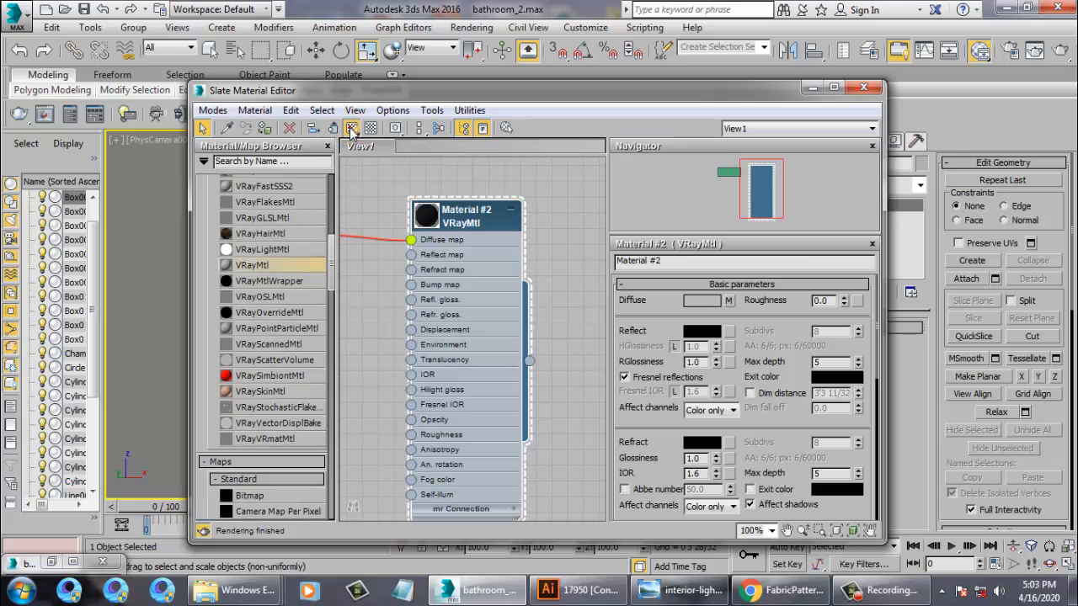
pyautogui.click(809, 90)
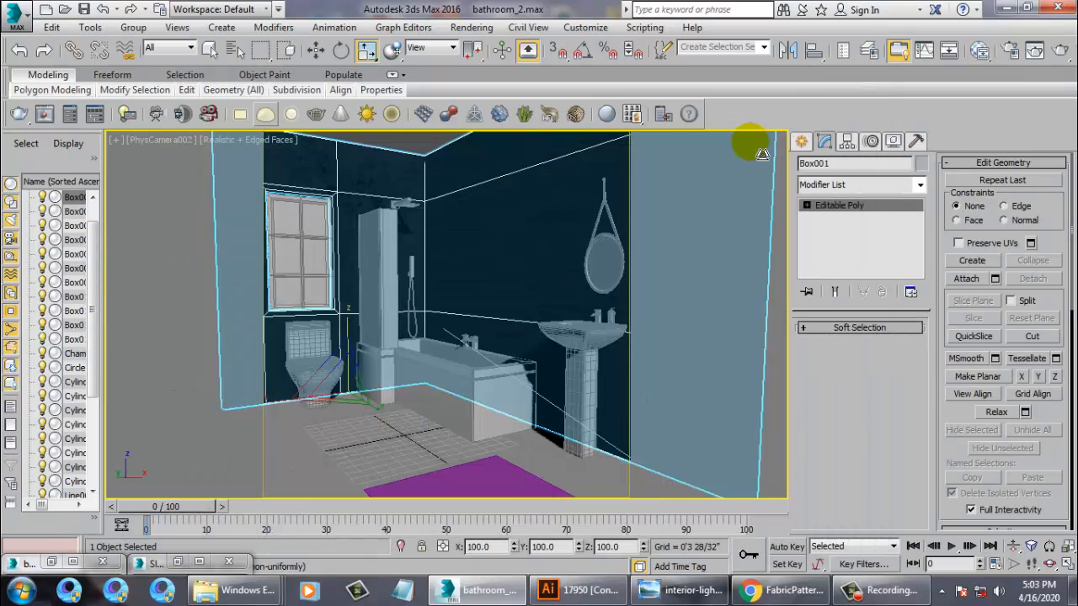
# Undo the material assignment on the walls and assign the material to the floor plane instead
pyautogui.click(329, 450)
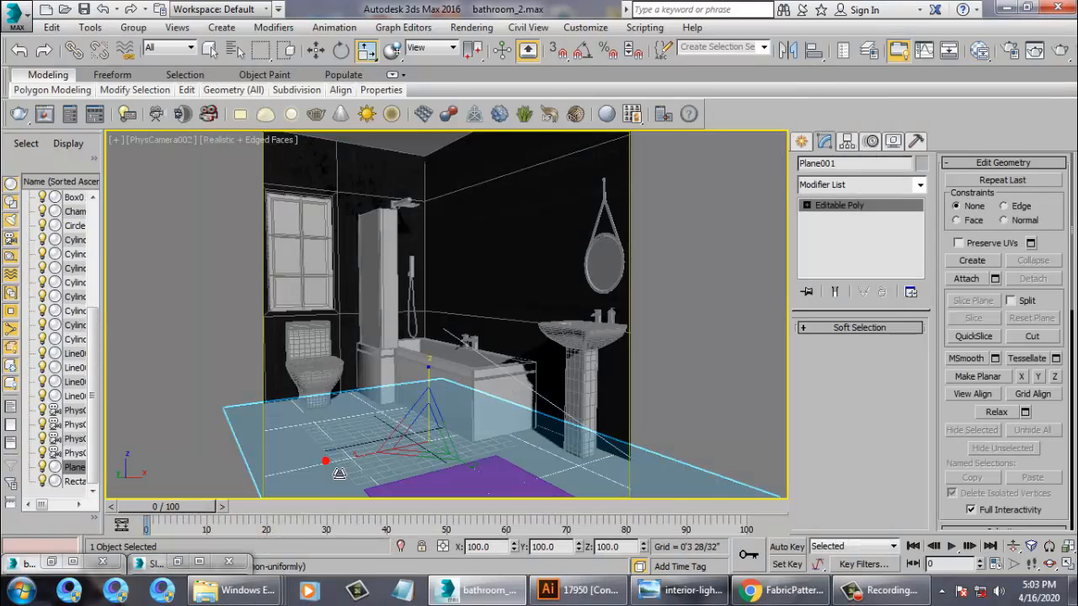
pyautogui.click(485, 398)
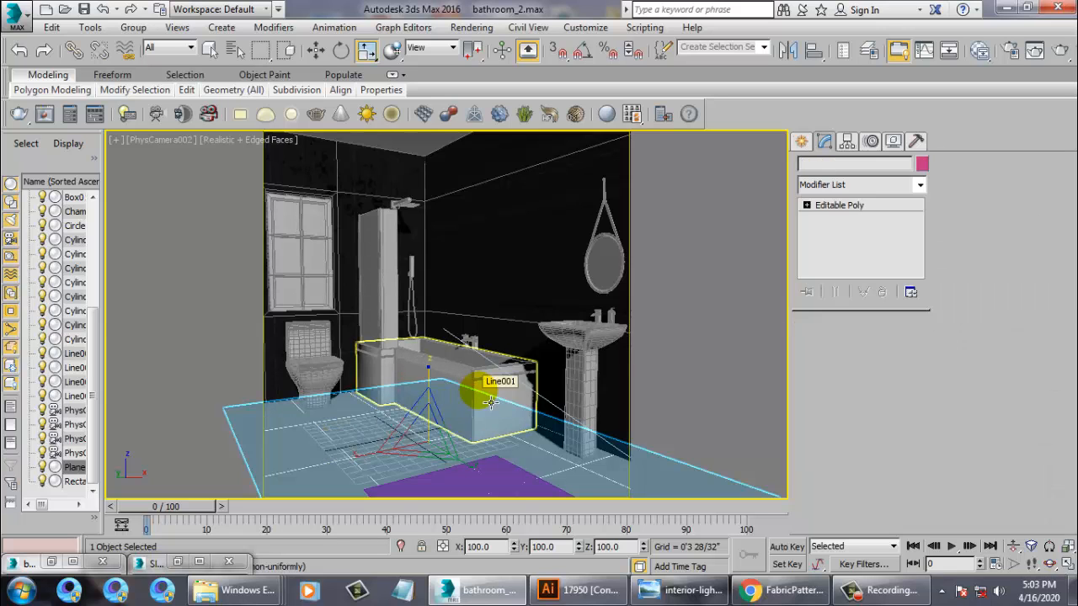
pyautogui.click(377, 443)
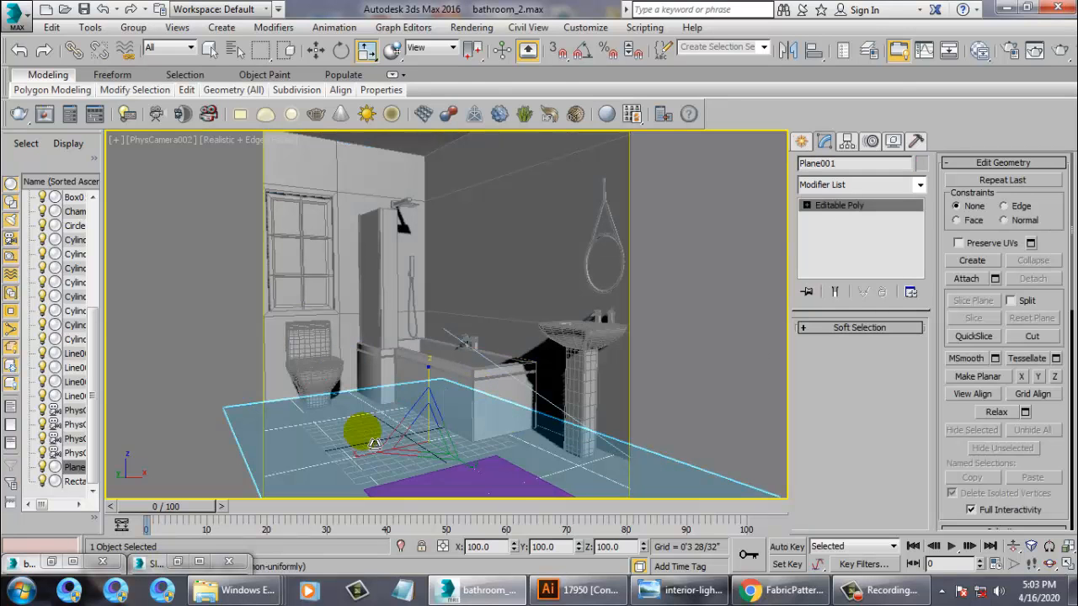
pyautogui.press('m')
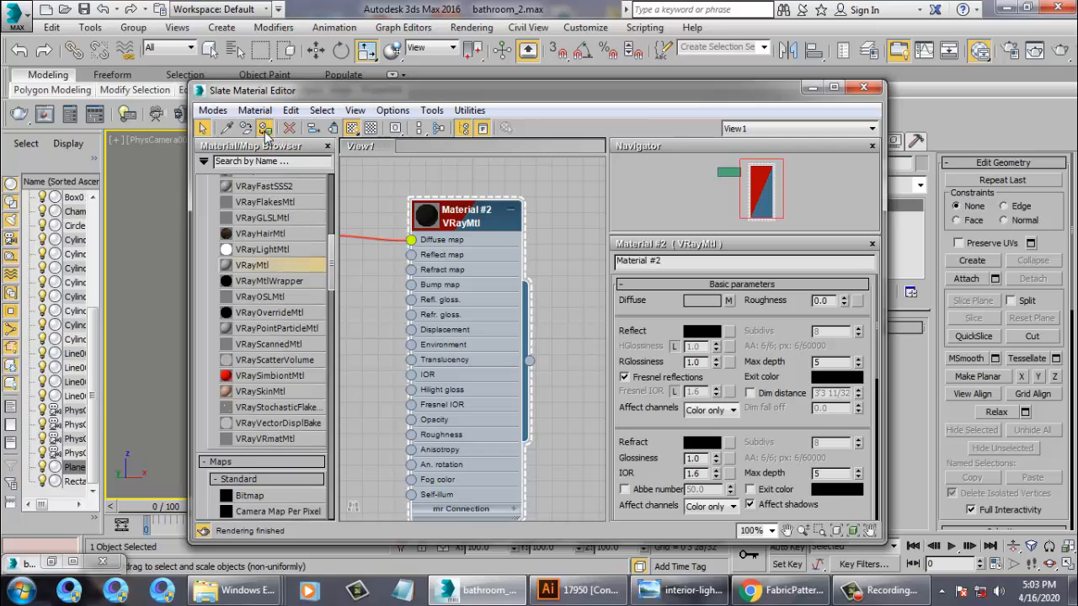
pyautogui.click(812, 86)
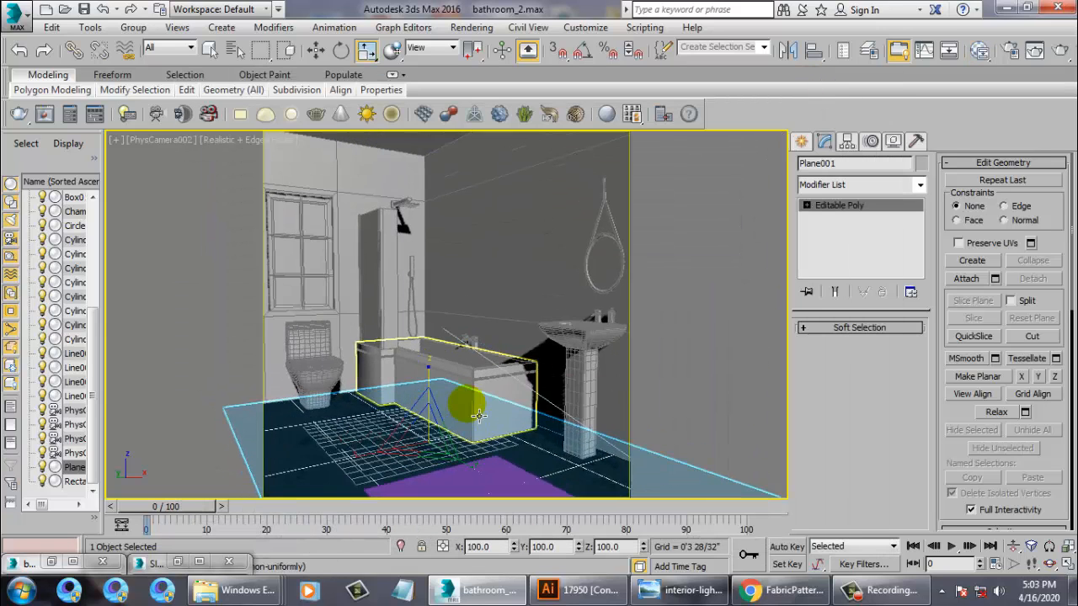
# Switch the viewport from the camera to a close Perspective view of the floor and activate the Move tool
pyautogui.press('p')
pyautogui.scroll(4, 492, 409)
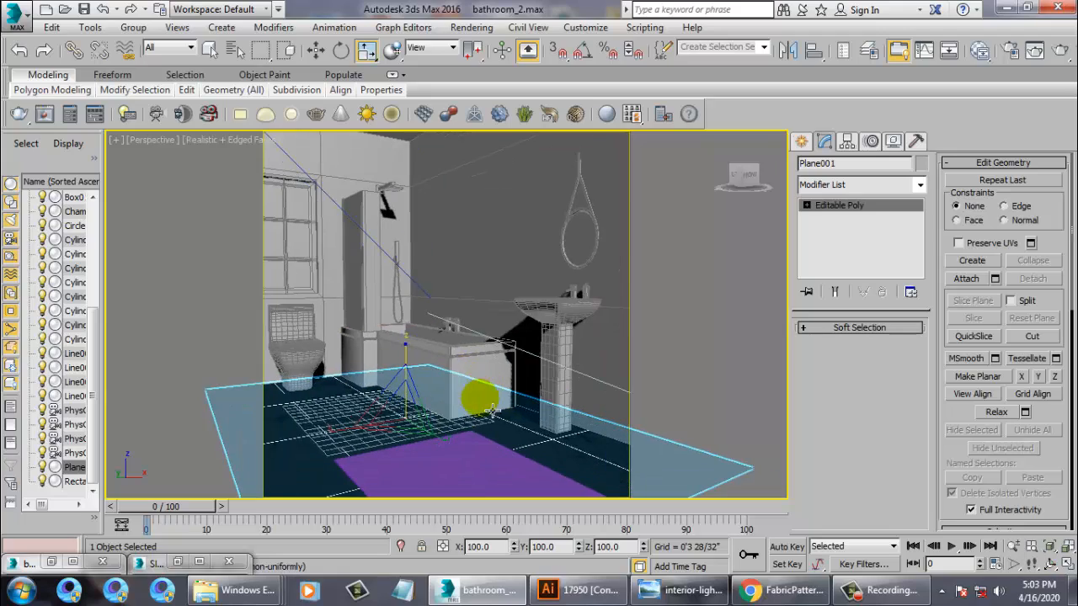
pyautogui.moveTo(469, 391); pyautogui.dragTo(512, 366, button='middle')
pyautogui.press('w')
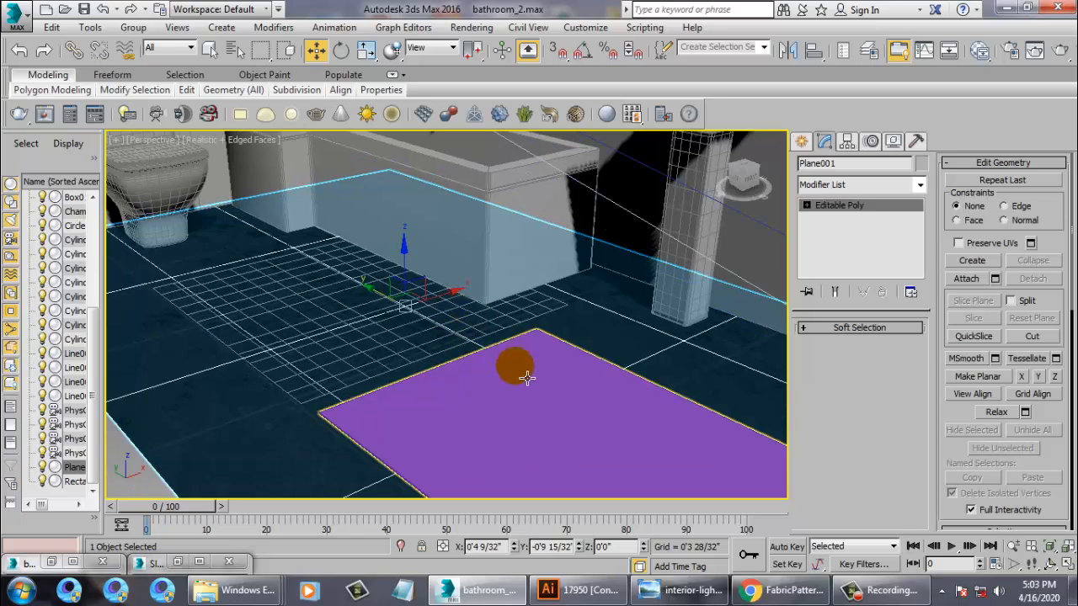
# Add a Normal Bump map to View1 beside the VRayMtl material and show its parameters
pyautogui.press('m')
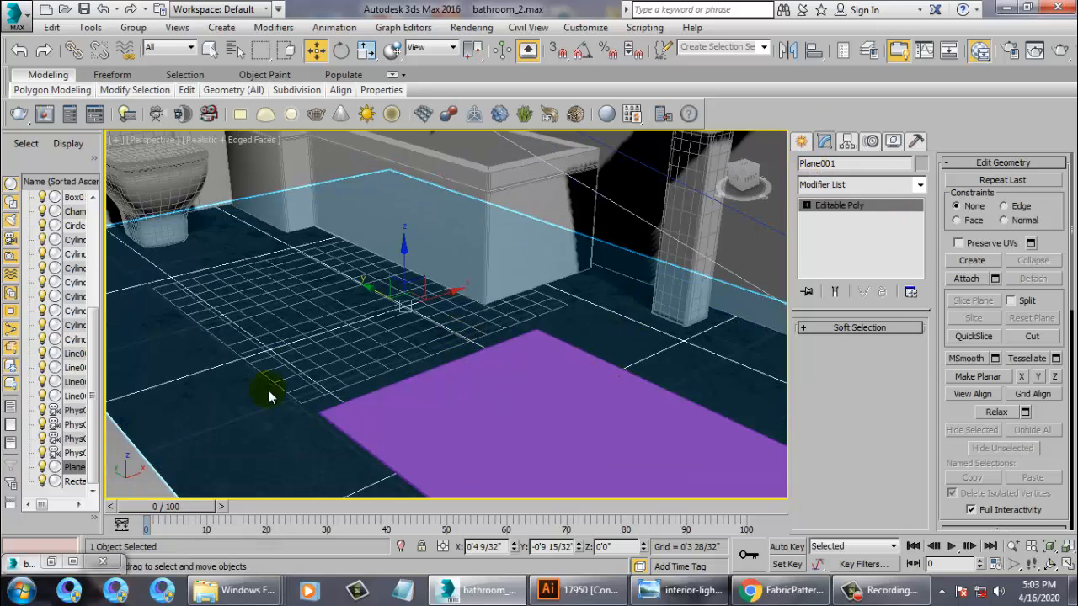
pyautogui.moveTo(471, 226); pyautogui.dragTo(519, 210)
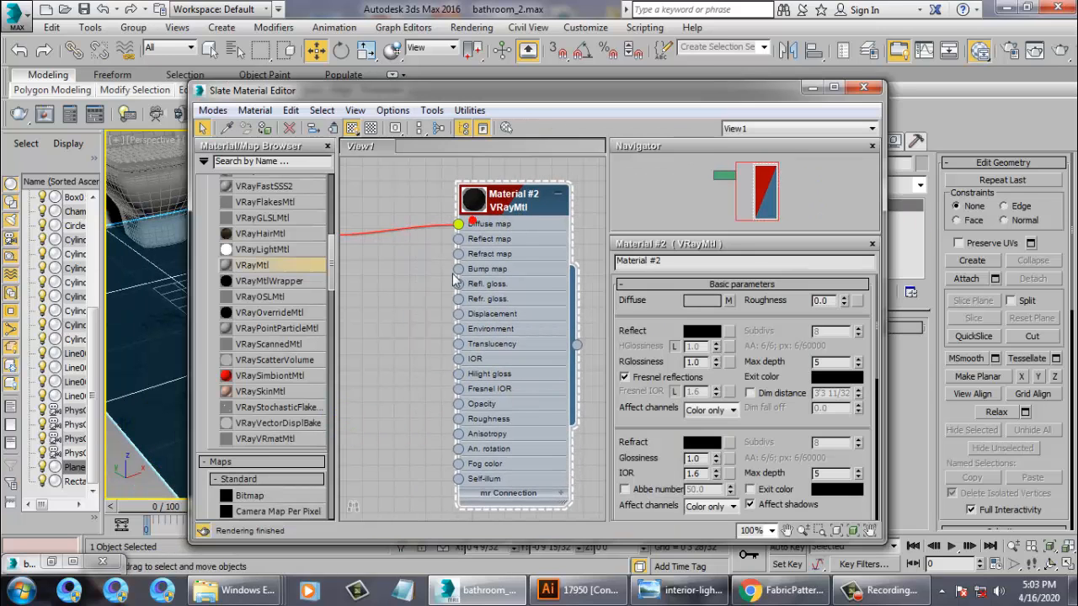
pyautogui.moveTo(332, 244); pyautogui.dragTo(329, 337)
pyautogui.moveTo(252, 279); pyautogui.dragTo(389, 308)
pyautogui.click(392, 293)
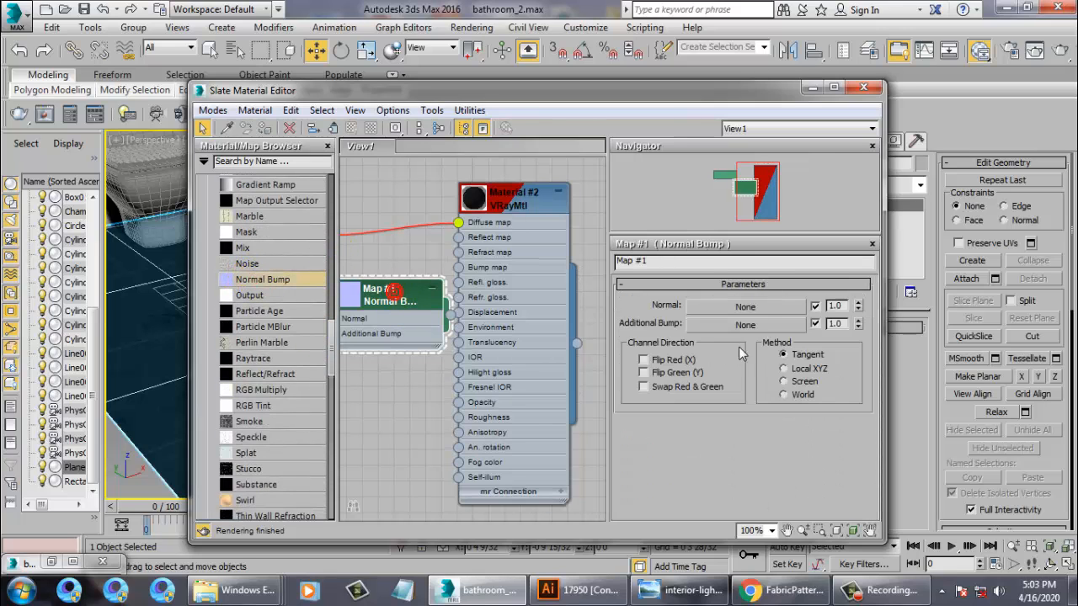
# Load the bathroom normal 2 bitmap into the Normal slot of the Normal Bump map
pyautogui.click(748, 307)
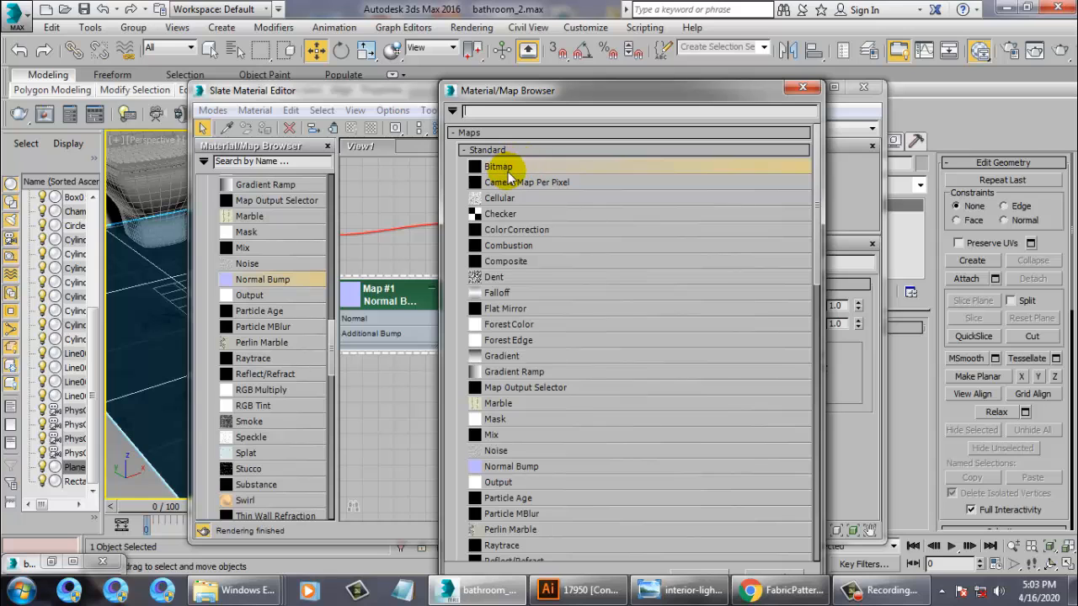
pyautogui.doubleClick(508, 172)
pyautogui.click(217, 129)
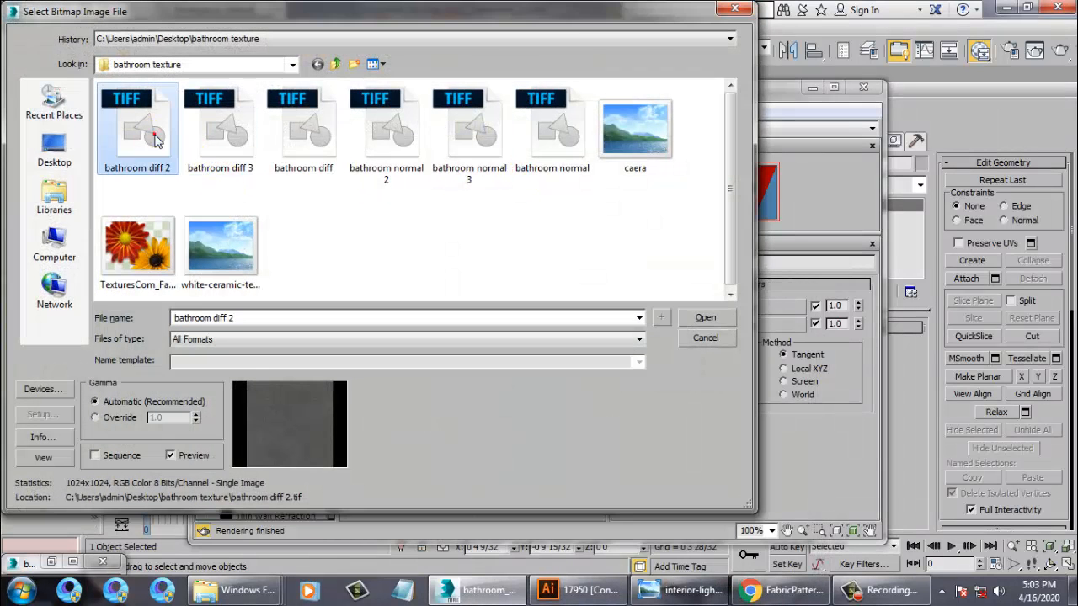
pyautogui.click(308, 133)
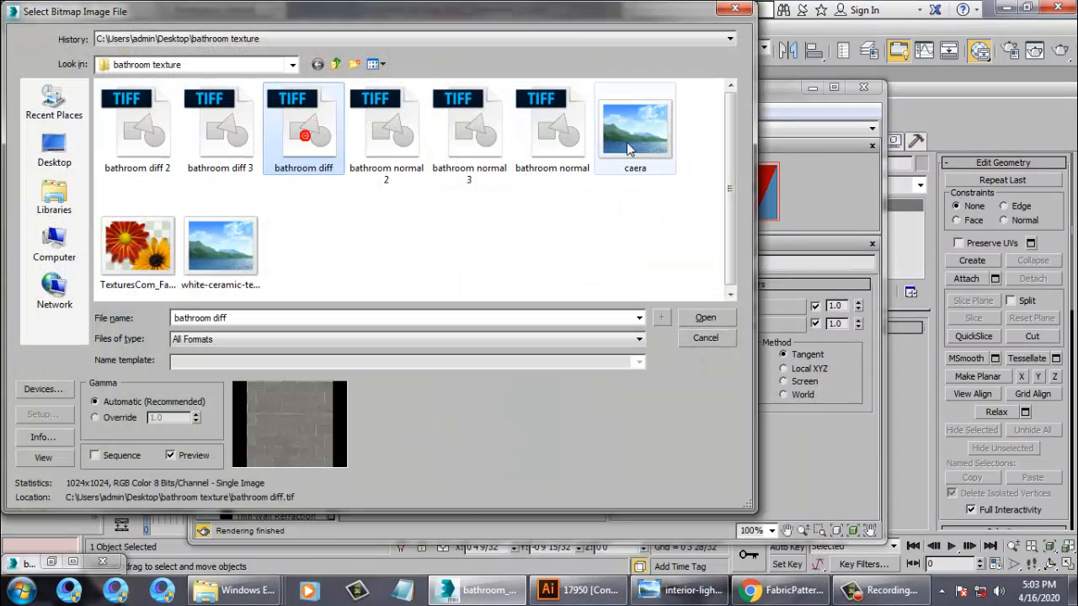
pyautogui.click(373, 134)
pyautogui.doubleClick(373, 135)
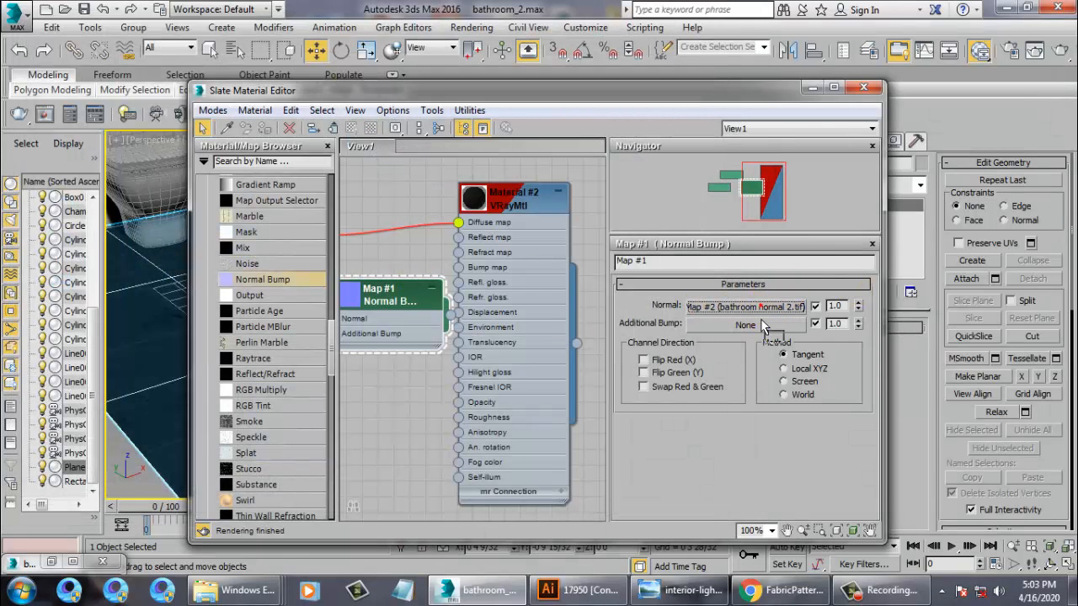
# Copy the bathroom normal 2 map from the Normal slot to Additional Bump and minimize the material editor
pyautogui.moveTo(760, 318); pyautogui.dragTo(758, 321)
pyautogui.click(493, 331)
pyautogui.click(497, 361)
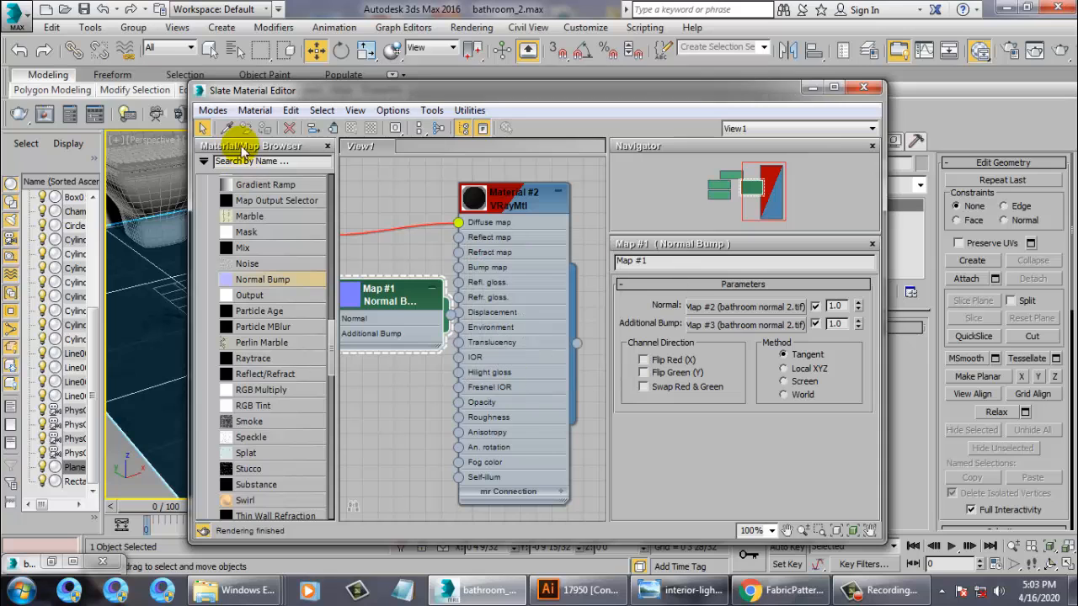
pyautogui.click(812, 86)
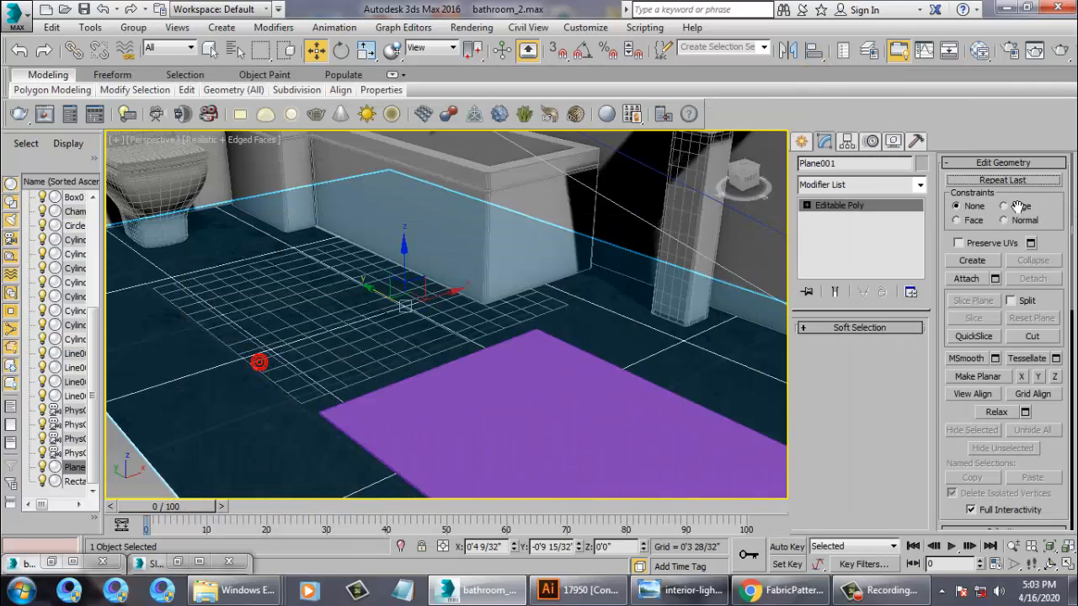
# Add a UVW Map modifier with Box mapping to the floor plane
pyautogui.click(918, 185)
pyautogui.press('u')
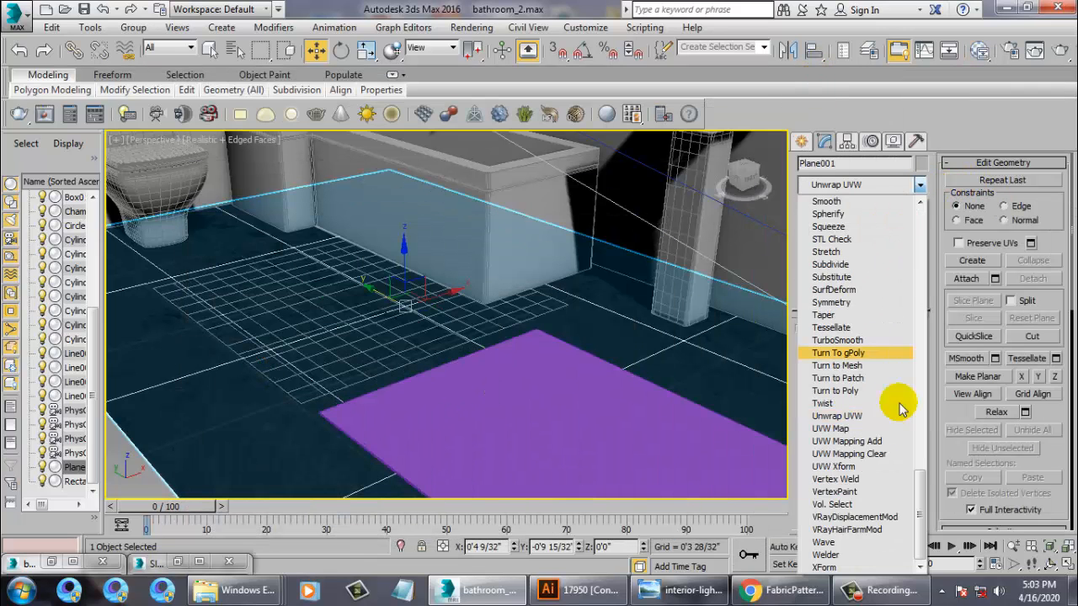
pyautogui.click(857, 429)
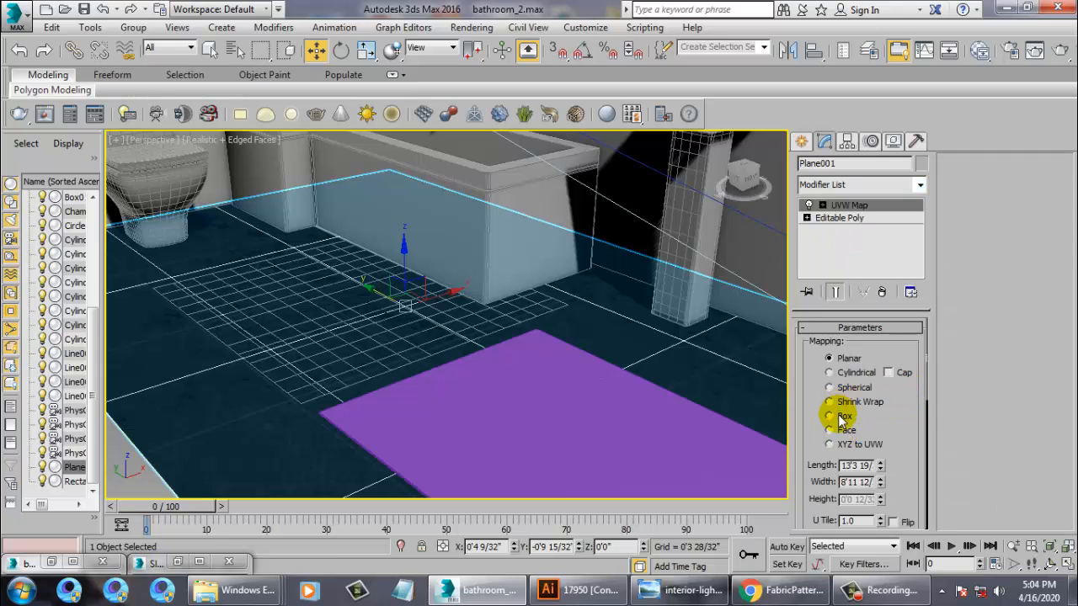
# Turn off edged faces in the viewport and examine the texture mapping on the floor up close
pyautogui.scroll(-5, 392, 328)
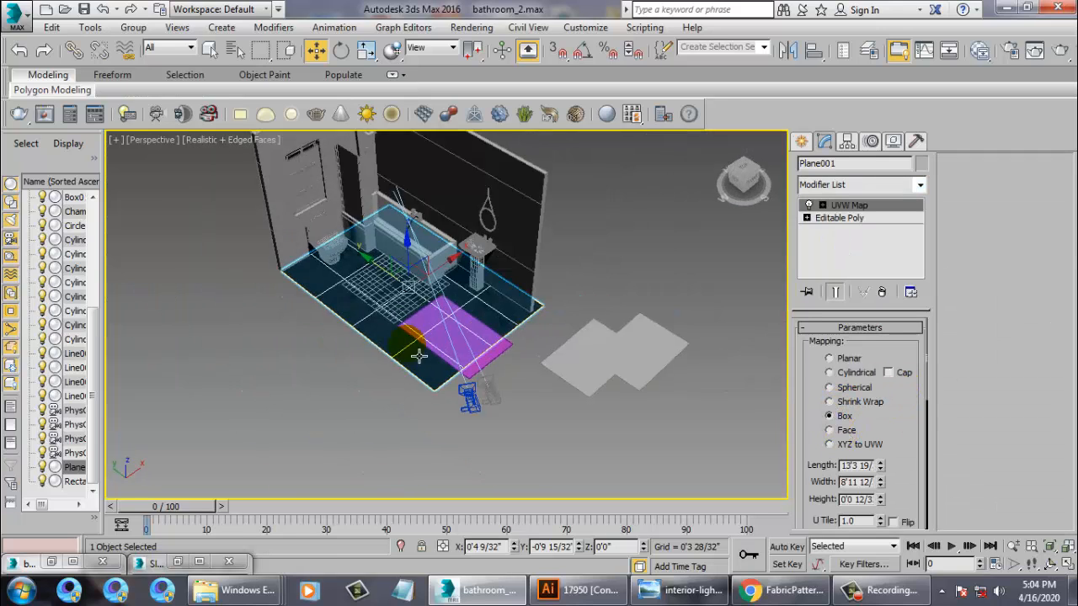
pyautogui.scroll(8, 393, 337)
pyautogui.press('F4')
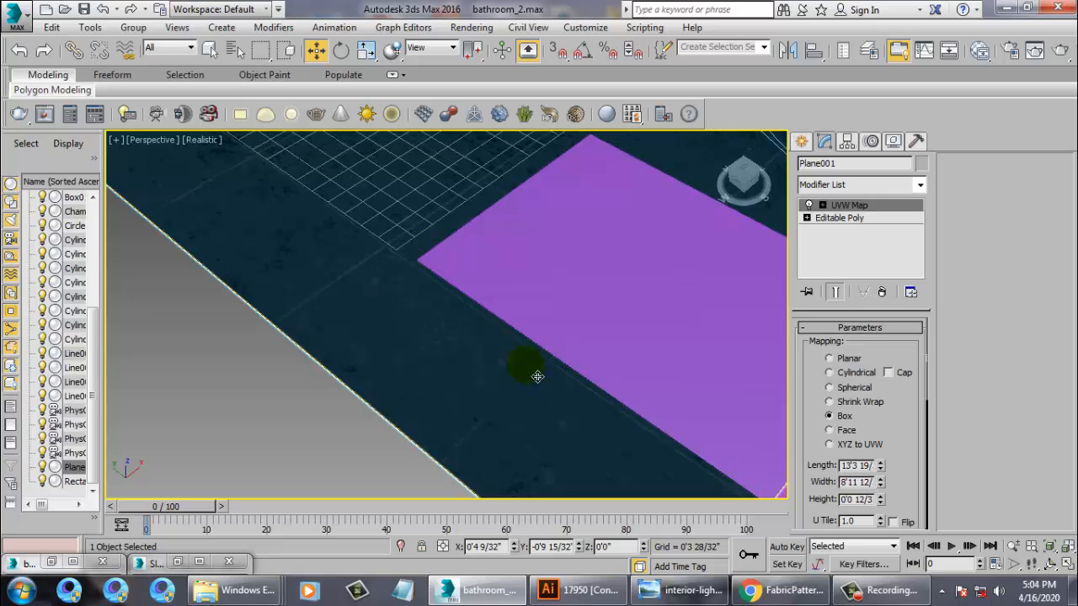
pyautogui.scroll(-6, 429, 306)
pyautogui.scroll(8, 394, 273)
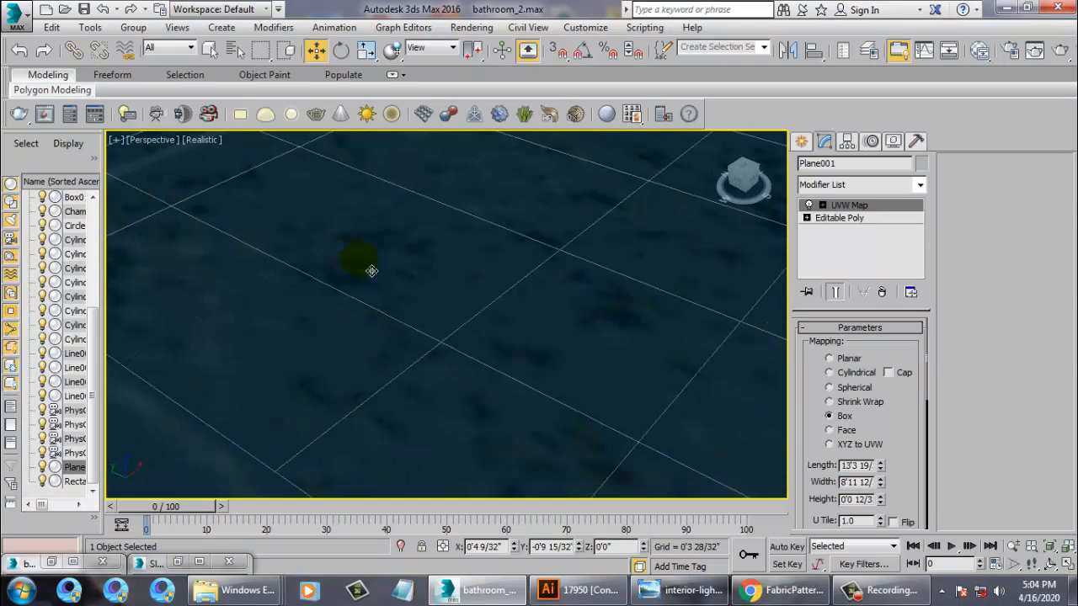
pyautogui.scroll(-4, 373, 269)
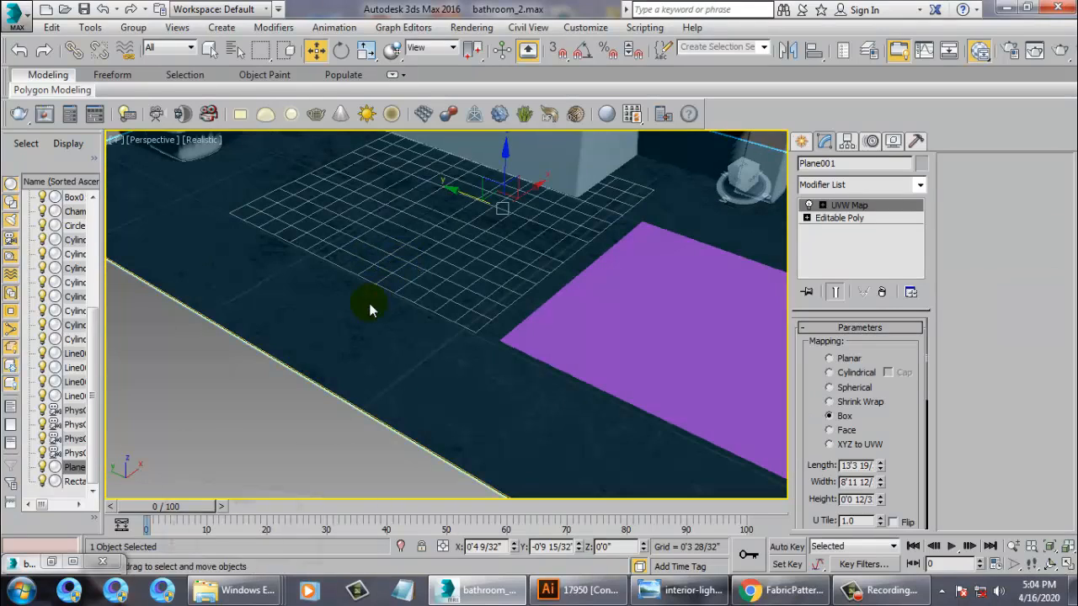
# Set the U and V tiling of the floor material's diffuse bitmap to 3.0
pyautogui.press('m')
pyautogui.doubleClick(509, 198)
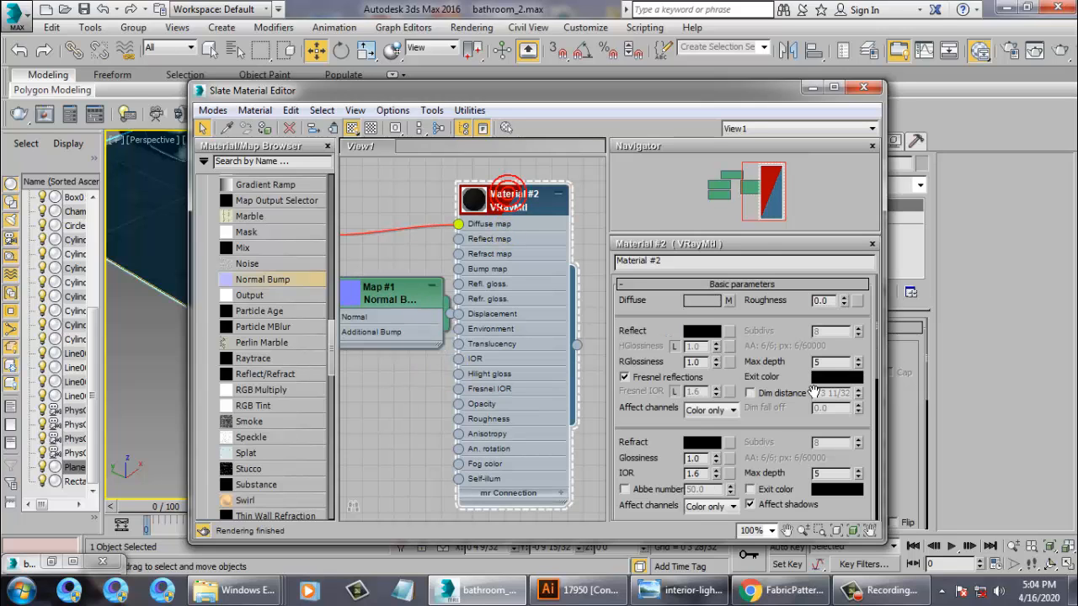
pyautogui.click(727, 301)
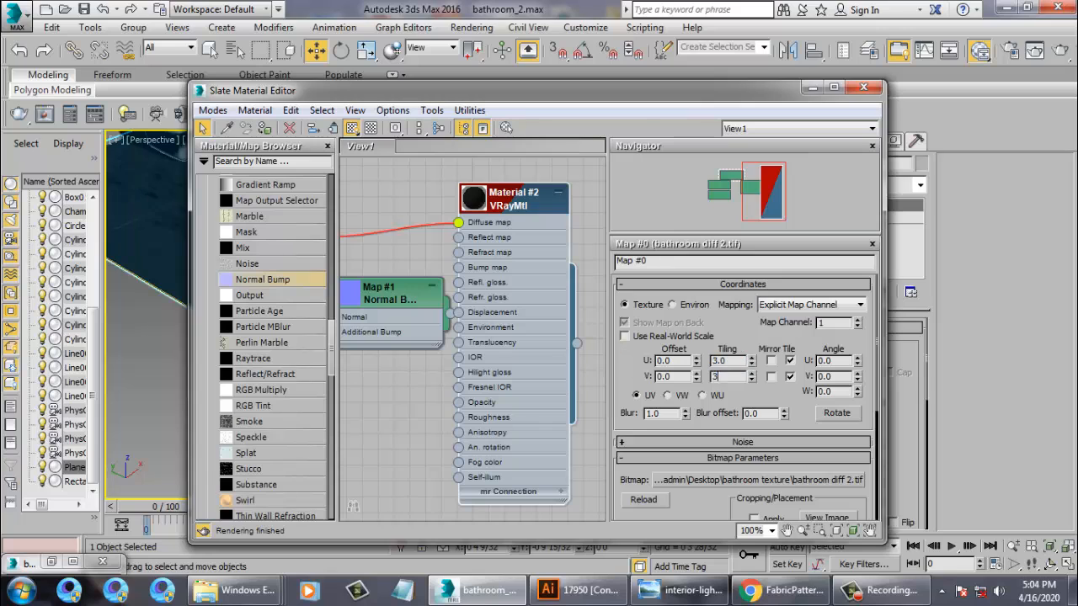
# Set the floor material's reflection color to a gray with a value of 106 and close the material editor
pyautogui.doubleClick(512, 193)
pyautogui.click(698, 333)
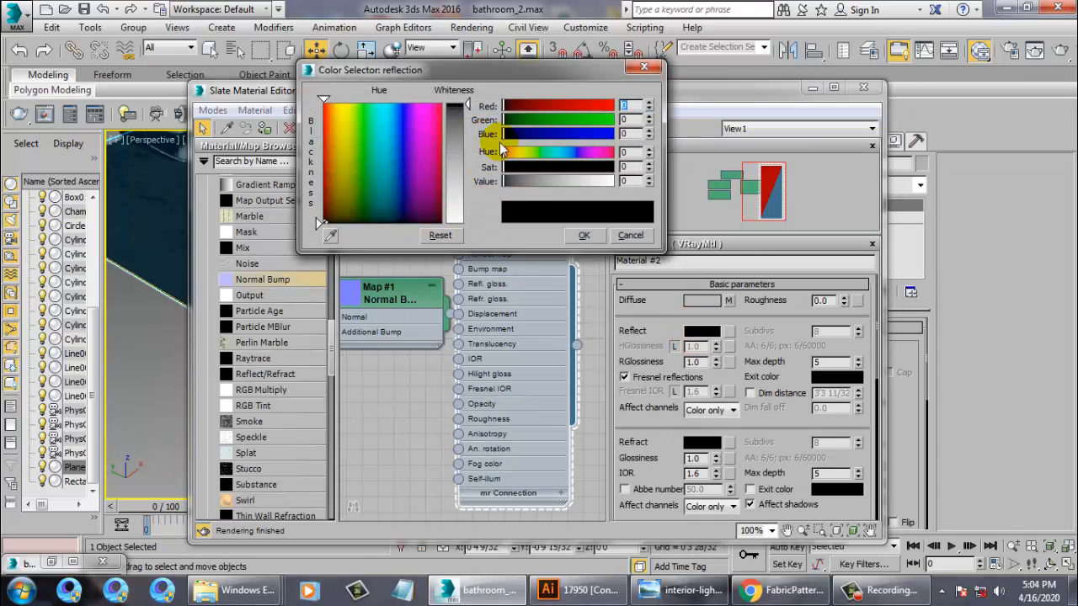
pyautogui.moveTo(465, 107); pyautogui.dragTo(465, 109)
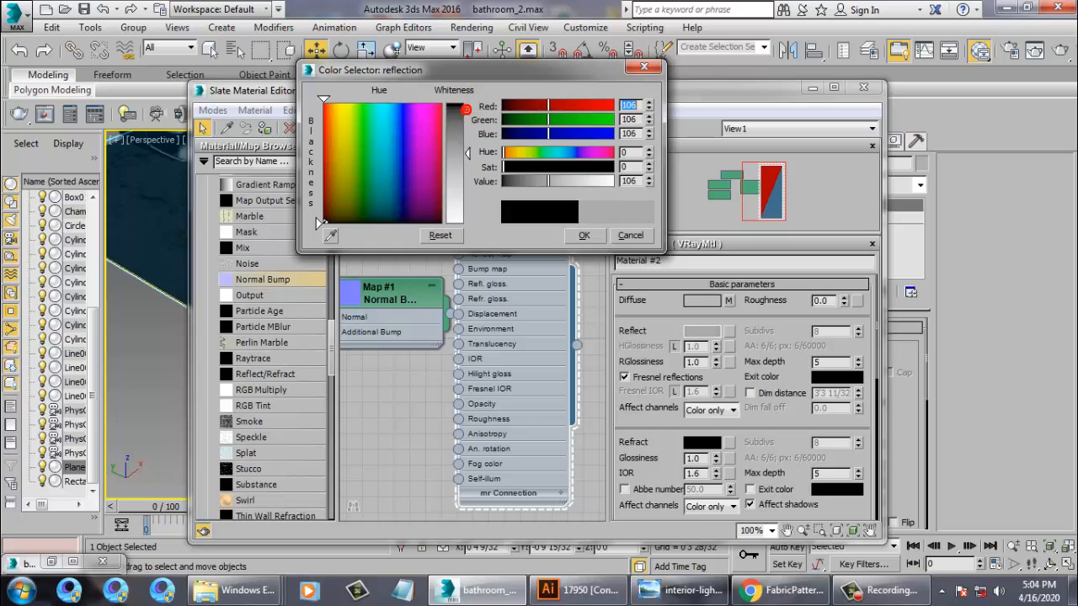
pyautogui.click(584, 235)
pyautogui.click(863, 87)
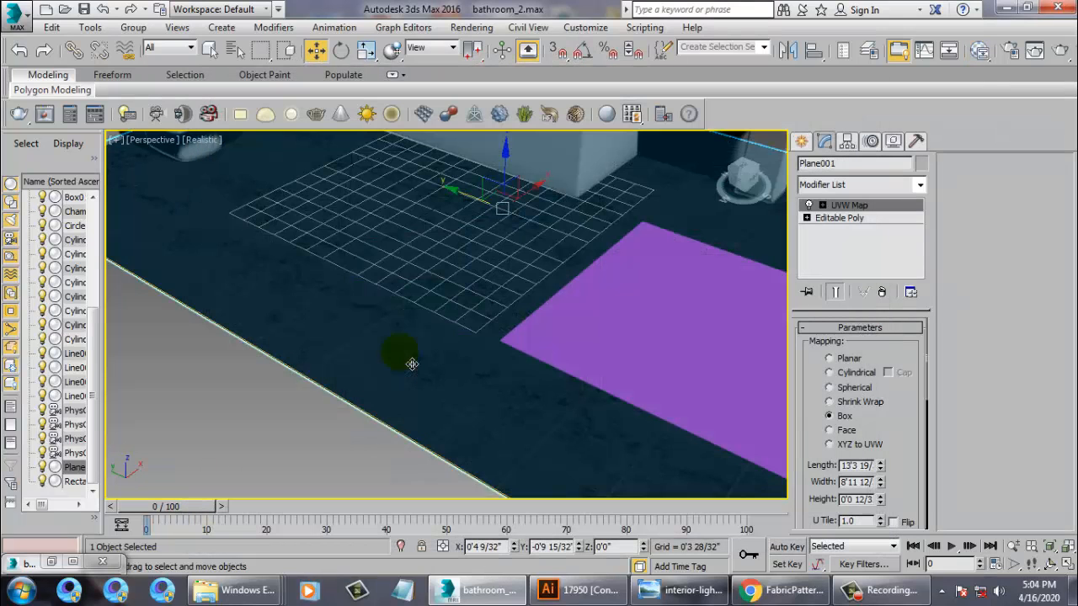
# Render the bathroom through the camera with safe frames shown to check the floor material, then close the frame buffer
pyautogui.keyDown('alt'); pyautogui.moveTo(525, 387); pyautogui.dragTo(548, 378, button='middle'); pyautogui.keyUp('alt')
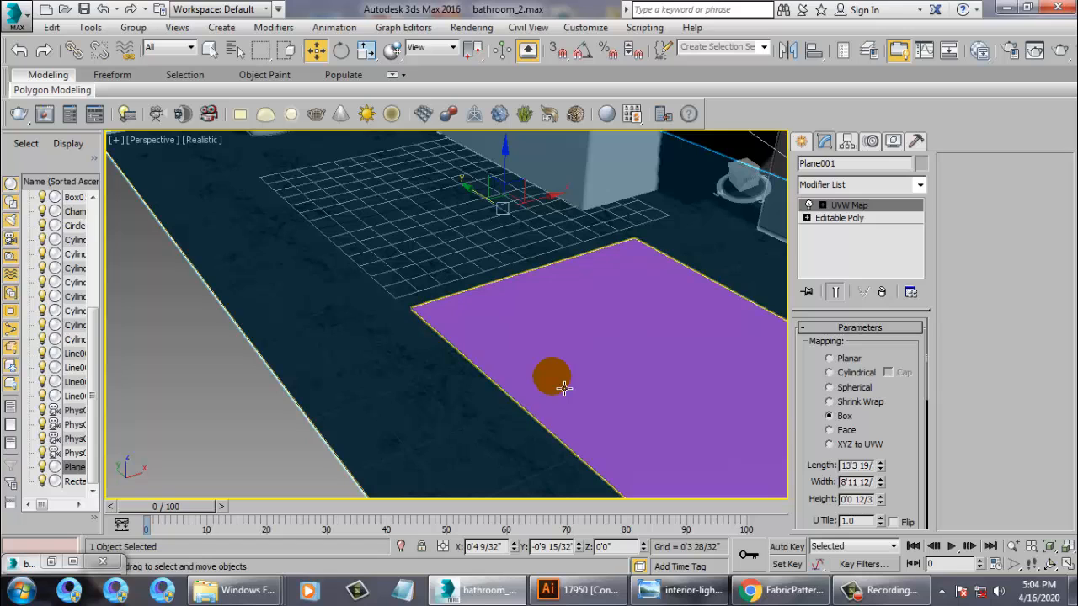
pyautogui.press('c')
pyautogui.doubleClick(510, 189)
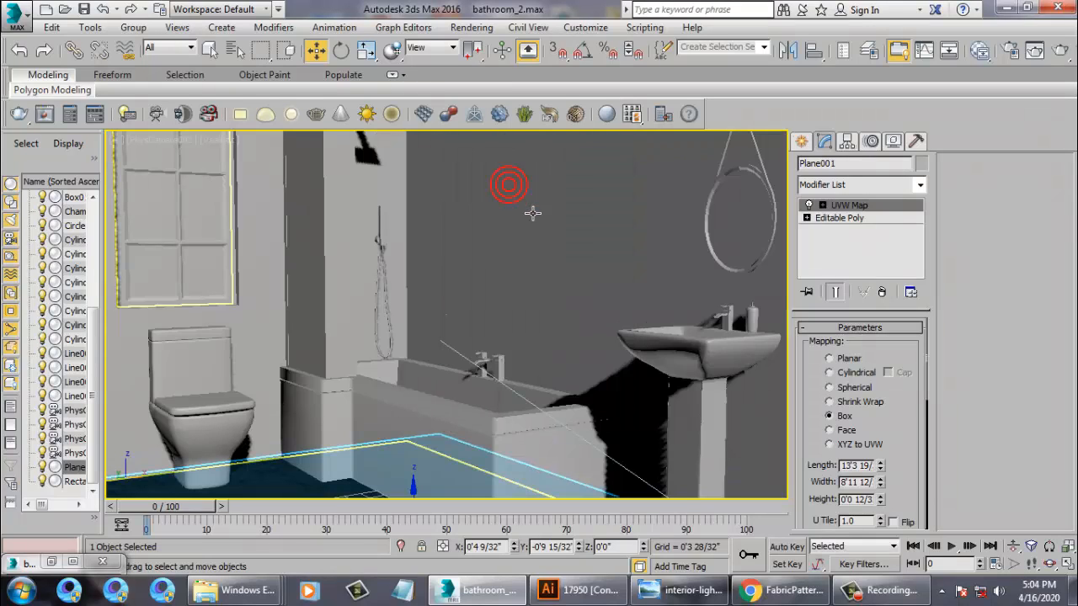
pyautogui.hotkey('shift', 'f')
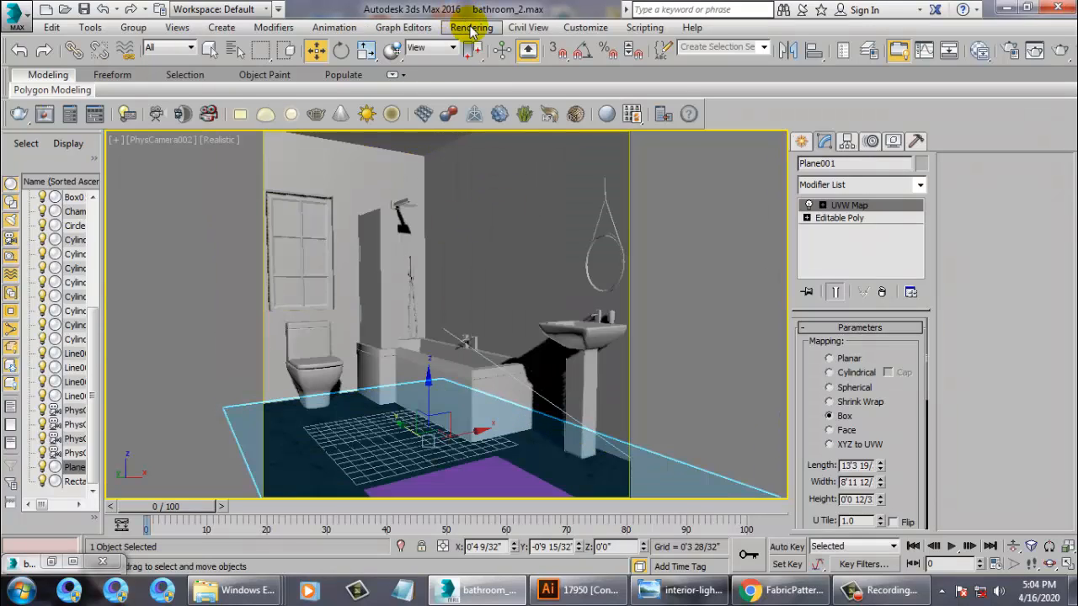
pyautogui.click(472, 27)
pyautogui.click(467, 43)
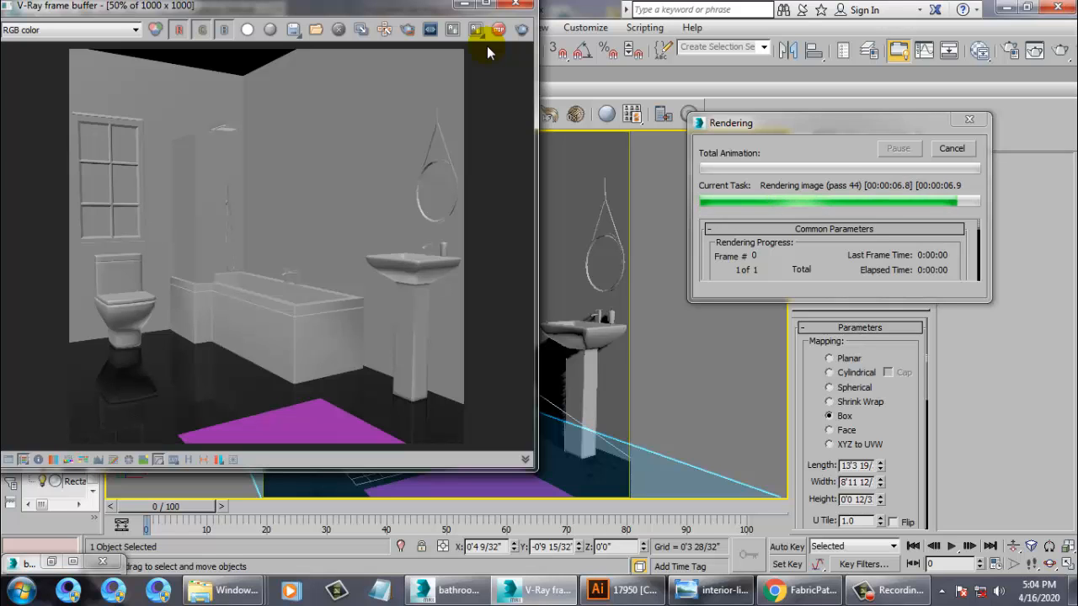
pyautogui.click(515, 4)
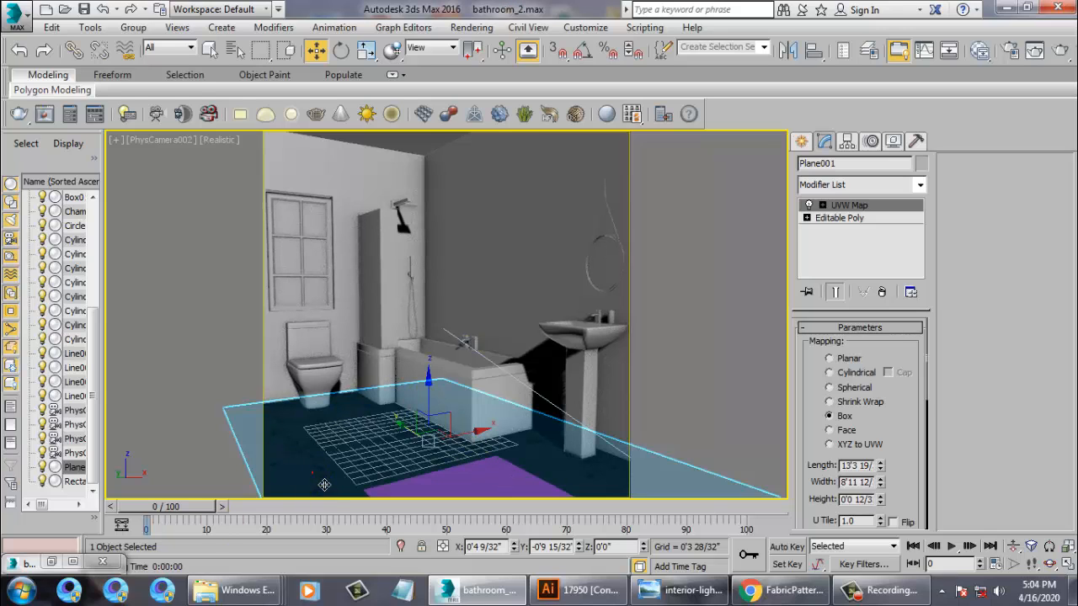
# Replace the floor material's diffuse bitmap with the bathroom diff texture
pyautogui.press('m')
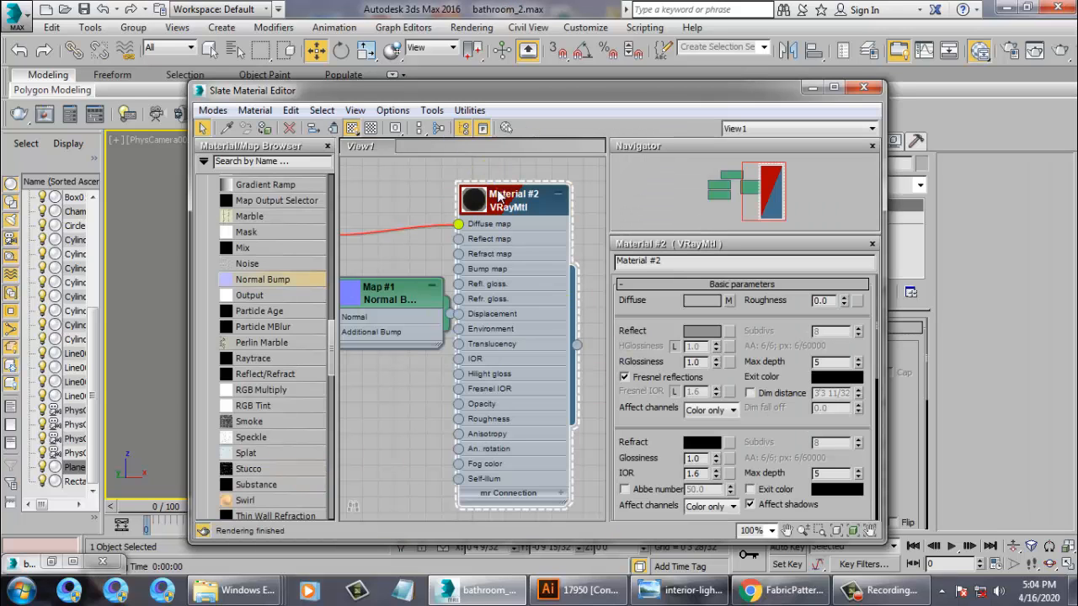
pyautogui.click(729, 300)
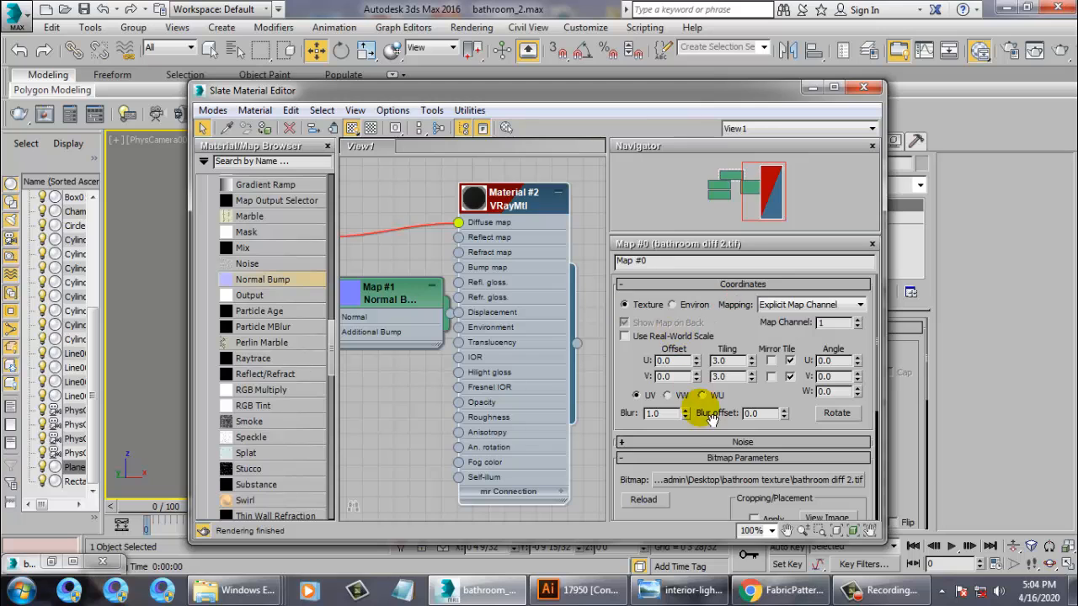
pyautogui.click(745, 480)
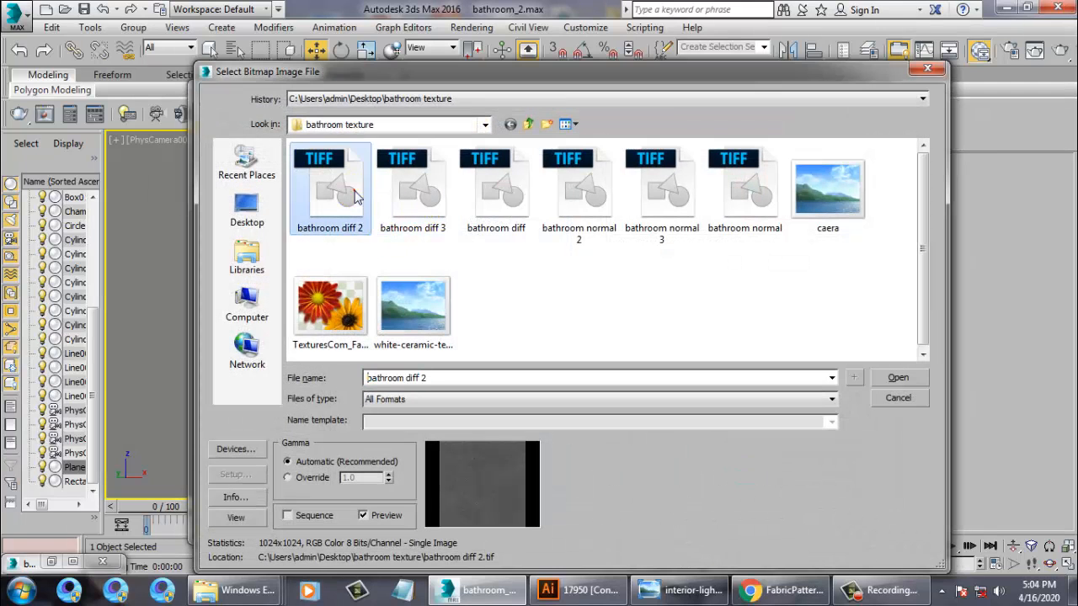
pyautogui.click(412, 206)
pyautogui.click(491, 200)
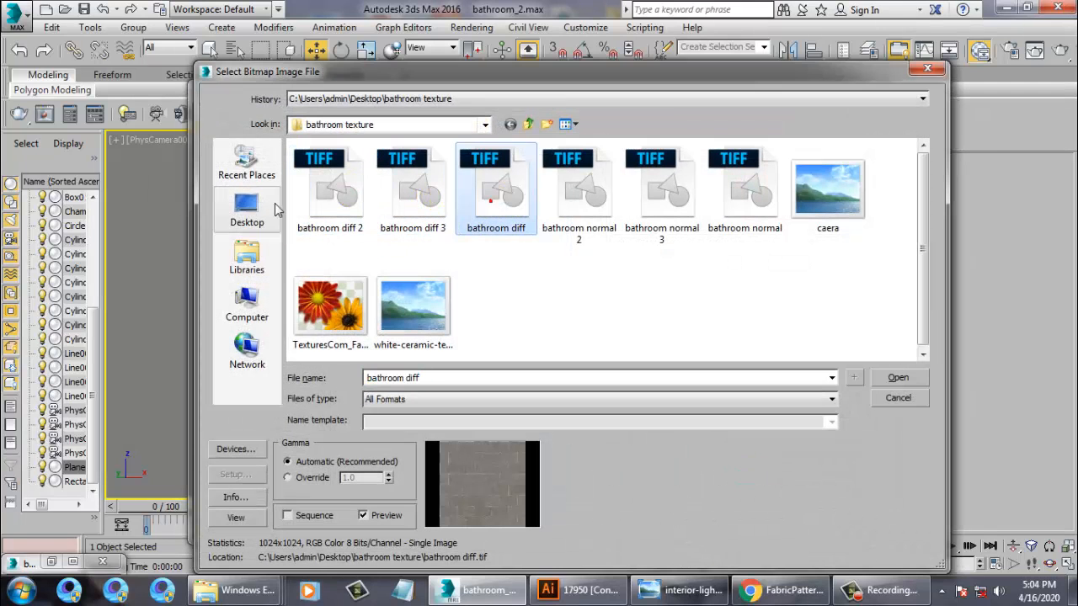
pyautogui.click(300, 199)
pyautogui.click(377, 209)
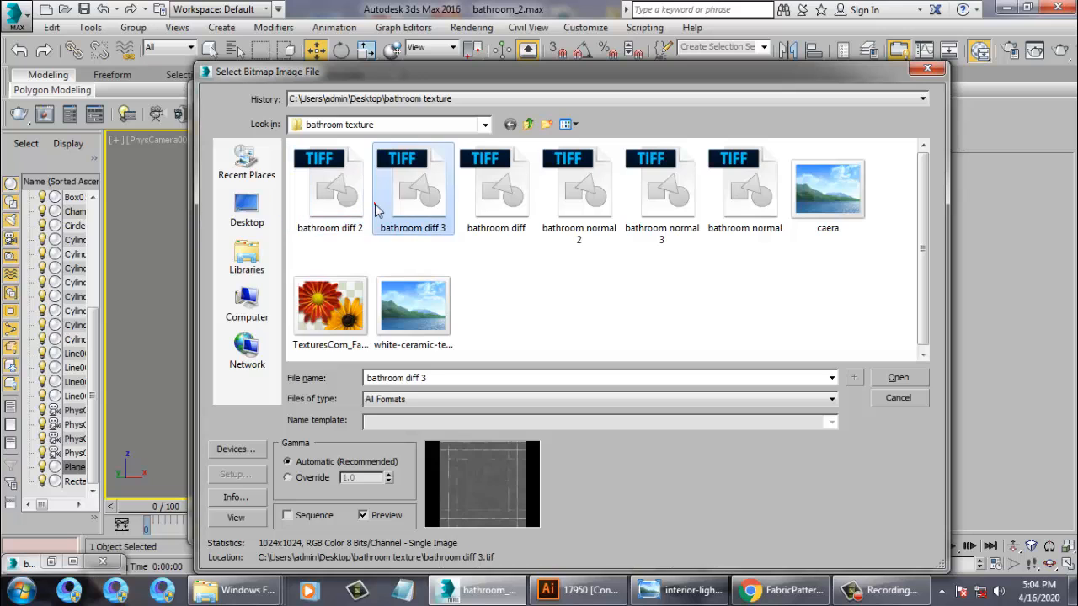
pyautogui.click(536, 209)
pyautogui.doubleClick(519, 206)
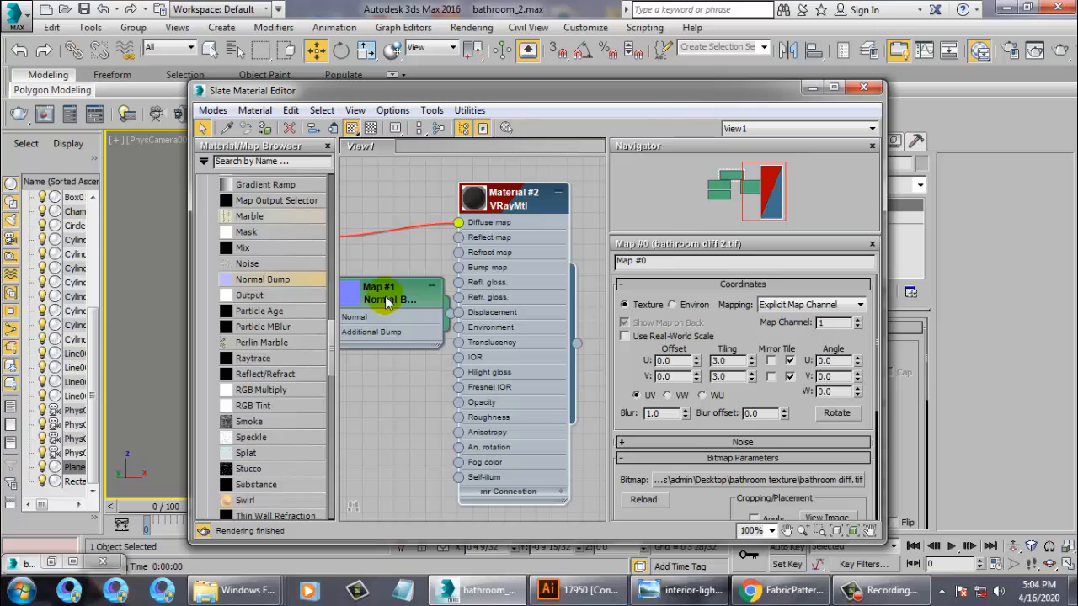
# Replace the bitmap in the Normal slot of the Normal Bump map with the bathroom normal texture
pyautogui.click(387, 302)
pyautogui.doubleClick(376, 301)
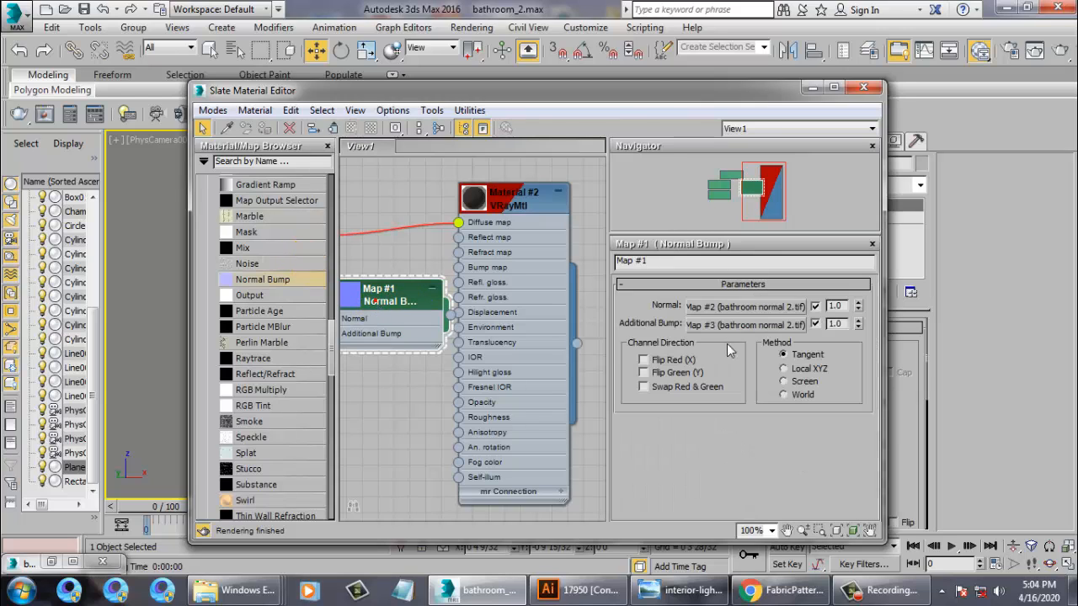
pyautogui.click(740, 308)
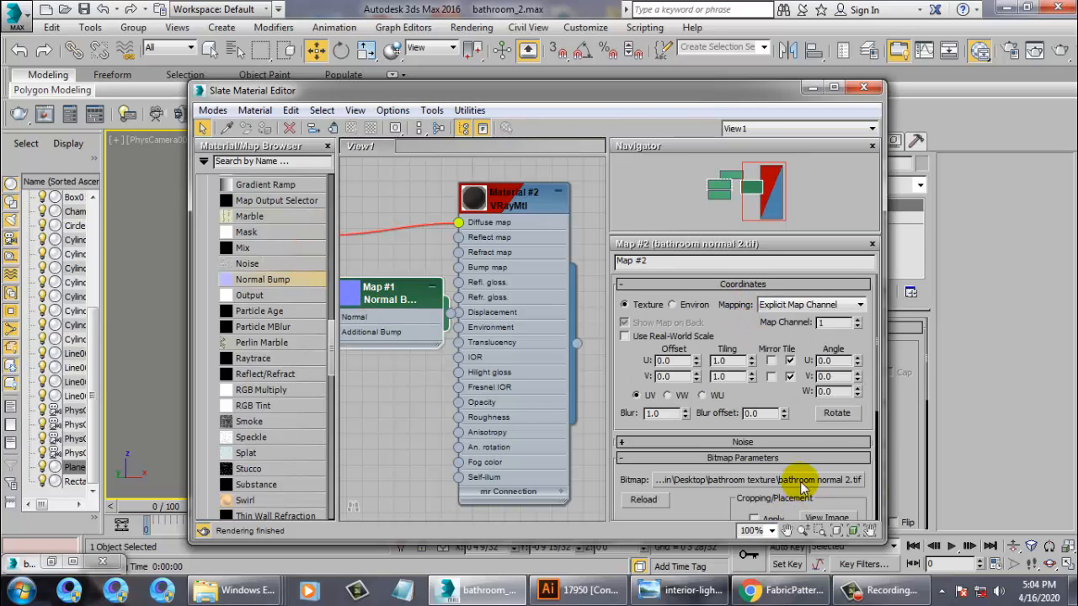
pyautogui.click(798, 479)
pyautogui.click(743, 206)
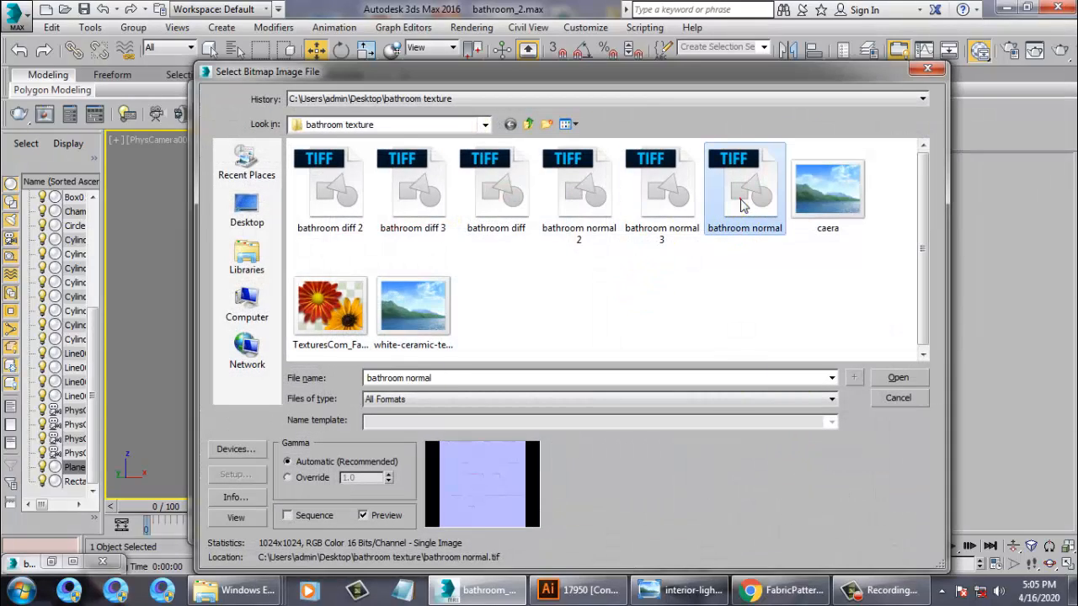
pyautogui.click(497, 192)
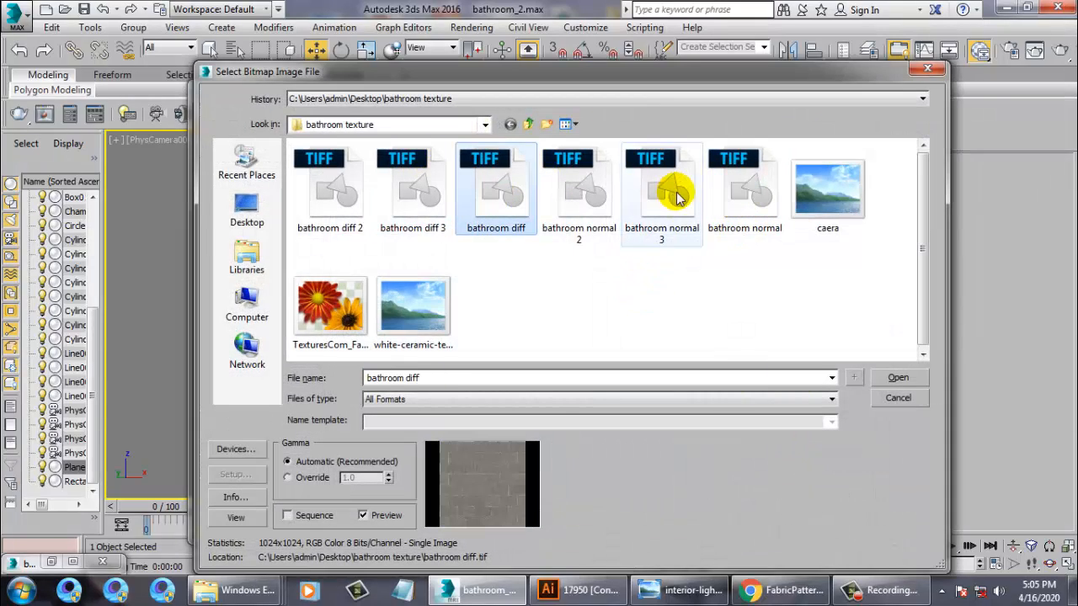
pyautogui.click(752, 192)
pyautogui.doubleClick(753, 187)
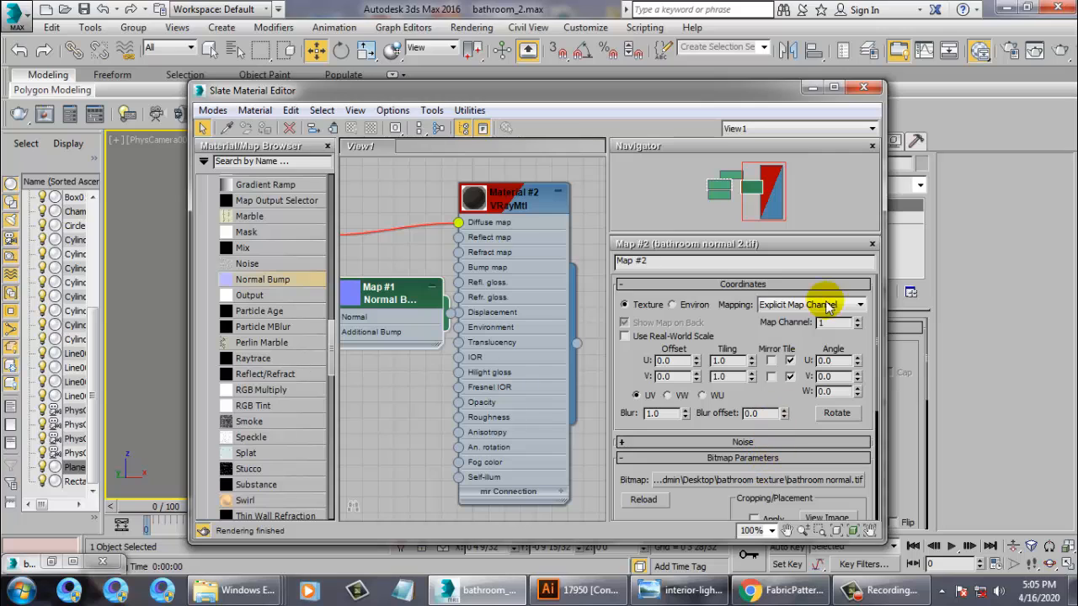
# Copy the bathroom normal map from the Normal slot to Additional Bump and minimize the material editor
pyautogui.doubleClick(400, 300)
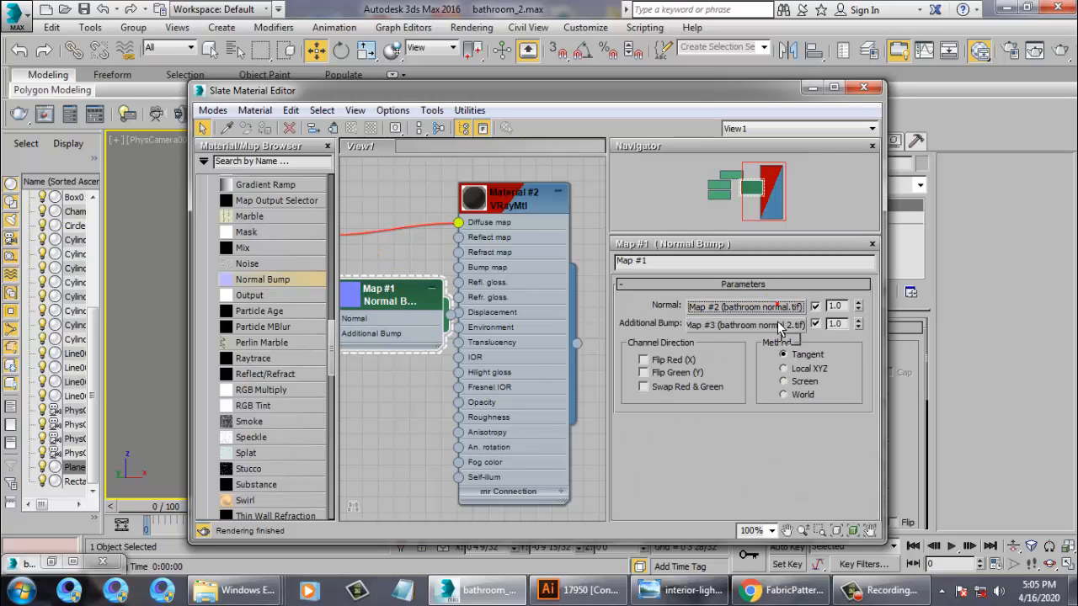
pyautogui.moveTo(778, 327); pyautogui.dragTo(777, 325)
pyautogui.click(510, 312)
pyautogui.click(494, 362)
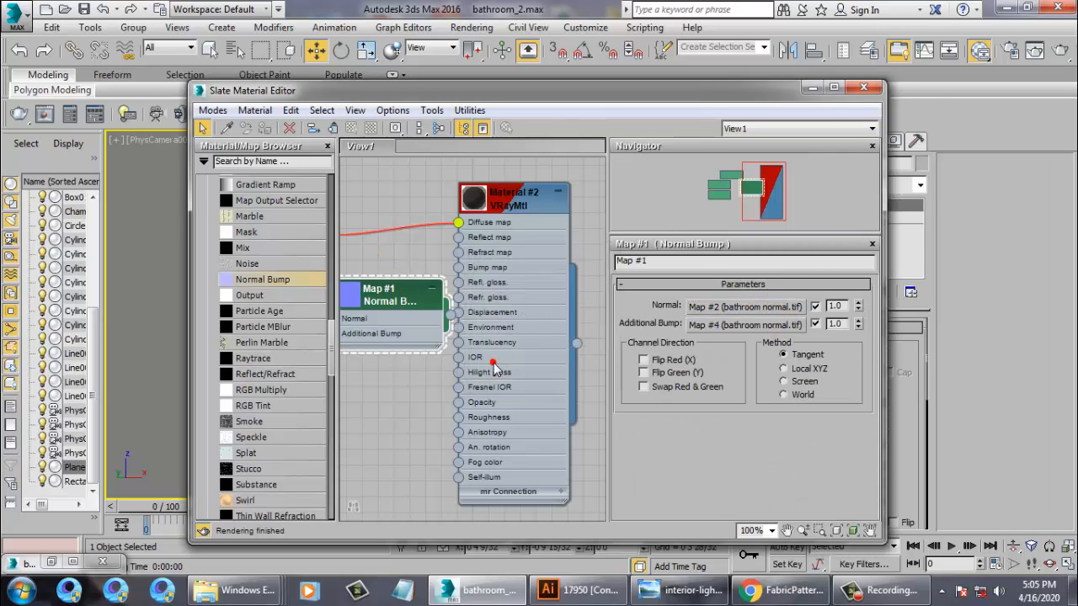
pyautogui.click(810, 87)
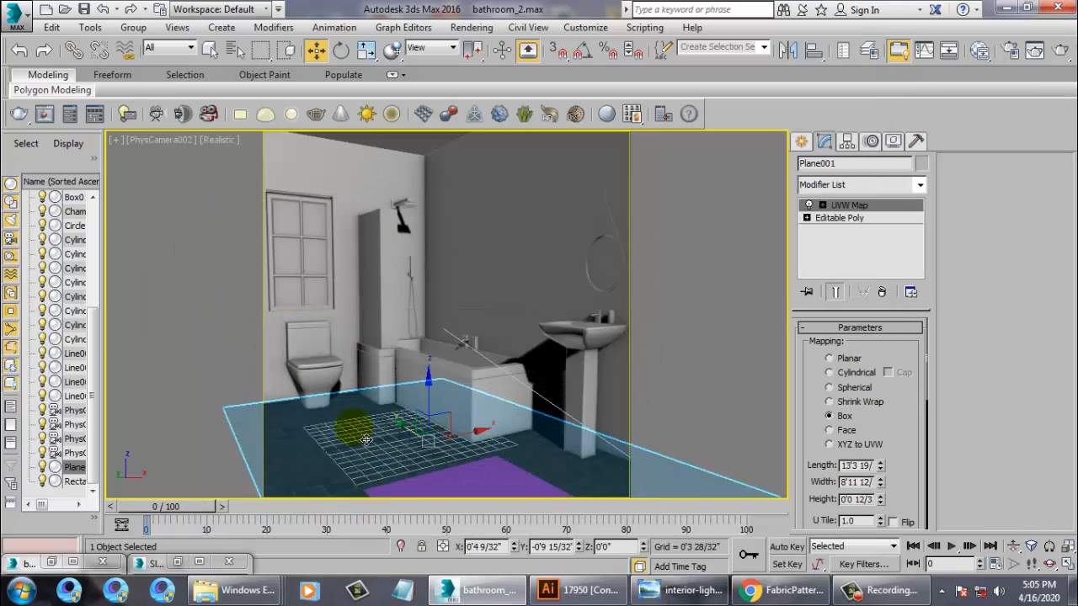
# Examine the floor's tile pattern up close in the perspective view and compare it with the bathroom reference image
pyautogui.press('p')
pyautogui.press('z')
pyautogui.hotkey('alt', 'w')
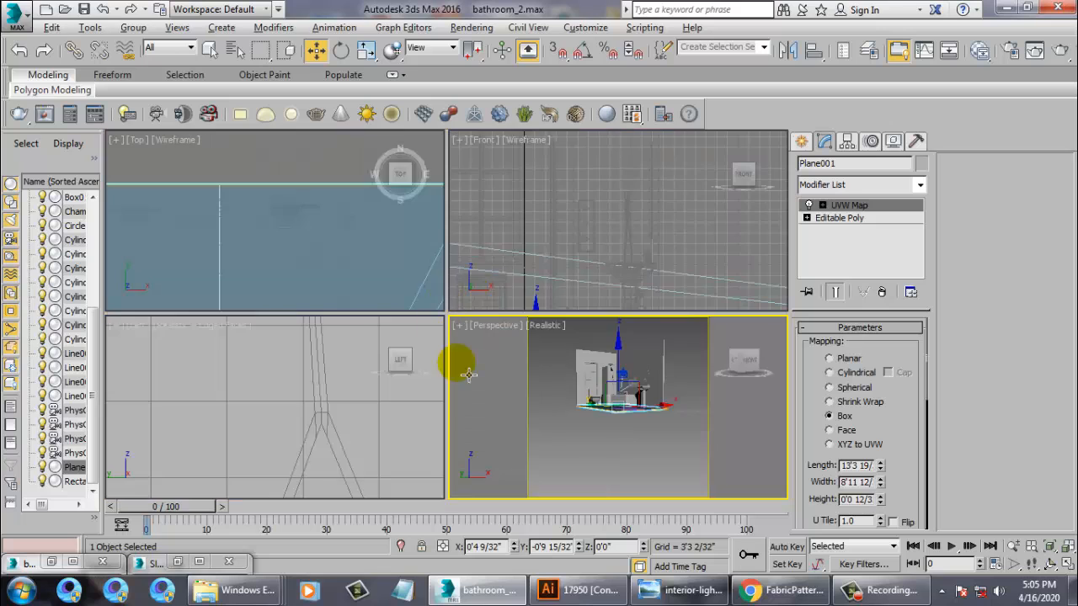
pyautogui.hotkey('alt', 'w')
pyautogui.keyDown('alt'); pyautogui.moveTo(531, 373); pyautogui.dragTo(530, 417, button='middle'); pyautogui.keyUp('alt')
pyautogui.keyDown('alt'); pyautogui.moveTo(425, 286); pyautogui.dragTo(436, 314, button='middle'); pyautogui.keyUp('alt')
pyautogui.scroll(5, 429, 318)
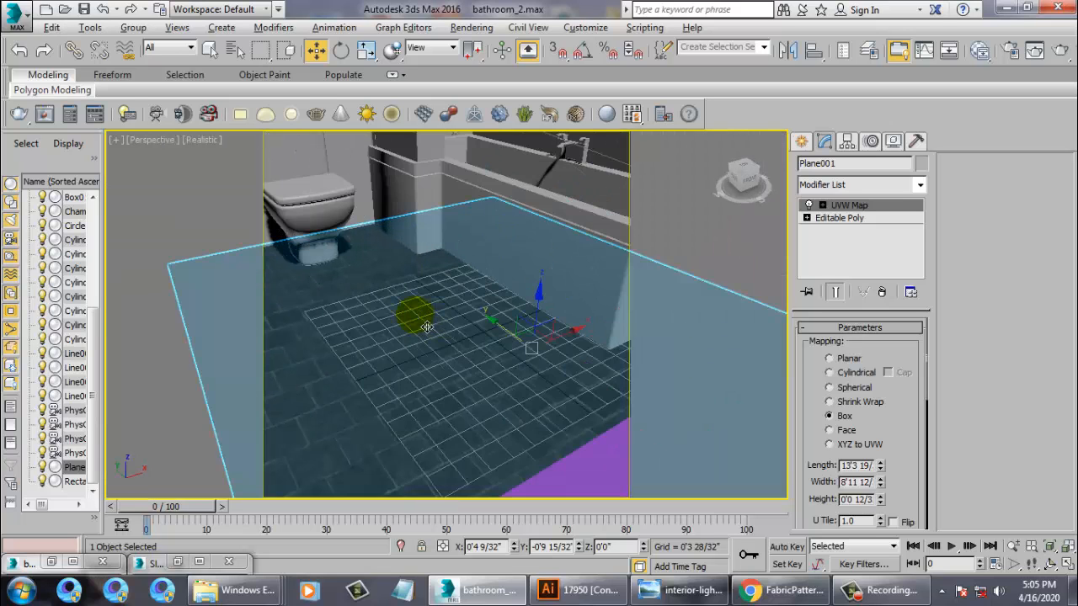
pyautogui.moveTo(460, 354); pyautogui.dragTo(499, 317, button='middle')
pyautogui.scroll(6, 428, 365)
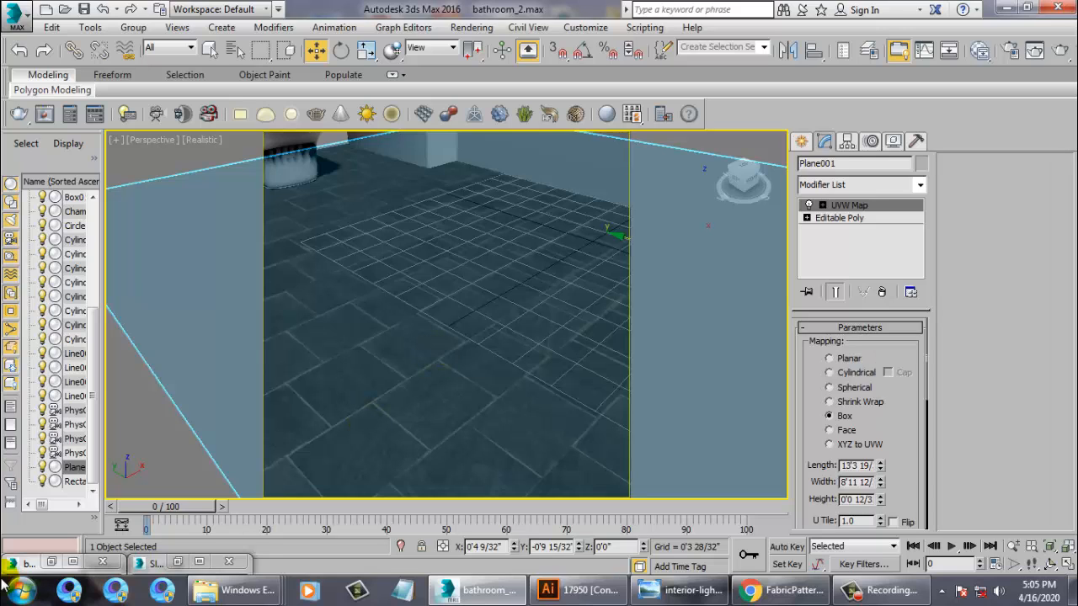
pyautogui.click(51, 562)
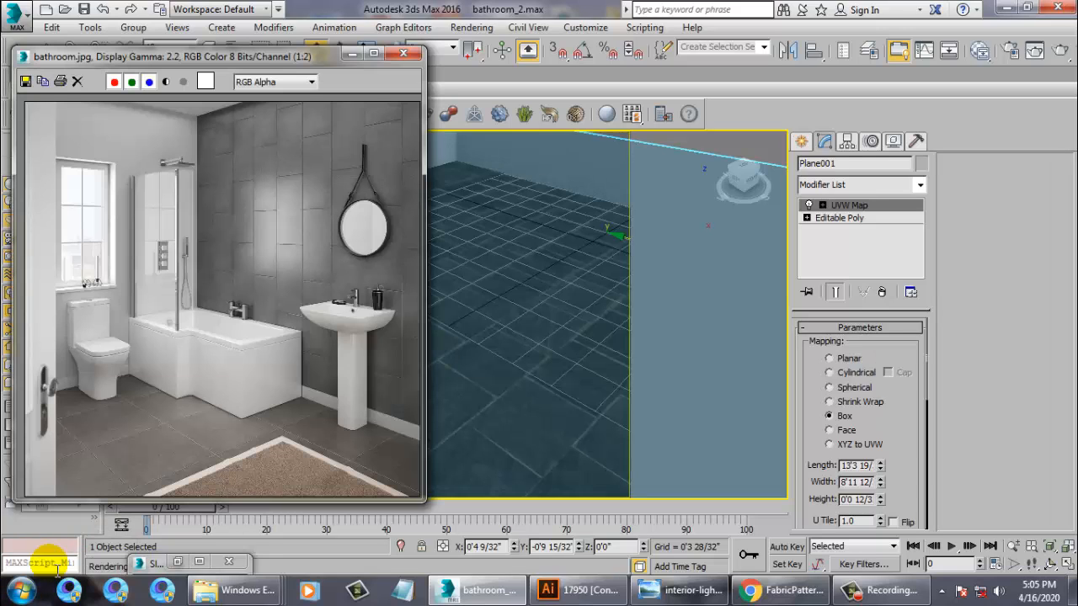
pyautogui.click(350, 53)
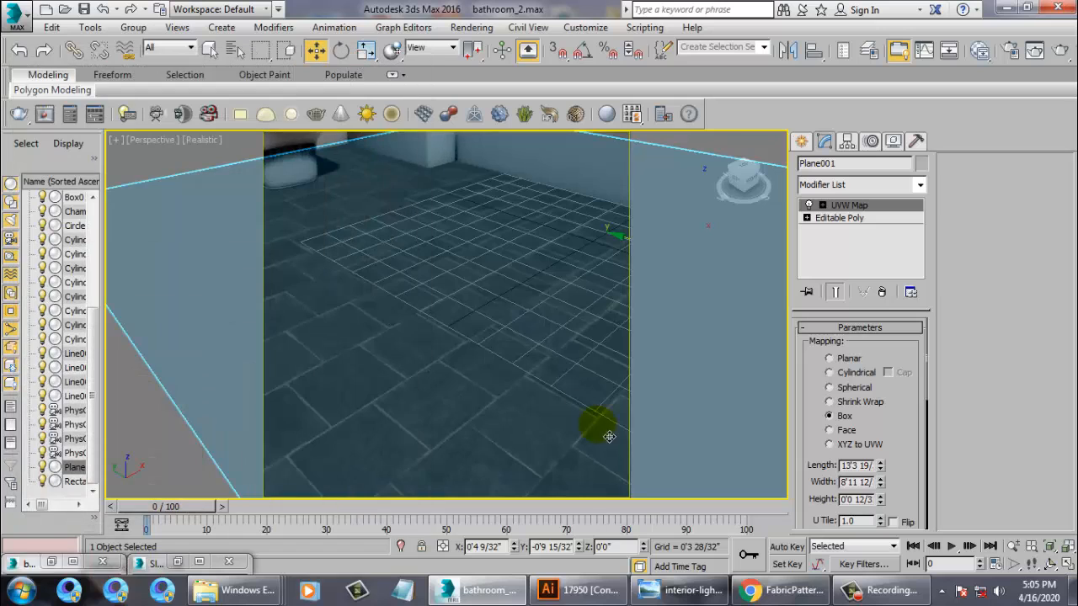
pyautogui.keyDown('alt'); pyautogui.moveTo(608, 436); pyautogui.dragTo(485, 345, button='middle'); pyautogui.keyUp('alt')
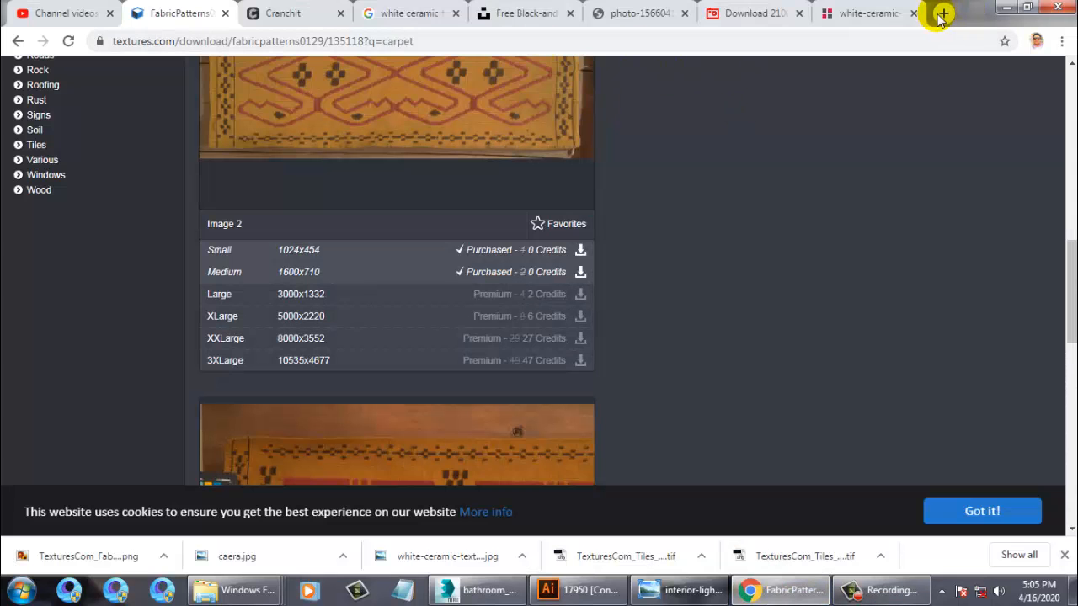
# Switch to Chrome and search Google for "black tiles texture" in a new tab
pyautogui.click(941, 14)
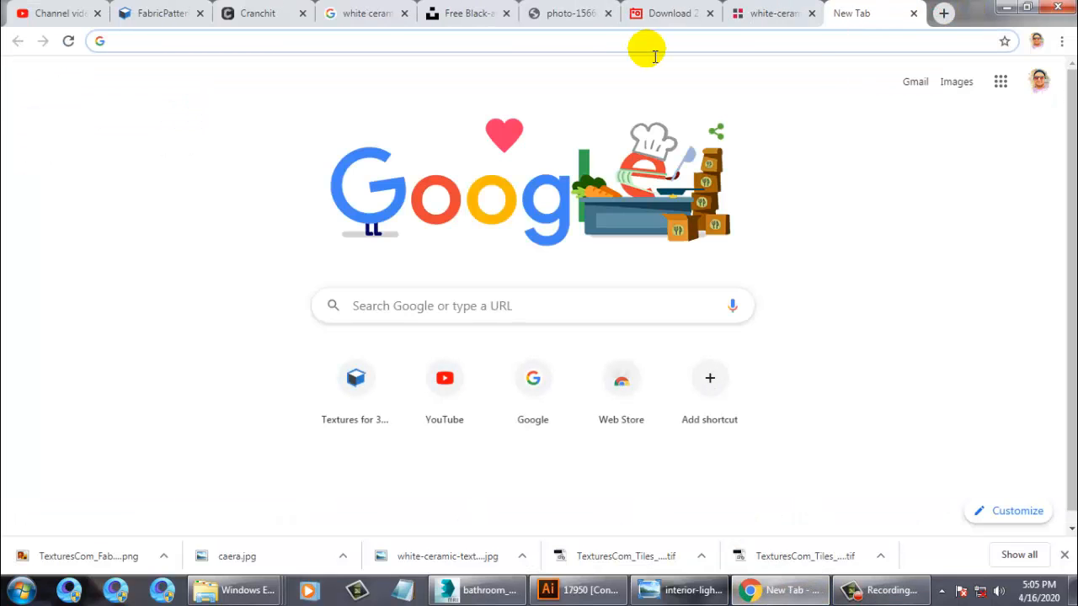
pyautogui.write('google')
pyautogui.press('Return')
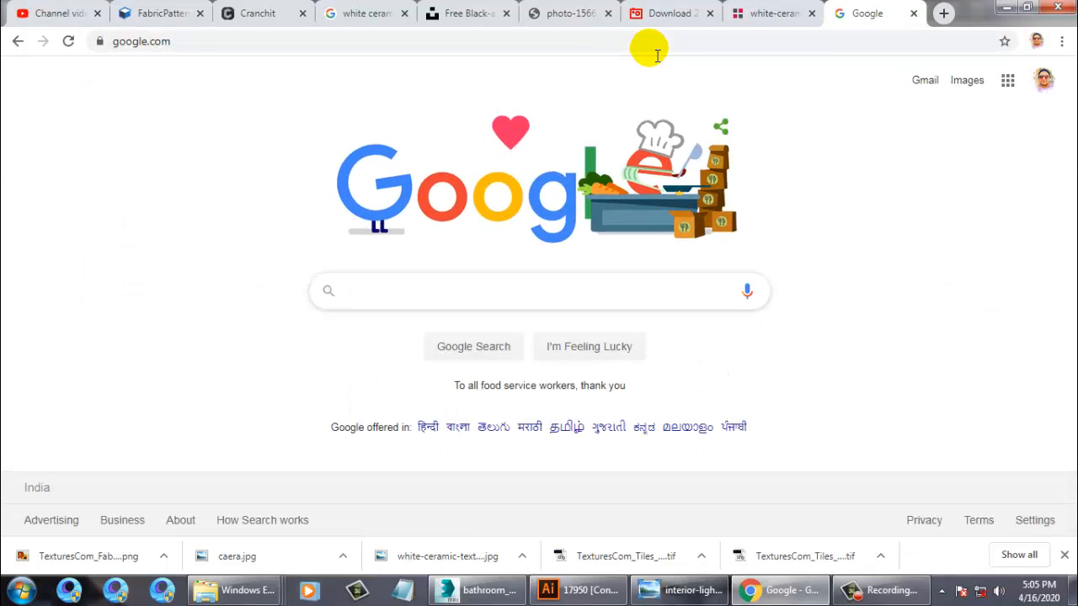
pyautogui.press('BackSpace')
pyautogui.write('b')
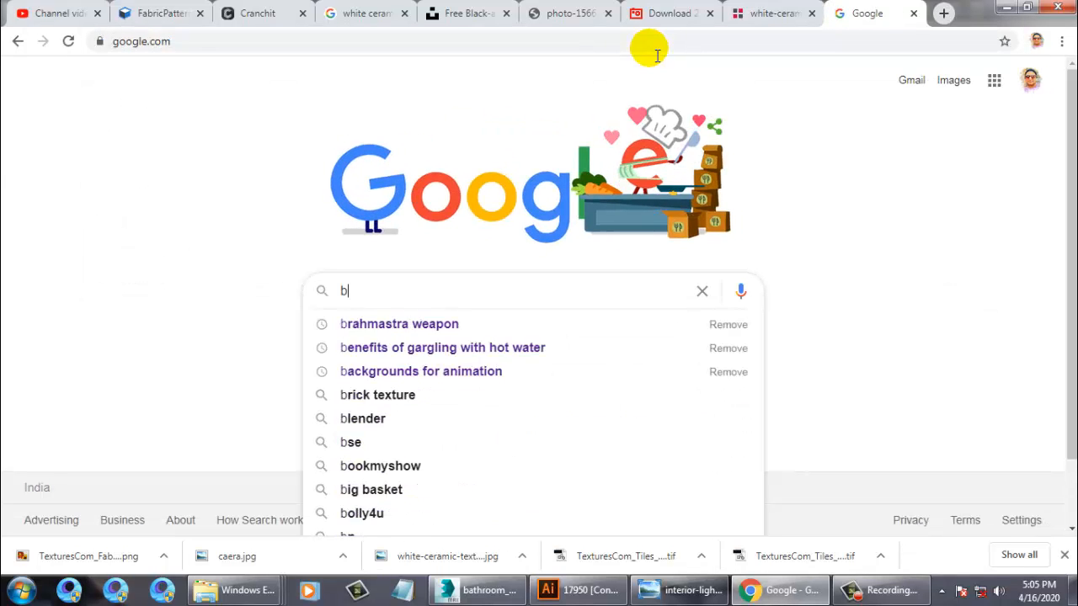
pyautogui.write('lack t')
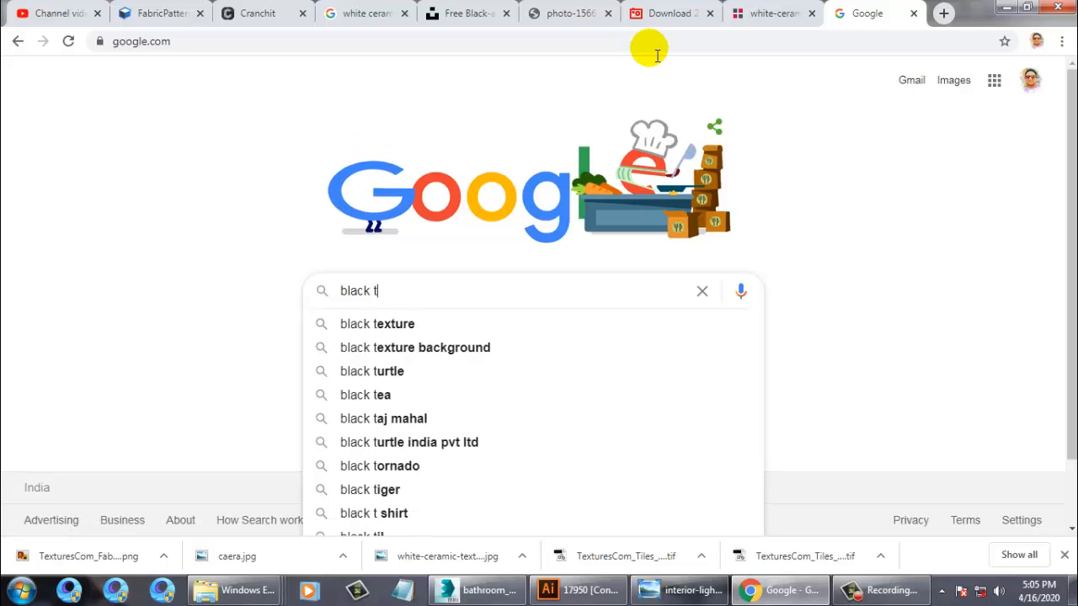
pyautogui.write('iles texture')
pyautogui.press('Return')
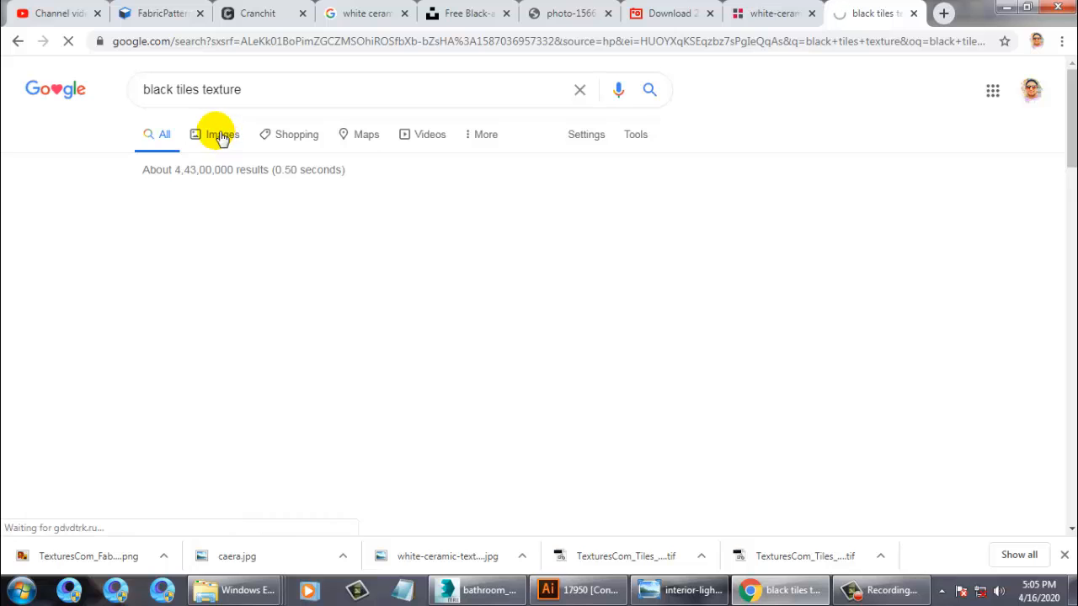
# Browse the image results for black tiles texture and preview the CGAxis Black Tiles PBR Texture
pyautogui.click(218, 135)
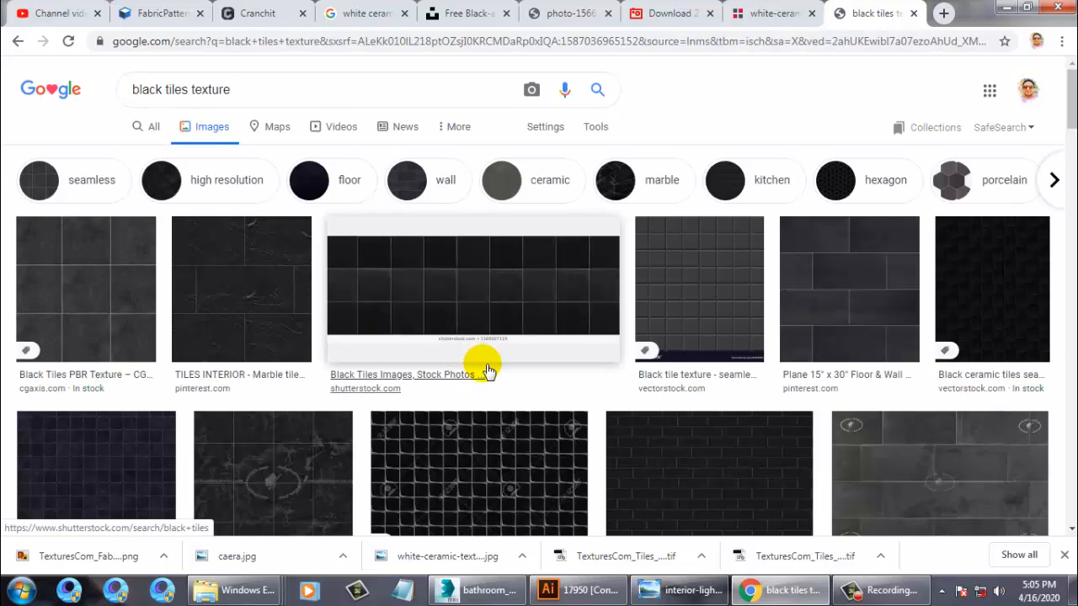
pyautogui.scroll(-2, 301, 284)
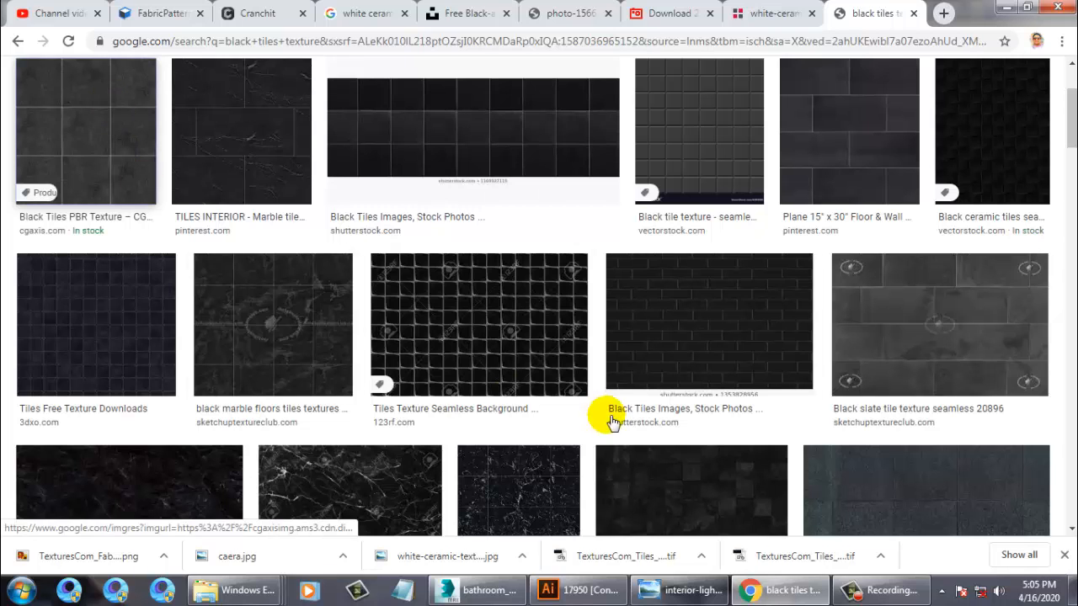
pyautogui.click(116, 157)
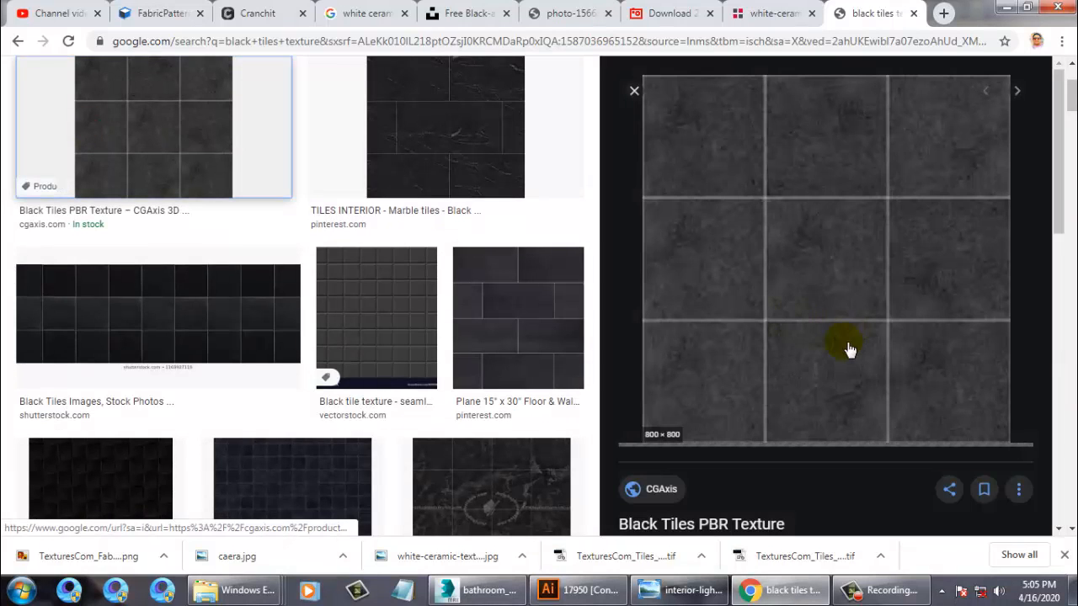
# Try to open the CGAxis product page of the Black Tiles PBR Texture in a new tab, including a second attempt
pyautogui.rightClick(790, 103)
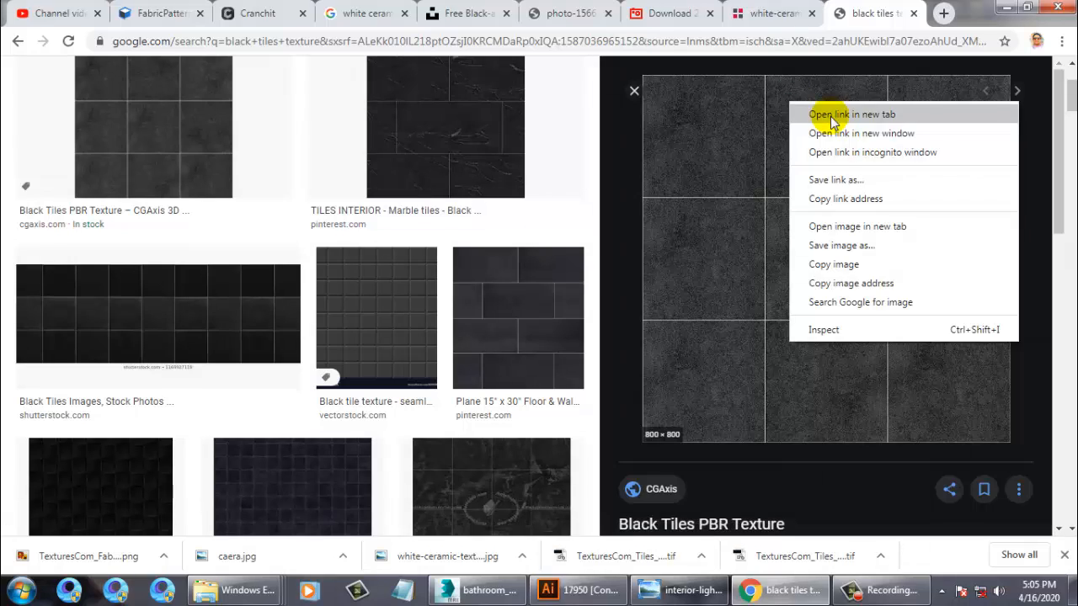
pyautogui.click(830, 115)
pyautogui.click(889, 18)
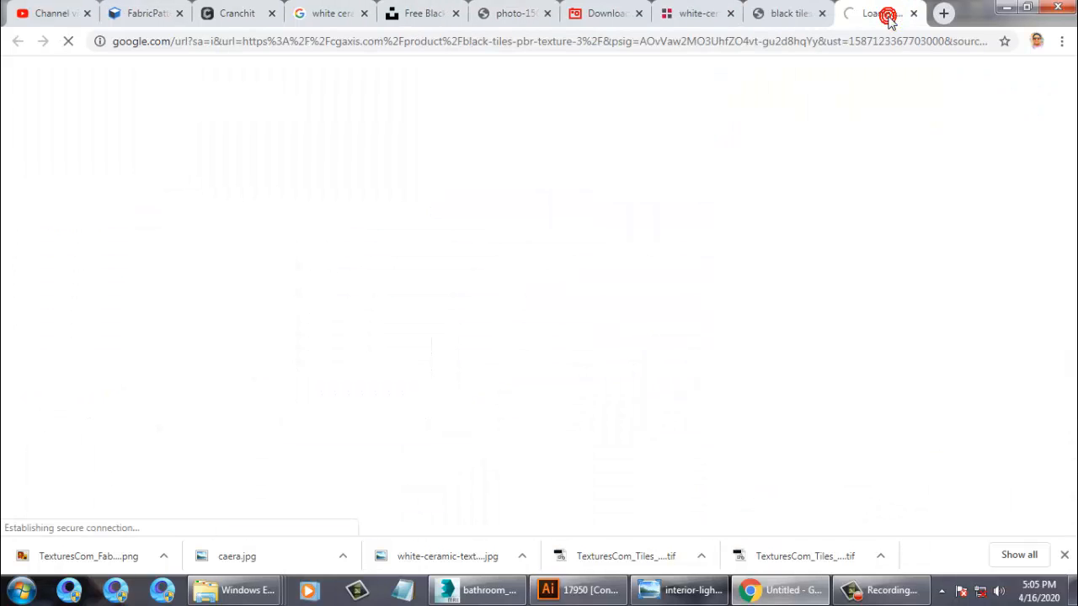
pyautogui.click(790, 14)
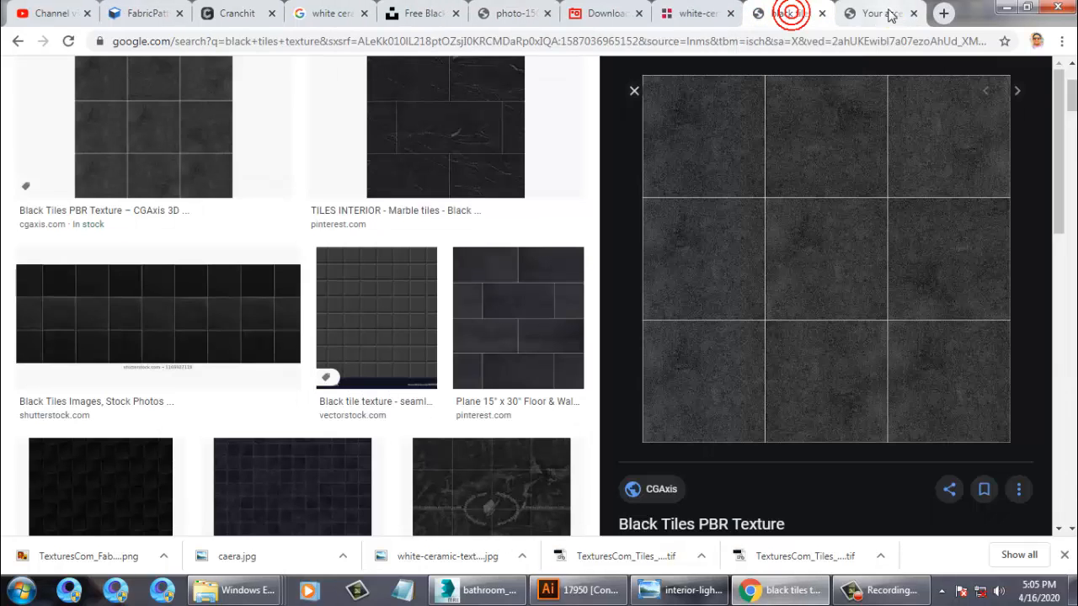
pyautogui.click(875, 12)
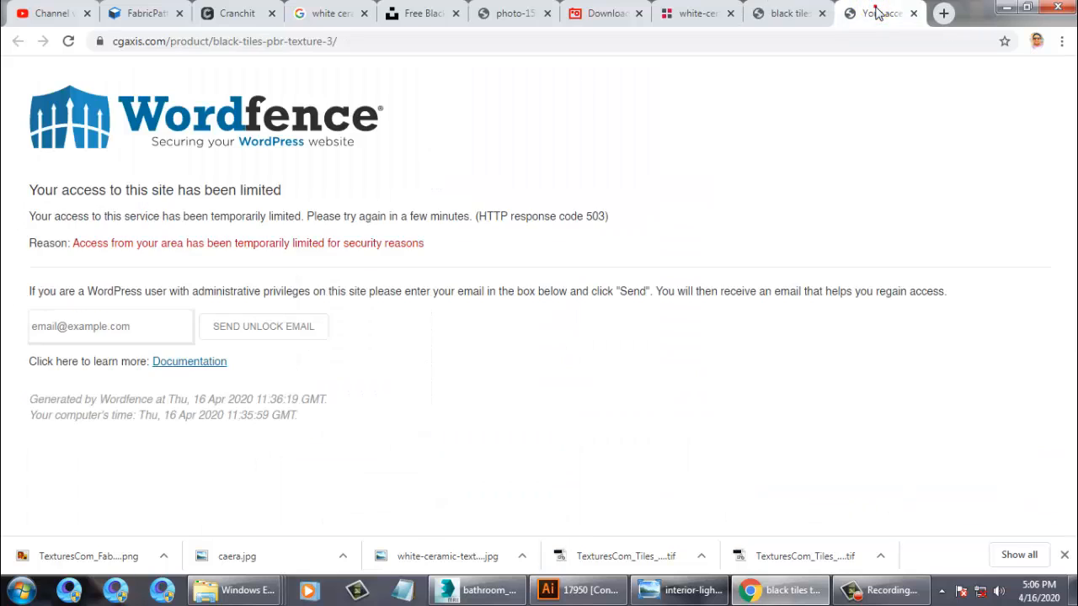
pyautogui.click(779, 12)
pyautogui.rightClick(766, 127)
pyautogui.click(829, 143)
pyautogui.click(875, 17)
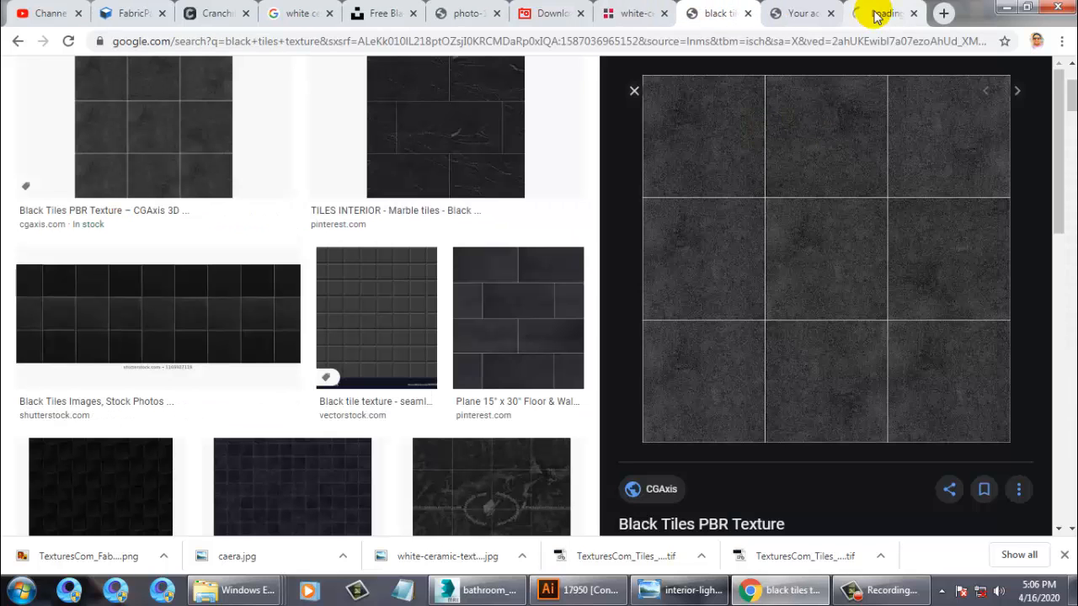
pyautogui.click(777, 15)
pyautogui.click(885, 17)
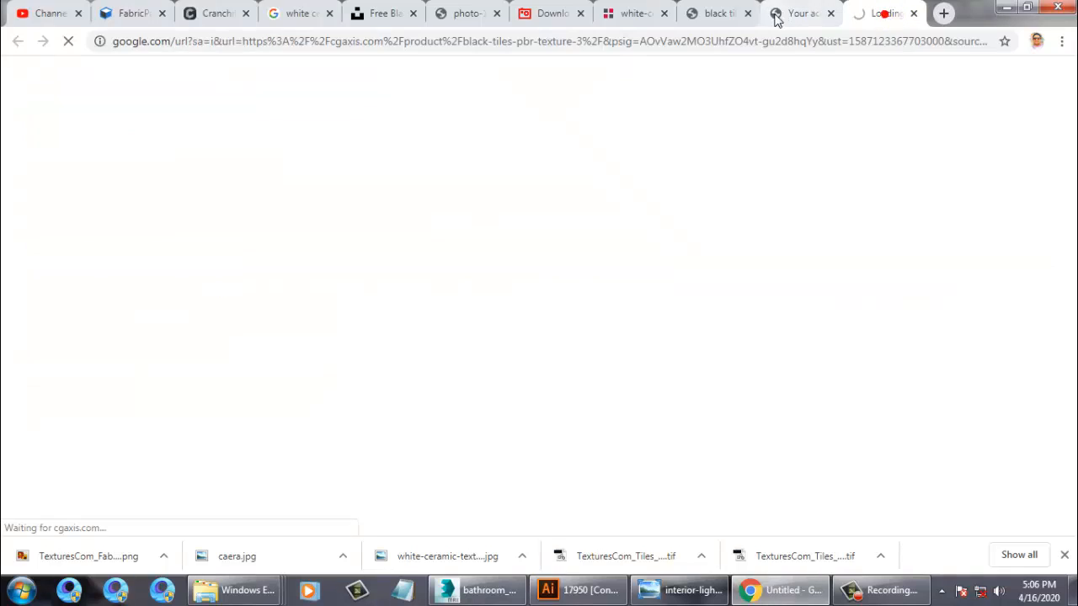
pyautogui.click(728, 17)
# Save the previewed black tiles image as "blackkk textyre tiles" in the bathroom texture folder
pyautogui.rightClick(699, 182)
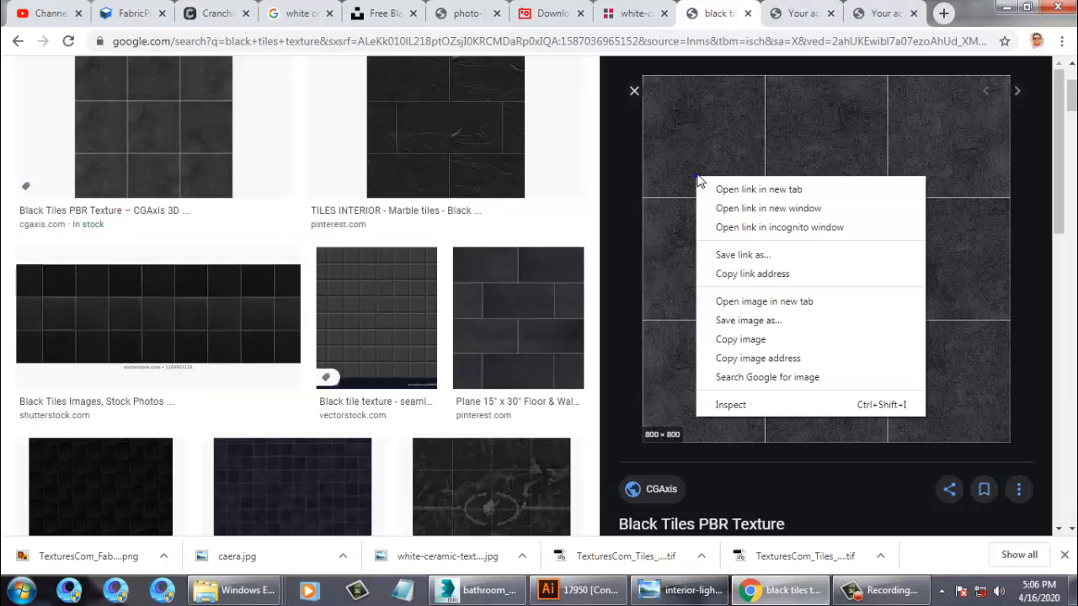
pyautogui.click(762, 319)
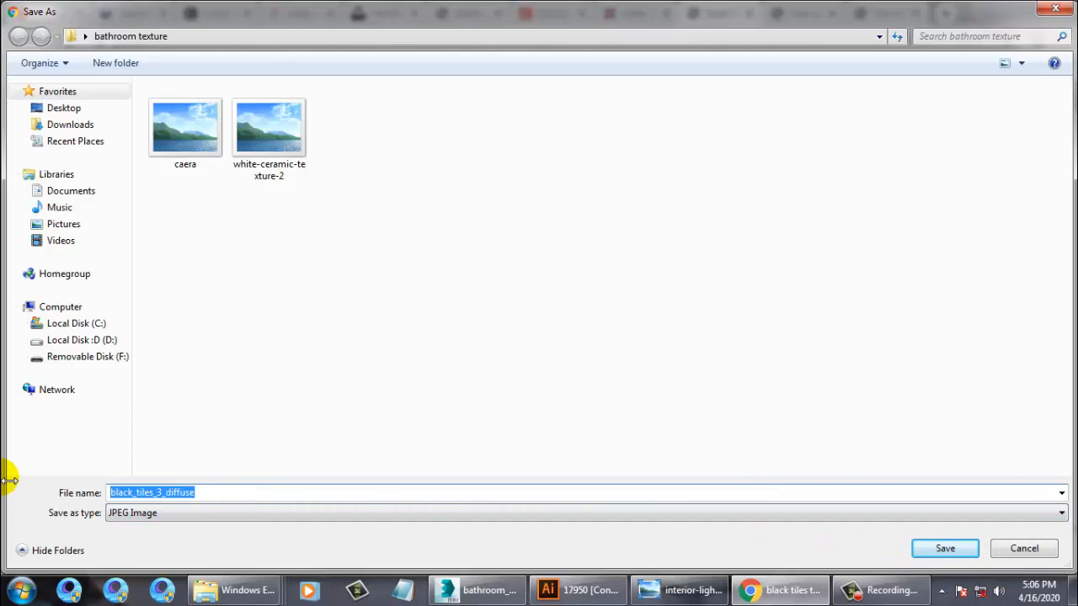
pyautogui.write('blackkk')
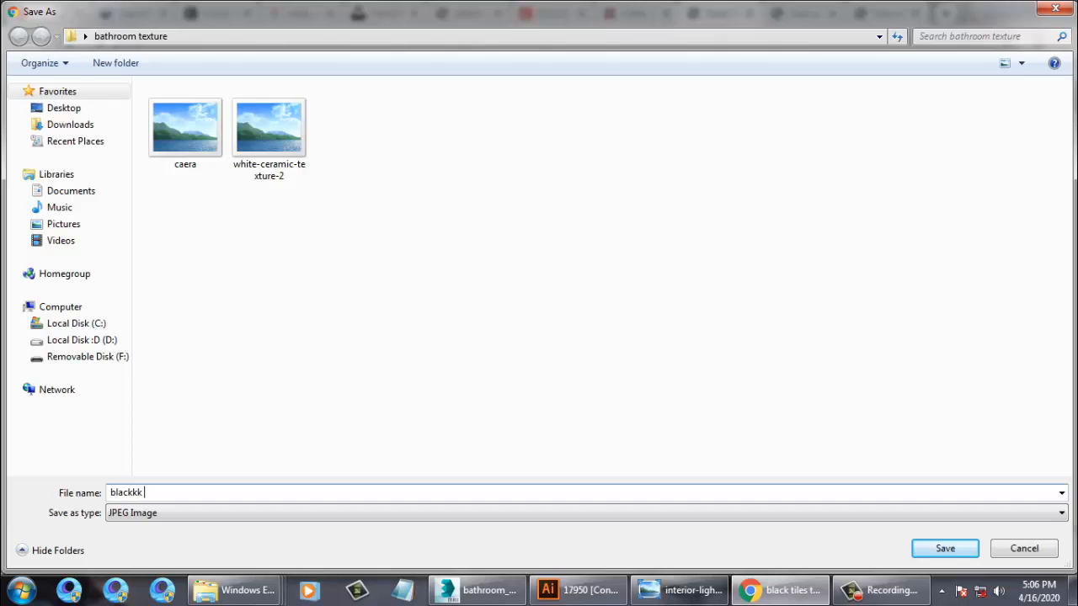
pyautogui.write(' textyre tiles')
pyautogui.press('Return')
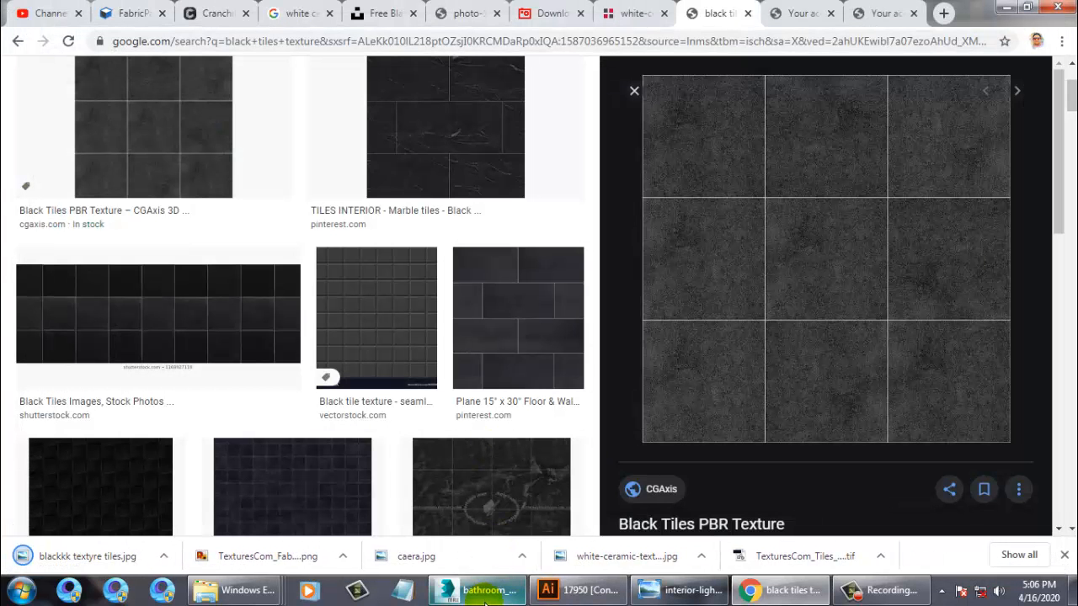
# Switch to 3ds Max, select the floor plane and delete the Normal Bump map node from its material graph
pyautogui.click(486, 599)
pyautogui.click(469, 345)
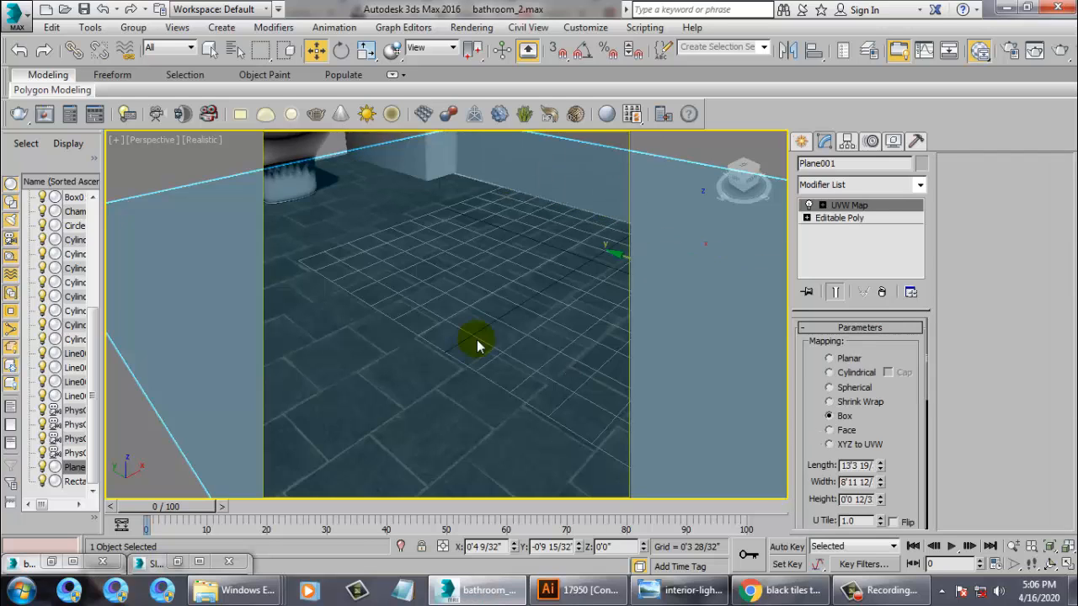
pyautogui.press('m')
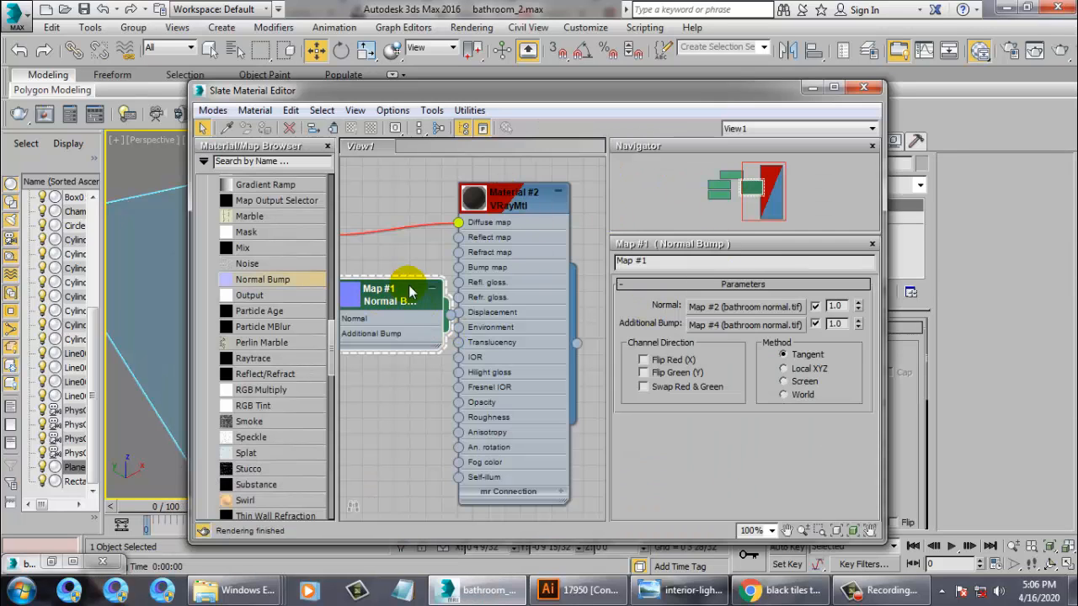
pyautogui.moveTo(410, 291); pyautogui.dragTo(402, 324)
pyautogui.moveTo(366, 358); pyautogui.dragTo(387, 343)
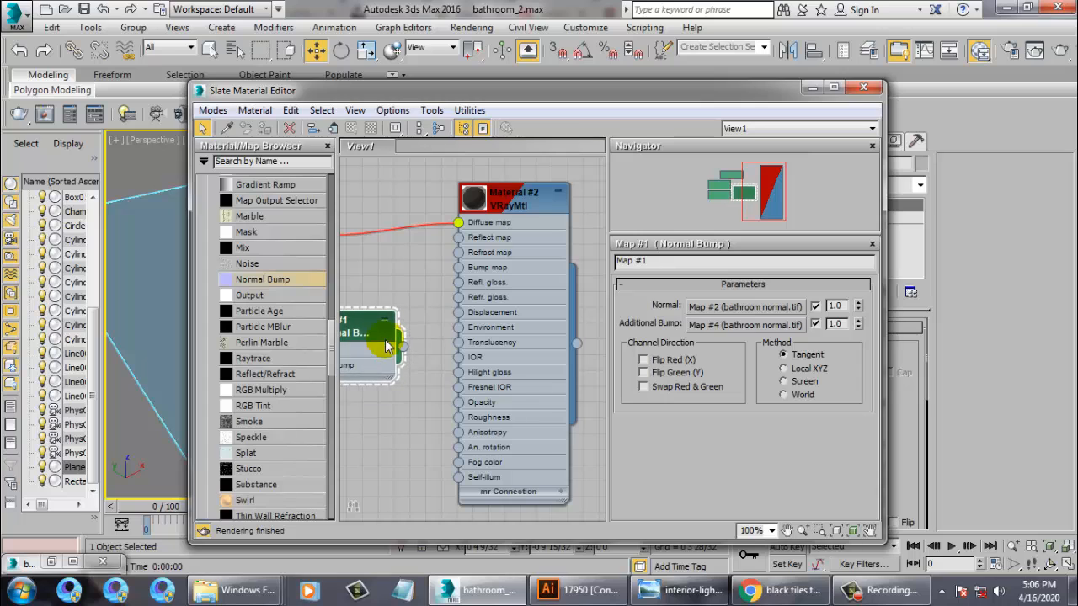
pyautogui.press('Delete')
# Replace the bitmap in Material #2's diffuse map with blackkk textyre tiles.jpg and uncover the floor to view it
pyautogui.doubleClick(499, 193)
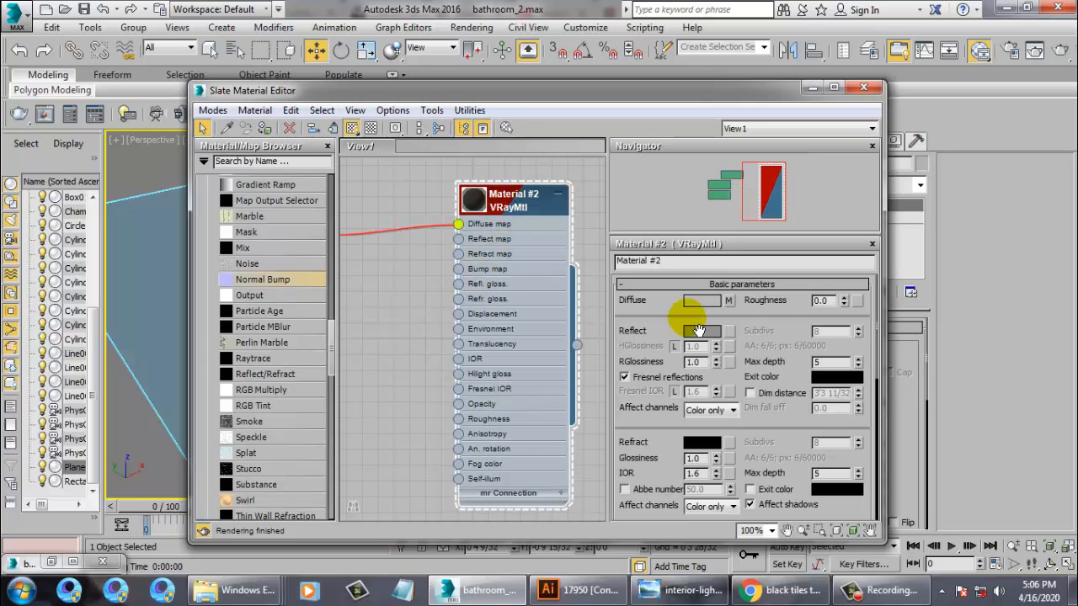
pyautogui.click(729, 301)
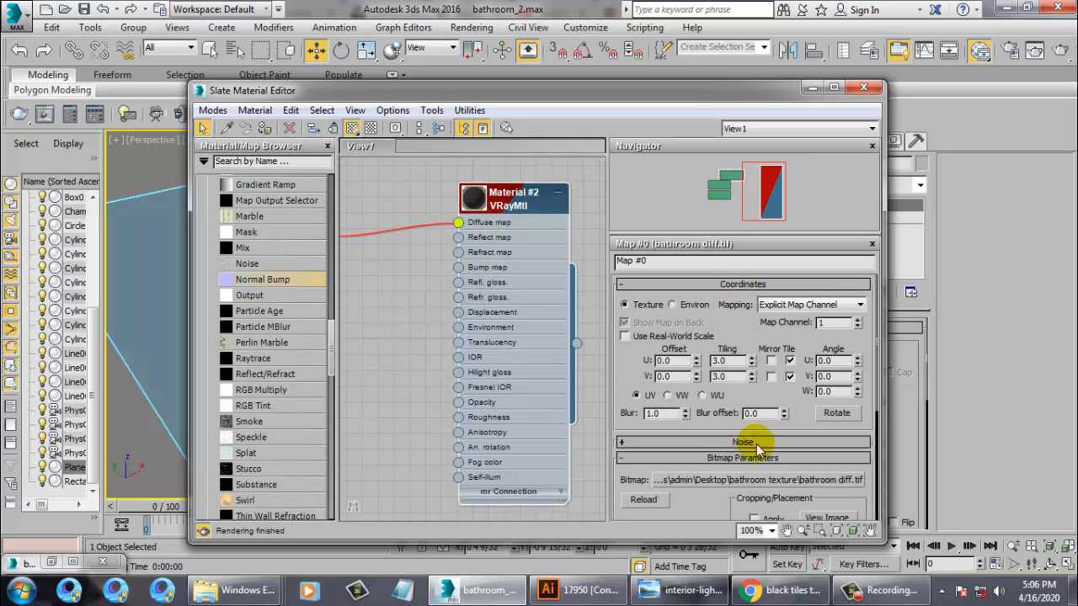
pyautogui.click(747, 480)
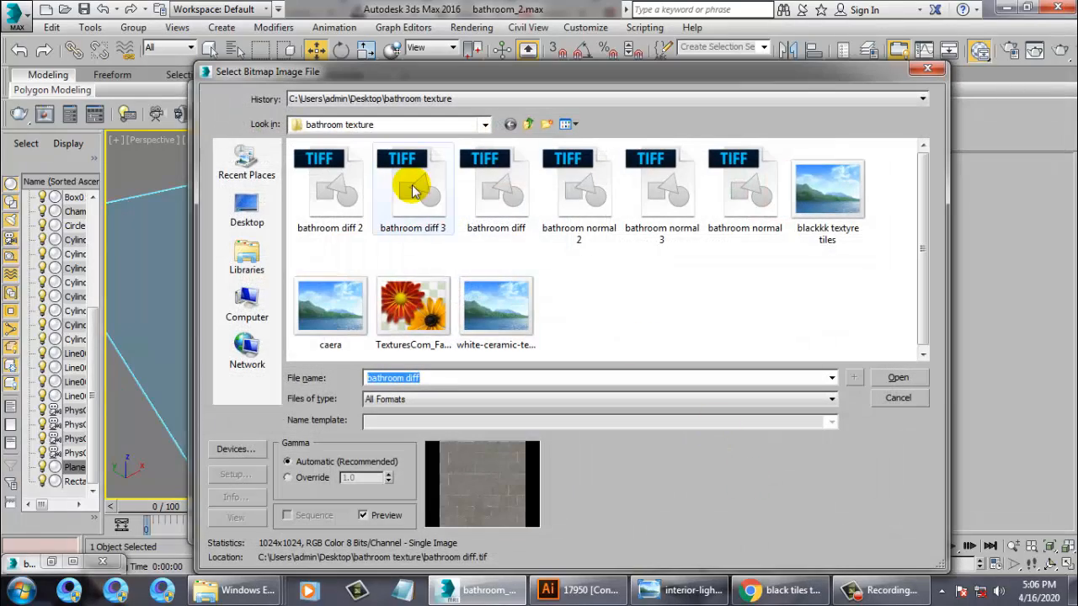
pyautogui.doubleClick(827, 197)
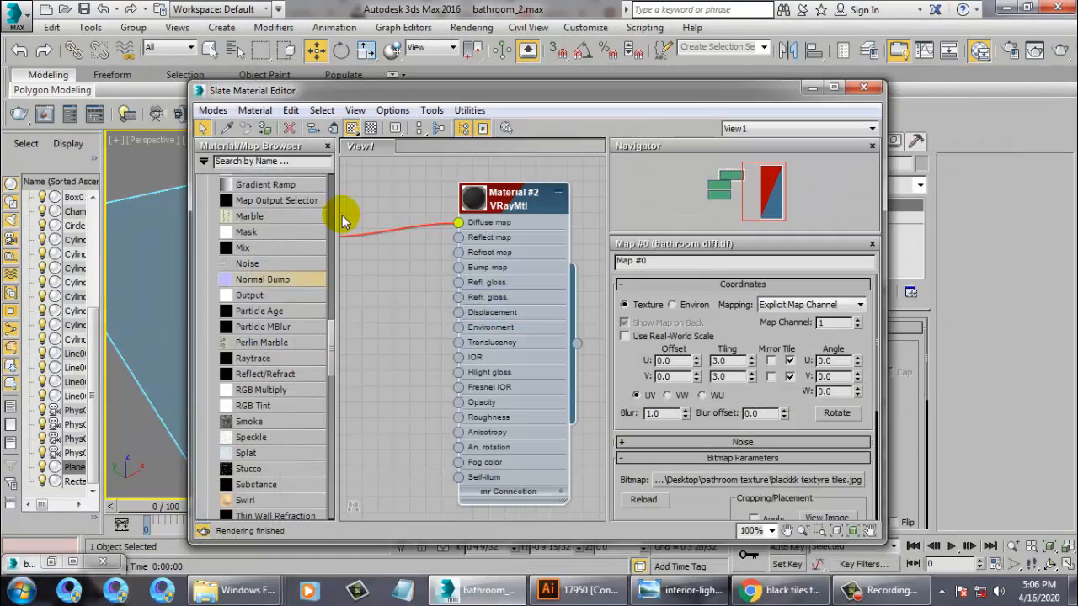
pyautogui.moveTo(263, 91); pyautogui.dragTo(532, 195)
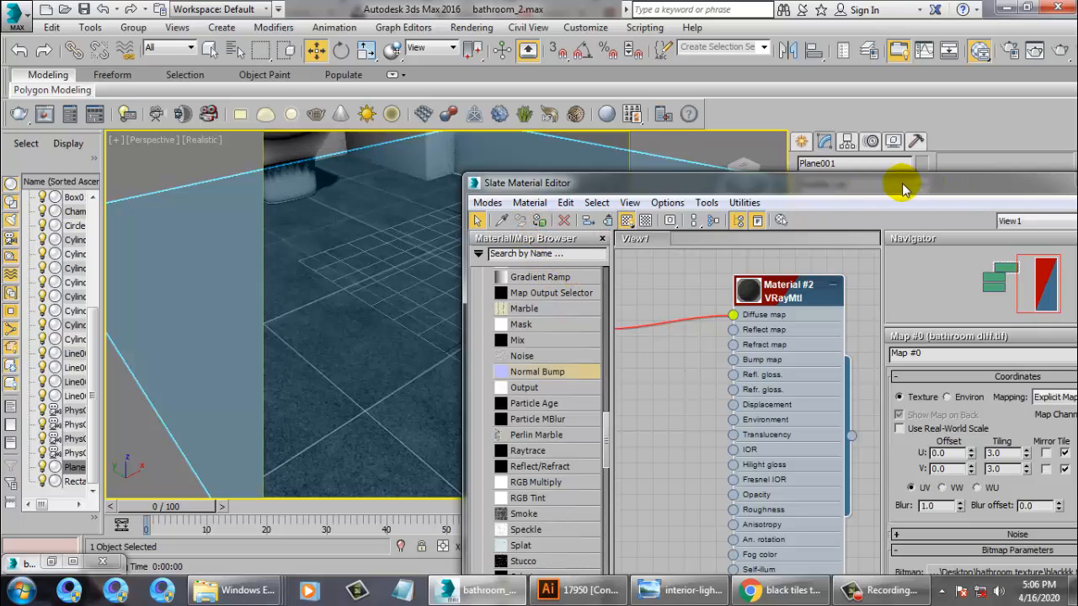
# Set the diffuse map's U and V tiling to 1 and check the floor
pyautogui.moveTo(894, 182); pyautogui.dragTo(742, 83)
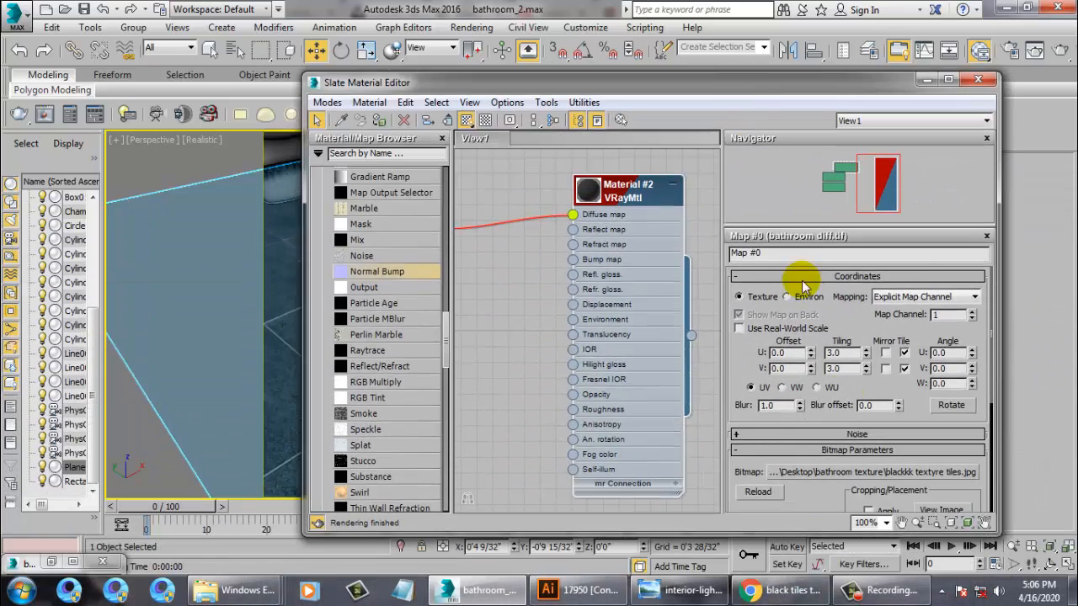
pyautogui.write('1')
pyautogui.press('Tab')
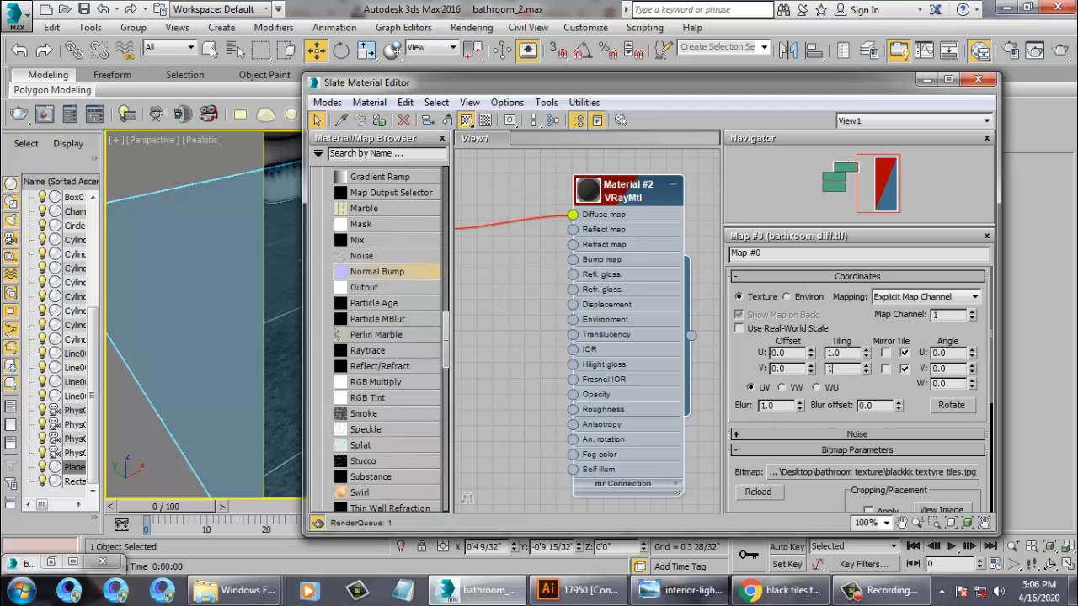
pyautogui.write('1')
pyautogui.press('Return')
pyautogui.moveTo(624, 100); pyautogui.dragTo(658, 150)
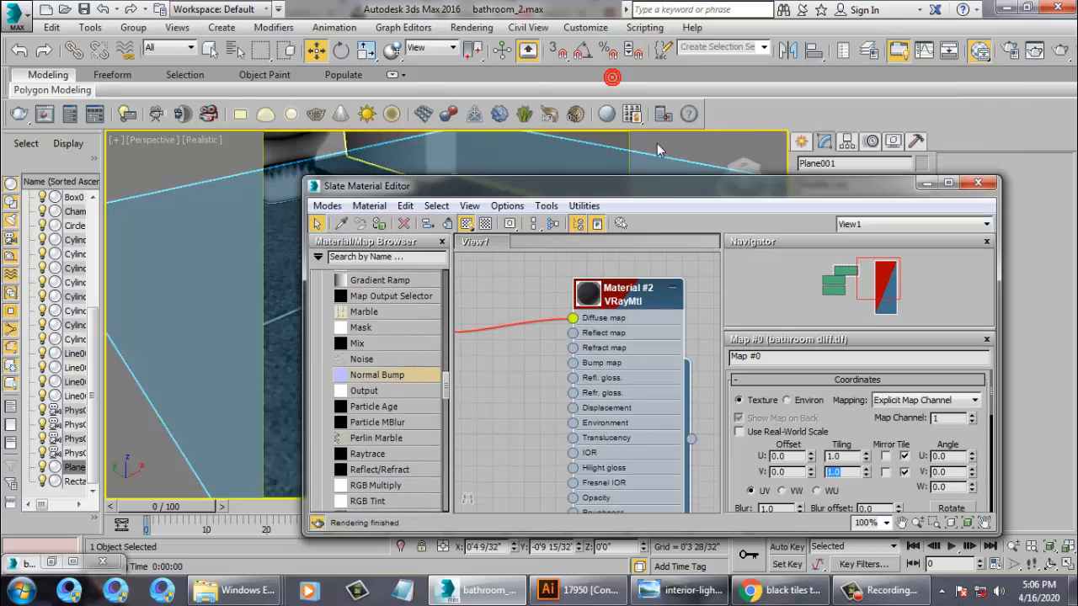
# Set the diffuse map's U and V tiling to 6 and minimize the material editor
pyautogui.moveTo(633, 200); pyautogui.dragTo(644, 172)
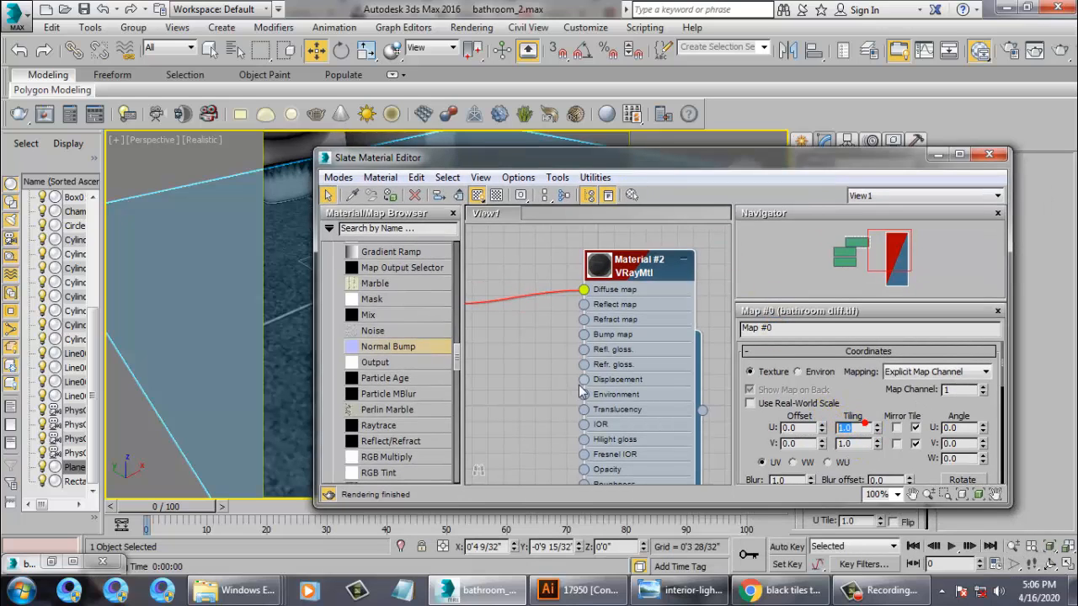
pyautogui.press('Tab')
pyautogui.write('6')
pyautogui.press('Return')
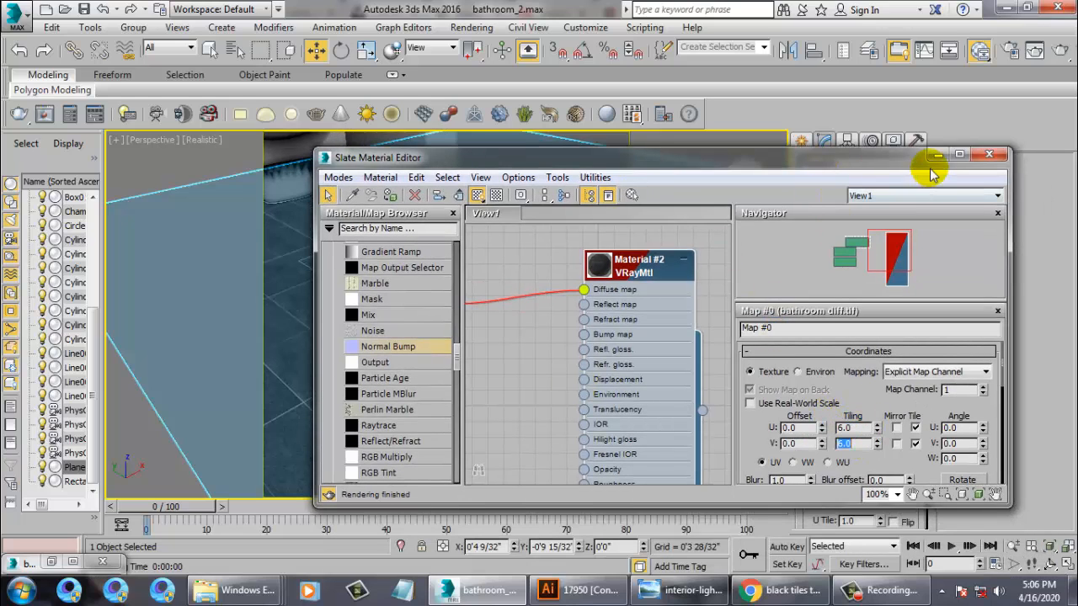
pyautogui.click(957, 155)
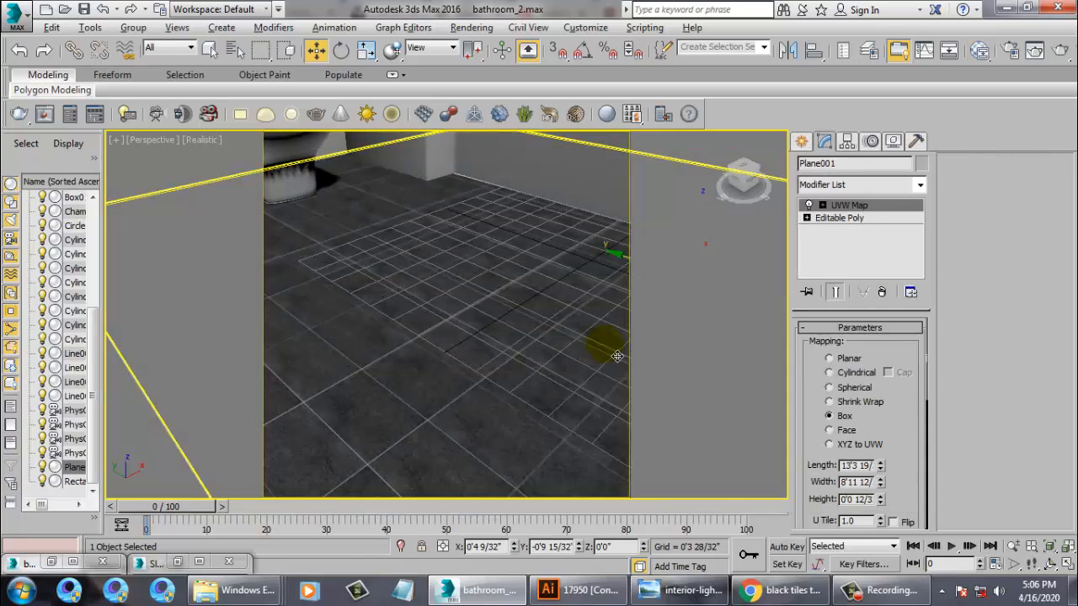
# Examine the black tile pattern on the floor from different distances and angles in the perspective view
pyautogui.scroll(-5, 542, 352)
pyautogui.click(400, 383)
pyautogui.scroll(5, 431, 356)
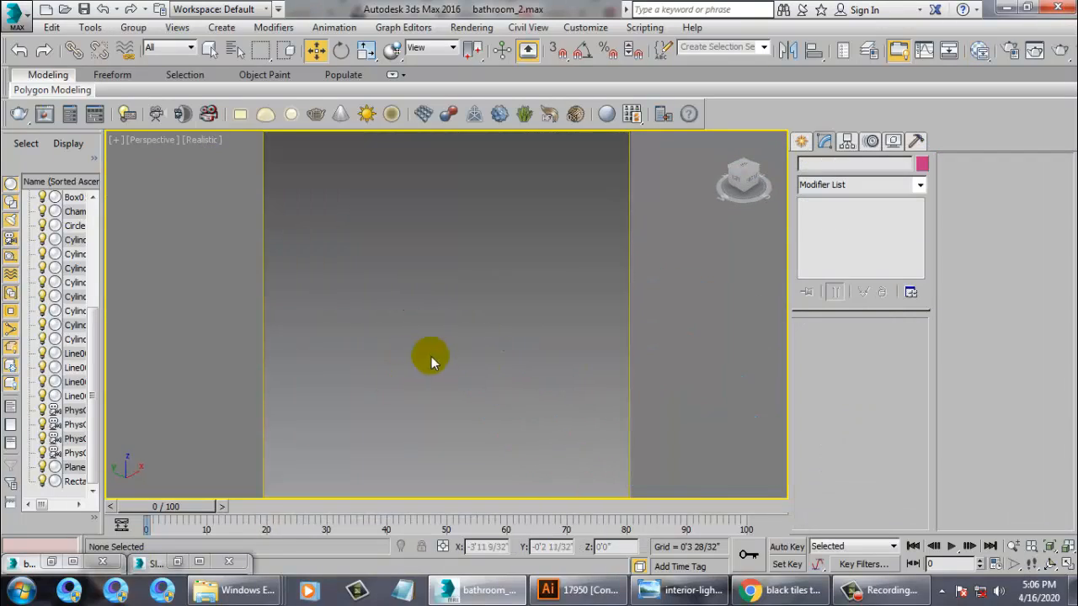
pyautogui.scroll(3, 480, 361)
pyautogui.click(419, 373)
pyautogui.keyDown('alt'); pyautogui.moveTo(419, 373); pyautogui.dragTo(454, 361, button='middle'); pyautogui.keyUp('alt')
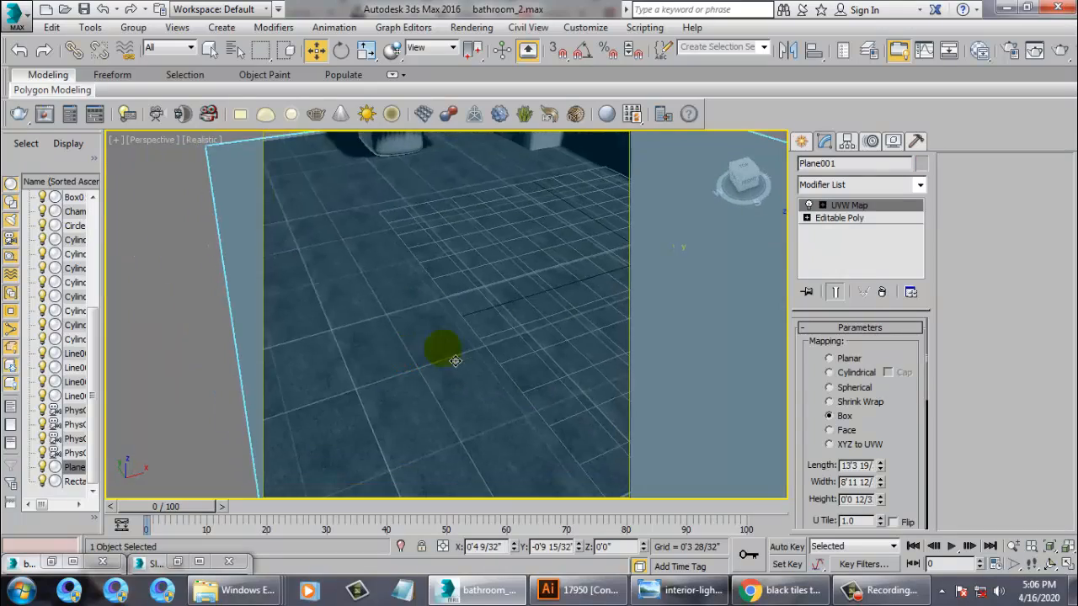
pyautogui.scroll(2, 435, 322)
pyautogui.moveTo(435, 323); pyautogui.dragTo(508, 357, button='middle')
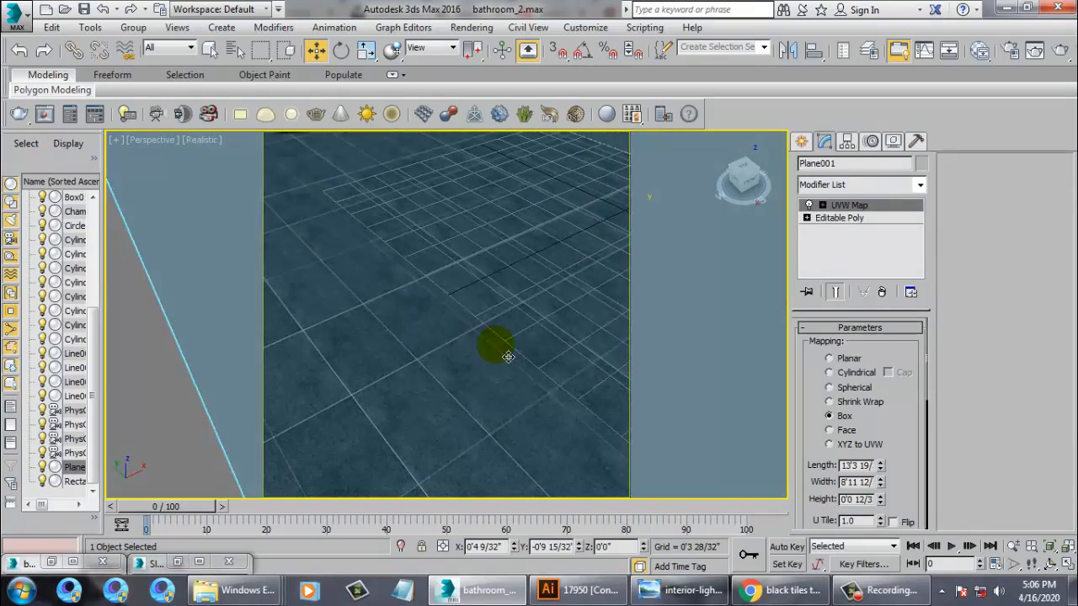
# Try V tiling values of 5 and 4 on the floor's diffuse map and compare the tile proportions
pyautogui.press('m')
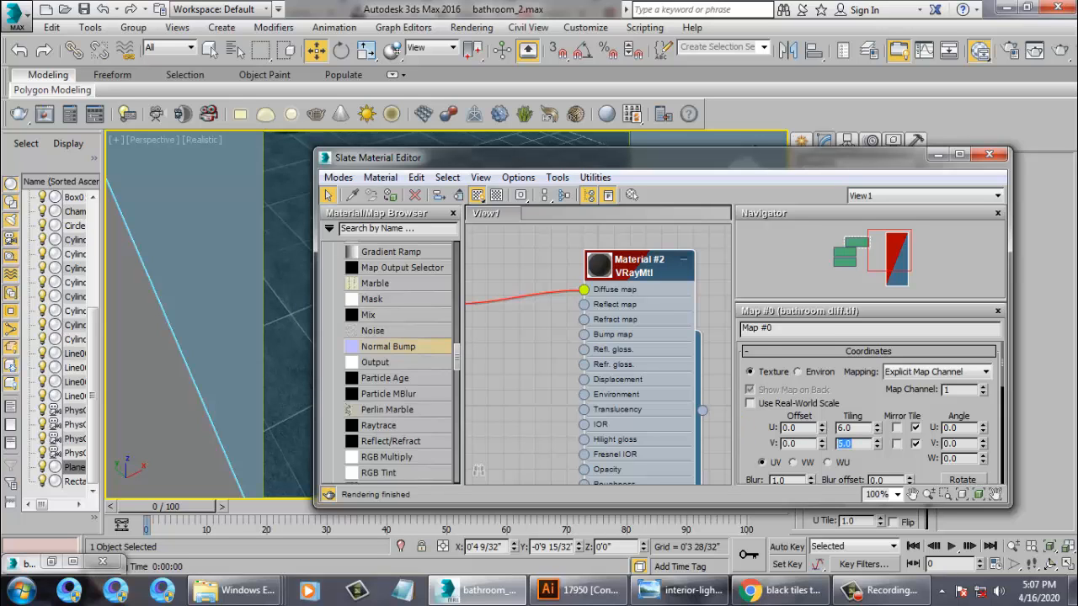
pyautogui.click(937, 155)
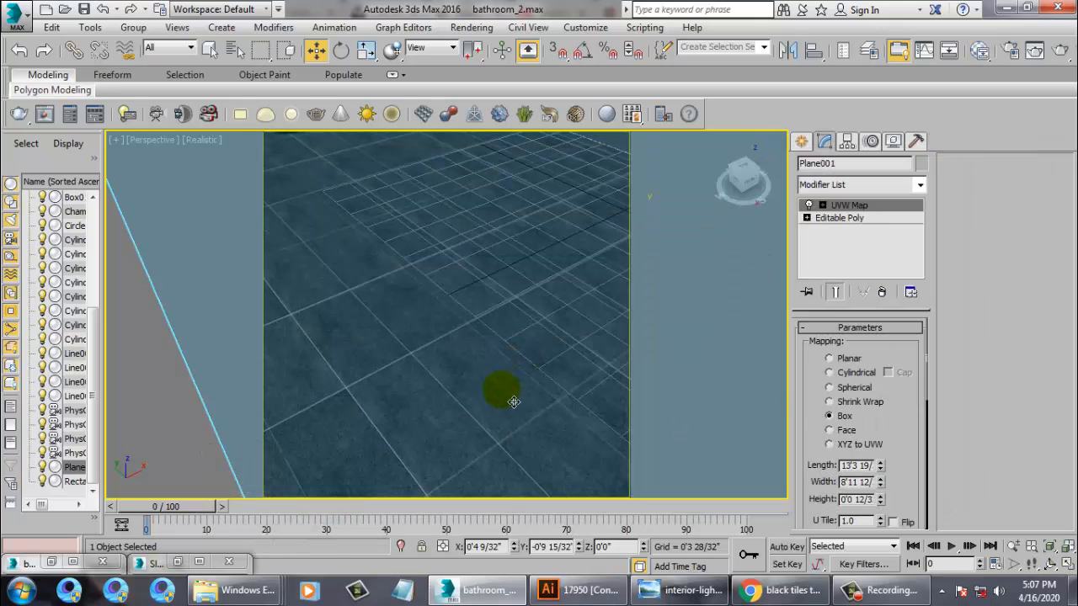
pyautogui.press('m')
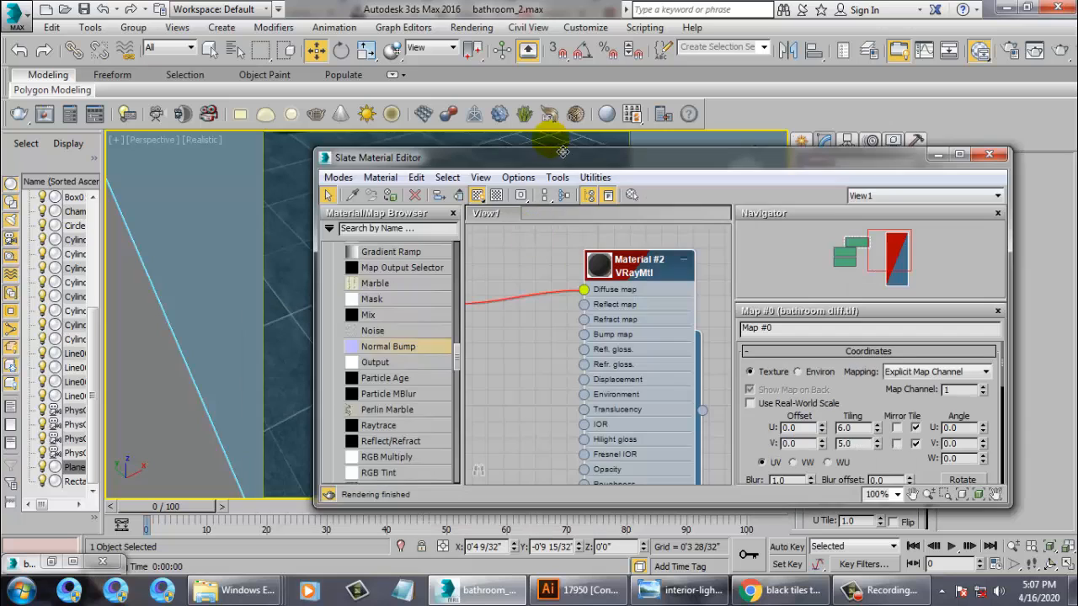
pyautogui.moveTo(626, 165); pyautogui.dragTo(813, 144)
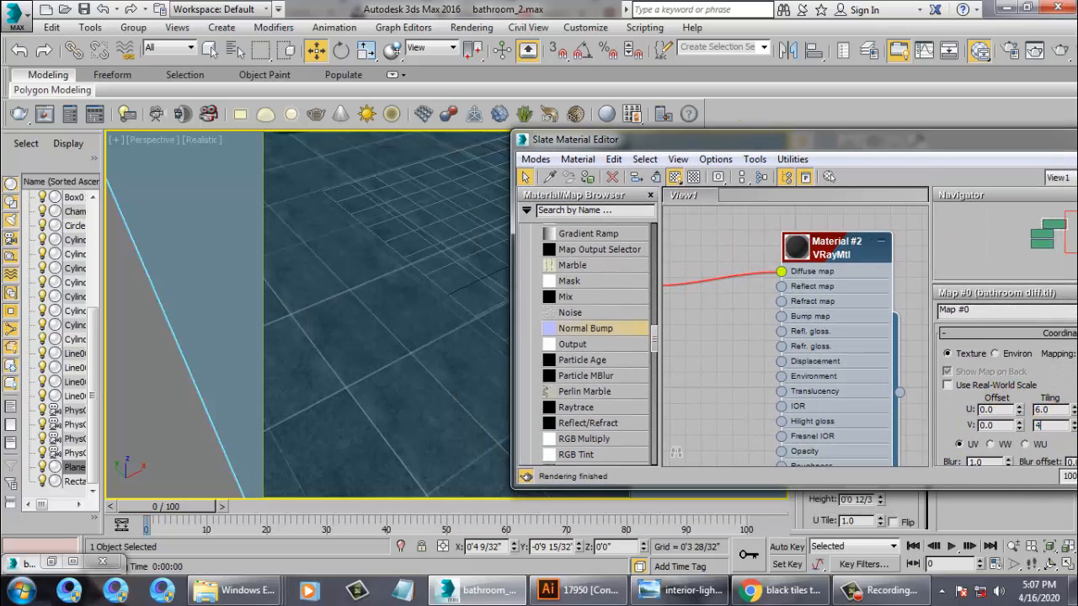
pyautogui.click(1044, 425)
pyautogui.write('4')
pyautogui.press('Return')
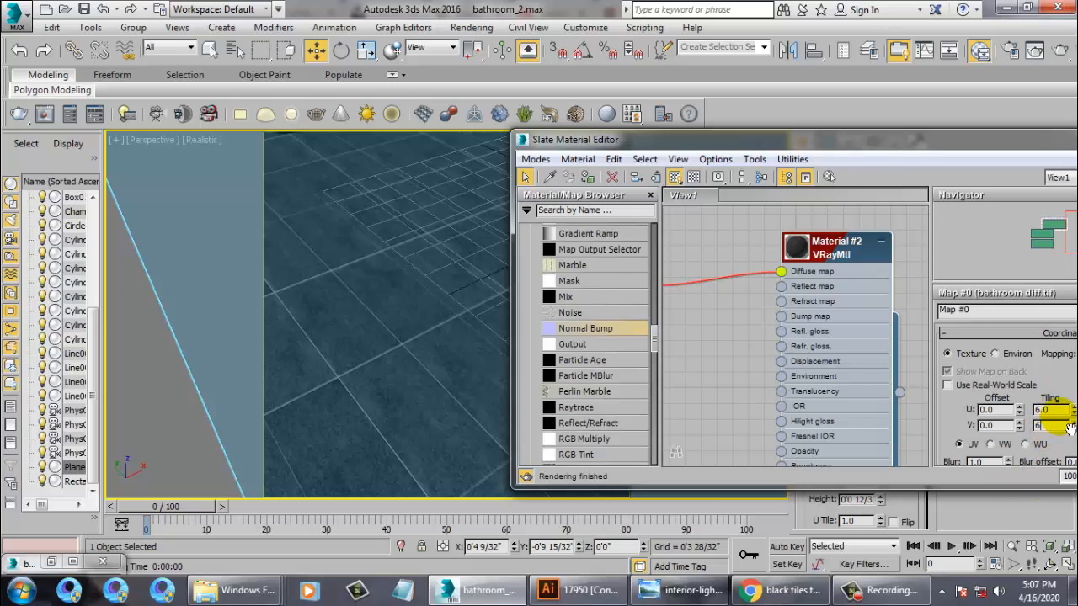
# Set the floor diffuse map's tiling to U 4 and V 6, and close the material editor
pyautogui.write('6')
pyautogui.press('Return')
pyautogui.write('3')
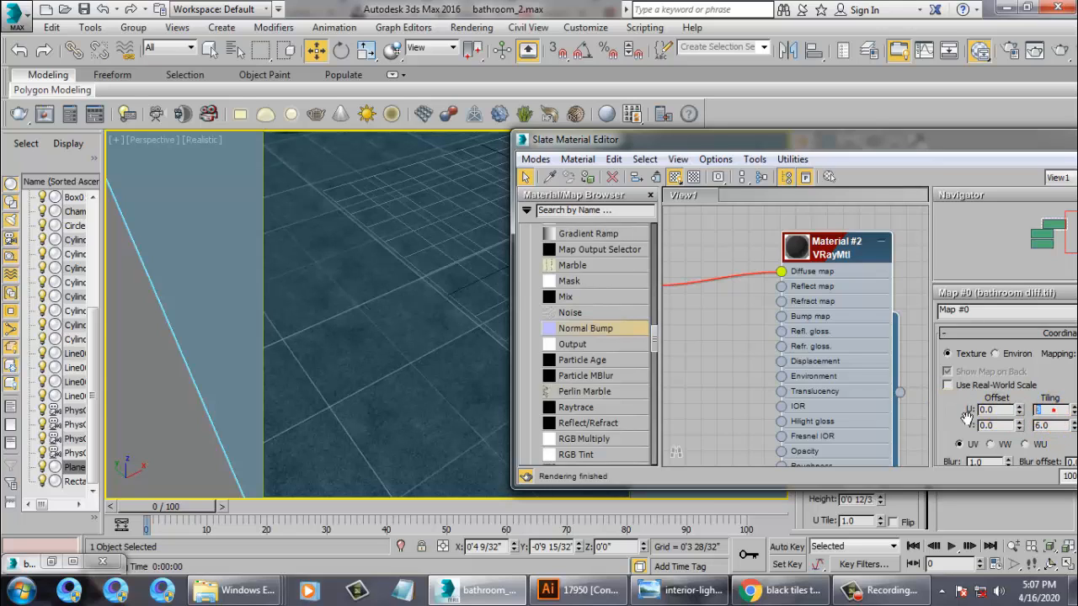
pyautogui.press('Return')
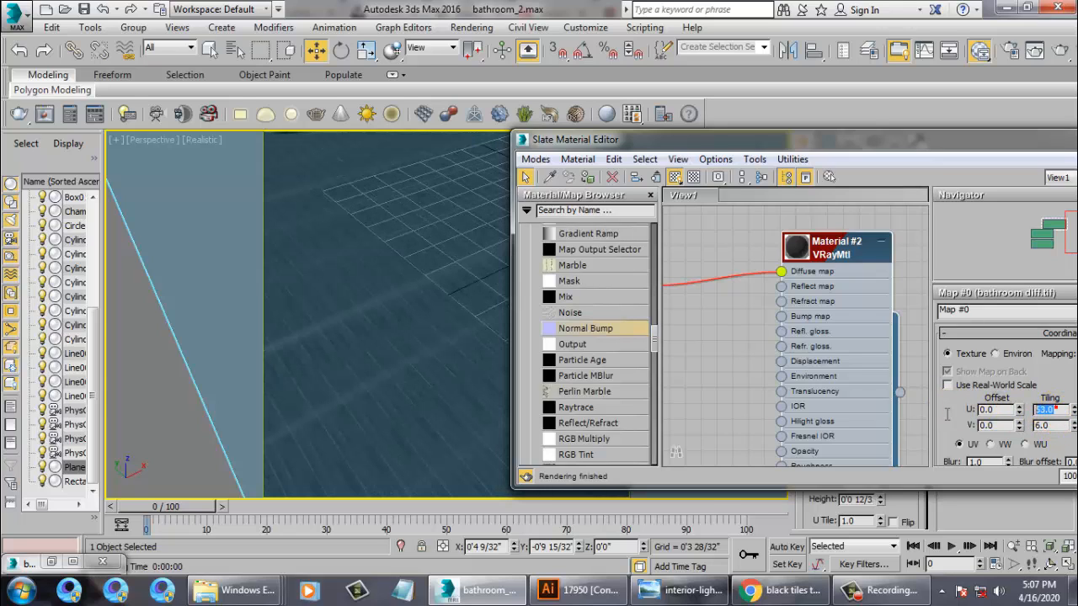
pyautogui.write('5')
pyautogui.press('Return')
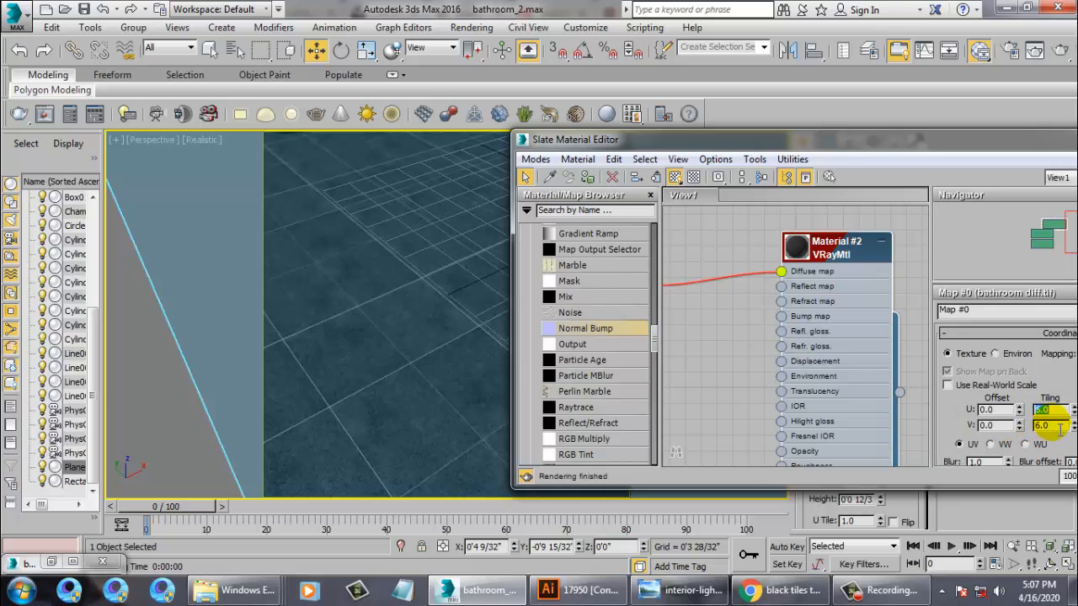
pyautogui.press('Return')
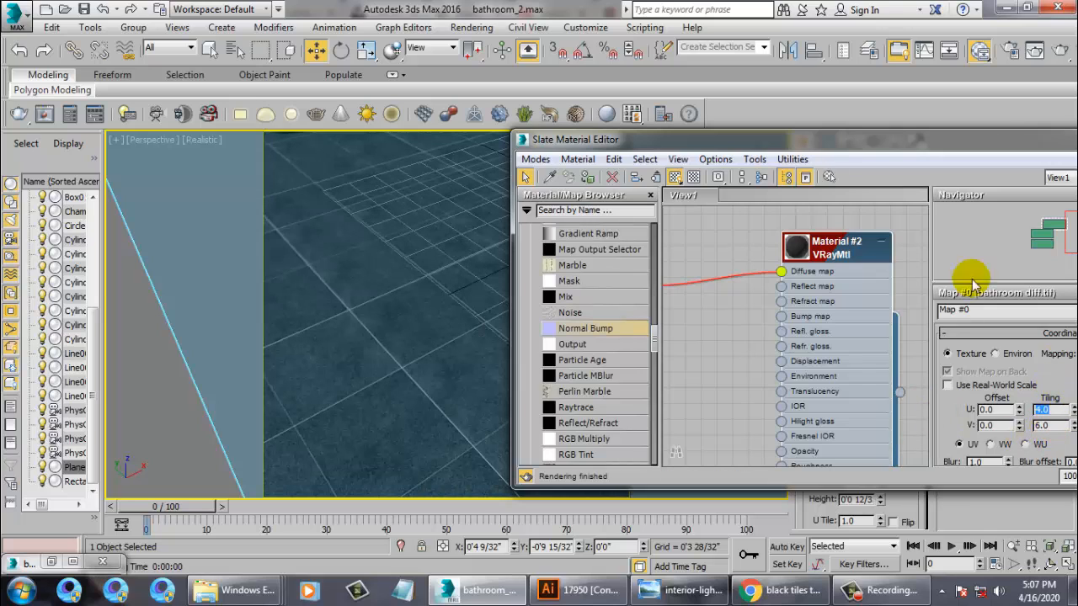
pyautogui.moveTo(922, 150); pyautogui.dragTo(686, 182)
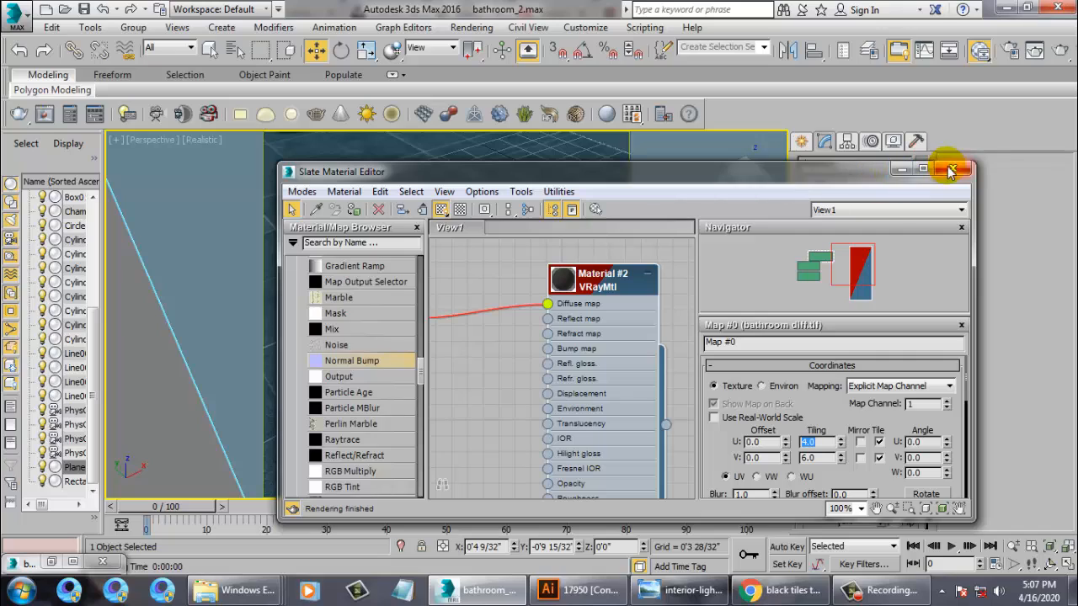
pyautogui.click(949, 173)
# Select the room's wall object and, at Polygon level, select all the polygons of the window wall
pyautogui.moveTo(444, 268); pyautogui.dragTo(469, 378, button='middle')
pyautogui.scroll(-4, 406, 334)
pyautogui.scroll(-4, 461, 362)
pyautogui.click(457, 294)
pyautogui.moveTo(457, 294); pyautogui.dragTo(468, 341, button='middle')
pyautogui.click(51, 562)
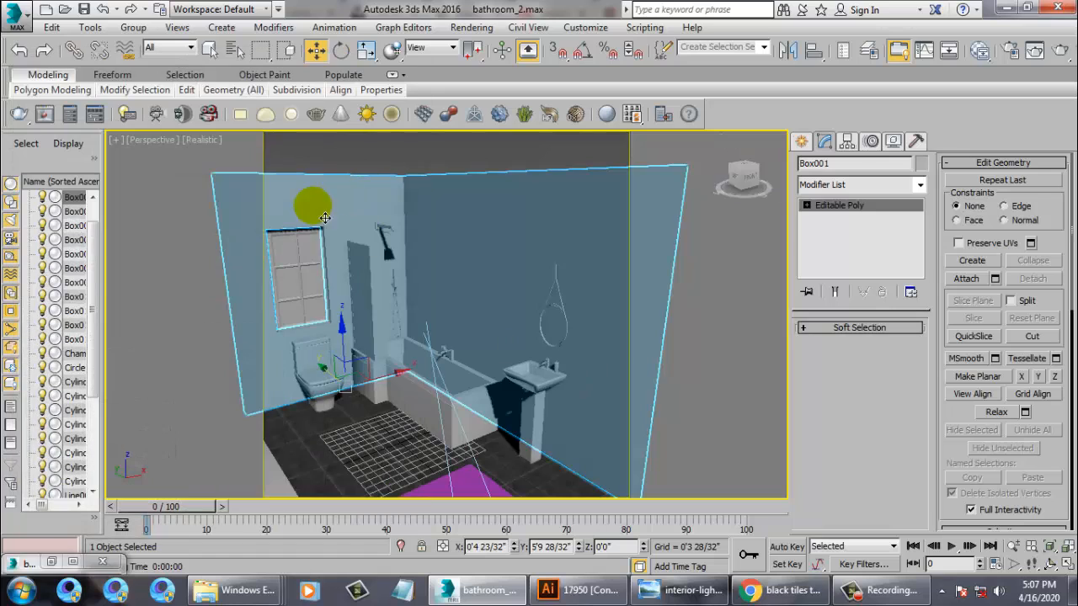
pyautogui.moveTo(314, 207); pyautogui.dragTo(391, 217, button='middle')
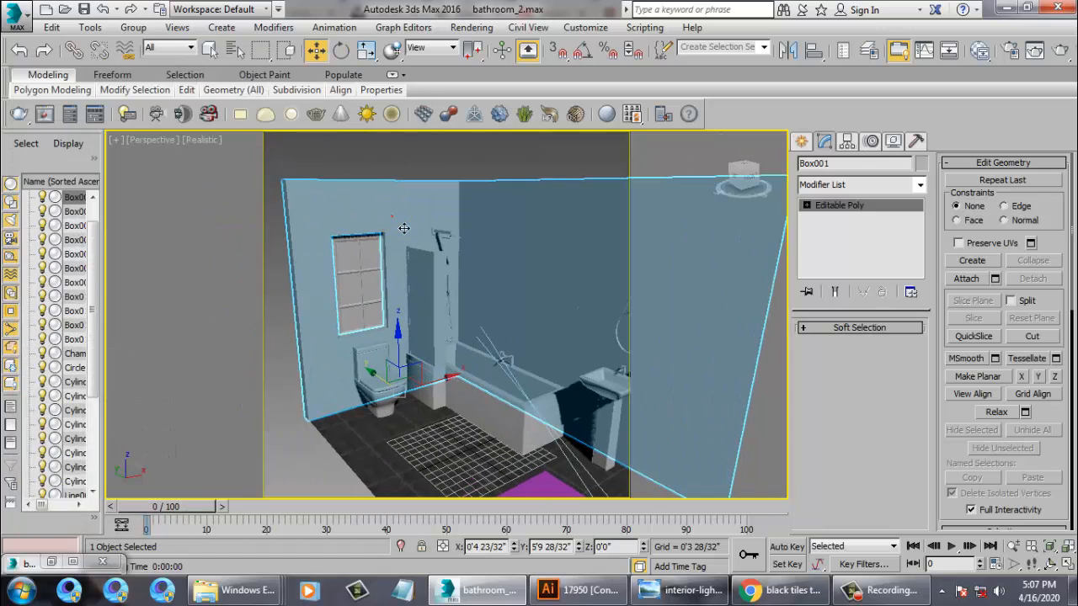
pyautogui.click(806, 206)
pyautogui.click(837, 255)
pyautogui.click(315, 216)
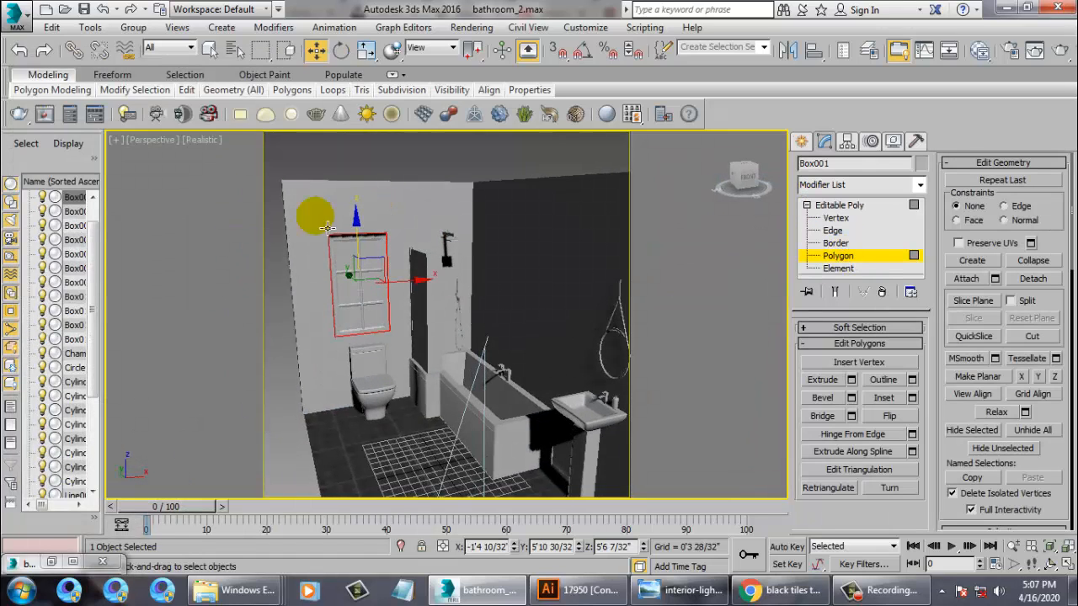
pyautogui.scroll(-3, 388, 182)
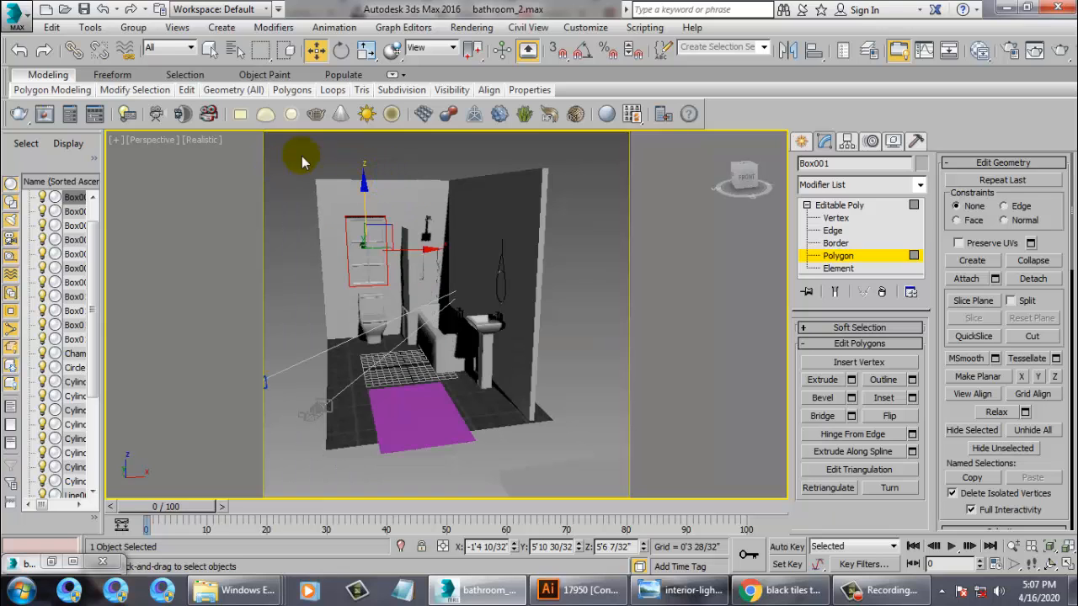
pyautogui.moveTo(288, 146); pyautogui.dragTo(441, 400)
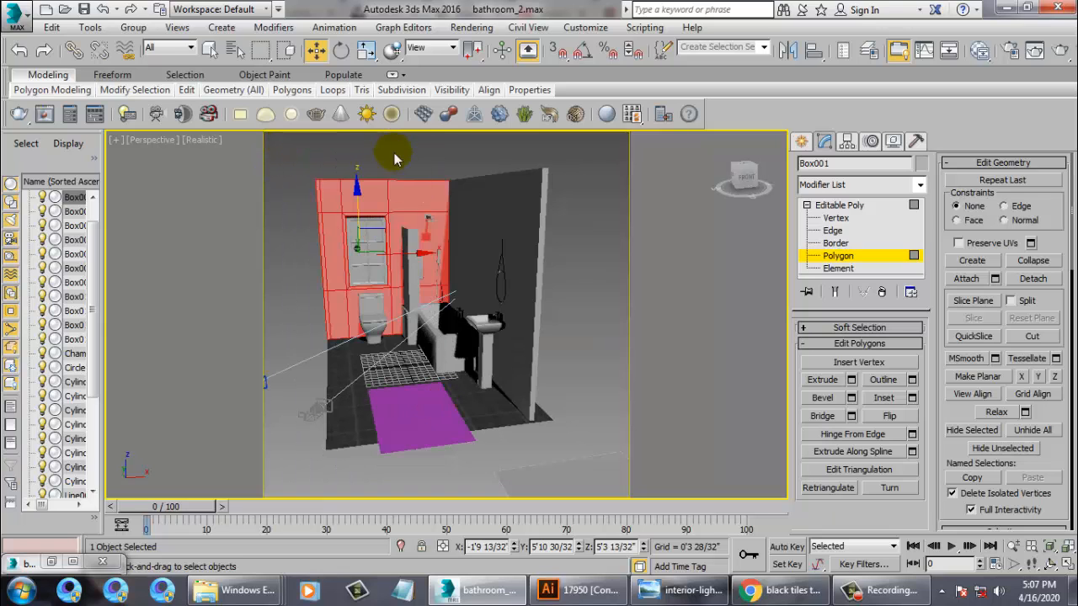
# Check the bathroom reference image and deselect the window recess's inner reveal faces from the room side
pyautogui.keyDown('alt'); pyautogui.moveTo(394, 152); pyautogui.dragTo(471, 219, button='middle'); pyautogui.keyUp('alt')
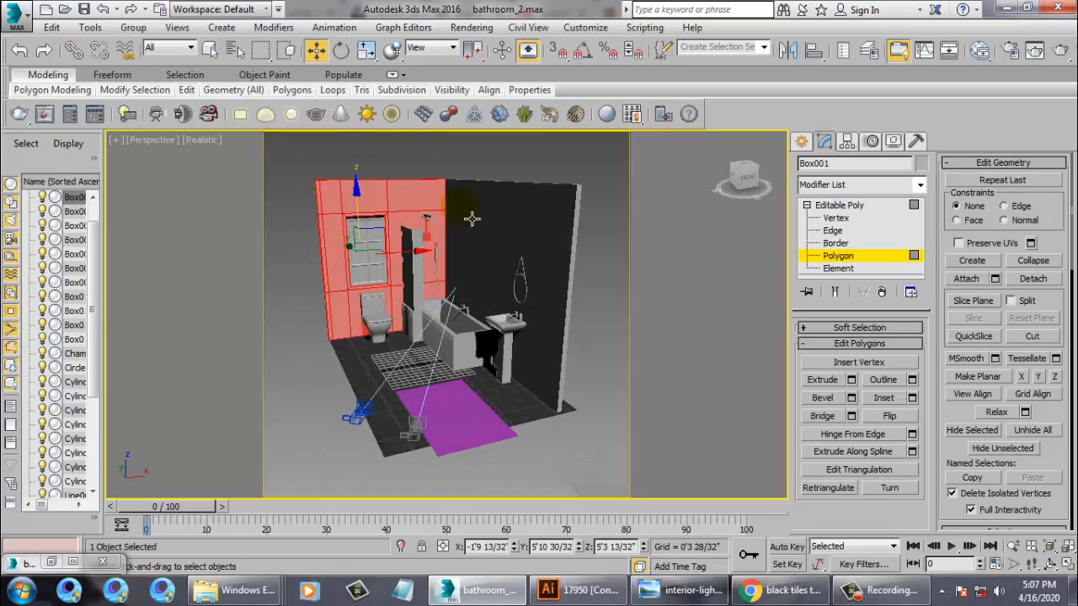
pyautogui.click(49, 564)
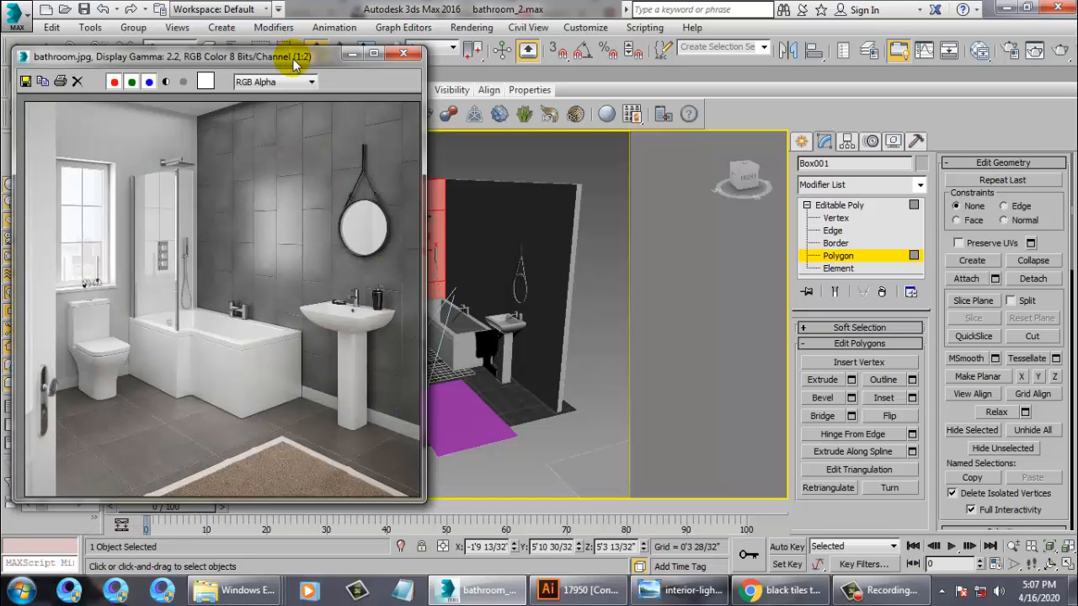
pyautogui.click(352, 54)
pyautogui.keyDown('alt'); pyautogui.moveTo(378, 257); pyautogui.dragTo(515, 338, button='middle'); pyautogui.keyUp('alt')
pyautogui.scroll(5, 516, 338)
pyautogui.keyDown('alt'); pyautogui.click(474, 262); pyautogui.keyUp('alt')
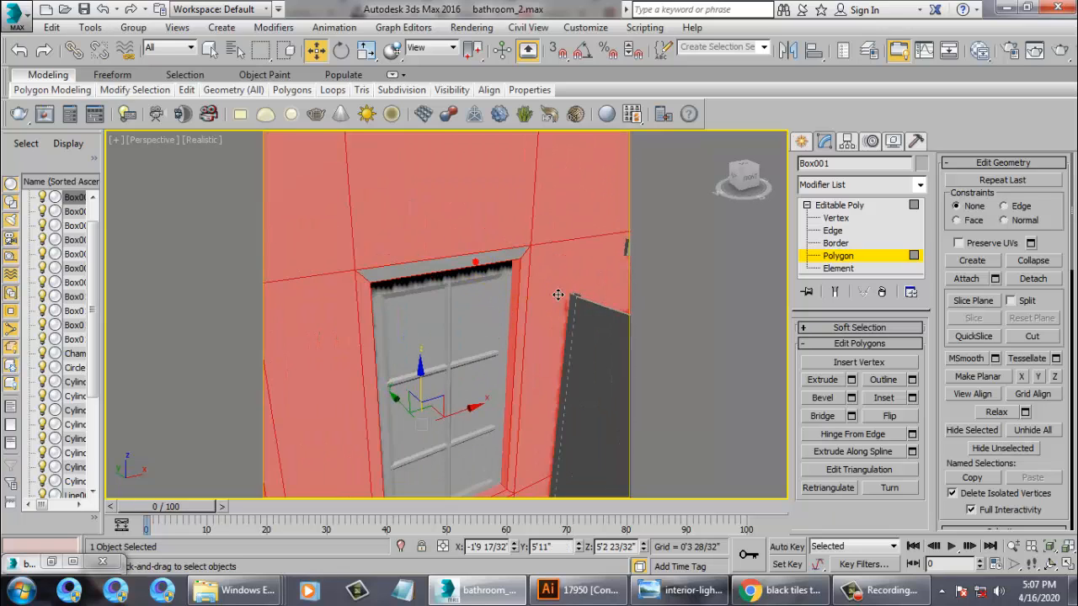
pyautogui.keyDown('alt'); pyautogui.click(527, 291); pyautogui.keyUp('alt')
pyautogui.keyDown('alt'); pyautogui.click(517, 293); pyautogui.keyUp('alt')
pyautogui.moveTo(524, 298); pyautogui.dragTo(521, 118, button='middle')
pyautogui.keyDown('alt'); pyautogui.click(478, 378); pyautogui.keyUp('alt')
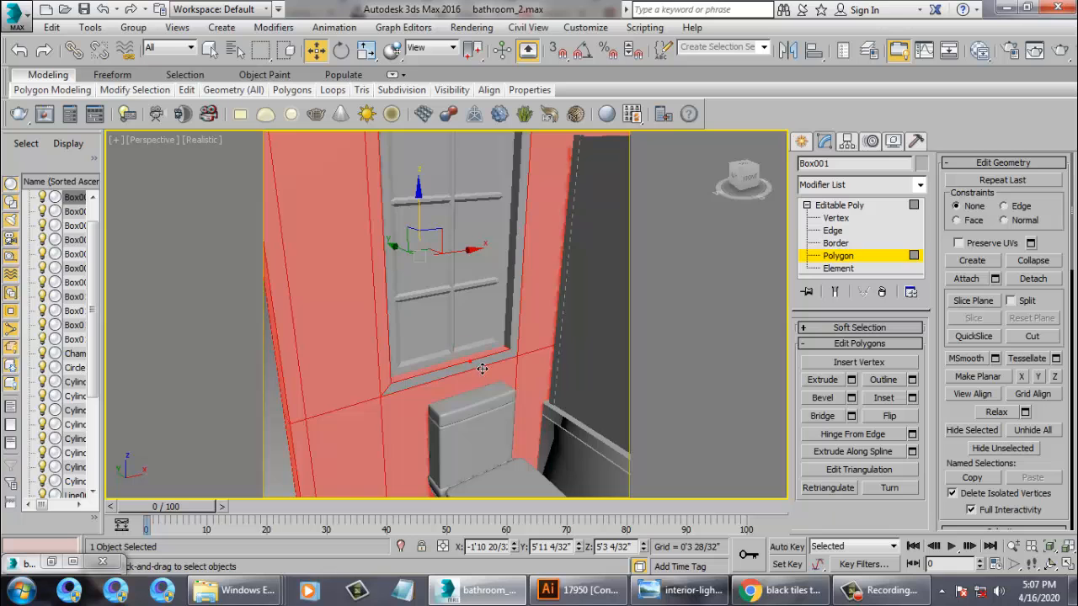
# Deselect the remaining window reveal faces from the opposite side of the wall and isolate the wall object
pyautogui.keyDown('alt'); pyautogui.moveTo(471, 356); pyautogui.dragTo(554, 412, button='middle'); pyautogui.keyUp('alt')
pyautogui.keyDown('alt'); pyautogui.click(374, 318); pyautogui.keyUp('alt')
pyautogui.keyDown('alt'); pyautogui.click(388, 155); pyautogui.keyUp('alt')
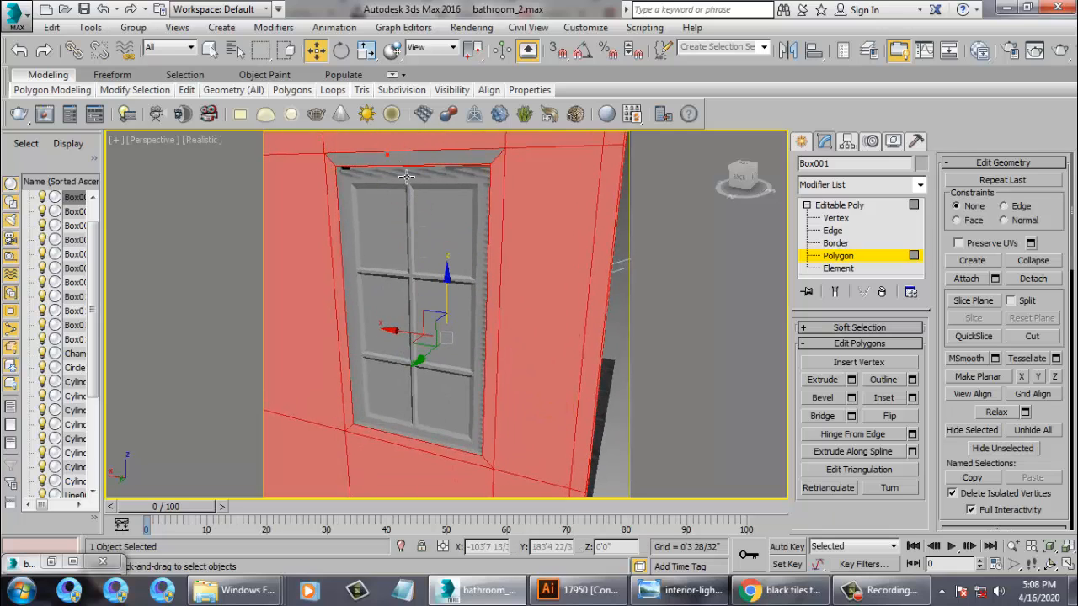
pyautogui.keyDown('alt'); pyautogui.click(335, 229); pyautogui.keyUp('alt')
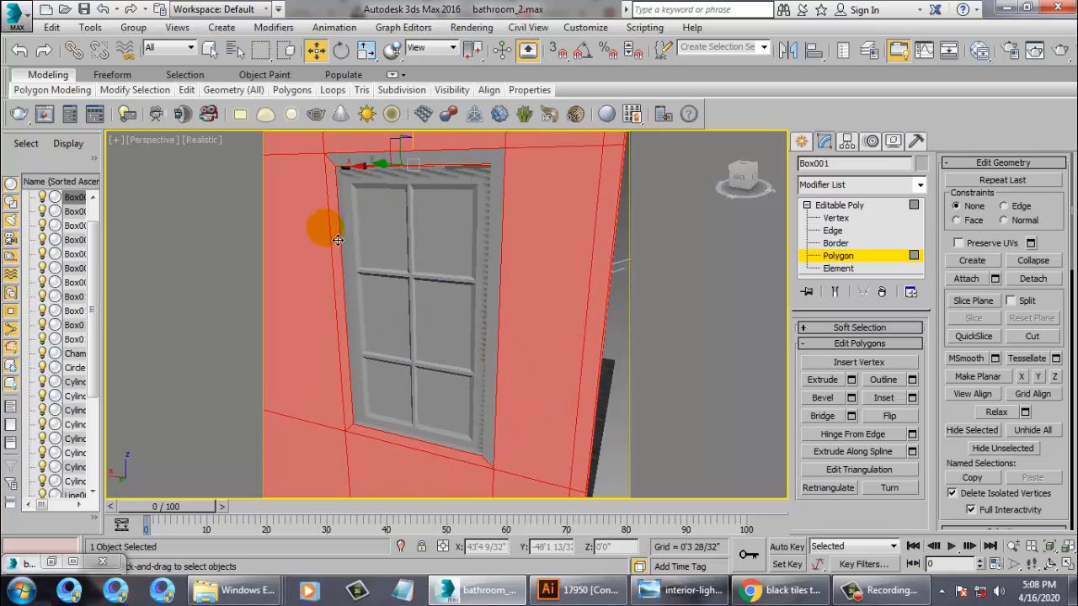
pyautogui.keyDown('alt'); pyautogui.click(420, 448); pyautogui.keyUp('alt')
pyautogui.keyDown('alt'); pyautogui.moveTo(419, 449); pyautogui.dragTo(461, 378, button='middle'); pyautogui.keyUp('alt')
pyautogui.hotkey('alt', 'q')
# Add a new VRayMtl to an empty area of the material view and open its parameters
pyautogui.press('m')
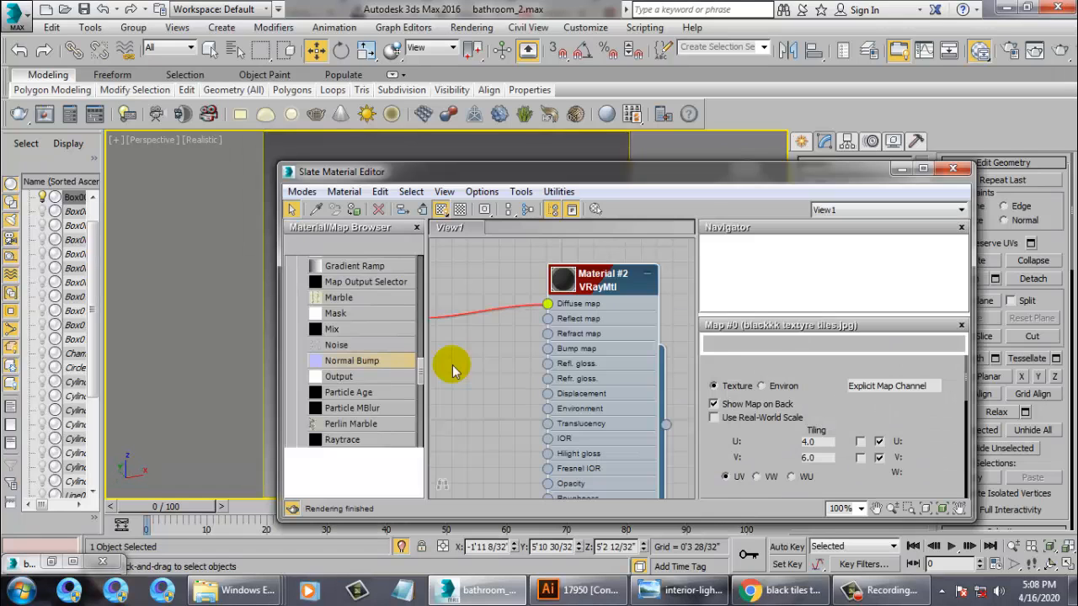
pyautogui.moveTo(459, 266); pyautogui.dragTo(460, 238, button='middle')
pyautogui.scroll(-3, 460, 240)
pyautogui.moveTo(534, 353); pyautogui.dragTo(557, 287, button='middle')
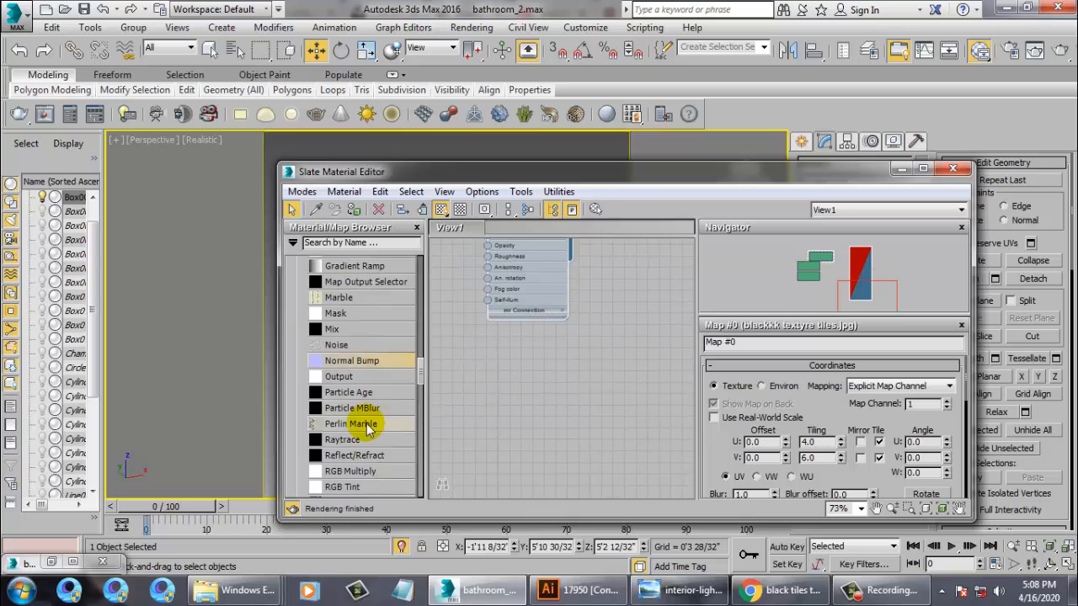
pyautogui.moveTo(420, 364); pyautogui.dragTo(423, 307)
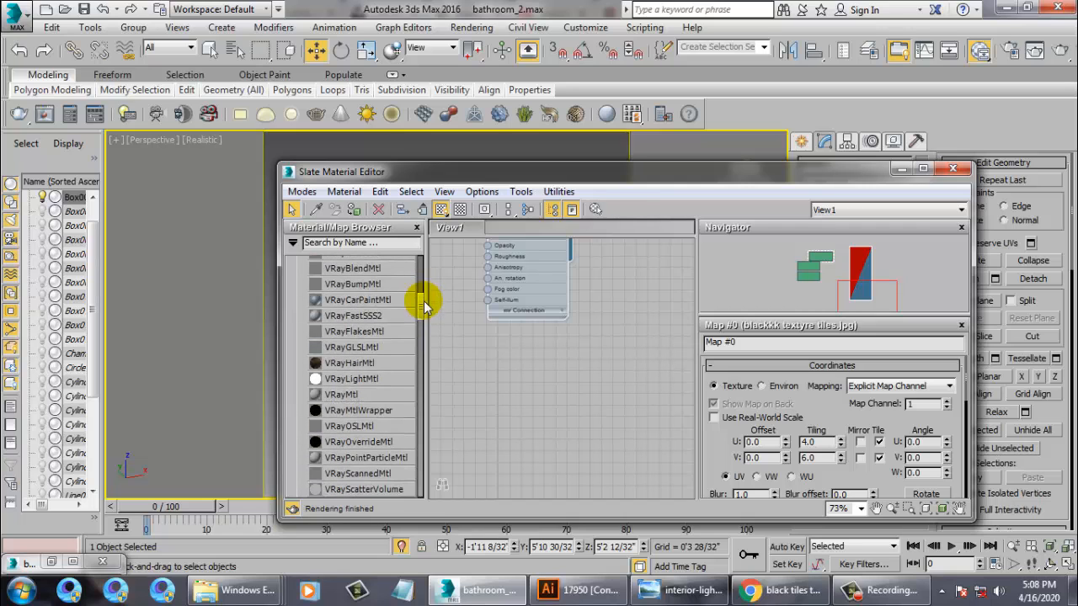
pyautogui.moveTo(611, 337); pyautogui.dragTo(601, 326)
pyautogui.doubleClick(602, 327)
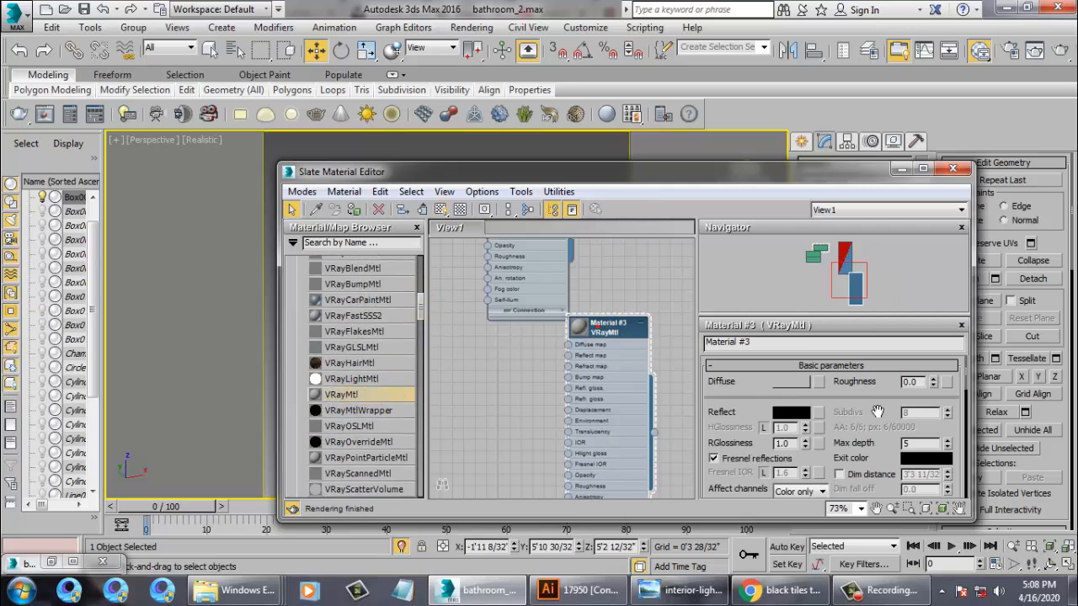
# Make the new material's diffuse colour white and assign it to the selected window wall polygons
pyautogui.click(788, 383)
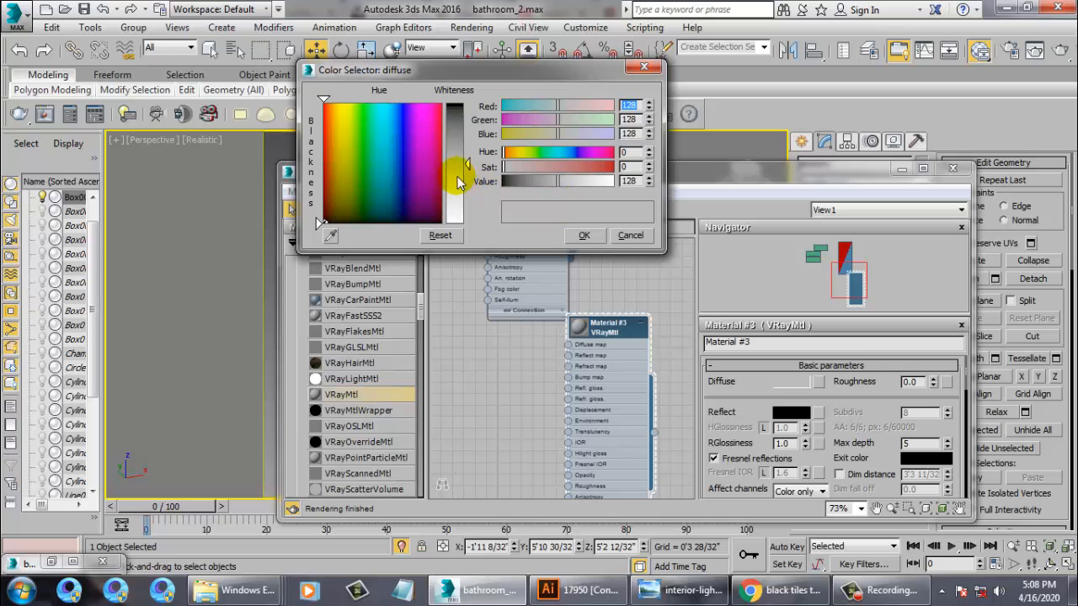
pyautogui.moveTo(457, 168); pyautogui.dragTo(465, 230)
pyautogui.click(584, 236)
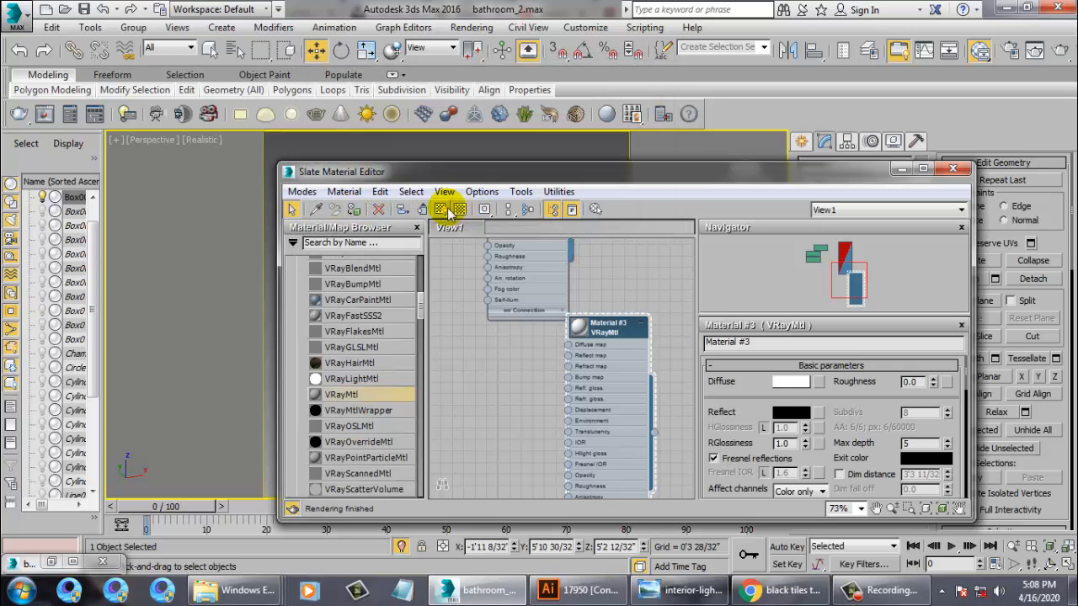
pyautogui.click(902, 169)
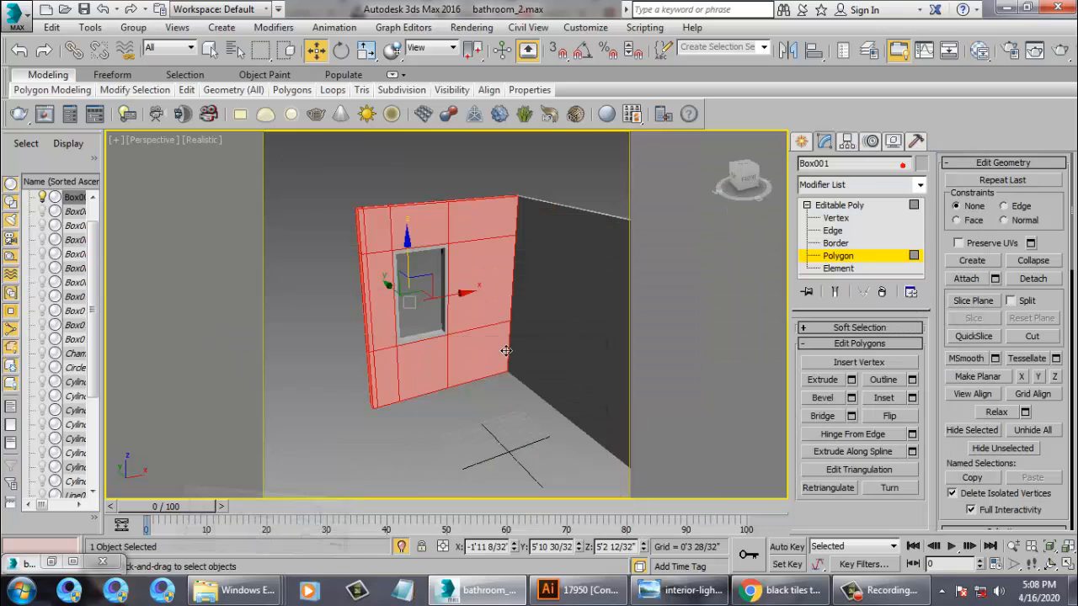
pyautogui.click(408, 163)
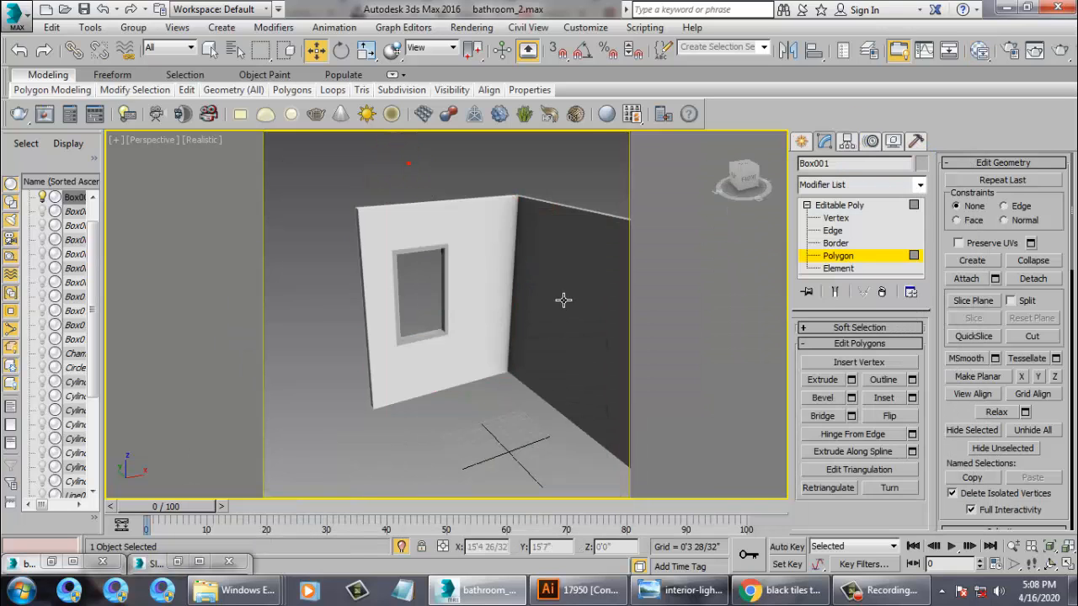
# End the isolation to bring back the rest of the bathroom objects
pyautogui.rightClick(495, 232)
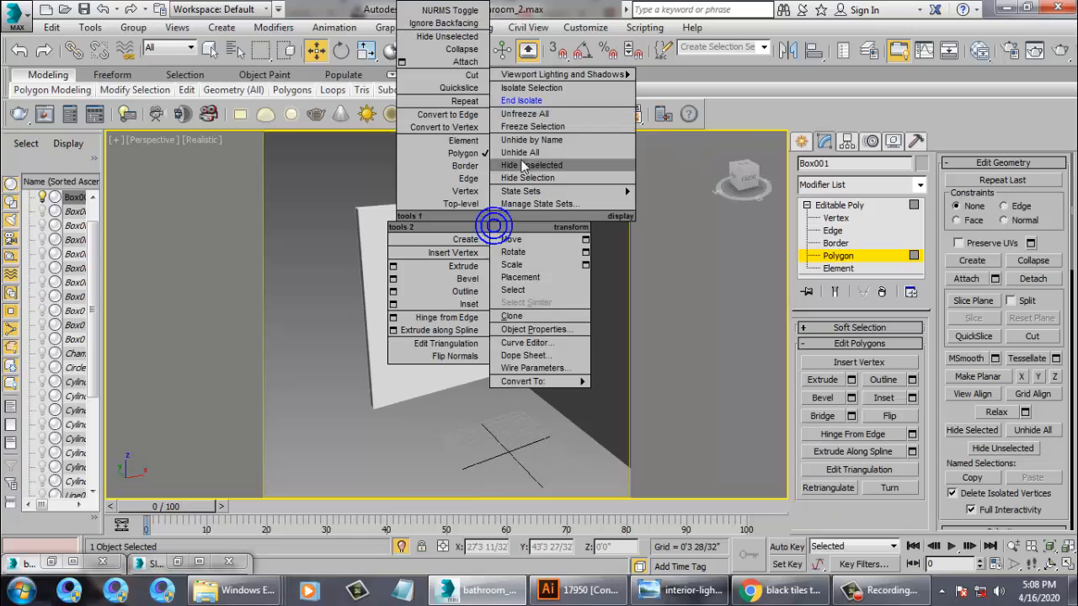
pyautogui.click(553, 113)
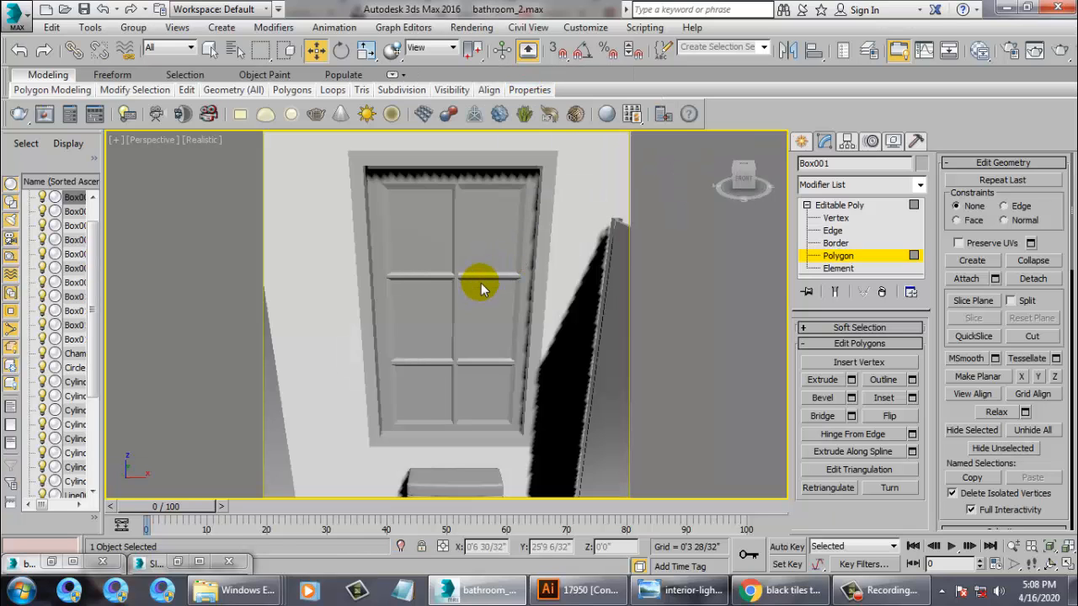
pyautogui.keyDown('alt'); pyautogui.moveTo(481, 284); pyautogui.dragTo(514, 304, button='middle'); pyautogui.keyUp('alt')
pyautogui.scroll(-6, 526, 306)
pyautogui.scroll(10, 545, 308)
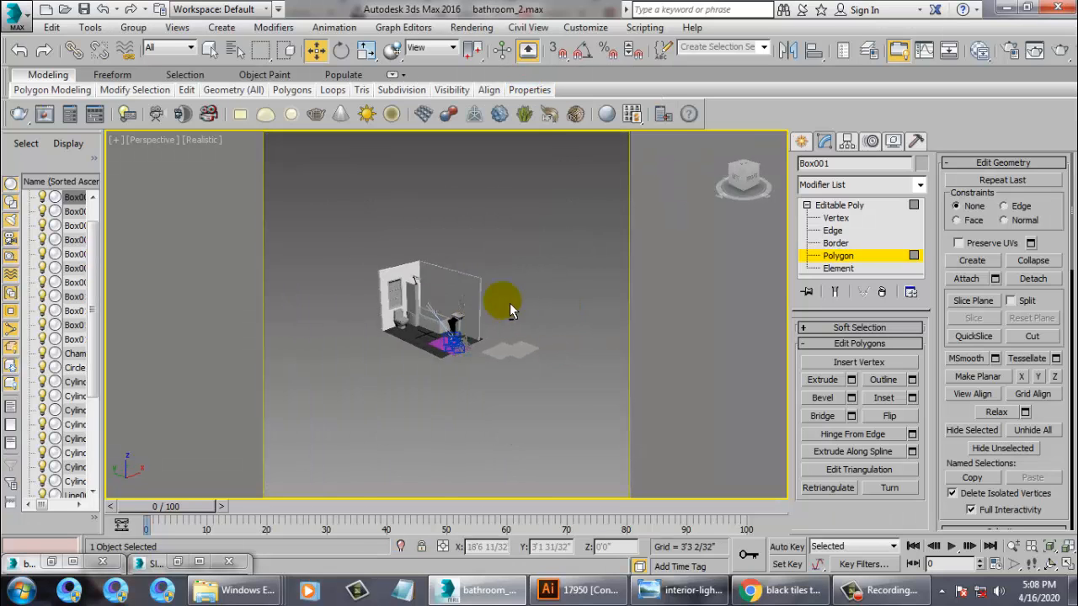
# Select the polygons of the long wall behind the bath and basin with edged faces shown
pyautogui.click(422, 313)
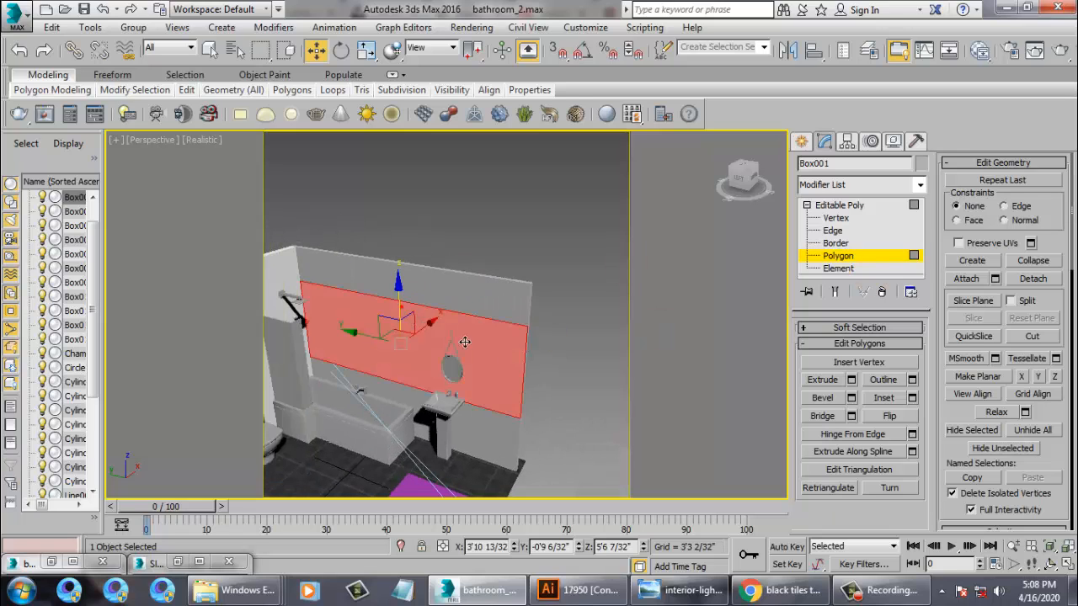
pyautogui.keyDown('alt'); pyautogui.moveTo(422, 313); pyautogui.dragTo(475, 311, button='middle'); pyautogui.keyUp('alt')
pyautogui.press('F4')
pyautogui.keyDown('ctrl'); pyautogui.click(467, 297); pyautogui.keyUp('ctrl')
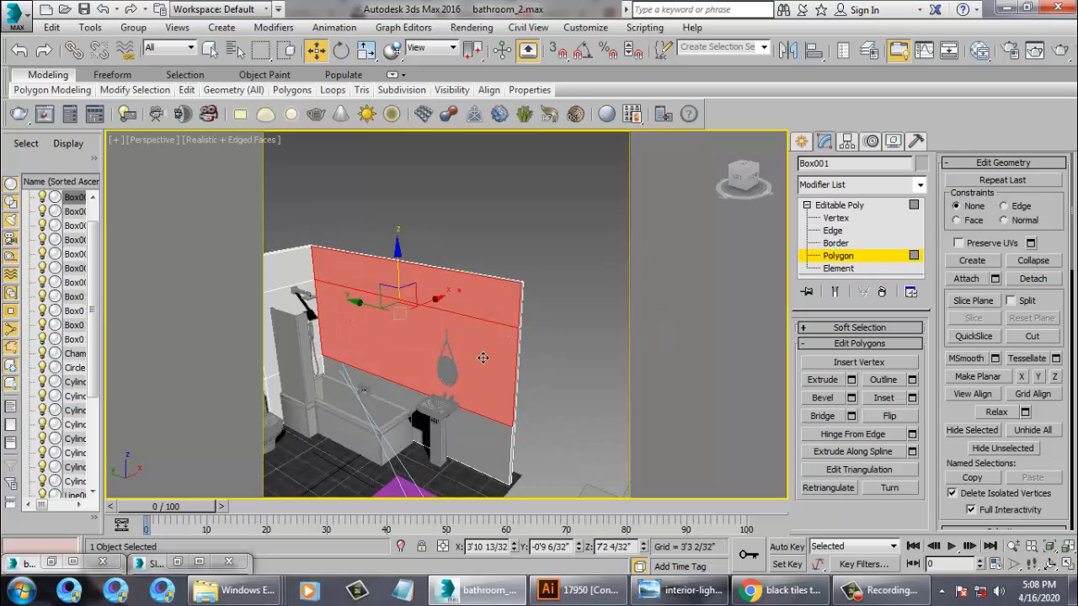
pyautogui.keyDown('alt'); pyautogui.moveTo(493, 373); pyautogui.dragTo(520, 363, button='middle'); pyautogui.keyUp('alt')
# Add a new VRayMtl beside the existing materials and choose a Bitmap for its diffuse map
pyautogui.press('m')
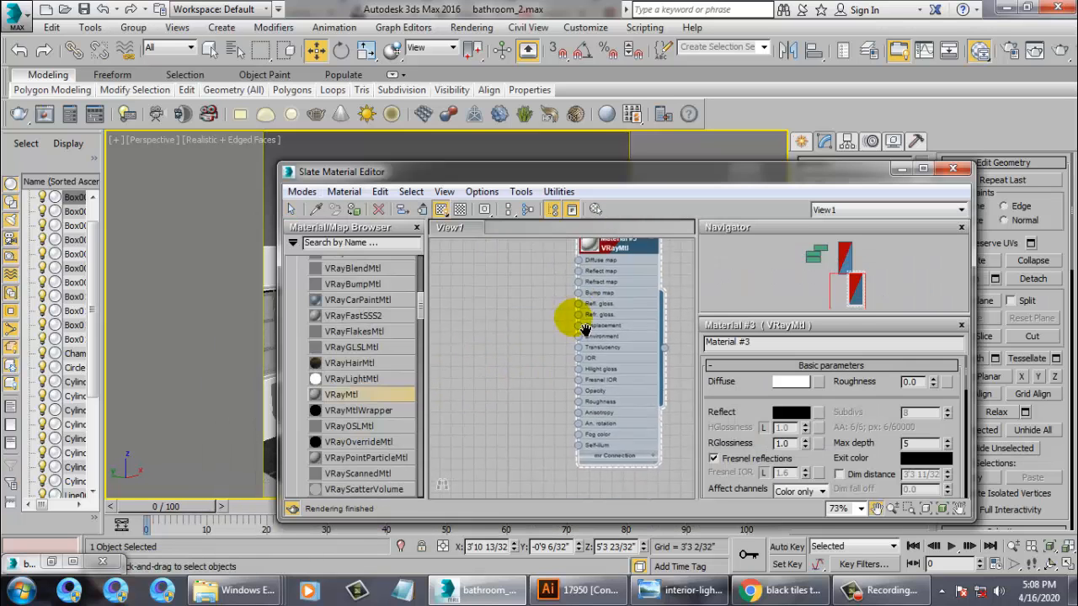
pyautogui.moveTo(389, 385); pyautogui.dragTo(454, 354)
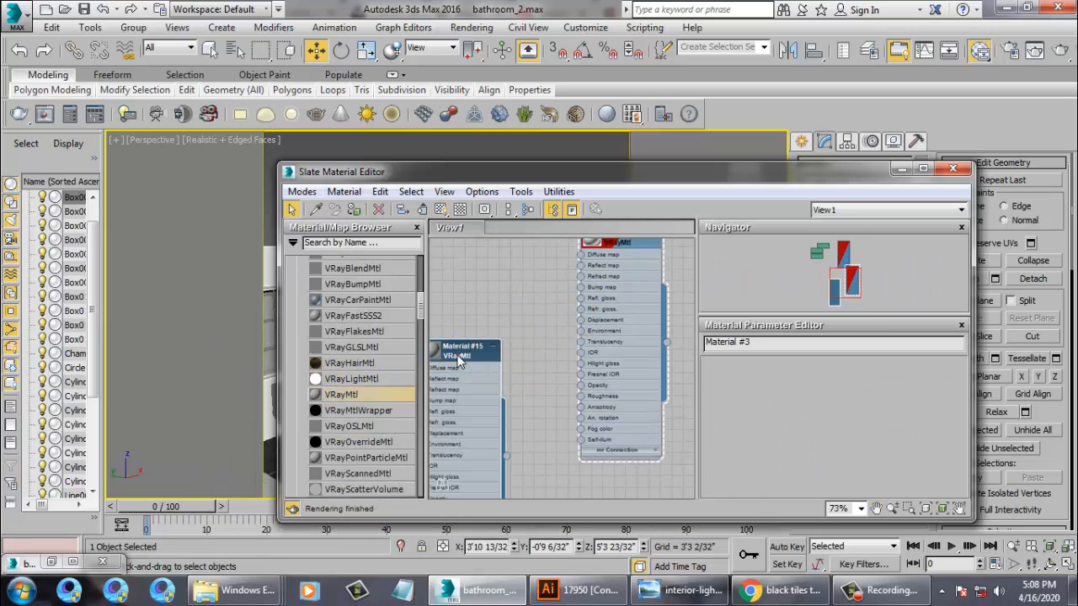
pyautogui.click(812, 383)
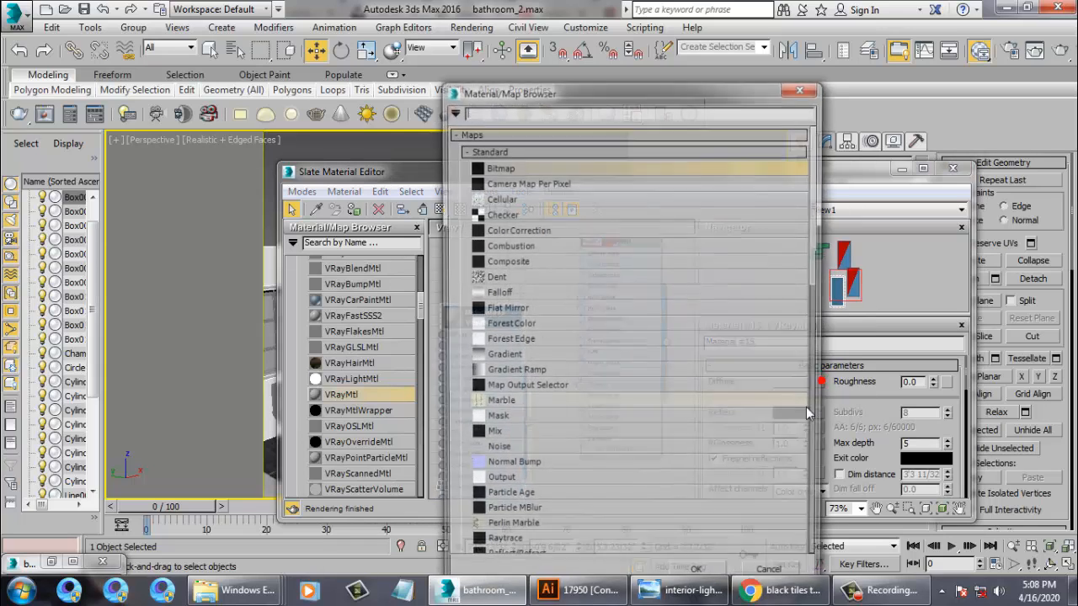
pyautogui.doubleClick(501, 167)
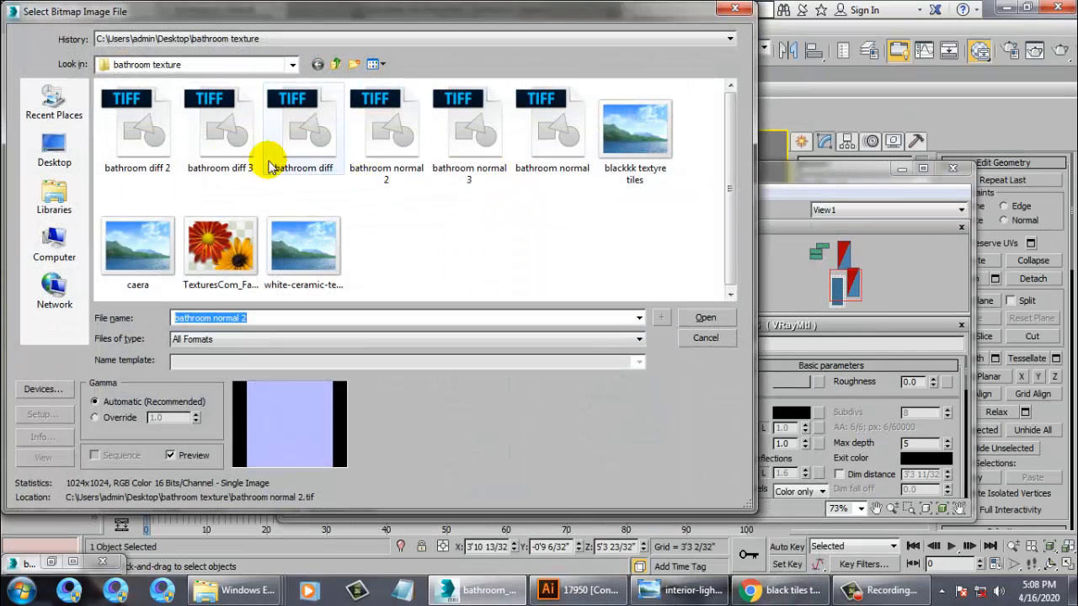
# Preview the bathroom diff textures and load bathroom diff 3 as the diffuse image
pyautogui.click(130, 156)
pyautogui.click(229, 150)
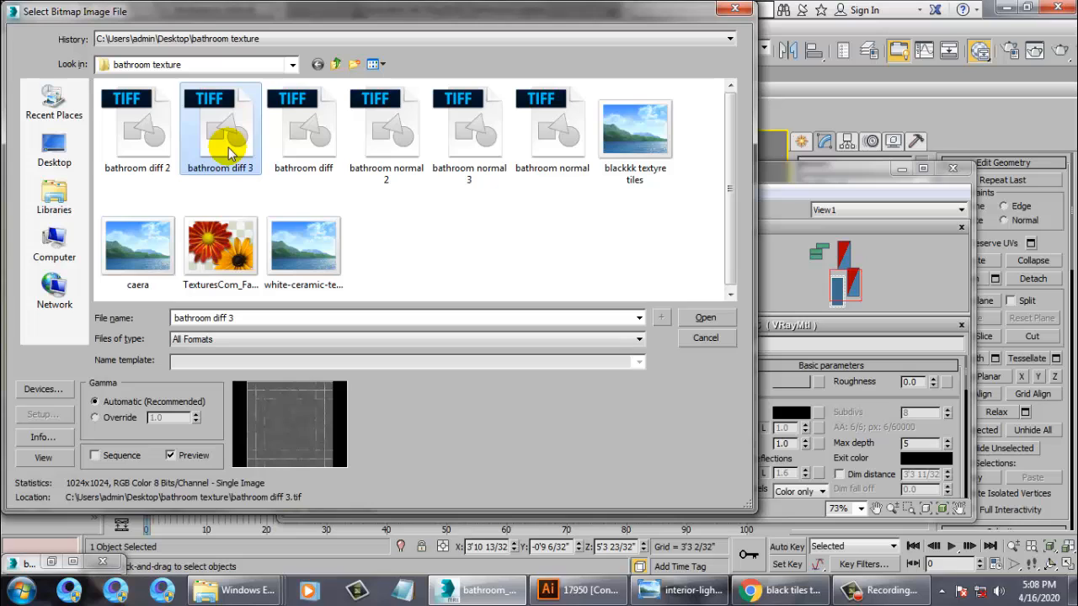
pyautogui.click(290, 139)
pyautogui.click(226, 141)
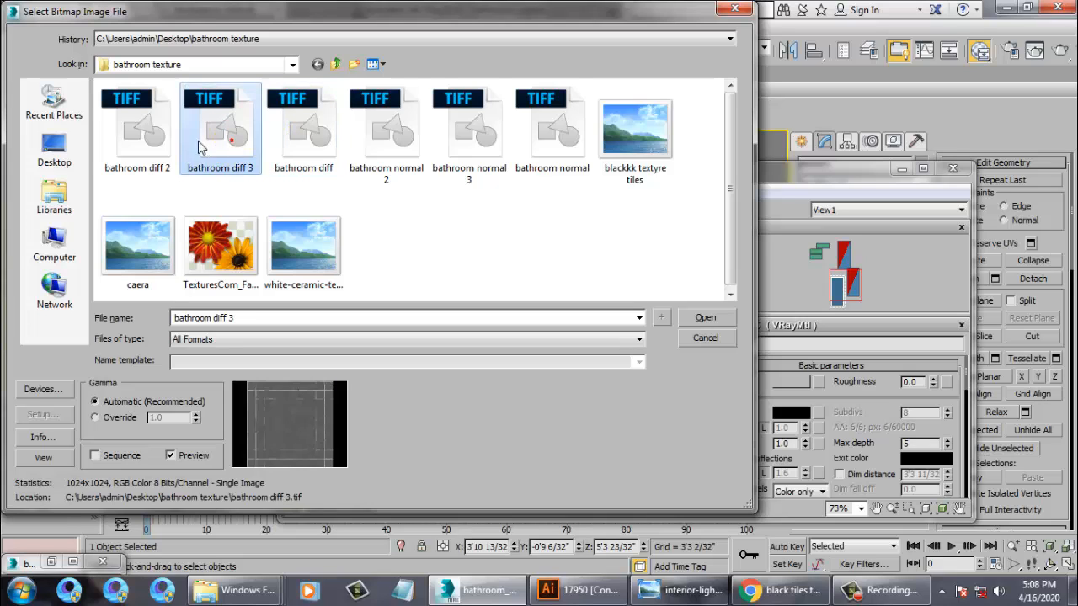
pyautogui.click(166, 137)
pyautogui.click(248, 141)
pyautogui.click(703, 318)
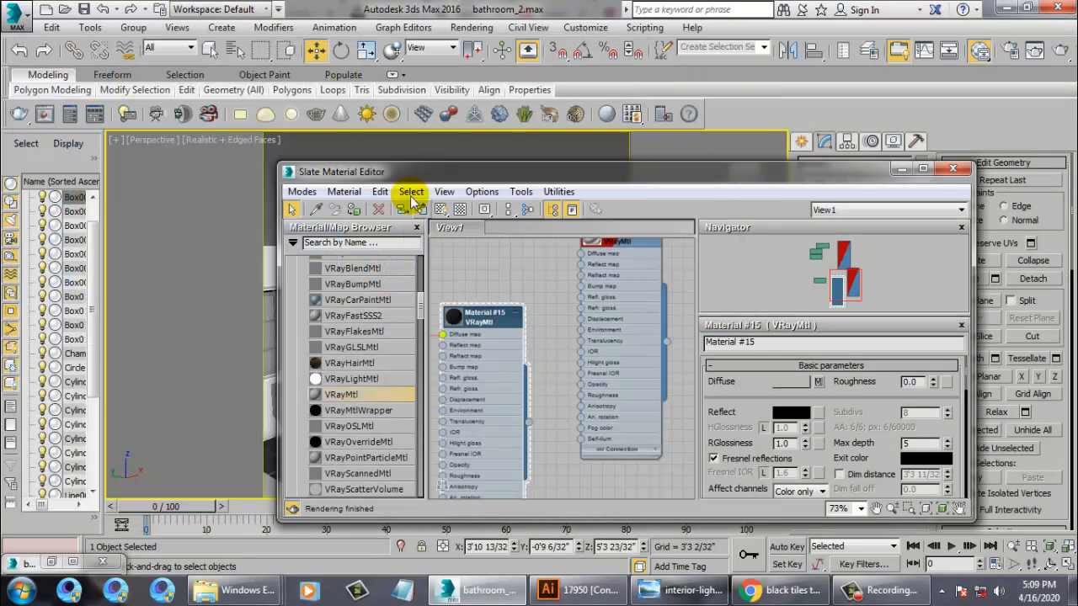
# Assign the new material to the selected wall polygons and show its texture in the viewport
pyautogui.moveTo(425, 168); pyautogui.dragTo(745, 191)
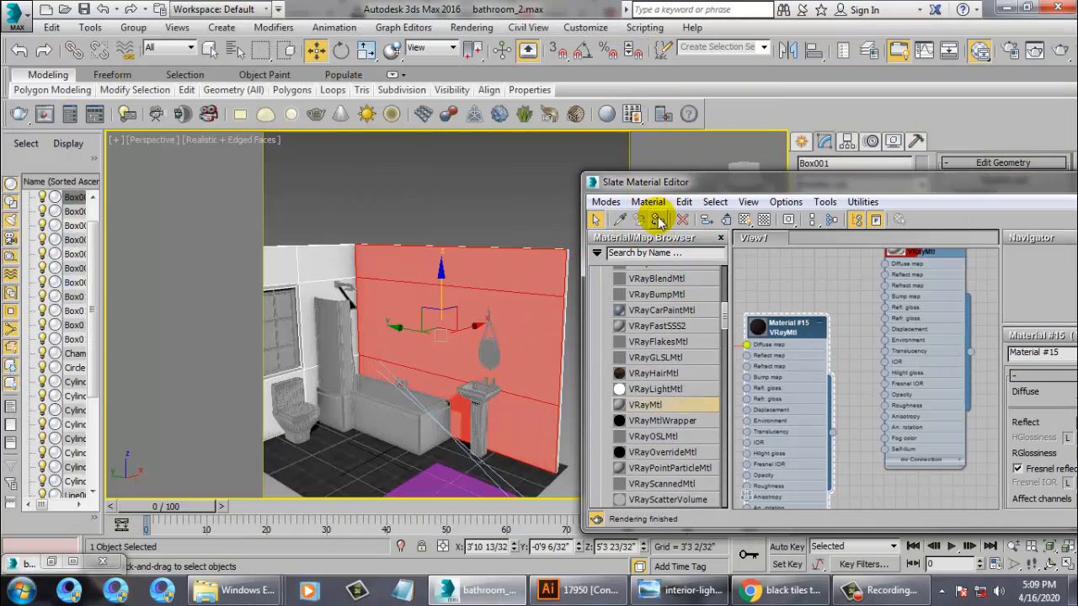
pyautogui.click(743, 220)
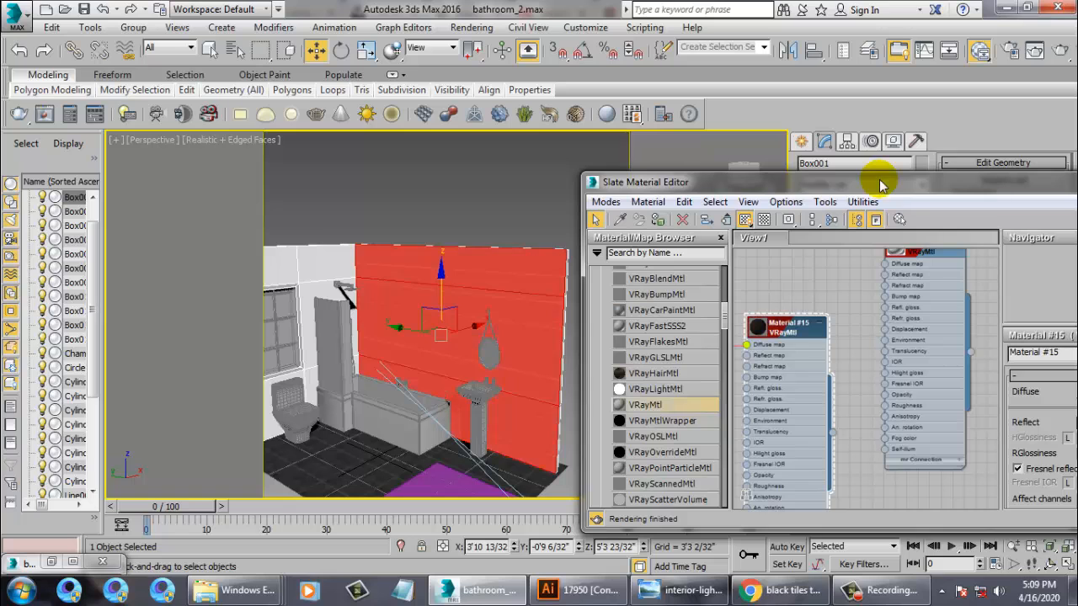
pyautogui.moveTo(895, 190); pyautogui.dragTo(406, 501)
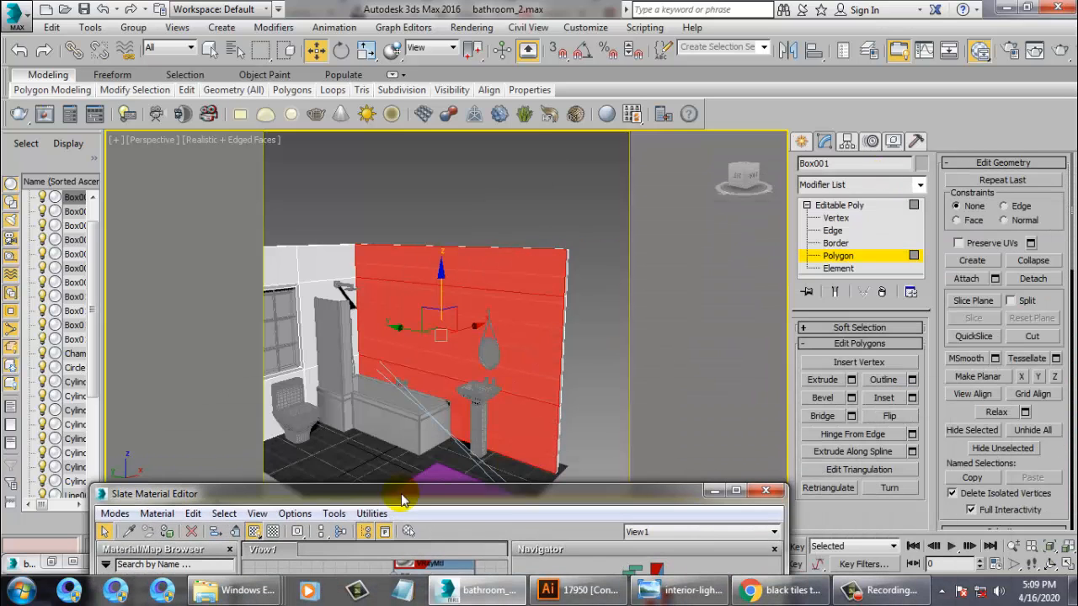
# Apply a UVW Map modifier with Box mapping to the selected wall polygons
pyautogui.click(921, 184)
pyautogui.press('u')
pyautogui.press('u')
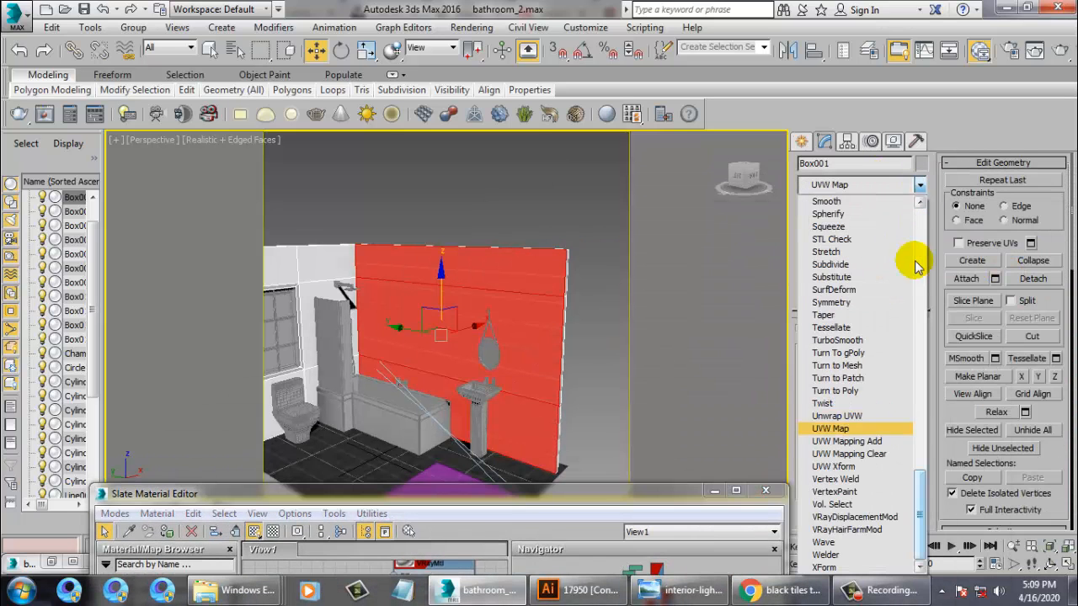
pyautogui.click(849, 429)
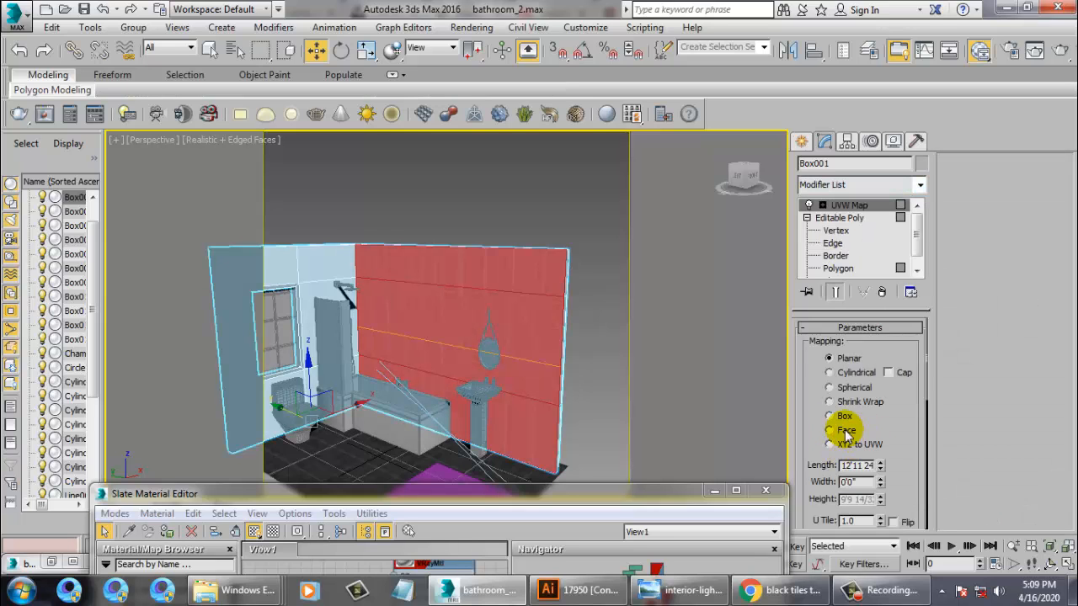
# Examine the tile texture on the wall behind the bath and basin up close and from a distance
pyautogui.click(577, 232)
pyautogui.keyDown('alt'); pyautogui.moveTo(578, 232); pyautogui.dragTo(543, 209, button='middle'); pyautogui.keyUp('alt')
pyautogui.scroll(3, 501, 303)
pyautogui.keyDown('alt'); pyautogui.moveTo(501, 303); pyautogui.dragTo(544, 262, button='middle'); pyautogui.keyUp('alt')
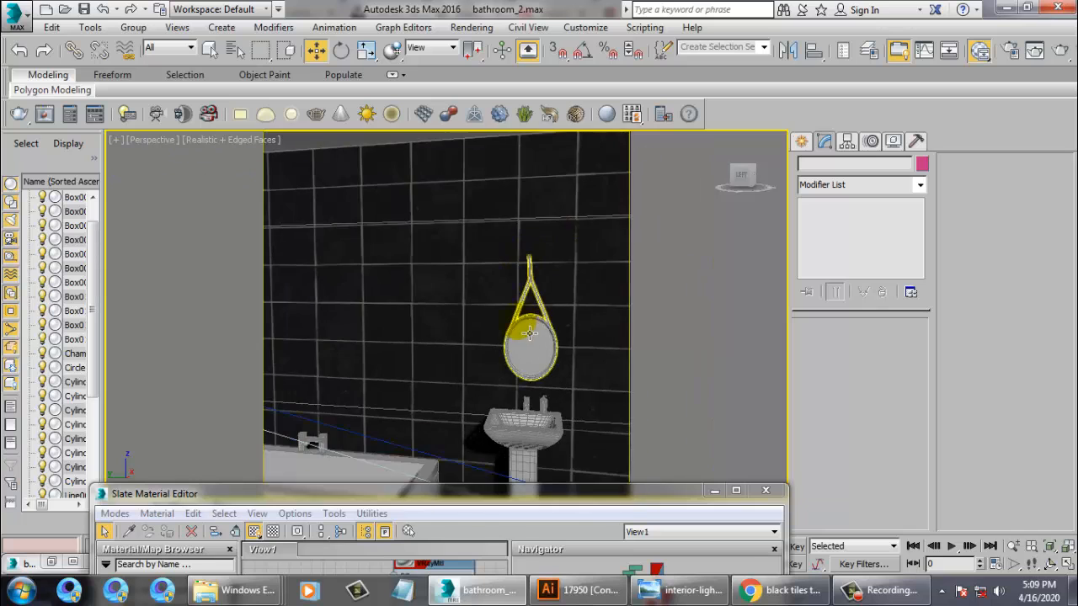
pyautogui.moveTo(529, 330); pyautogui.dragTo(563, 136, button='middle')
pyautogui.keyDown('alt'); pyautogui.moveTo(481, 308); pyautogui.dragTo(464, 370, button='middle'); pyautogui.keyUp('alt')
pyautogui.moveTo(529, 323); pyautogui.dragTo(519, 272, button='middle')
pyautogui.scroll(-4, 519, 272)
# Reselect the wall object and return to its polygon level beneath the UVW Map modifier
pyautogui.click(496, 276)
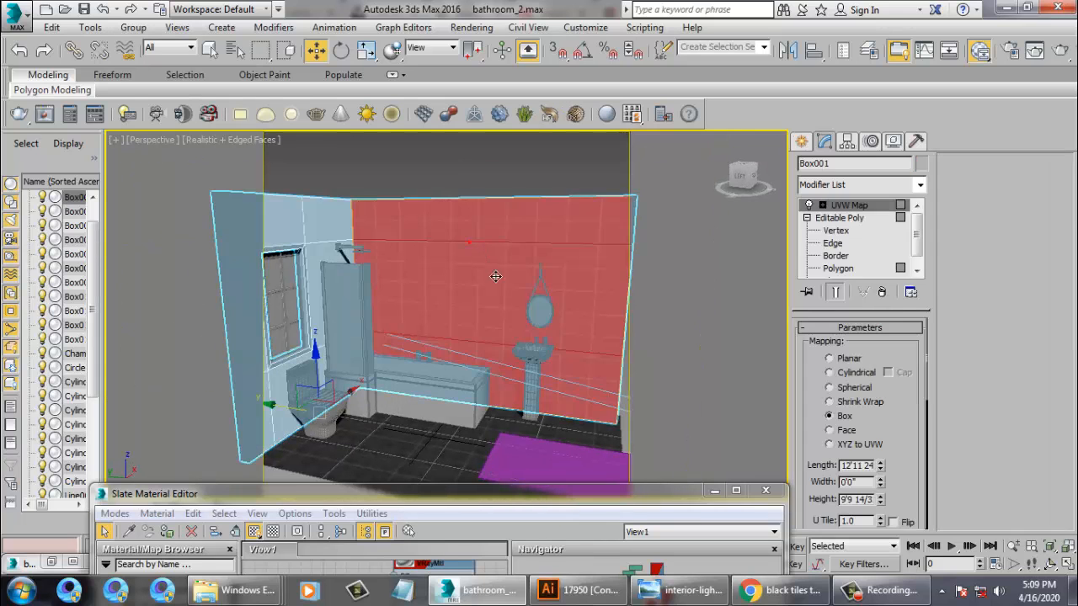
pyautogui.click(844, 217)
pyautogui.click(838, 268)
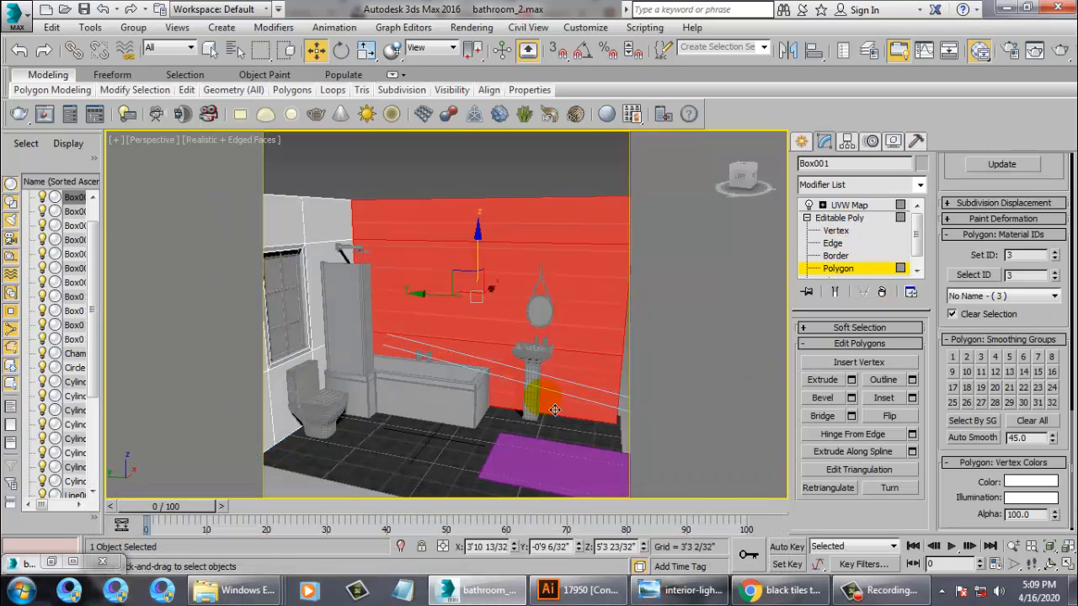
# Replace the wall material's diffuse image with the bathroom diff texture and put the material editor away
pyautogui.moveTo(386, 493); pyautogui.dragTo(516, 170)
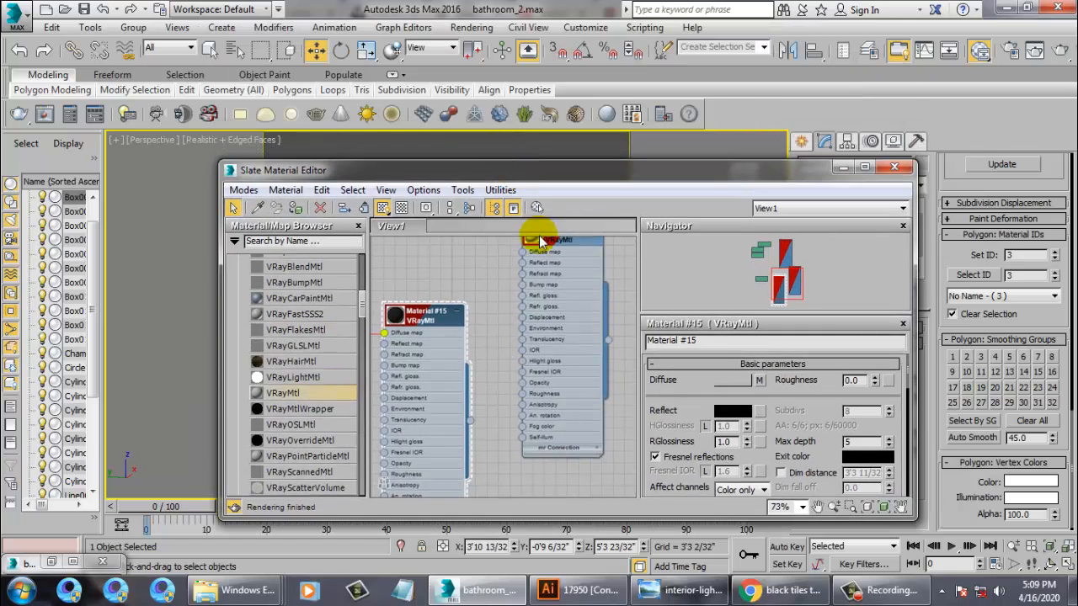
pyautogui.click(760, 380)
pyautogui.scroll(-5, 779, 417)
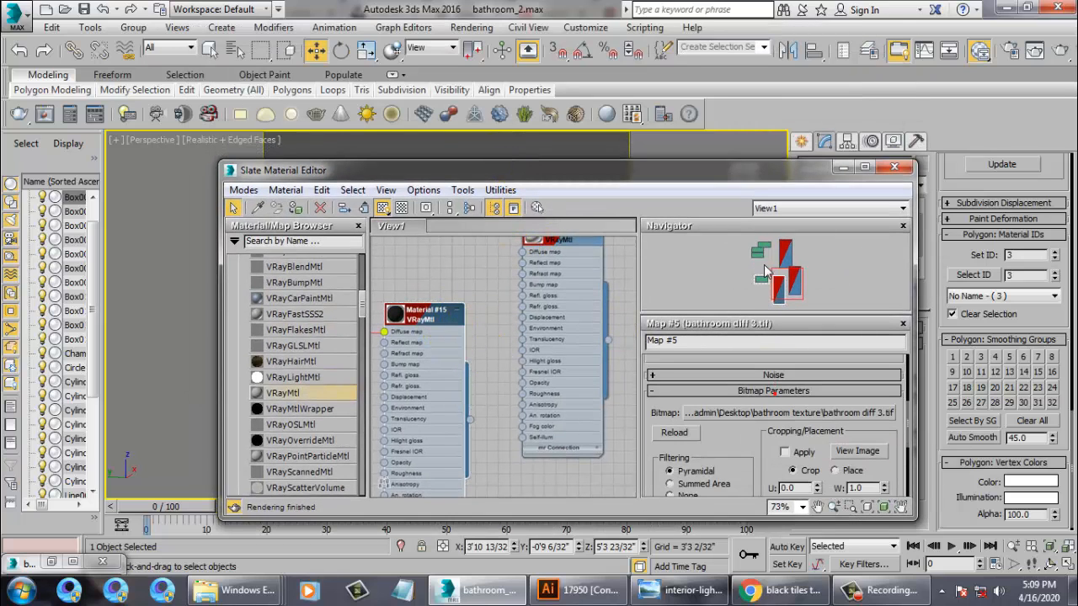
pyautogui.click(787, 412)
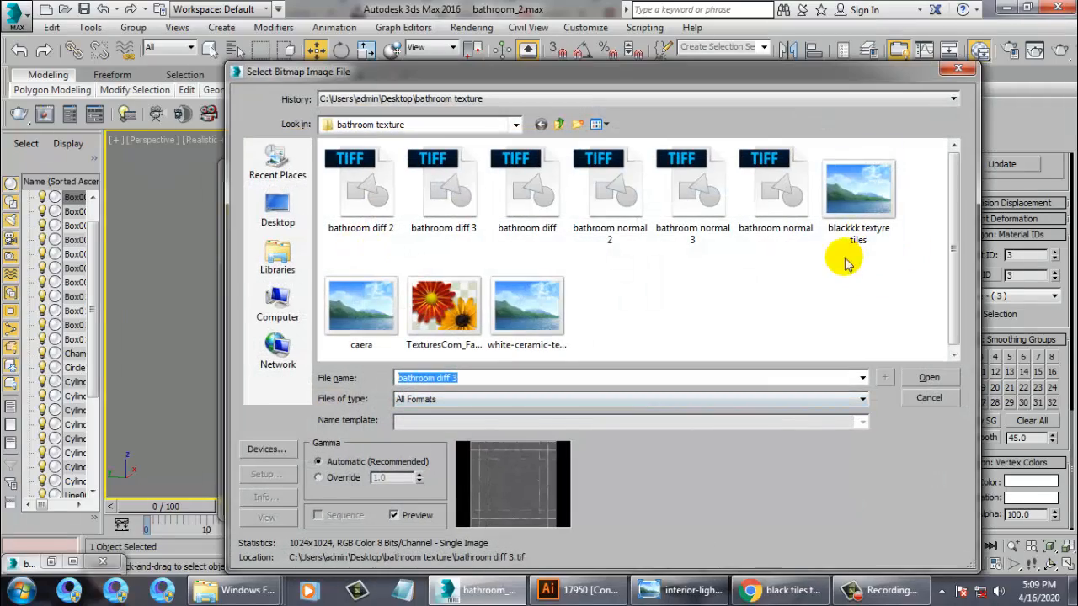
pyautogui.click(543, 202)
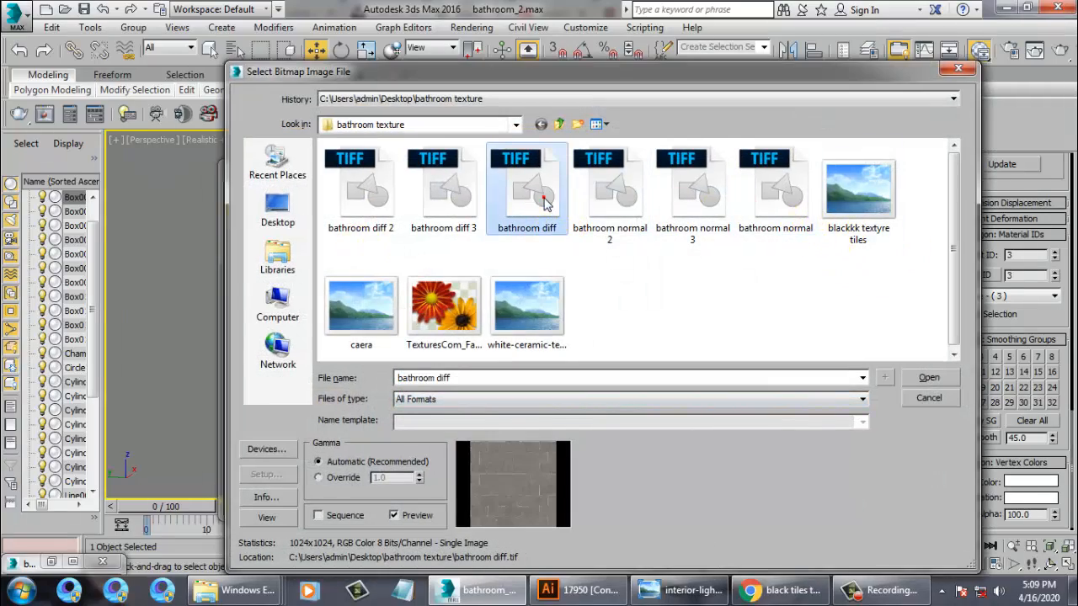
pyautogui.doubleClick(543, 202)
pyautogui.moveTo(486, 184); pyautogui.dragTo(393, 313)
pyautogui.click(710, 315)
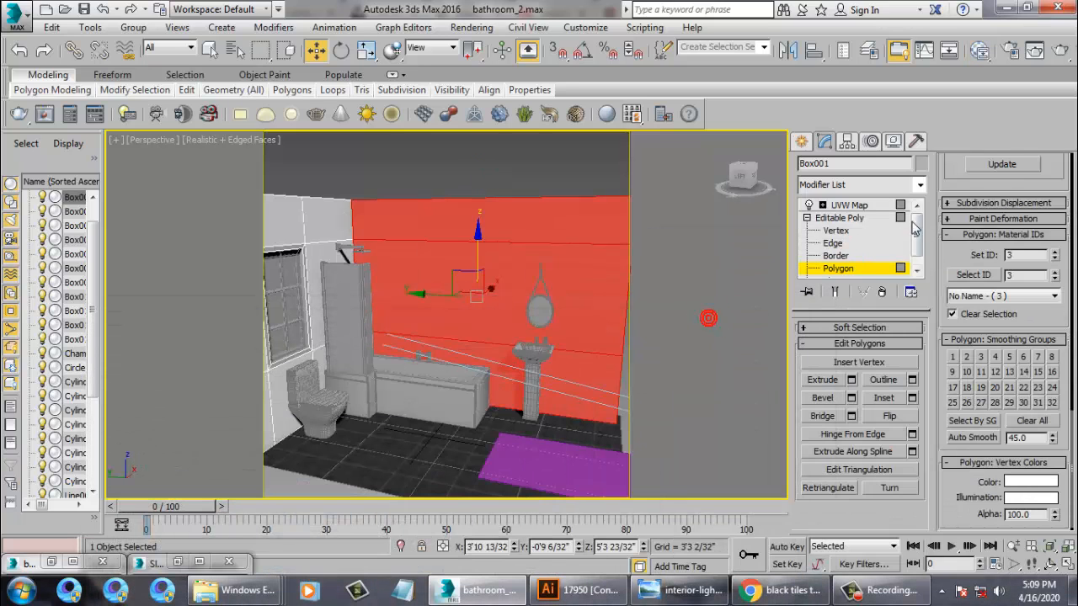
# Rotate the UVW Map gizmo of the wall by 90 degrees about X, using a 90-degree angle snap
pyautogui.click(867, 209)
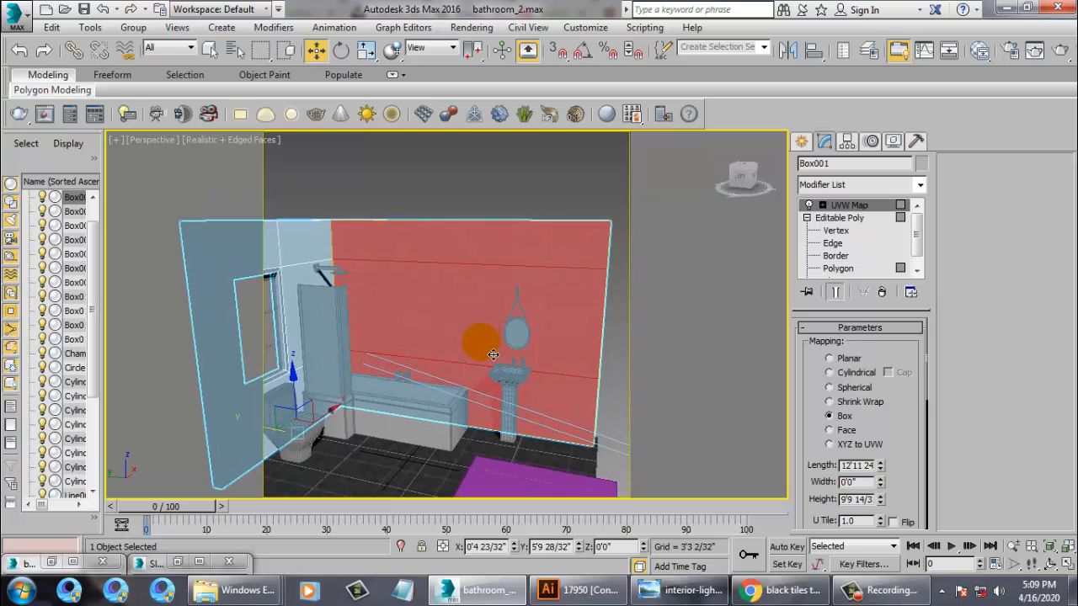
pyautogui.click(823, 205)
pyautogui.click(850, 218)
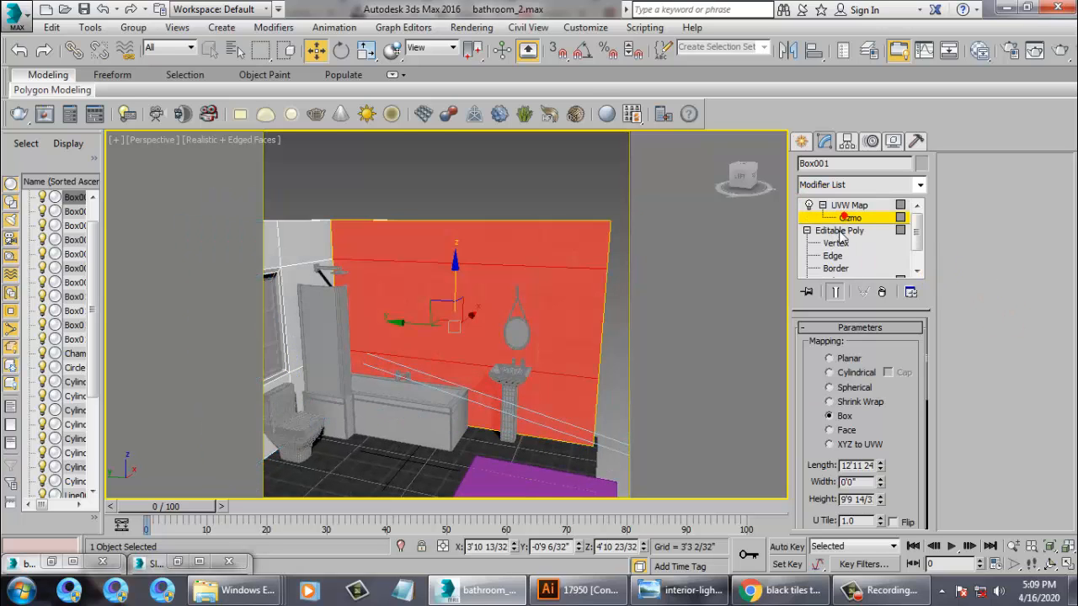
pyautogui.rightClick(583, 51)
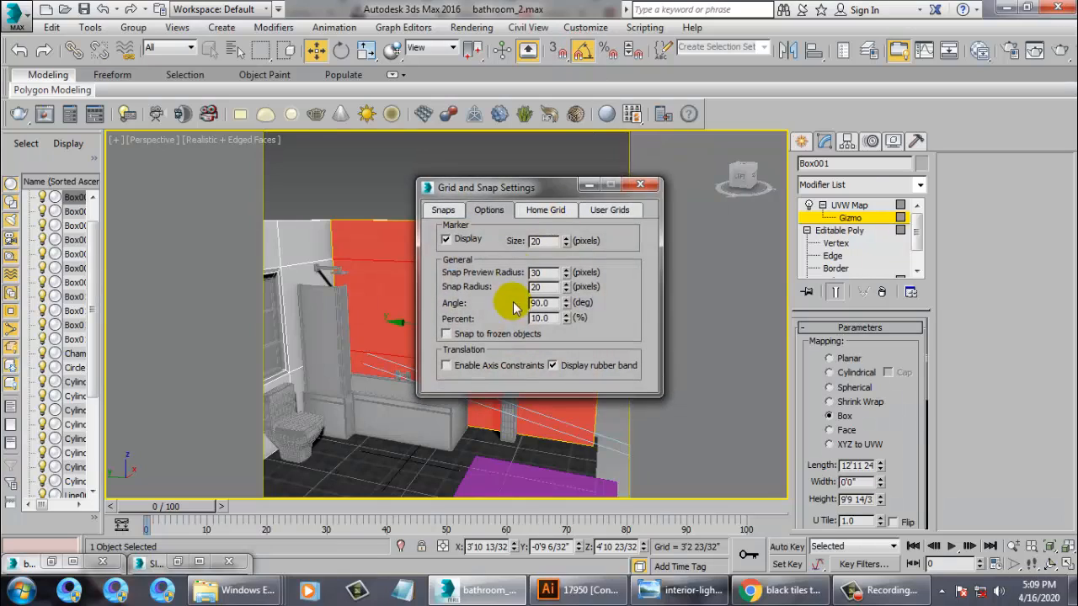
pyautogui.click(640, 184)
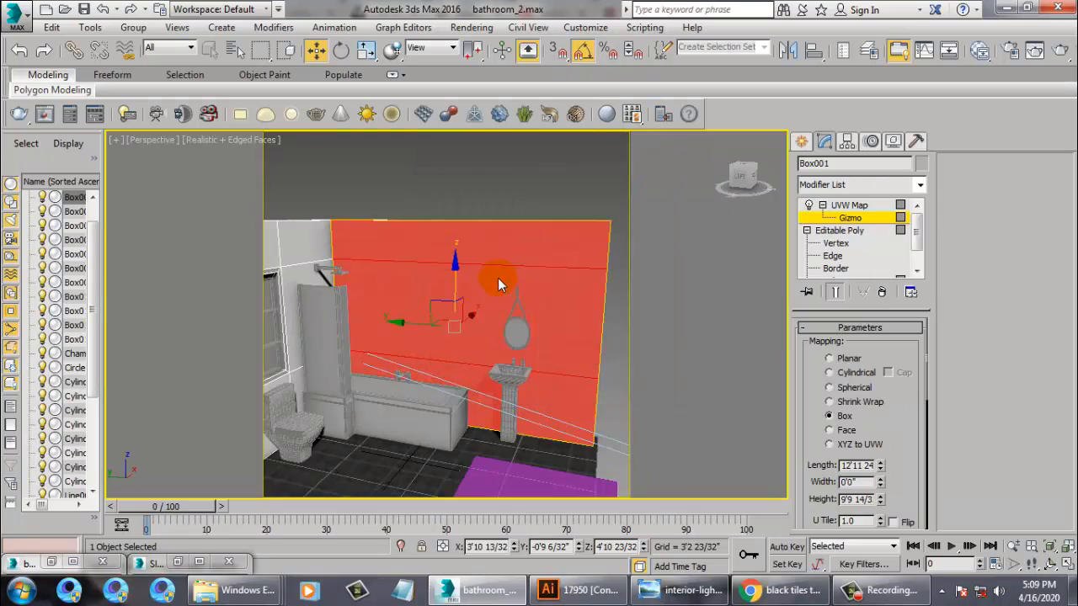
pyautogui.press('e')
pyautogui.moveTo(506, 294); pyautogui.dragTo(506, 297)
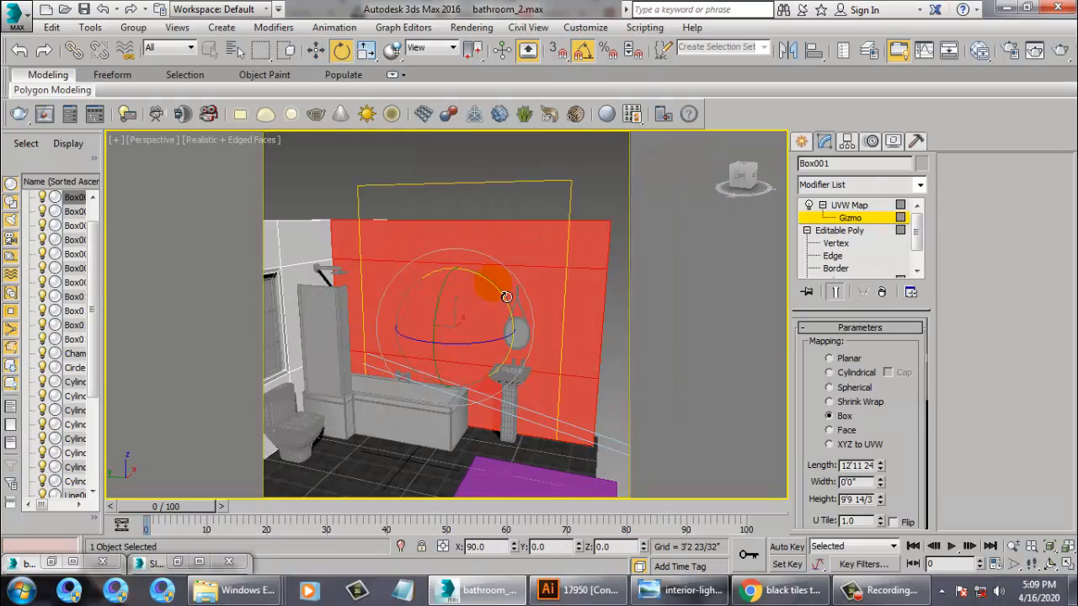
# Reduce the height of the wall's box mapping to about 9'0 2/32
pyautogui.keyDown('alt'); pyautogui.moveTo(556, 279); pyautogui.dragTo(553, 175, button='middle'); pyautogui.keyUp('alt')
pyautogui.scroll(2, 514, 278)
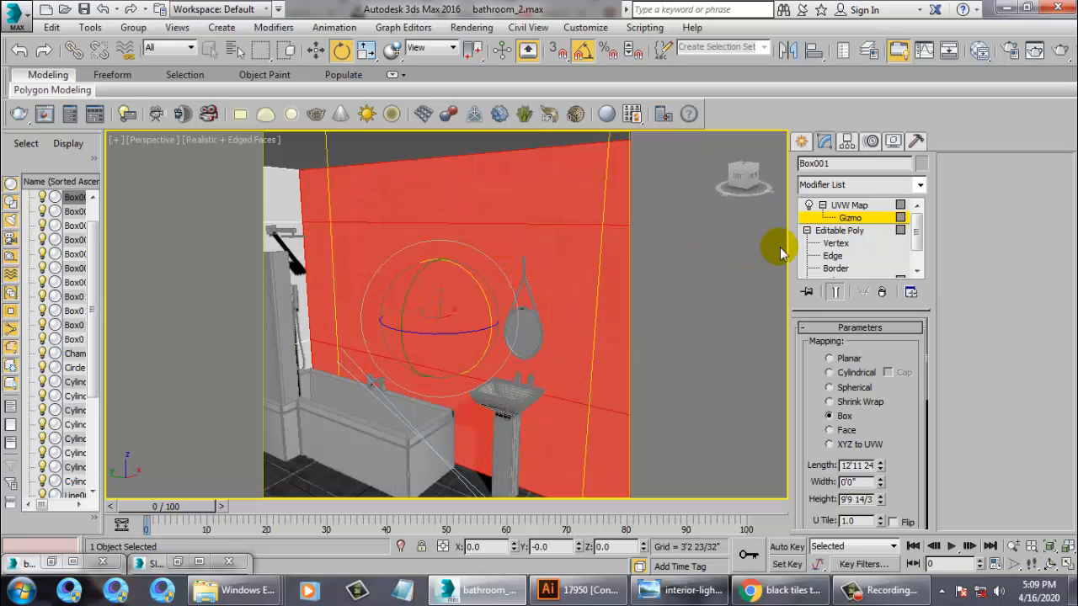
pyautogui.scroll(-2, 505, 303)
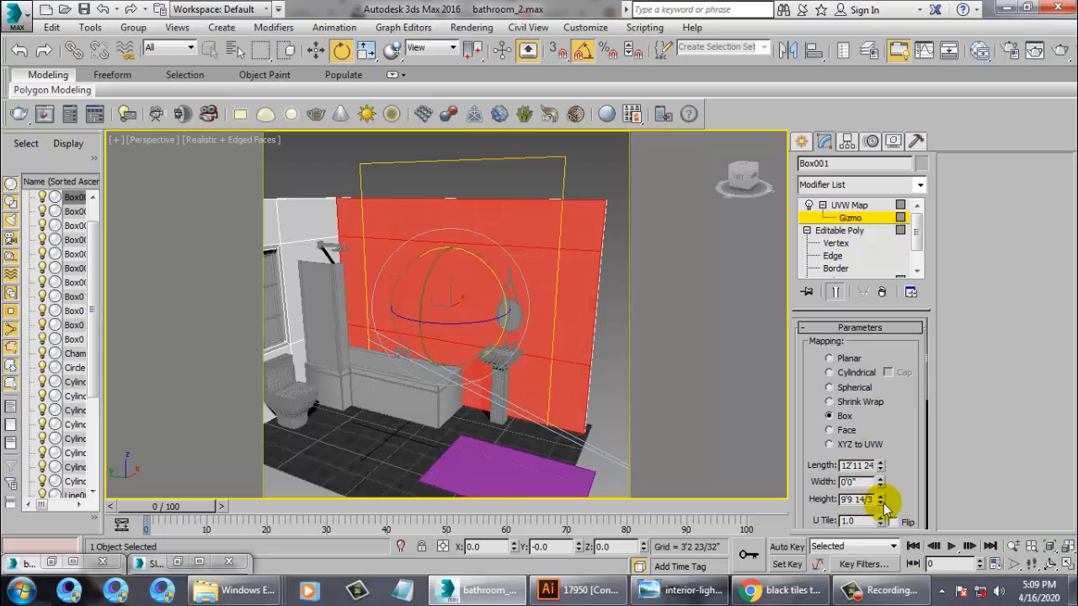
pyautogui.moveTo(880, 502); pyautogui.dragTo(897, 518)
# Set the wall material's reflection colour to a dark grey with a value of 35
pyautogui.press('m')
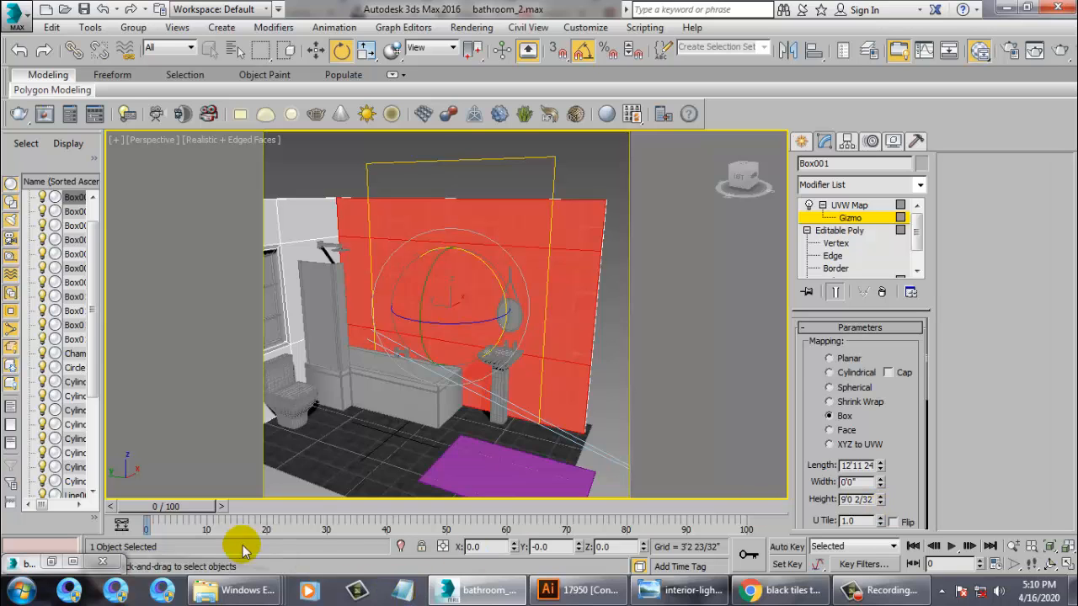
pyautogui.doubleClick(298, 476)
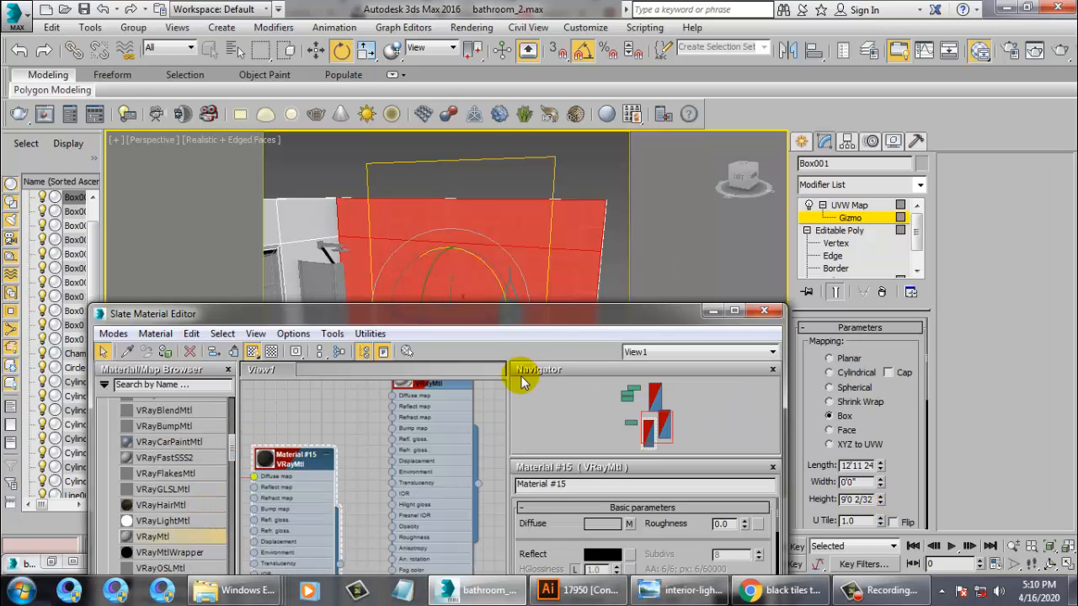
pyautogui.moveTo(536, 326); pyautogui.dragTo(569, 158)
pyautogui.click(636, 385)
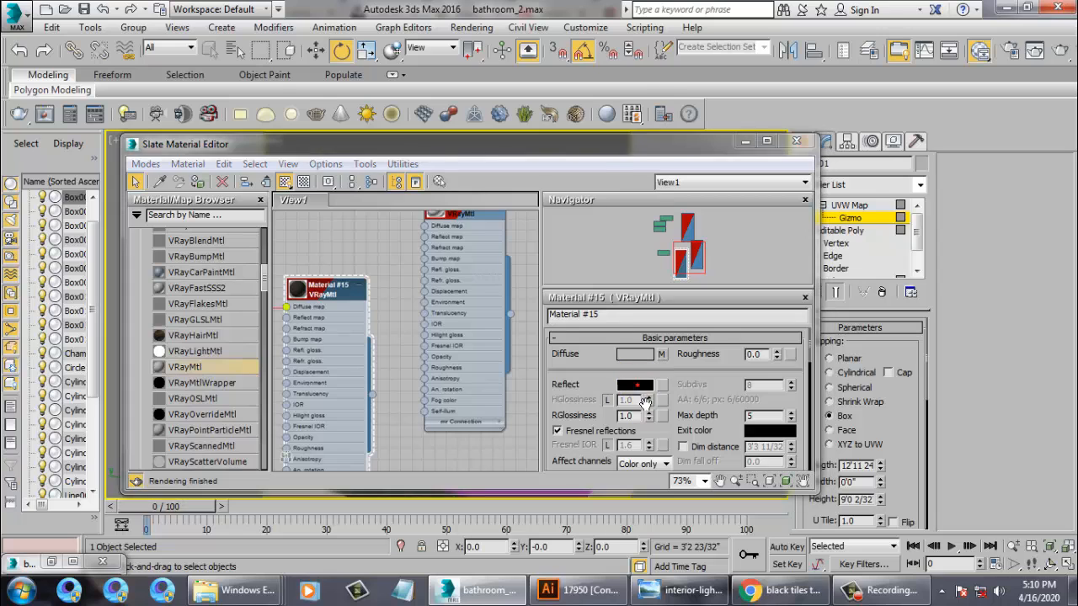
pyautogui.moveTo(468, 110); pyautogui.dragTo(468, 120)
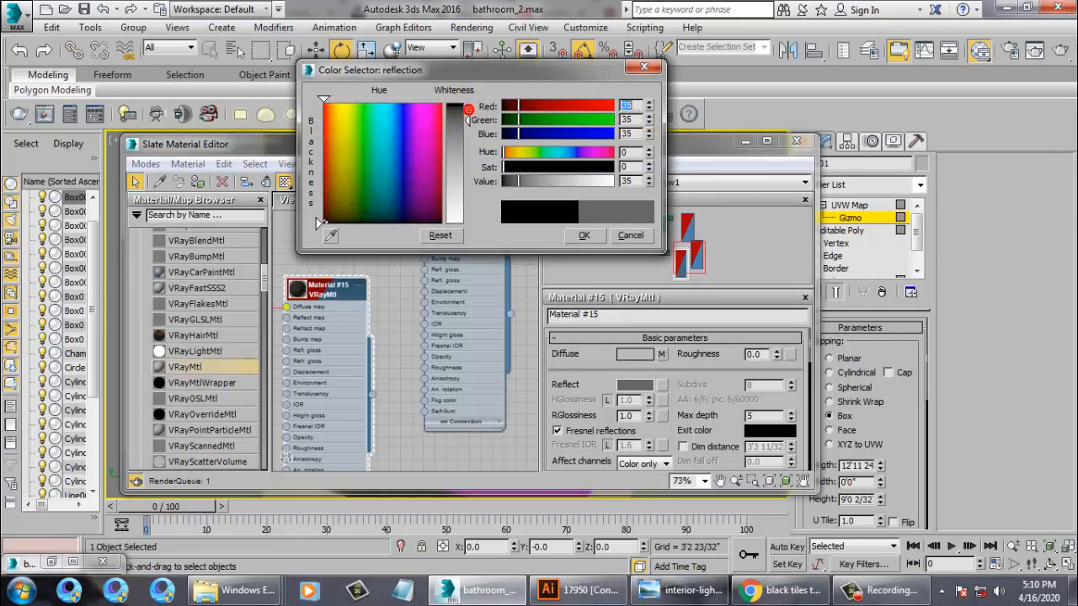
pyautogui.click(583, 236)
pyautogui.click(744, 142)
# Switch the viewport to PhysCamera002 and convert the wall object to an Editable Poly, leaving nothing selected
pyautogui.press('c')
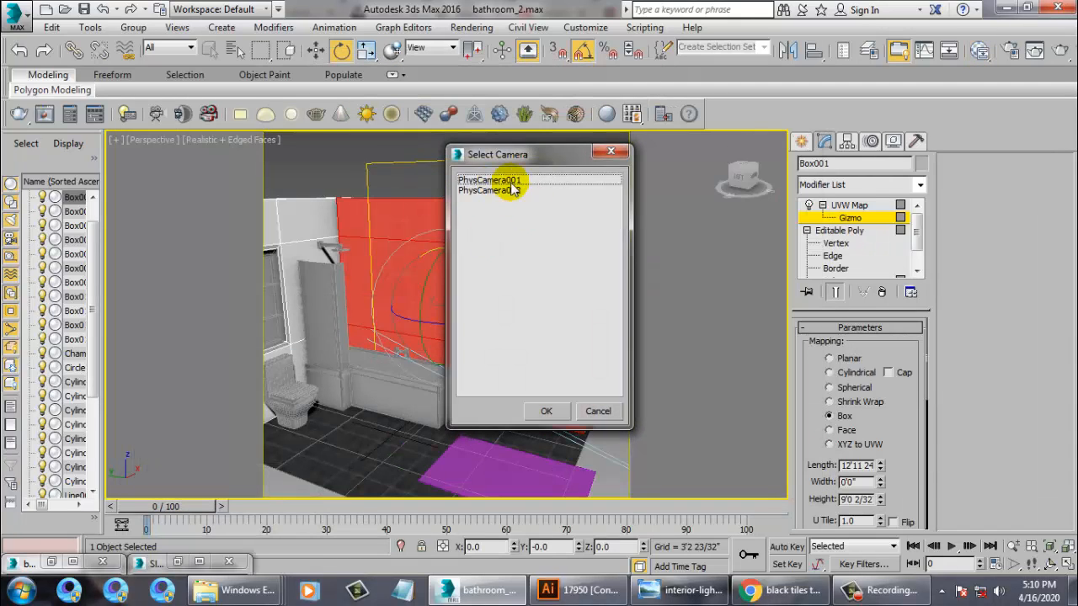
pyautogui.doubleClick(505, 192)
pyautogui.rightClick(485, 158)
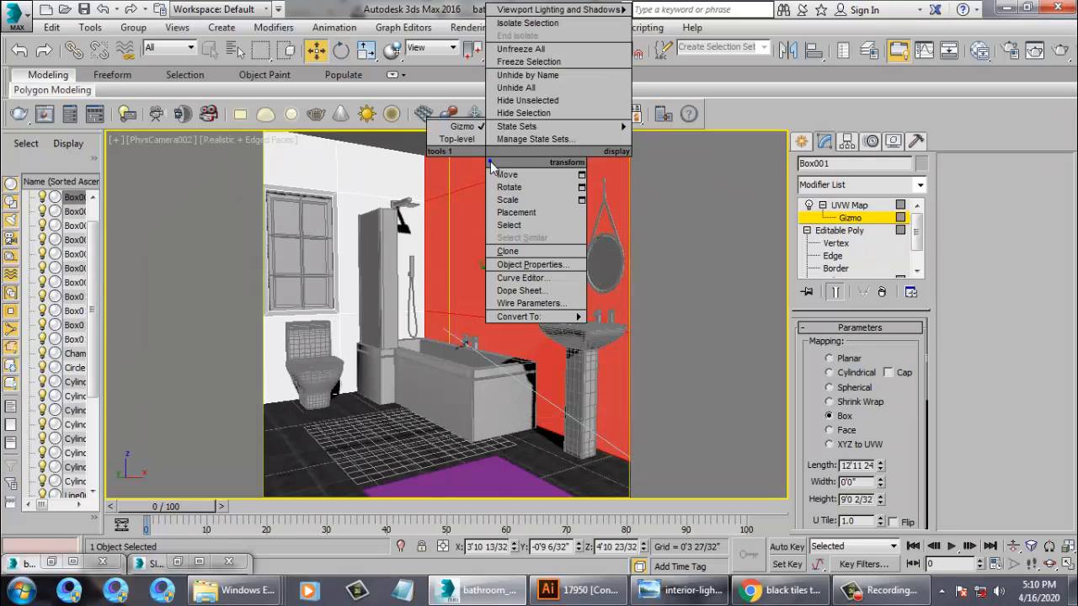
pyautogui.click(642, 329)
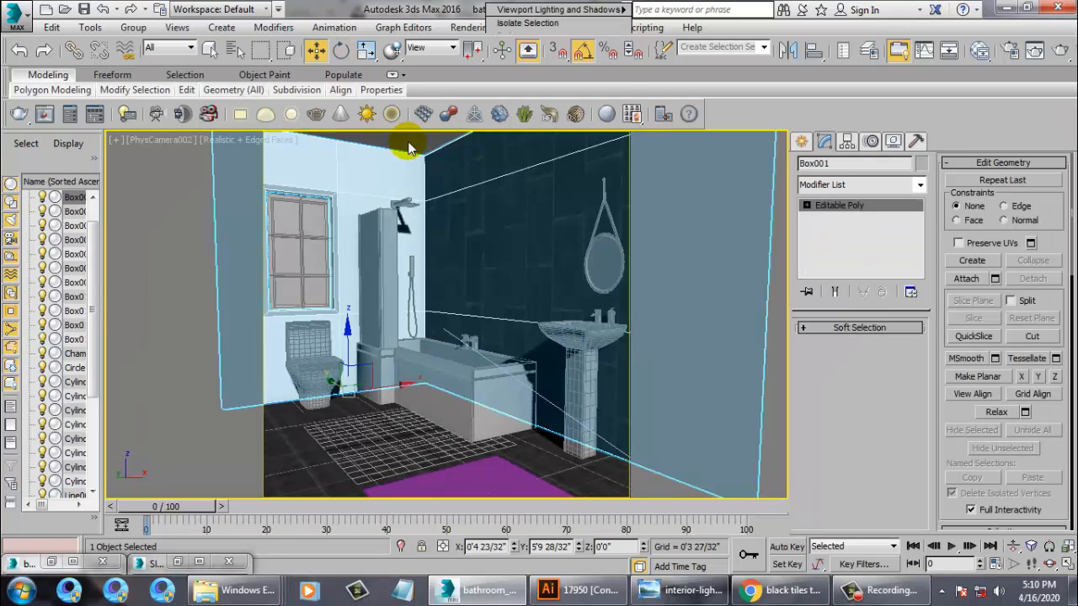
pyautogui.click(533, 359)
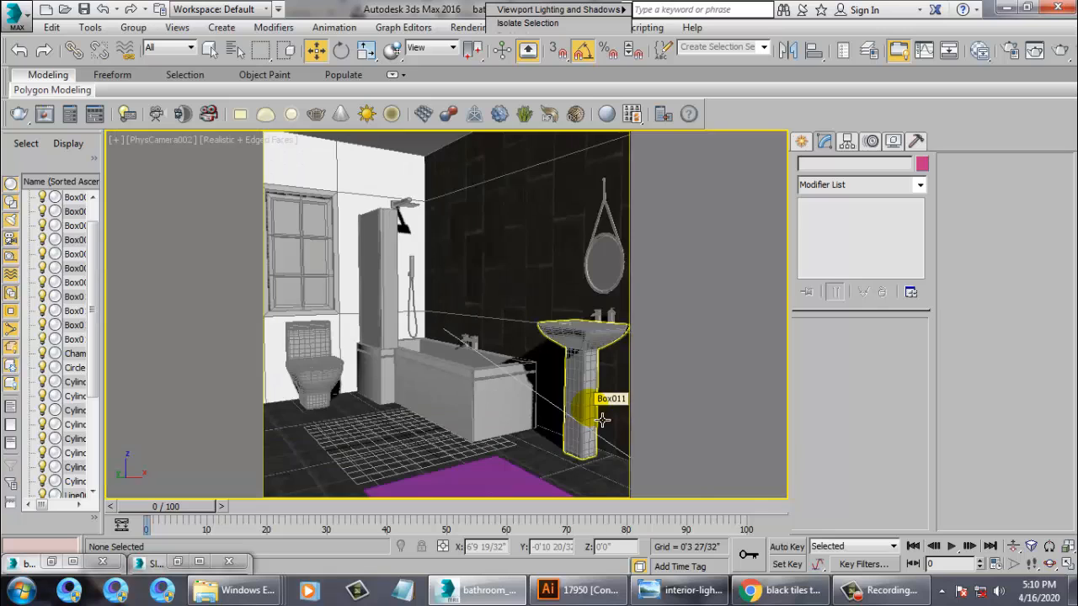
# Select the wall object and check the room against the bathroom.jpg reference image
pyautogui.click(554, 249)
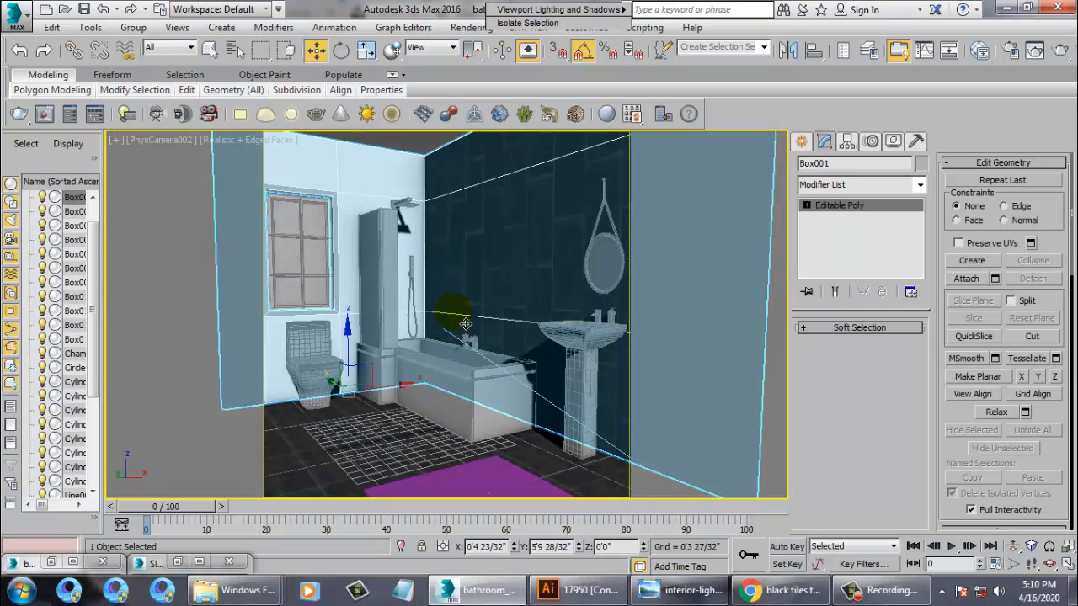
pyautogui.click(52, 561)
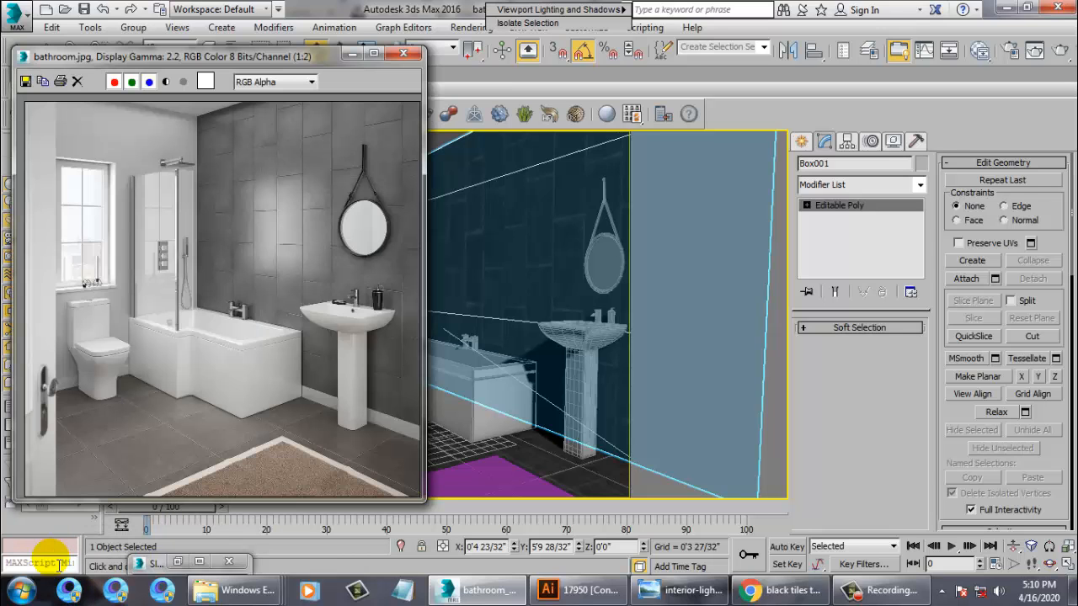
pyautogui.click(350, 54)
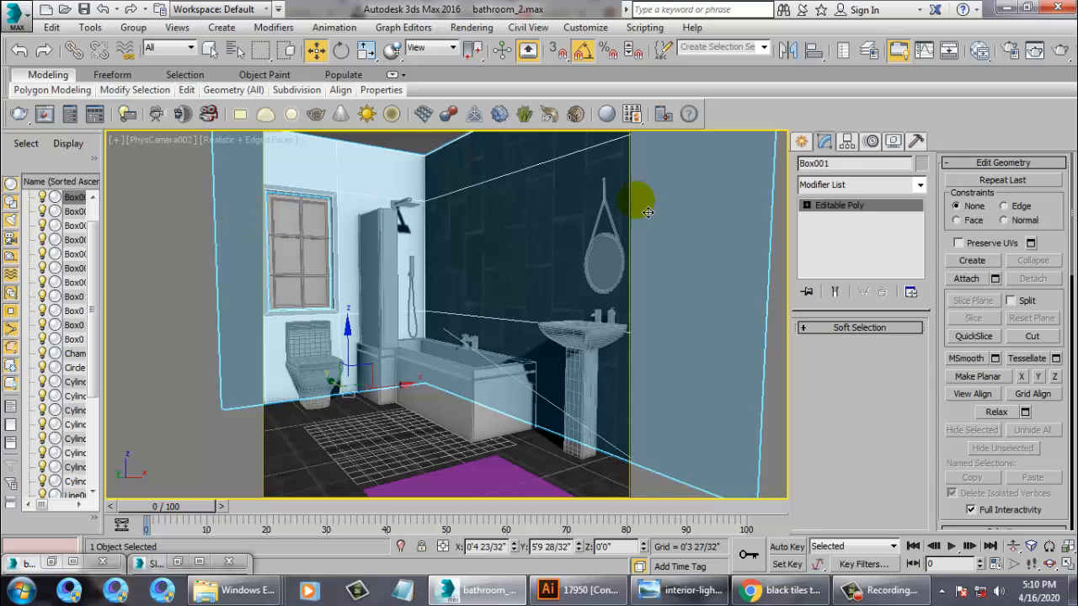
pyautogui.hotkey('alt', 'w')
pyautogui.click(802, 142)
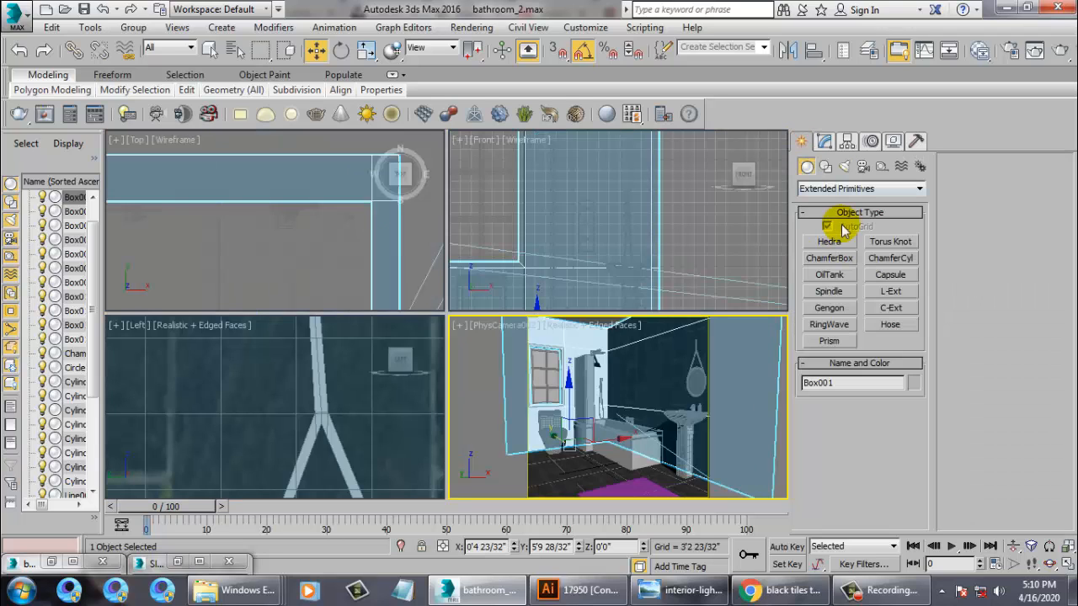
pyautogui.click(810, 189)
pyautogui.click(825, 207)
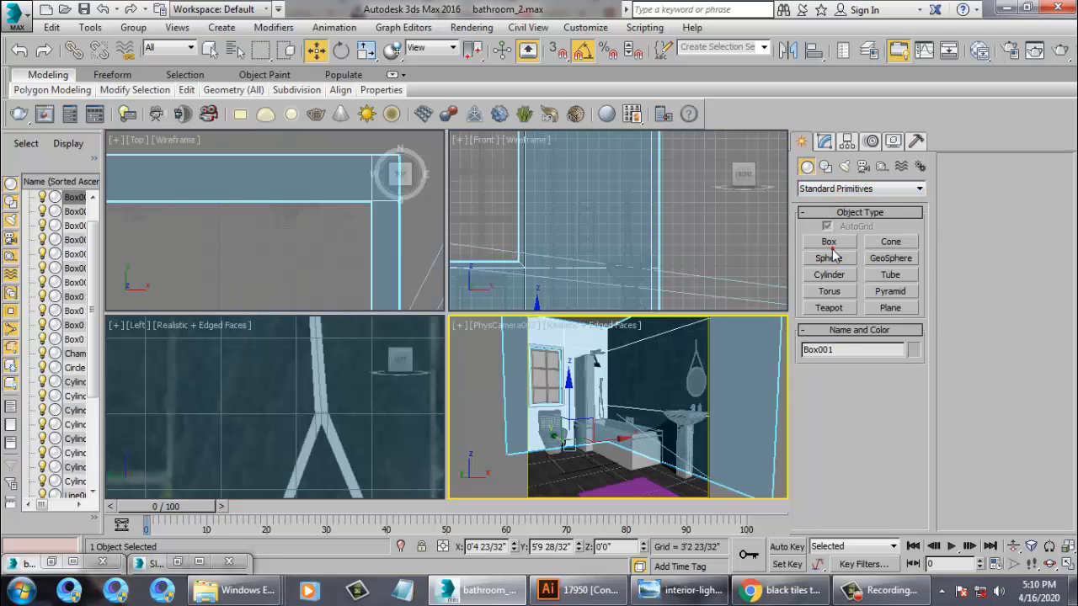
pyautogui.click(830, 243)
pyautogui.rightClick(281, 224)
pyautogui.hotkey('alt', 'w')
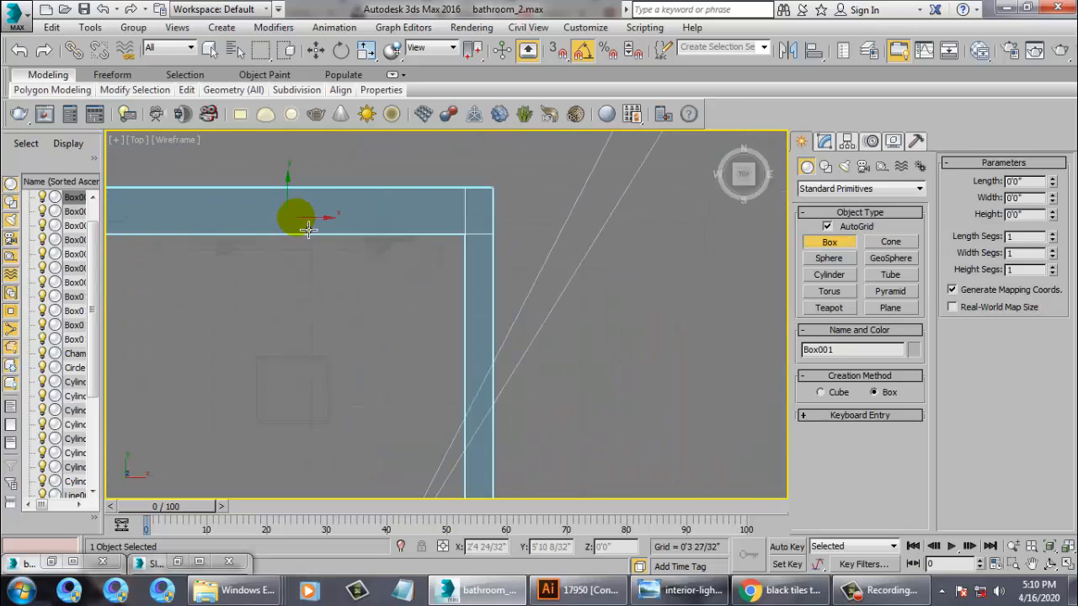
pyautogui.scroll(-8, 337, 242)
pyautogui.scroll(2, 402, 278)
pyautogui.scroll(4, 454, 221)
pyautogui.moveTo(212, 284); pyautogui.dragTo(472, 308, button='middle')
pyautogui.rightClick(511, 257)
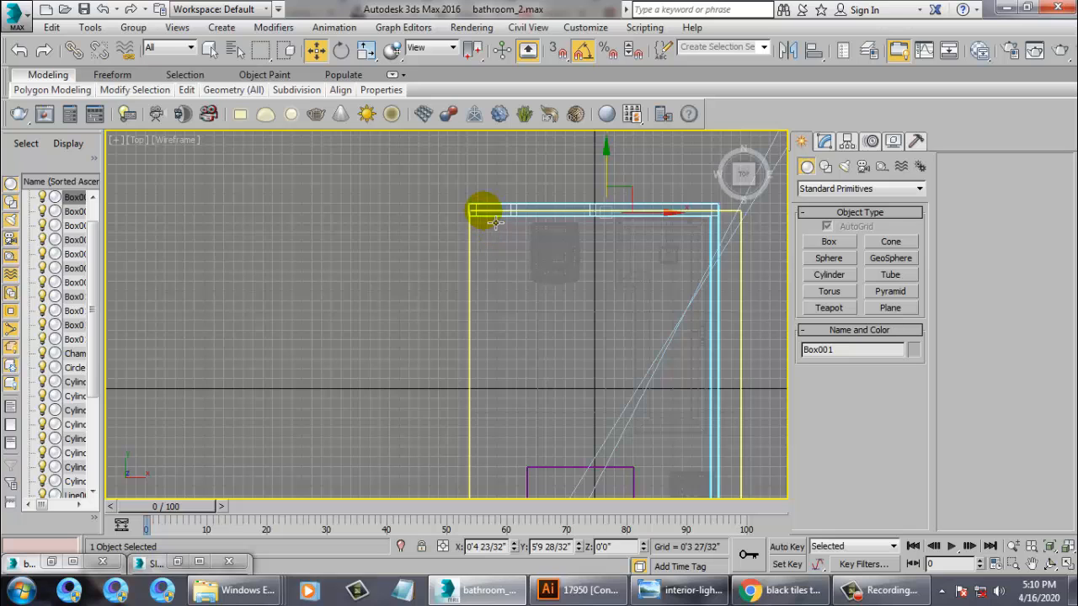
pyautogui.click(484, 210)
pyautogui.click(503, 216)
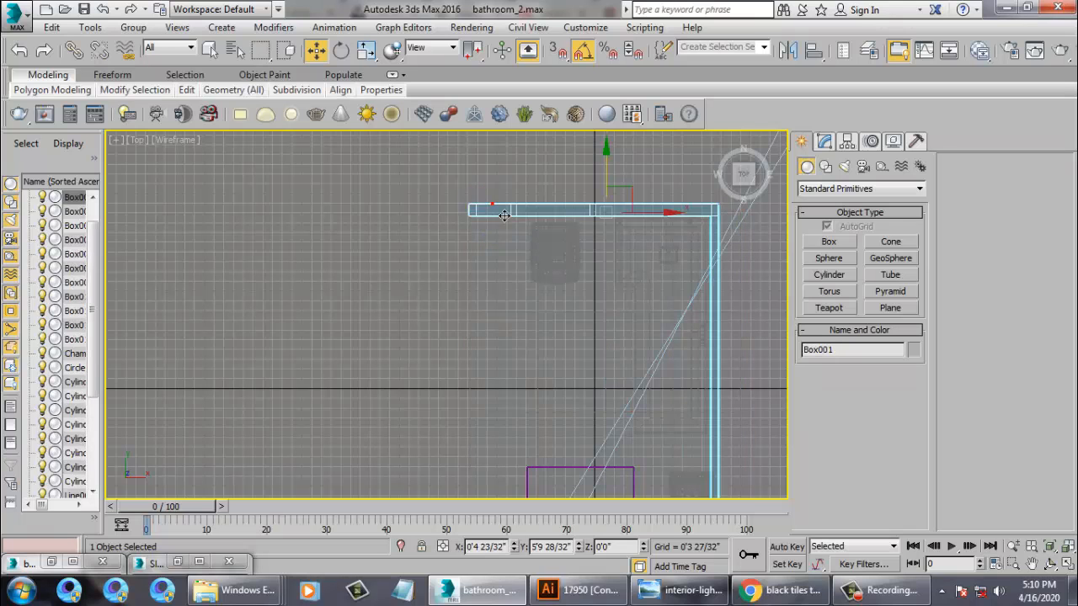
pyautogui.moveTo(599, 276)
pyautogui.mouseDown(button='middle')
pyautogui.moveTo(593, 175)
pyautogui.moveTo(597, 270)
pyautogui.mouseUp(button='middle')
pyautogui.scroll(-3, 601, 271)
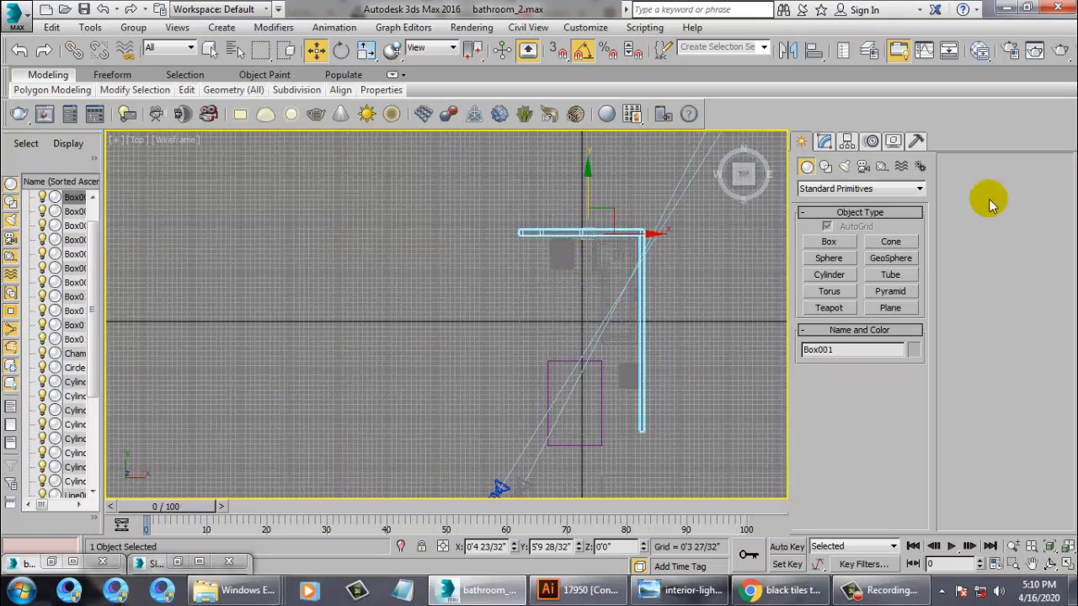
pyautogui.moveTo(519, 239); pyautogui.dragTo(558, 319, button='middle')
pyautogui.scroll(4, 558, 320)
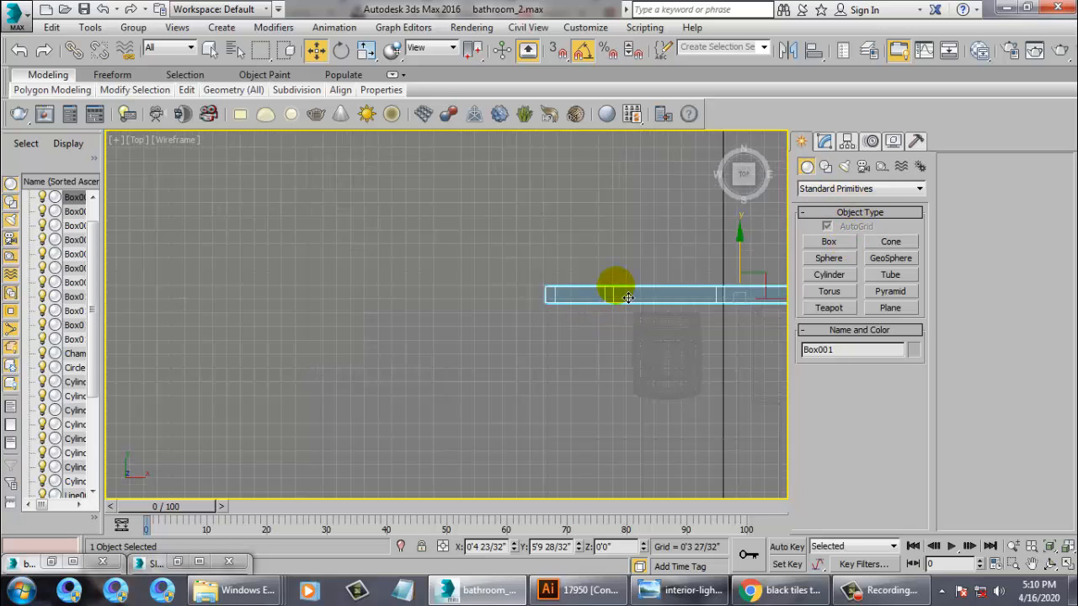
pyautogui.scroll(2, 615, 289)
pyautogui.hotkey('alt', 'w')
# Extrude the three narrow polygons at the free end of the window wall by 10'10" to form the opposite side wall
pyautogui.scroll(5, 620, 393)
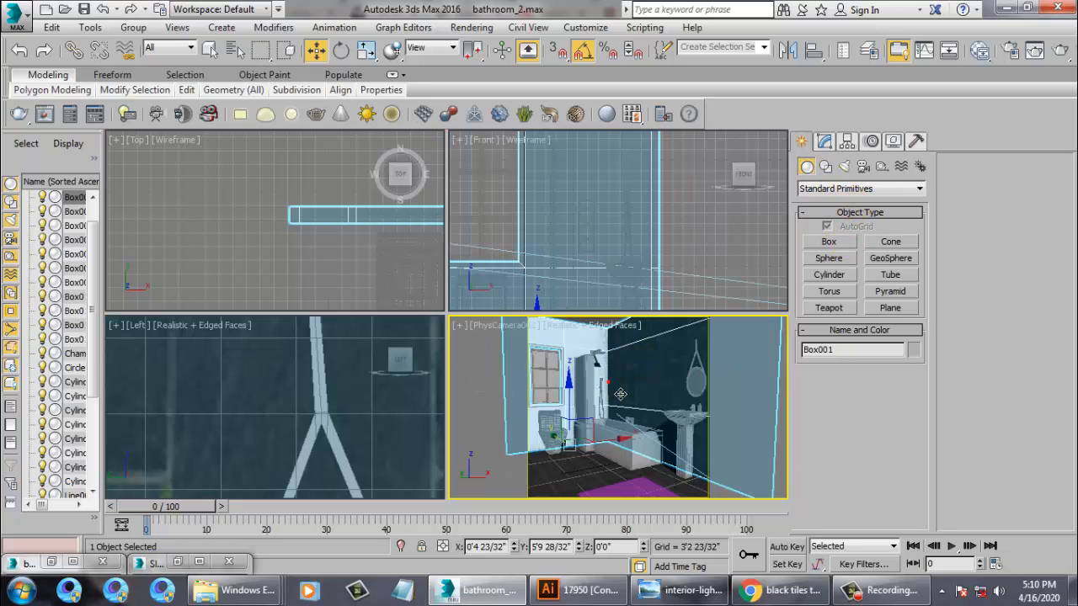
pyautogui.hotkey('alt', 'w')
pyautogui.scroll(-6, 466, 343)
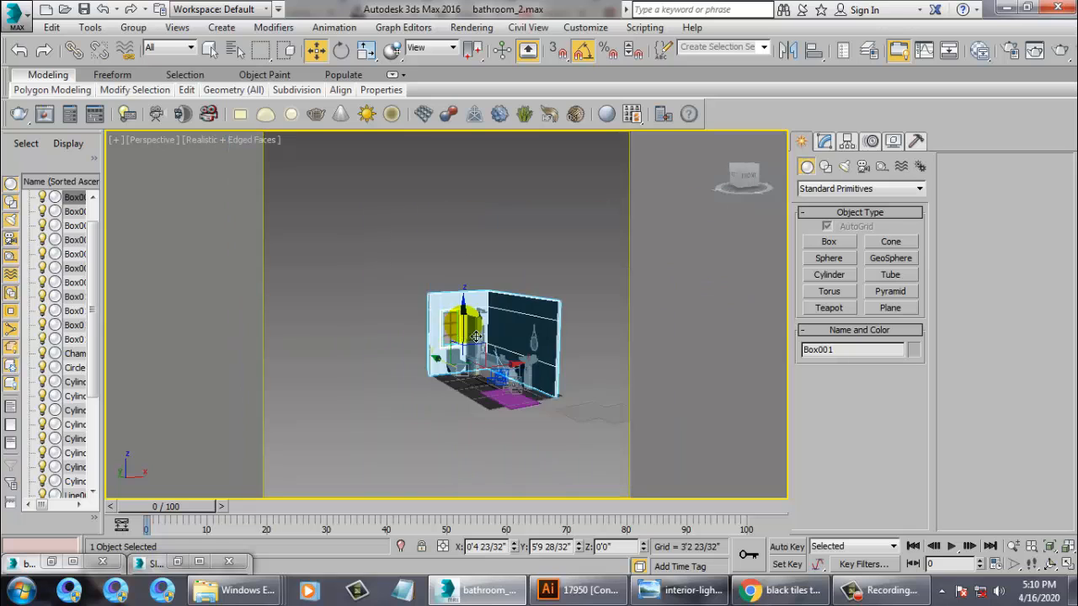
pyautogui.keyDown('alt'); pyautogui.moveTo(468, 333); pyautogui.dragTo(479, 329, button='middle'); pyautogui.keyUp('alt')
pyautogui.scroll(5, 478, 329)
pyautogui.moveTo(546, 346); pyautogui.dragTo(481, 285, button='middle')
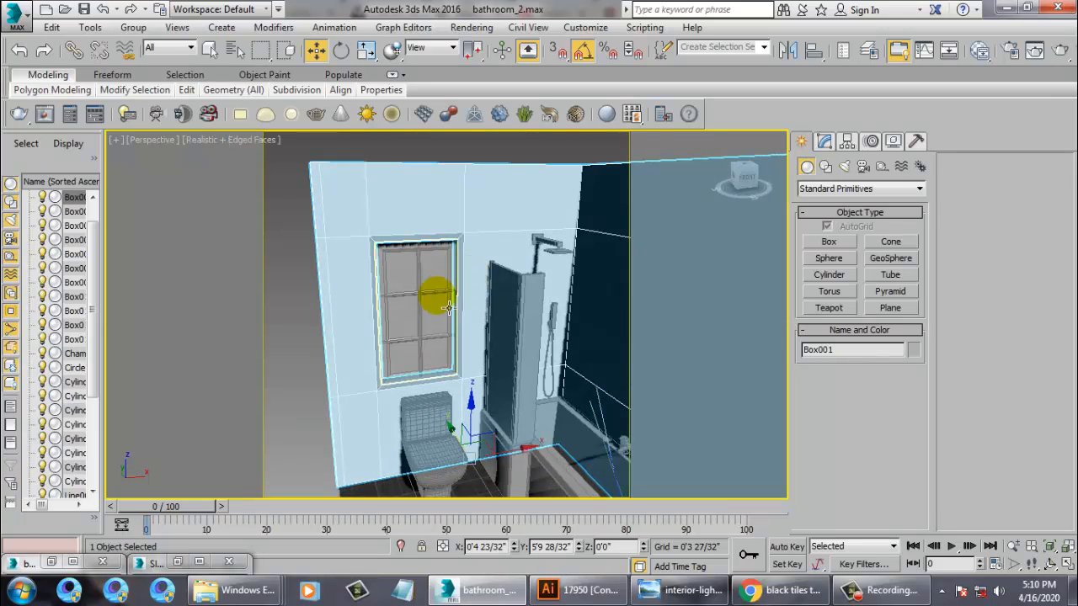
pyautogui.press('4')
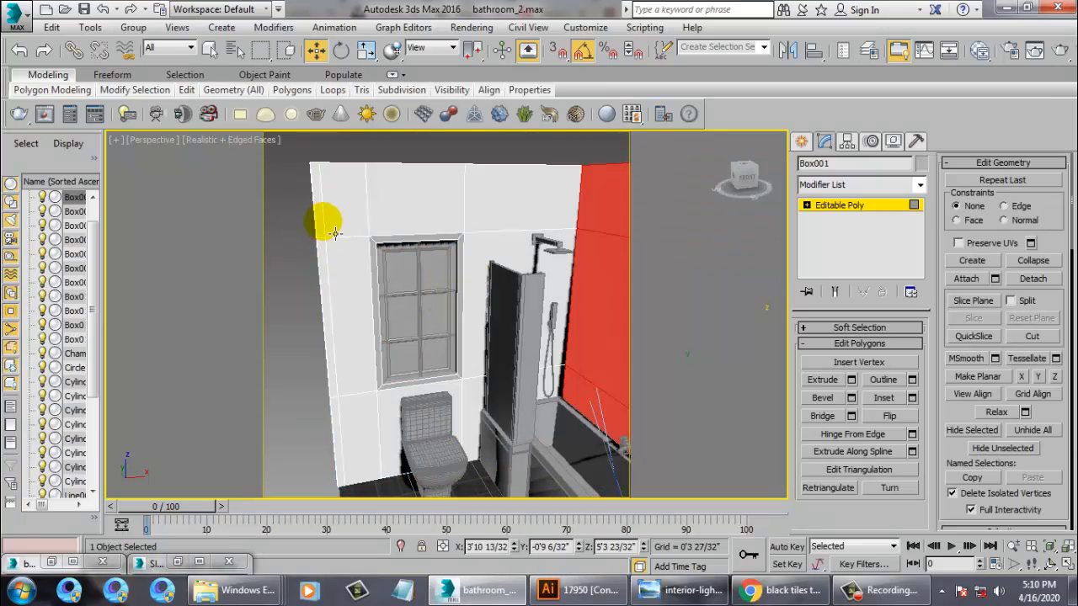
pyautogui.click(324, 222)
pyautogui.keyDown('ctrl'); pyautogui.click(332, 284); pyautogui.keyUp('ctrl')
pyautogui.keyDown('ctrl'); pyautogui.click(348, 427); pyautogui.keyUp('ctrl')
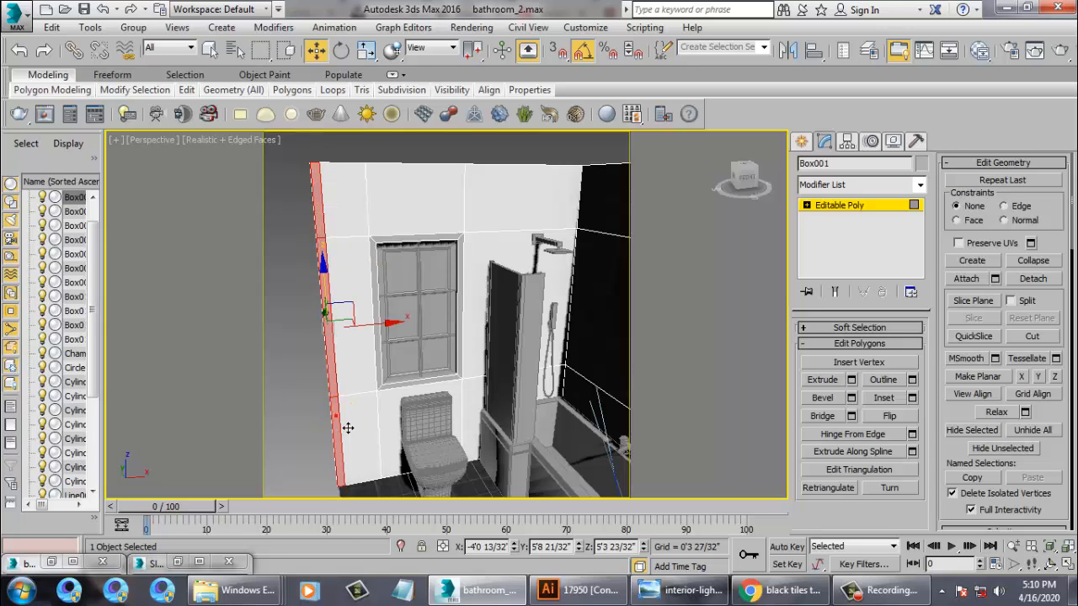
pyautogui.click(851, 379)
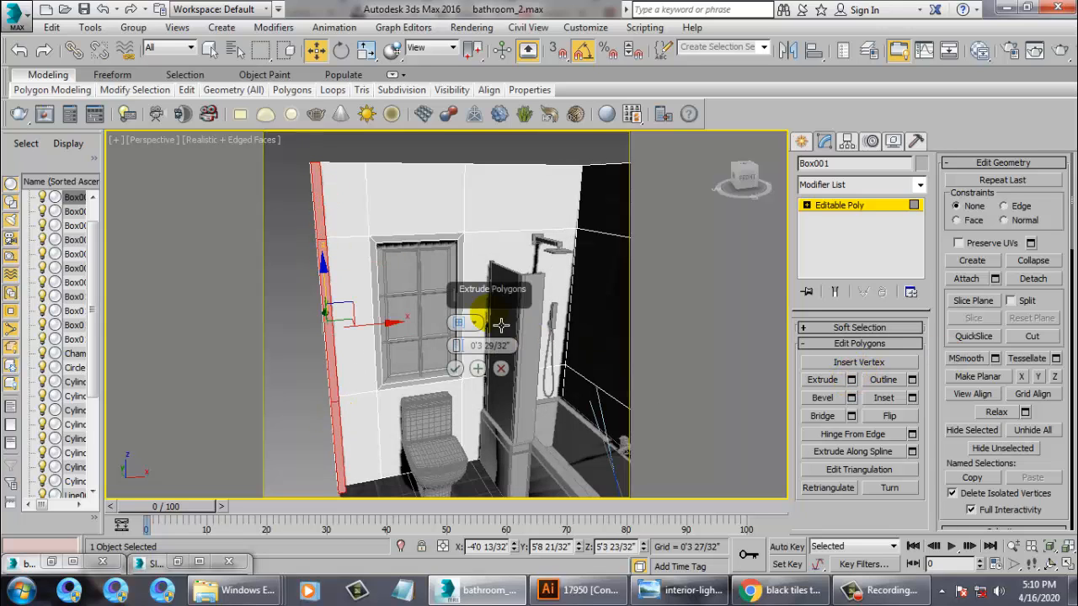
pyautogui.moveTo(464, 341); pyautogui.dragTo(376, 250)
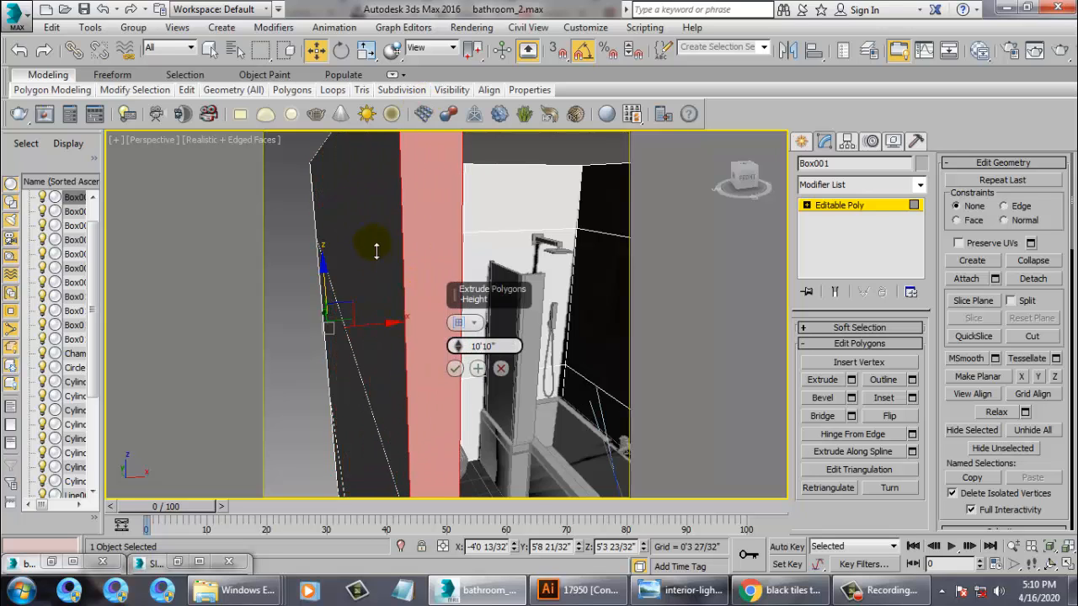
pyautogui.click(455, 369)
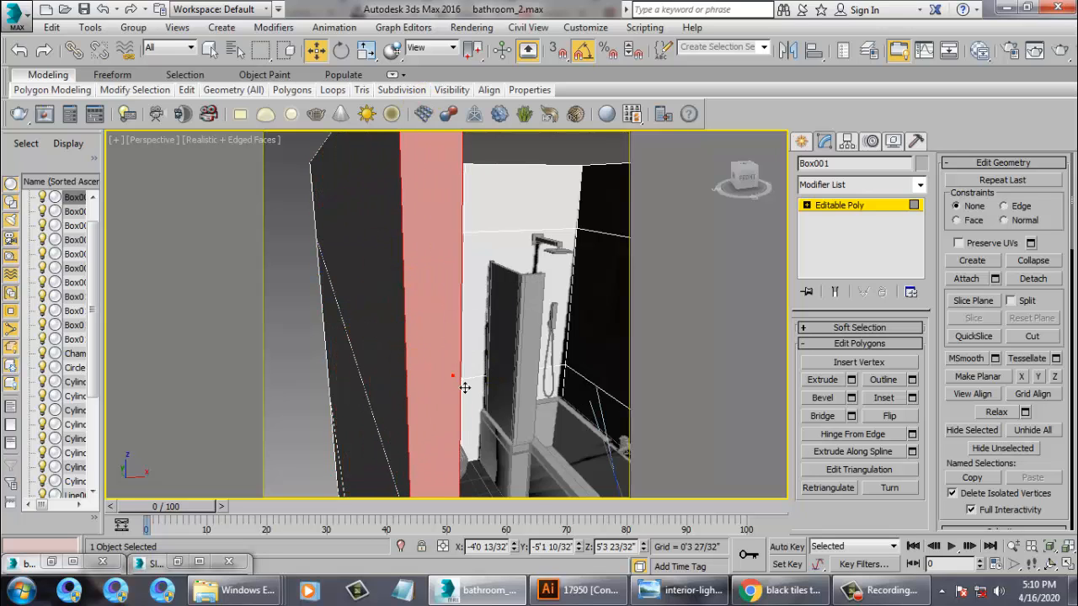
# Shorten the extruded side wall in the Top view by moving its end polygons along Y to about -0'11 24/32", then leave polygon editing
pyautogui.scroll(-15, 505, 345)
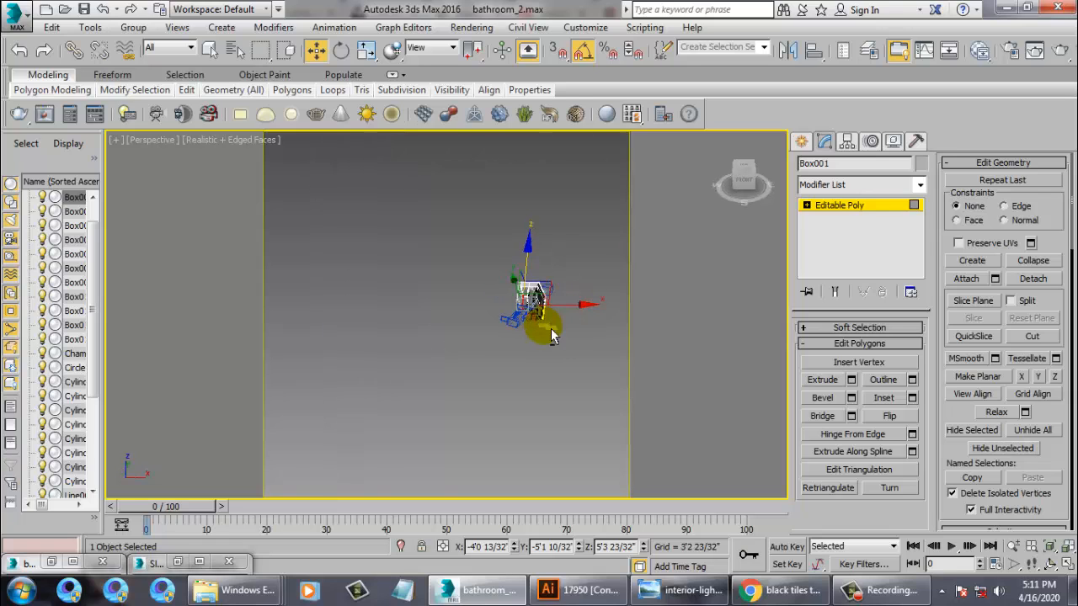
pyautogui.press('c')
pyautogui.doubleClick(500, 190)
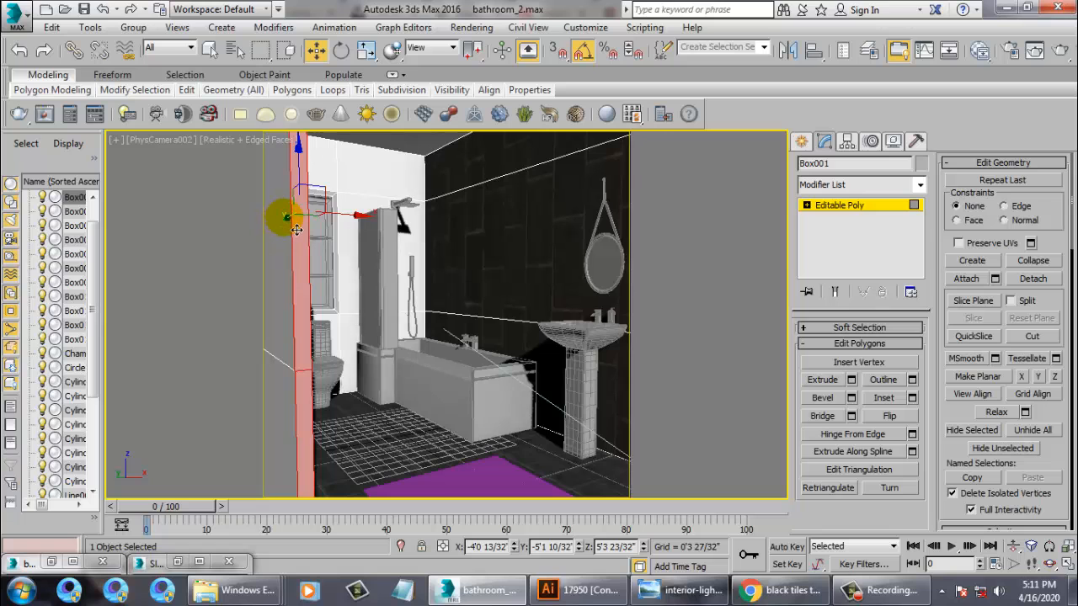
pyautogui.hotkey('alt', 'w')
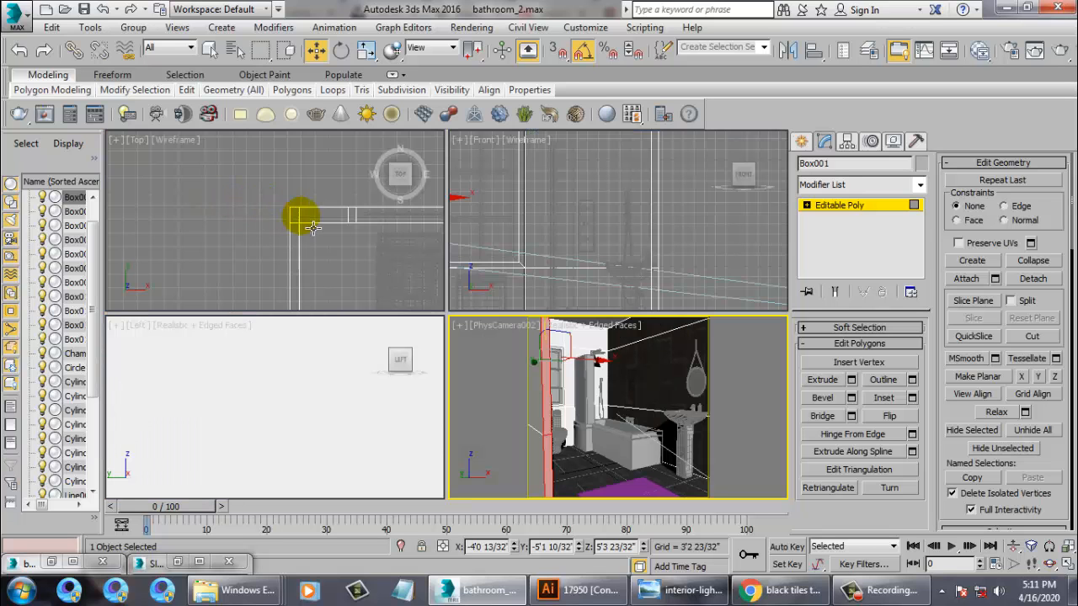
pyautogui.rightClick(250, 230)
pyautogui.hotkey('alt', 'w')
pyautogui.scroll(-5, 291, 205)
pyautogui.moveTo(300, 191); pyautogui.dragTo(334, 259, button='middle')
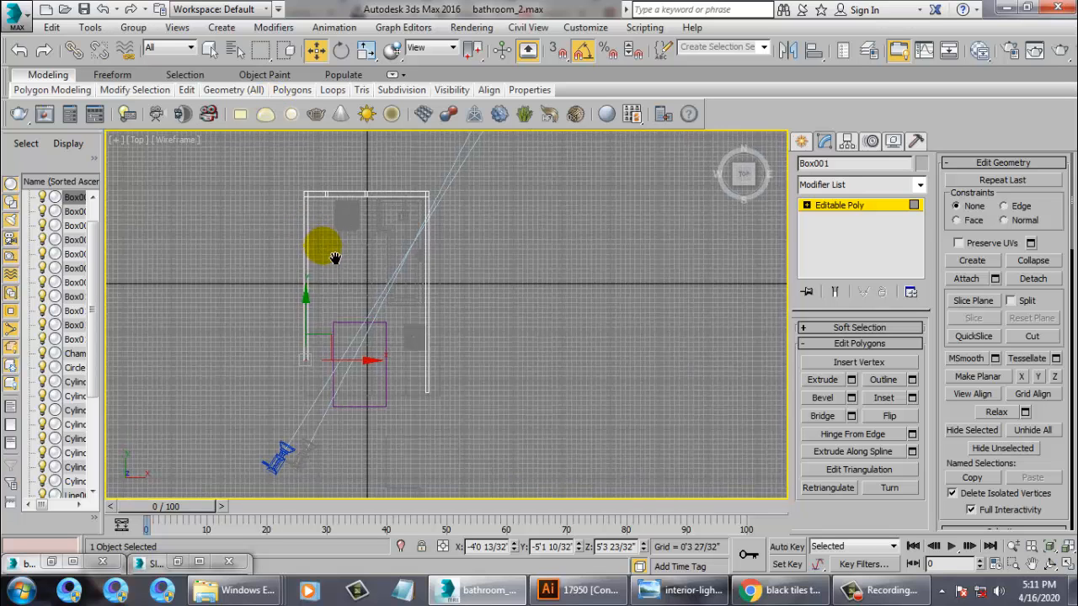
pyautogui.hotkey('alt', 'w')
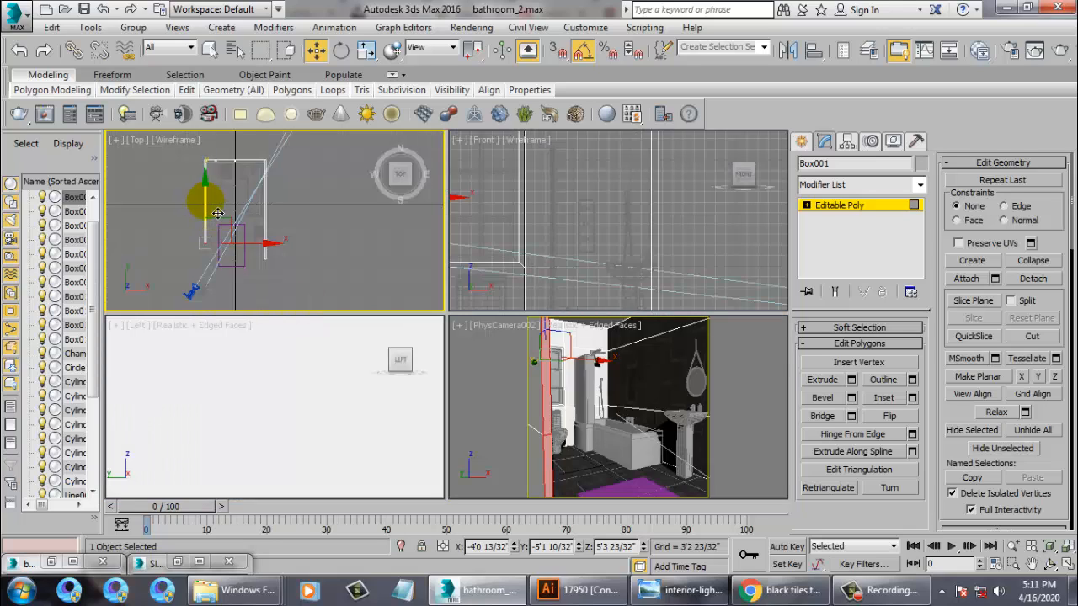
pyautogui.moveTo(217, 213); pyautogui.dragTo(208, 150)
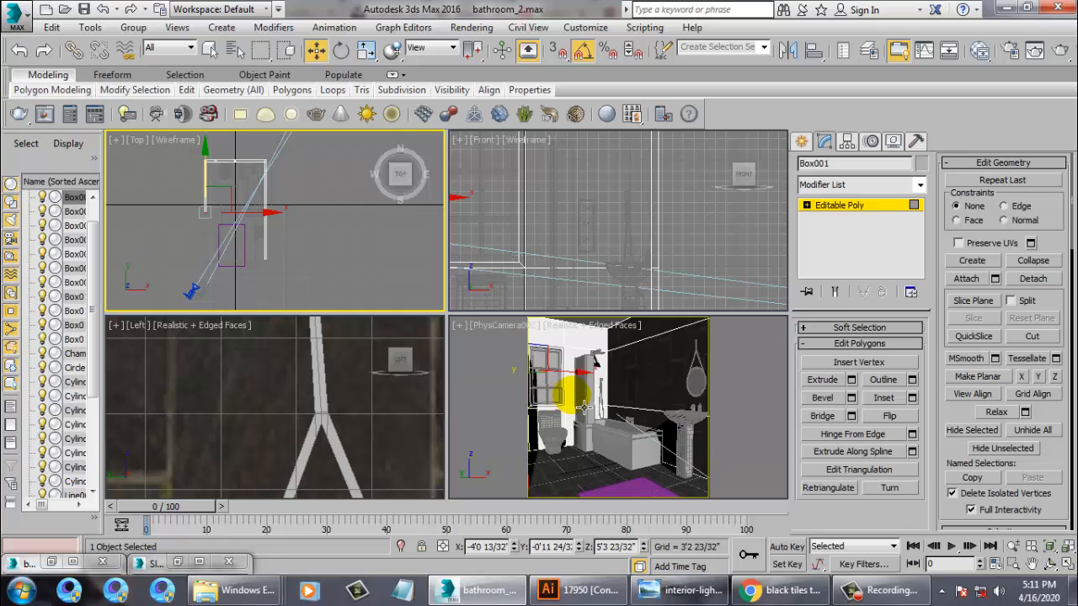
pyautogui.click(627, 403)
pyautogui.hotkey('alt', 'w')
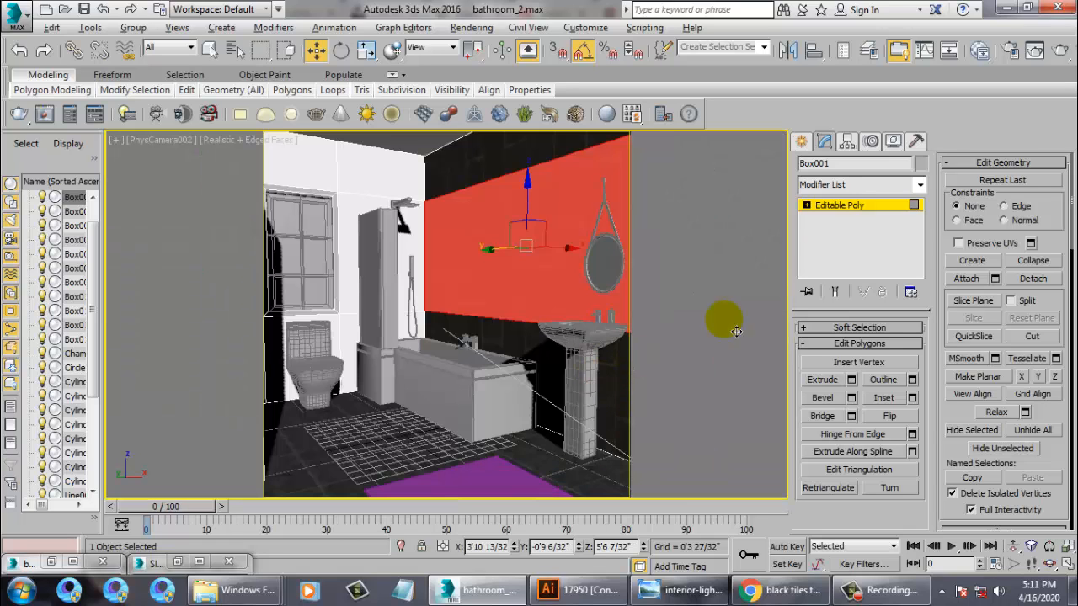
pyautogui.click(845, 203)
# Draw a box in the Top view that covers the whole room plan, from the window wall's outer corner to the long wall's end
pyautogui.click(801, 142)
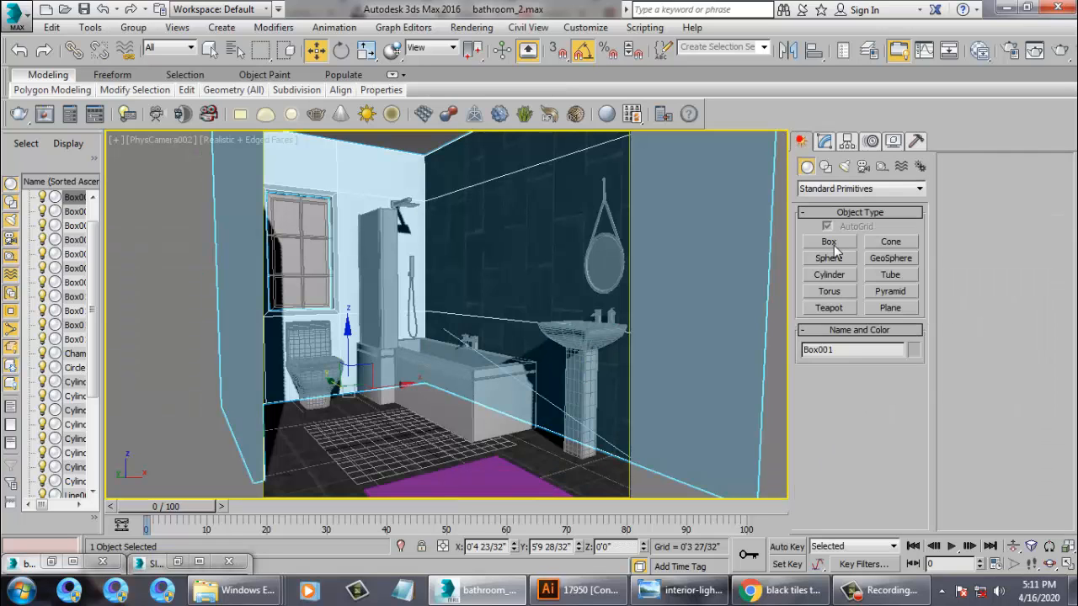
pyautogui.click(833, 242)
pyautogui.hotkey('alt', 'w')
pyautogui.moveTo(299, 199); pyautogui.dragTo(301, 198, button='middle')
pyautogui.hotkey('alt', 'w')
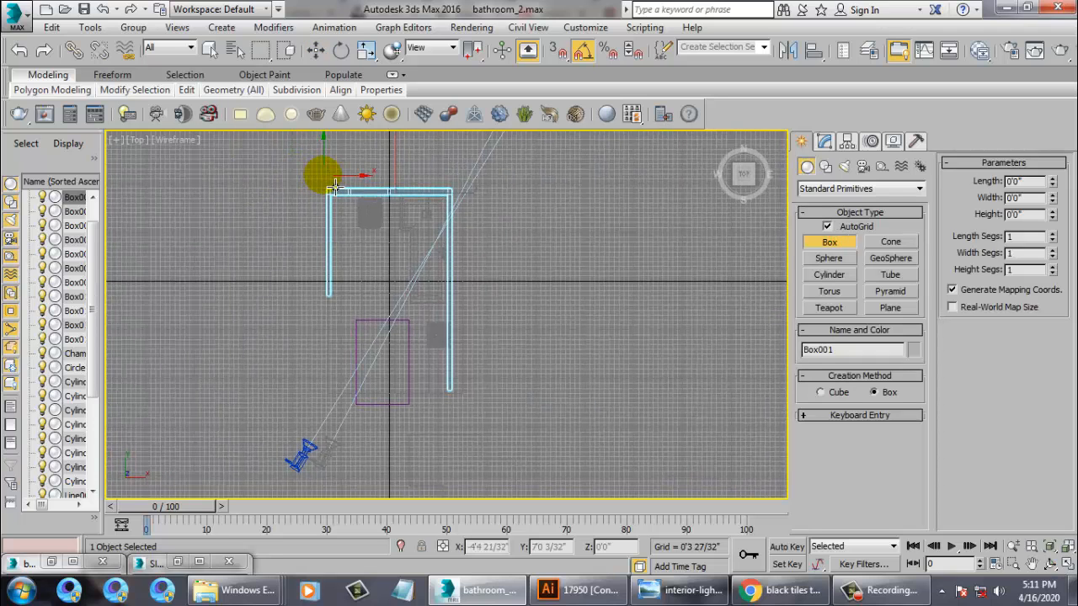
pyautogui.moveTo(327, 179)
pyautogui.mouseDown()
pyautogui.moveTo(449, 378)
pyautogui.moveTo(431, 418)
pyautogui.moveTo(464, 414)
pyautogui.moveTo(460, 422)
pyautogui.moveTo(448, 424)
pyautogui.moveTo(462, 403)
pyautogui.mouseUp()
pyautogui.press('F3')
pyautogui.click(462, 399)
pyautogui.rightClick(463, 399)
pyautogui.moveTo(421, 229); pyautogui.dragTo(426, 238, button='middle')
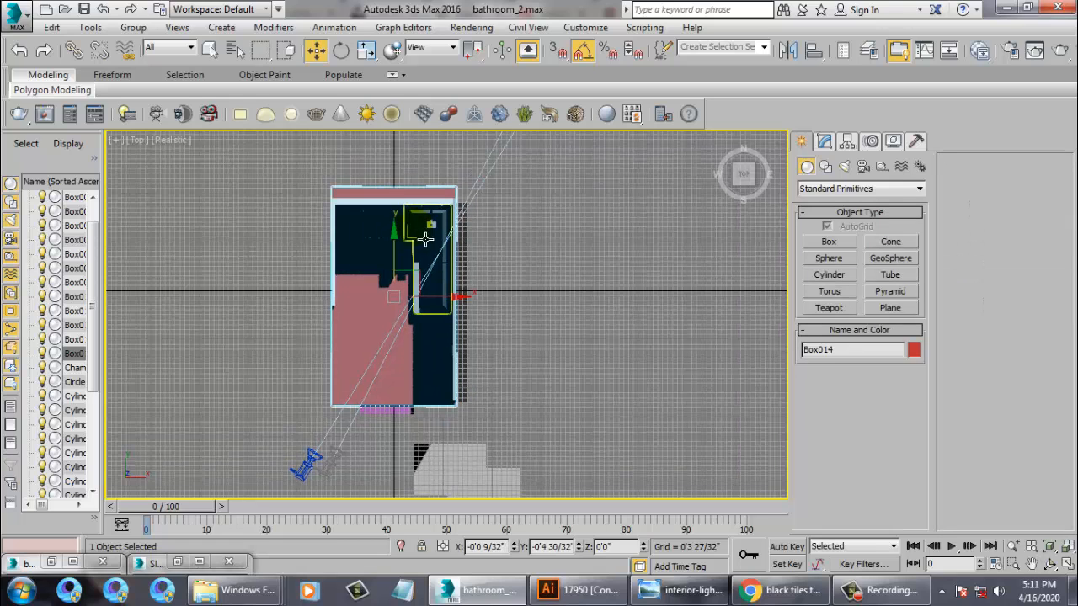
# Convert the new box to an Editable Poly and move its window-side vertices inward to about Y 5'10 13/32"
pyautogui.rightClick(375, 255)
pyautogui.moveTo(454, 412)
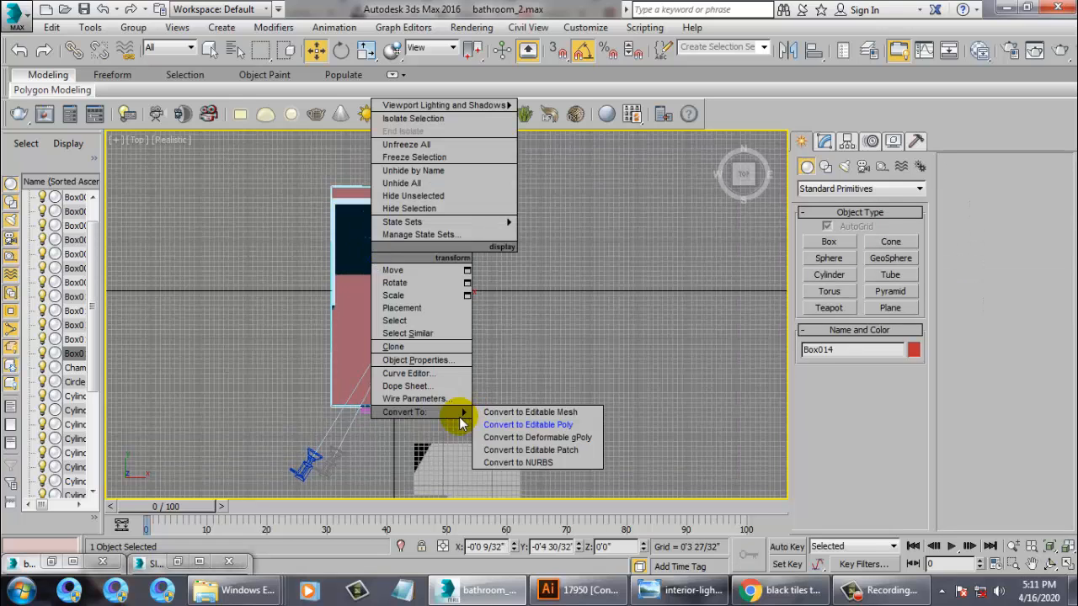
pyautogui.click(529, 425)
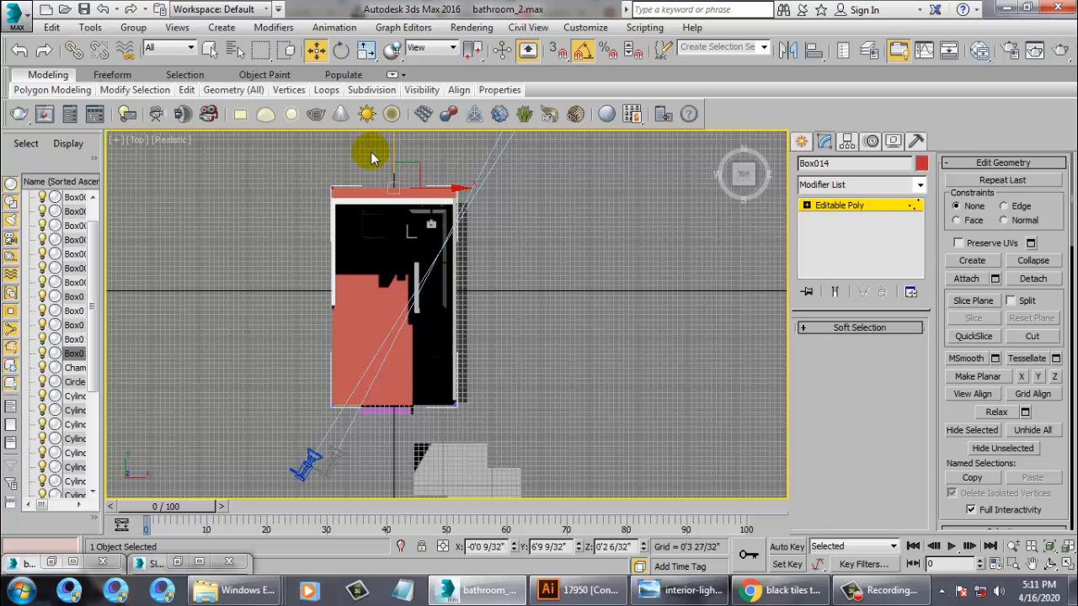
pyautogui.moveTo(409, 170); pyautogui.dragTo(420, 186)
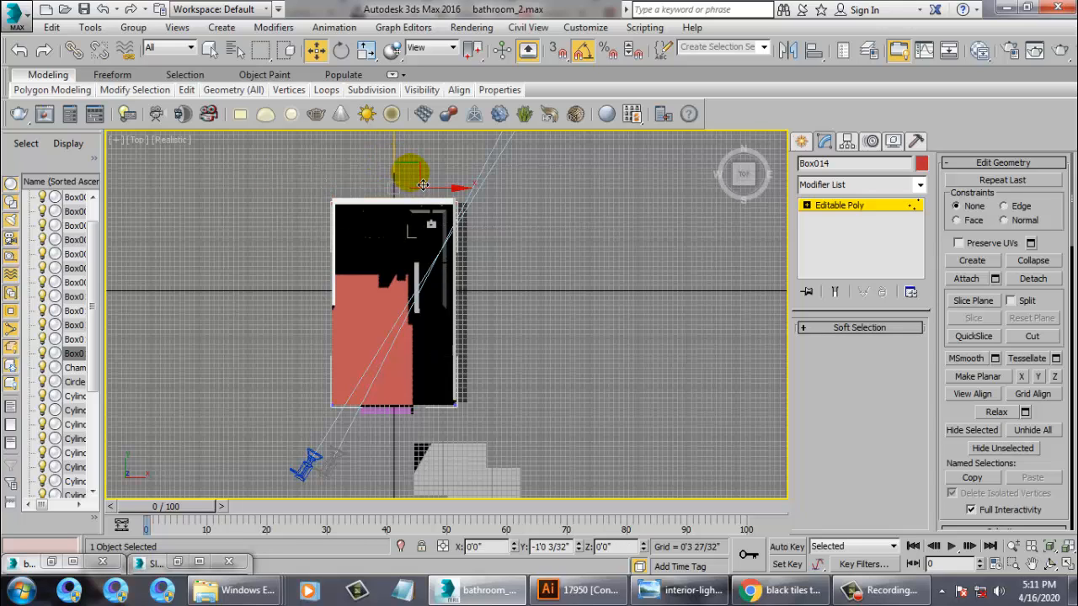
# Scale the whole box down in height in the Left view to make it a thin slab
pyautogui.hotkey('alt', 'w')
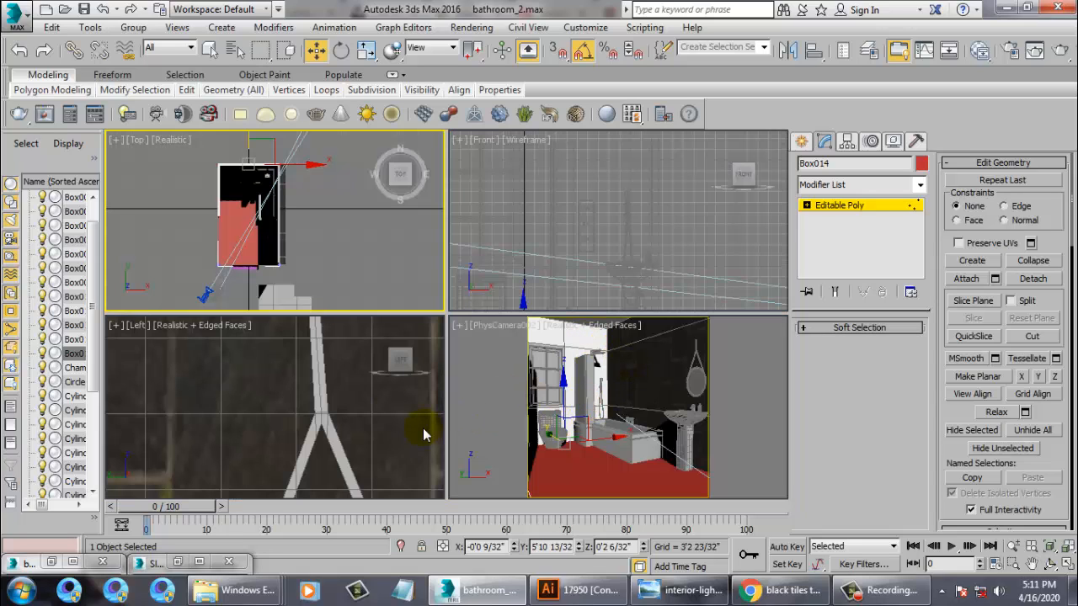
pyautogui.click(379, 381)
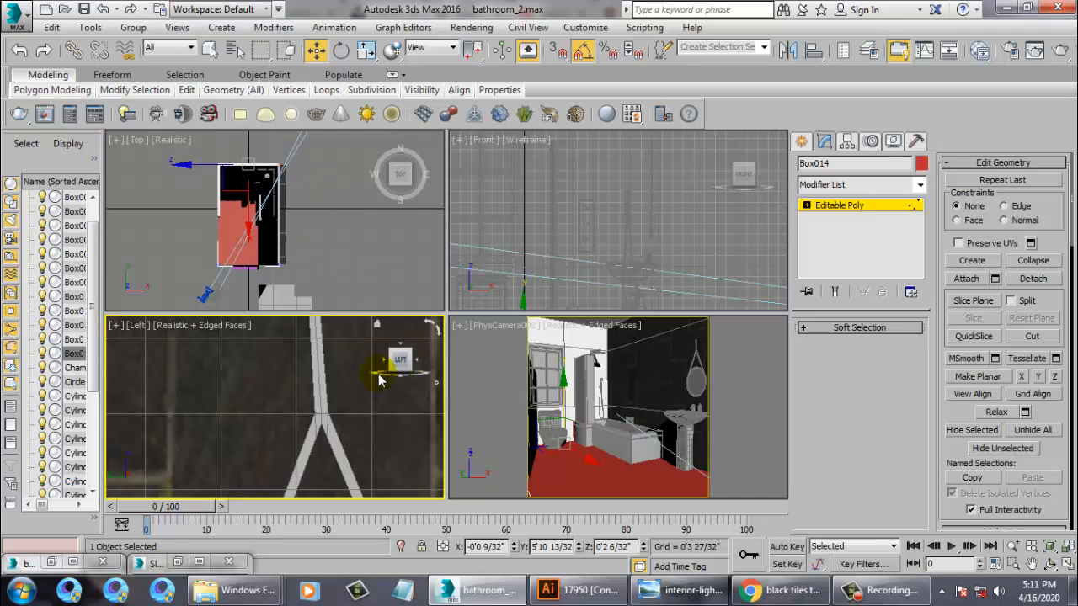
pyautogui.hotkey('alt', 'w')
pyautogui.scroll(-6, 407, 346)
pyautogui.moveTo(430, 347); pyautogui.dragTo(451, 307, button='middle')
pyautogui.click(828, 206)
pyautogui.press('r')
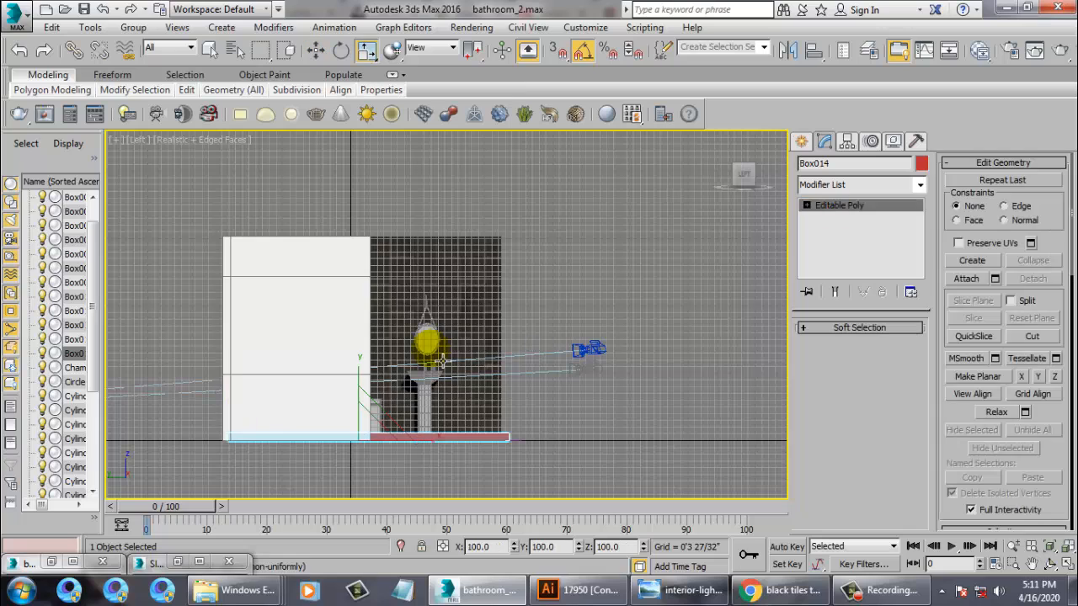
pyautogui.press('w')
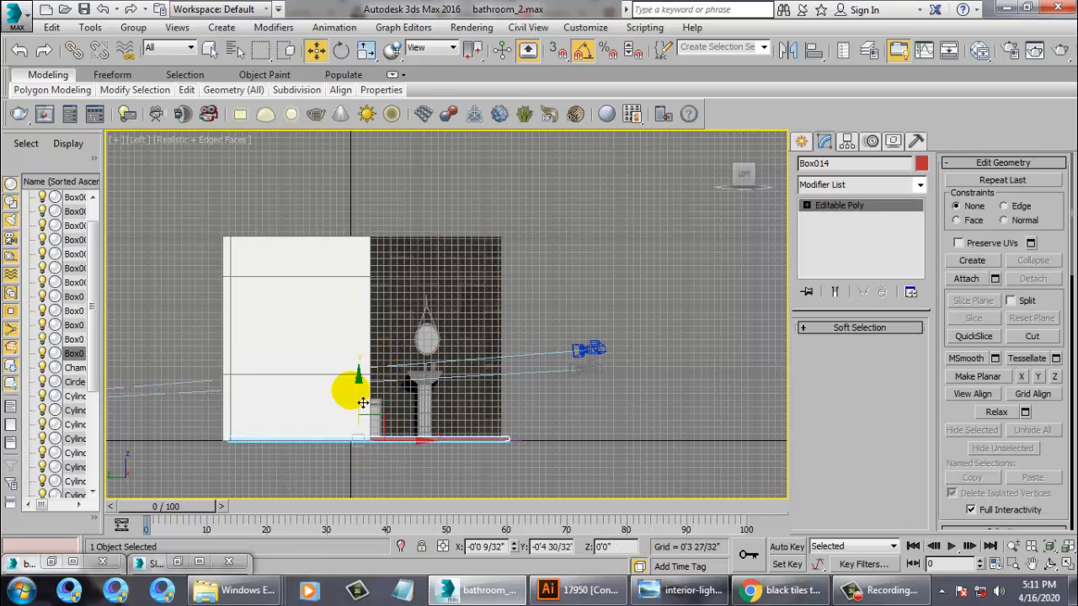
# Raise the thin slab in the Left view to about Z 9'9 7/32" onto the wall tops and shift it slightly lengthwise to cover the room
pyautogui.moveTo(371, 403); pyautogui.dragTo(455, 199)
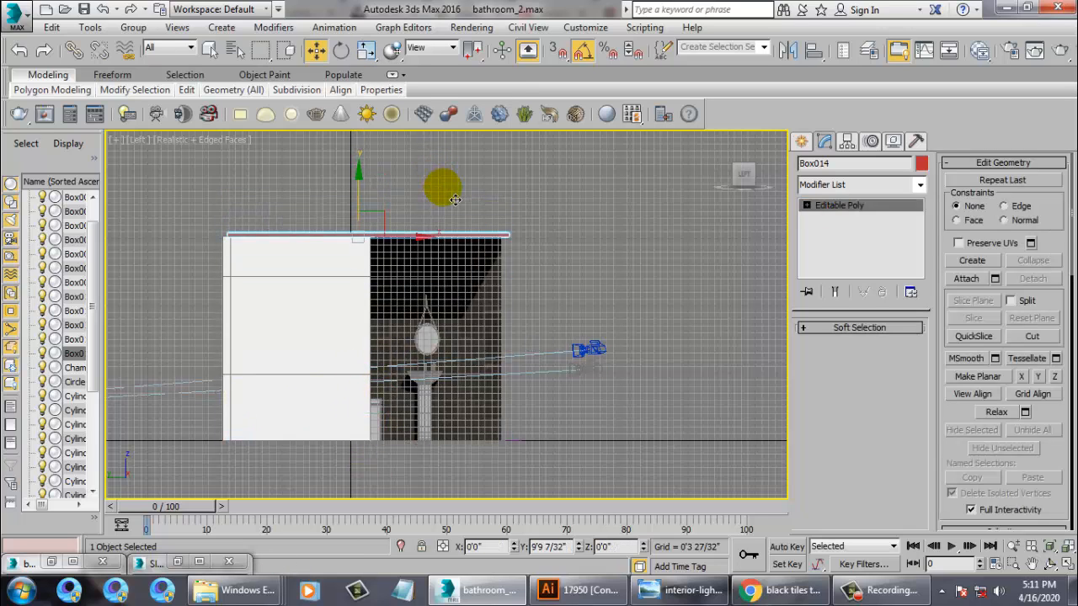
pyautogui.scroll(3, 455, 203)
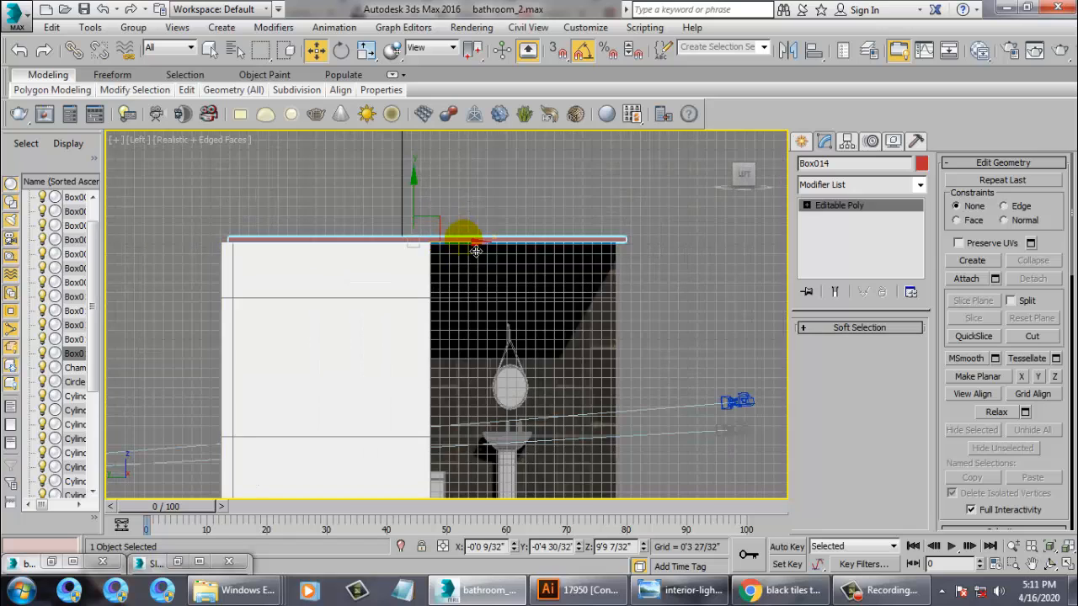
pyautogui.moveTo(475, 254); pyautogui.dragTo(468, 254)
# Widen the ceiling slab to about 101.4% along X in the Front view so it spans the outer walls
pyautogui.hotkey('alt', 'w')
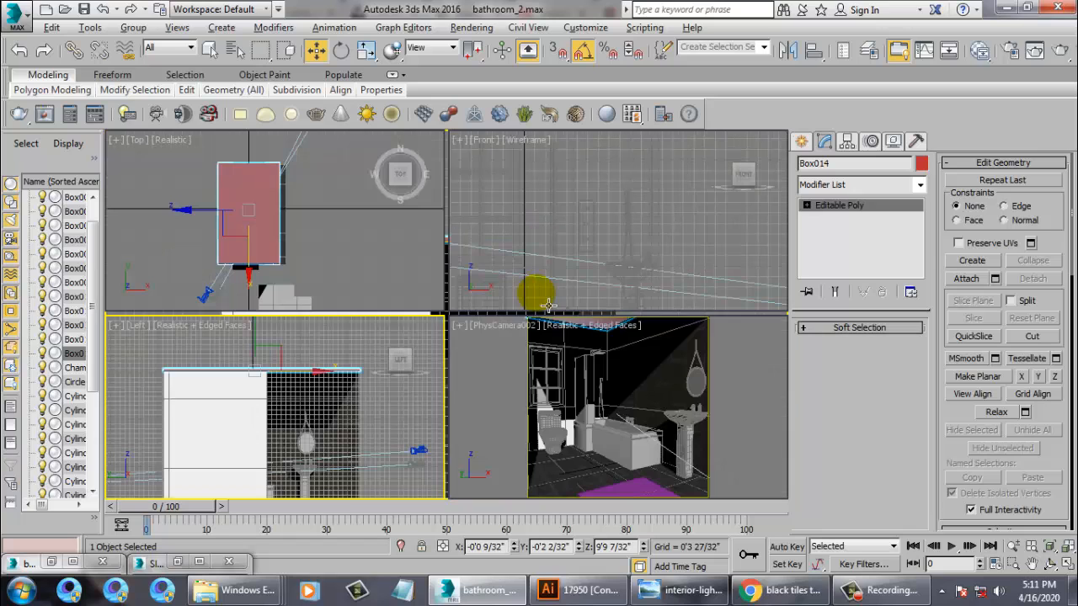
pyautogui.click(620, 384)
pyautogui.hotkey('alt', 'w')
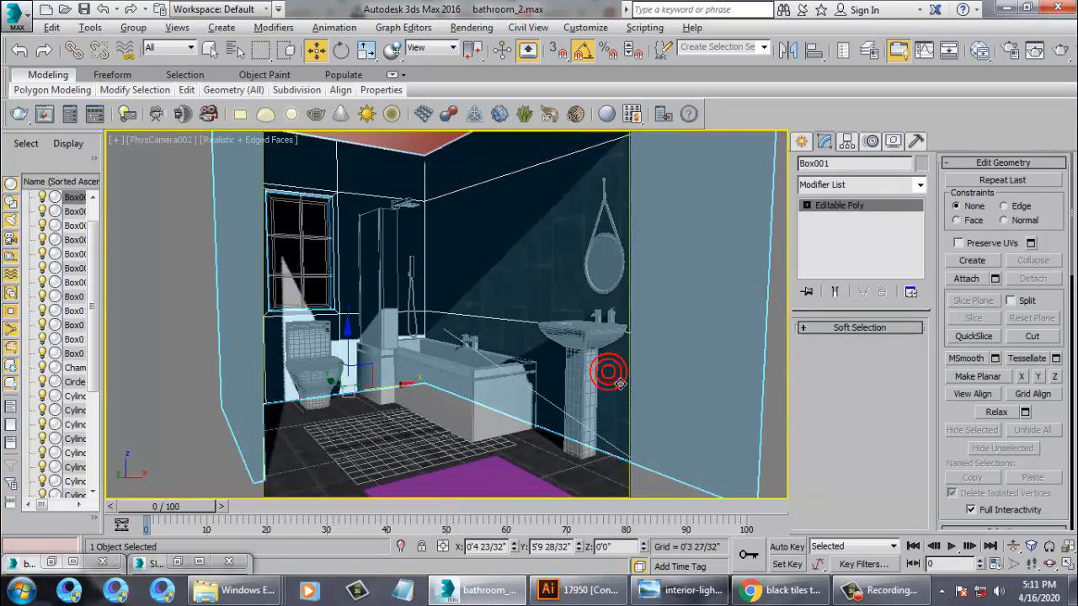
pyautogui.hotkey('alt', 'w')
pyautogui.rightClick(678, 221)
pyautogui.hotkey('alt', 'w')
pyautogui.scroll(-5, 673, 226)
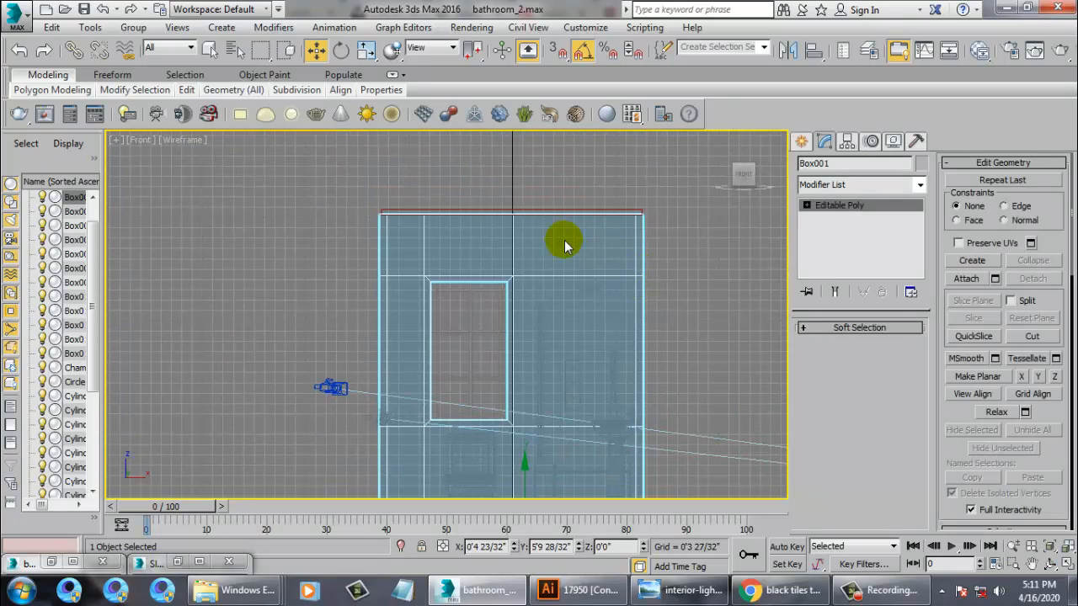
pyautogui.scroll(5, 517, 289)
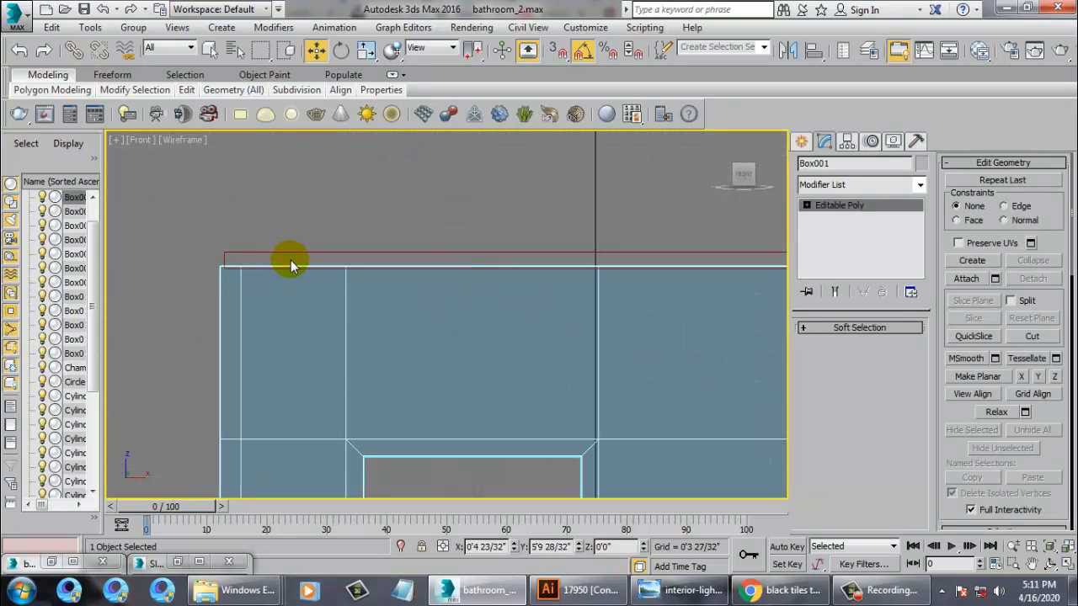
pyautogui.click(292, 252)
pyautogui.scroll(-5, 396, 239)
pyautogui.scroll(3, 480, 231)
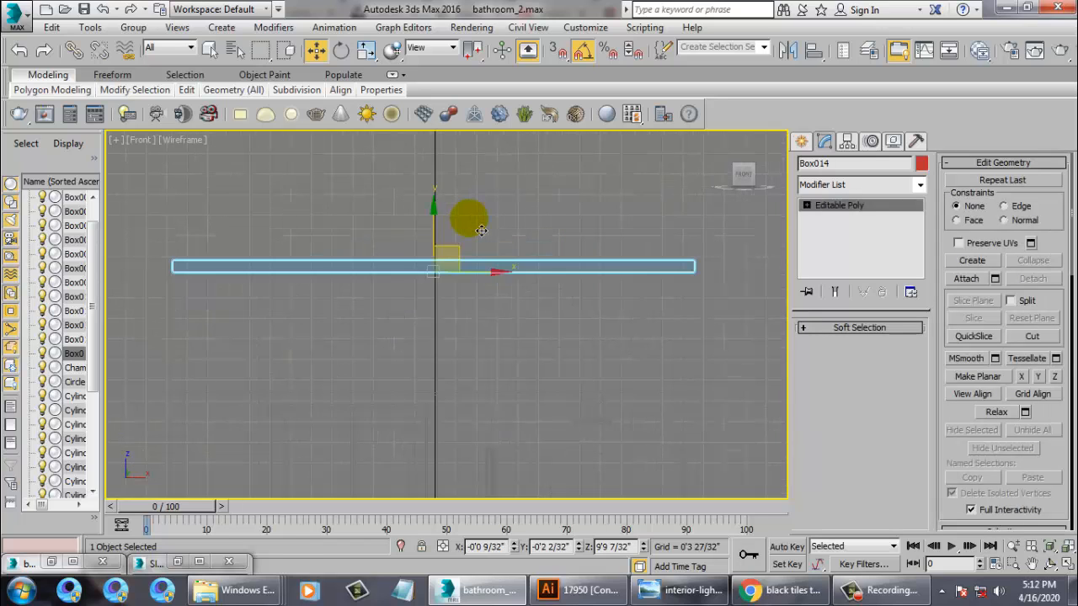
pyautogui.press('r')
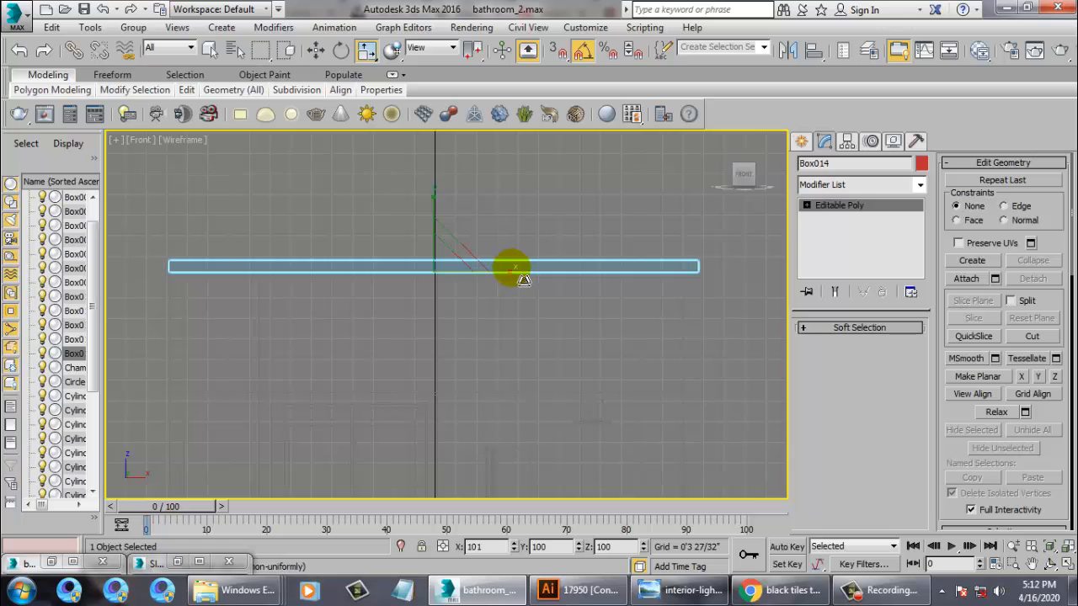
# Assign the white VRayMtl Material #3 to the ceiling slab
pyautogui.hotkey('alt', 'w')
pyautogui.click(596, 371)
pyautogui.hotkey('alt', 'w')
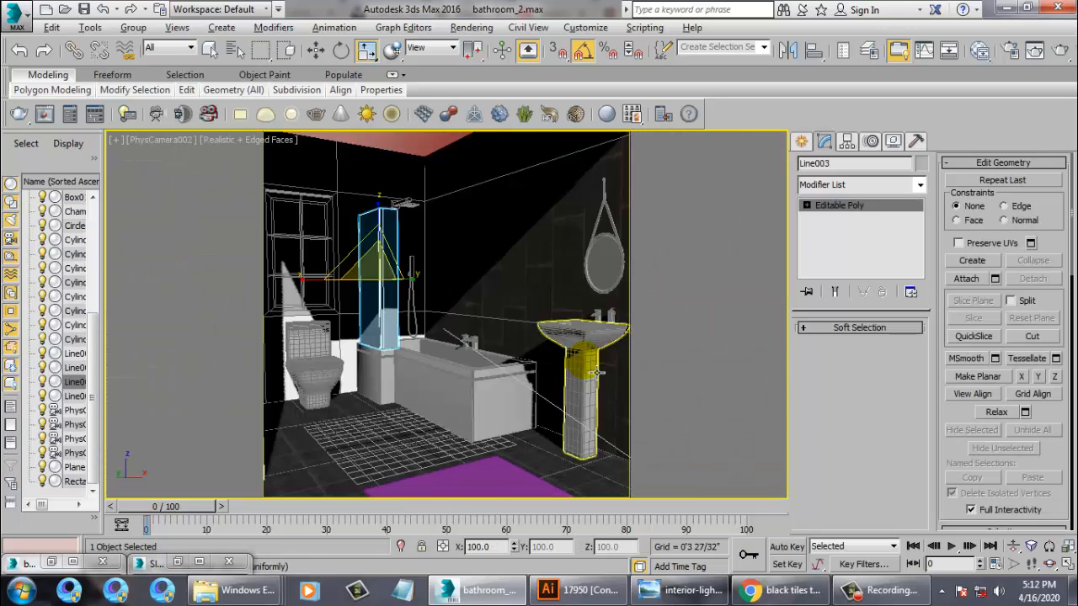
pyautogui.click(419, 145)
pyautogui.press('m')
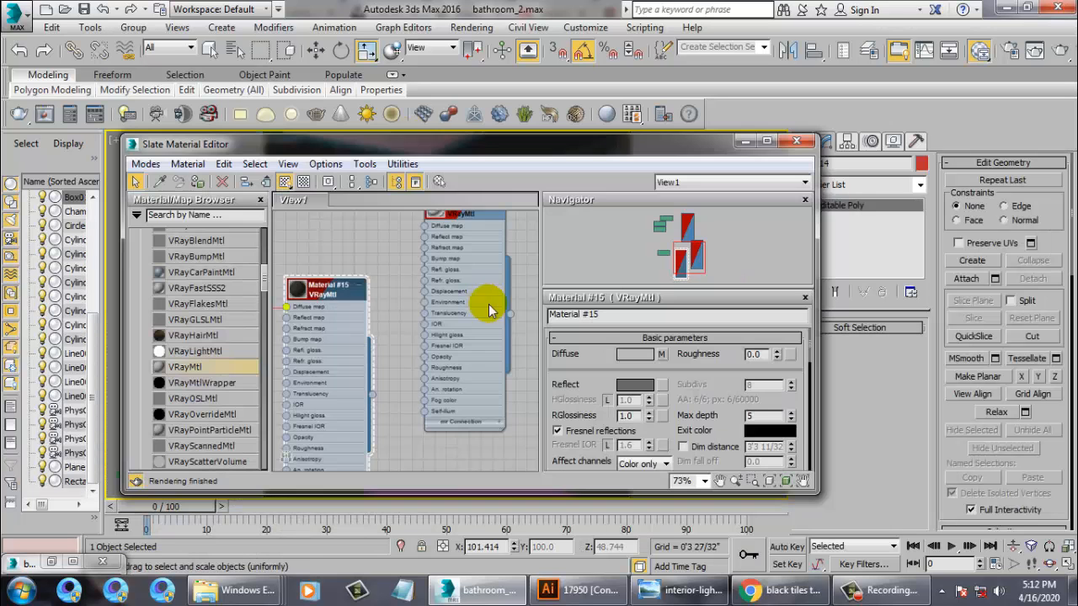
pyautogui.moveTo(450, 223); pyautogui.dragTo(455, 361)
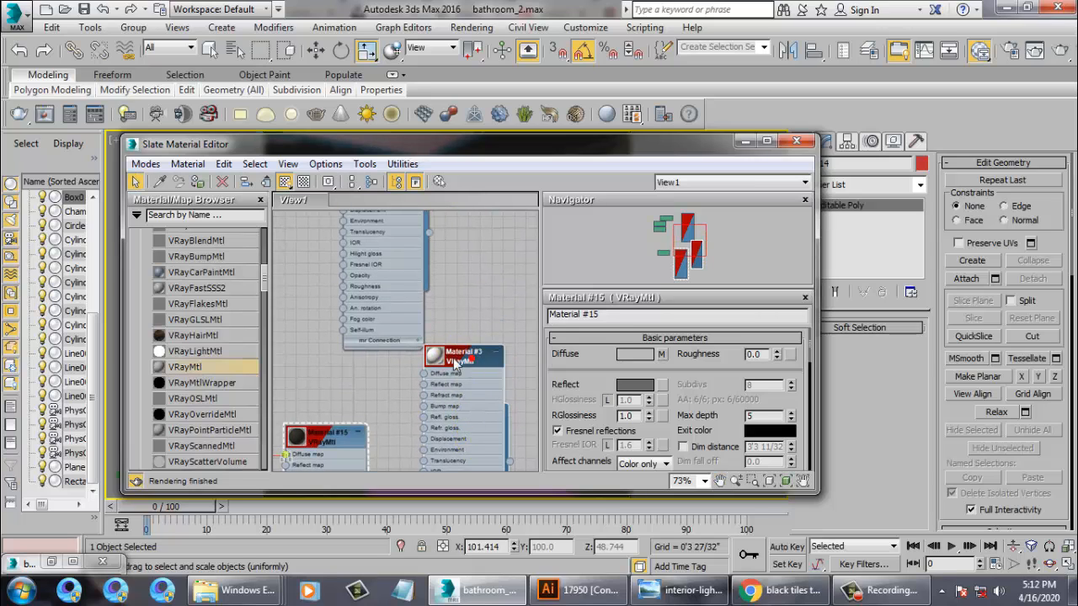
pyautogui.click(196, 182)
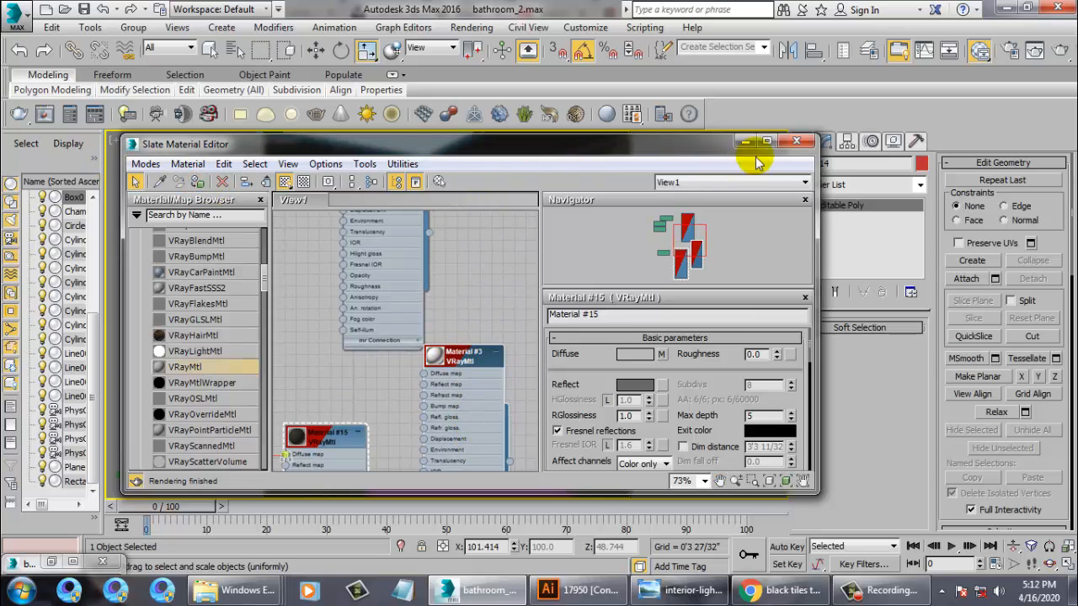
pyautogui.click(744, 142)
# Change the camera view's display style from Realistic to Shaded
pyautogui.click(455, 186)
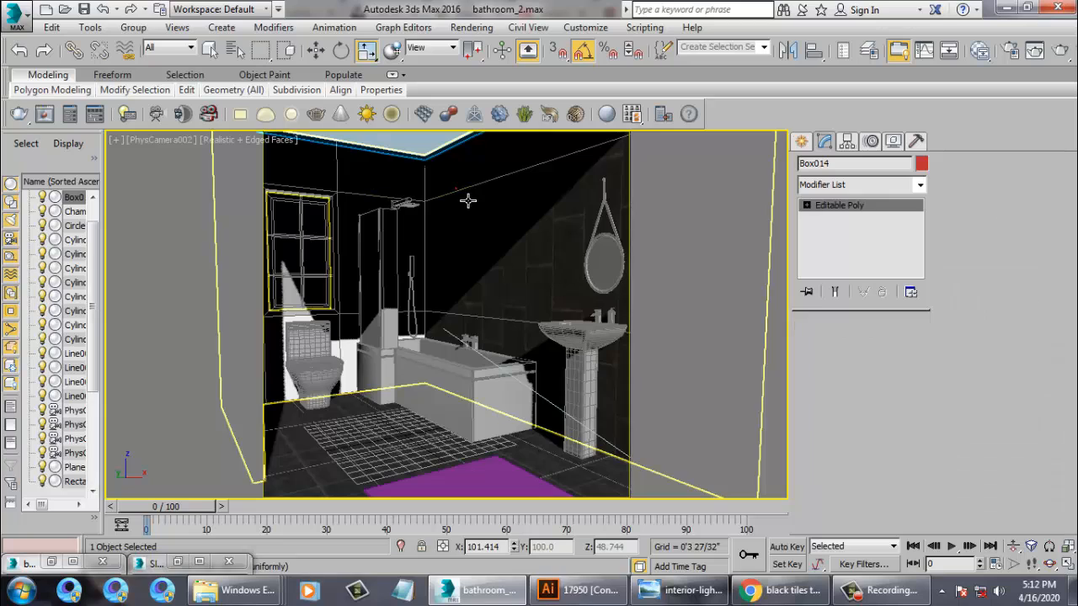
pyautogui.click(278, 143)
pyautogui.click(308, 178)
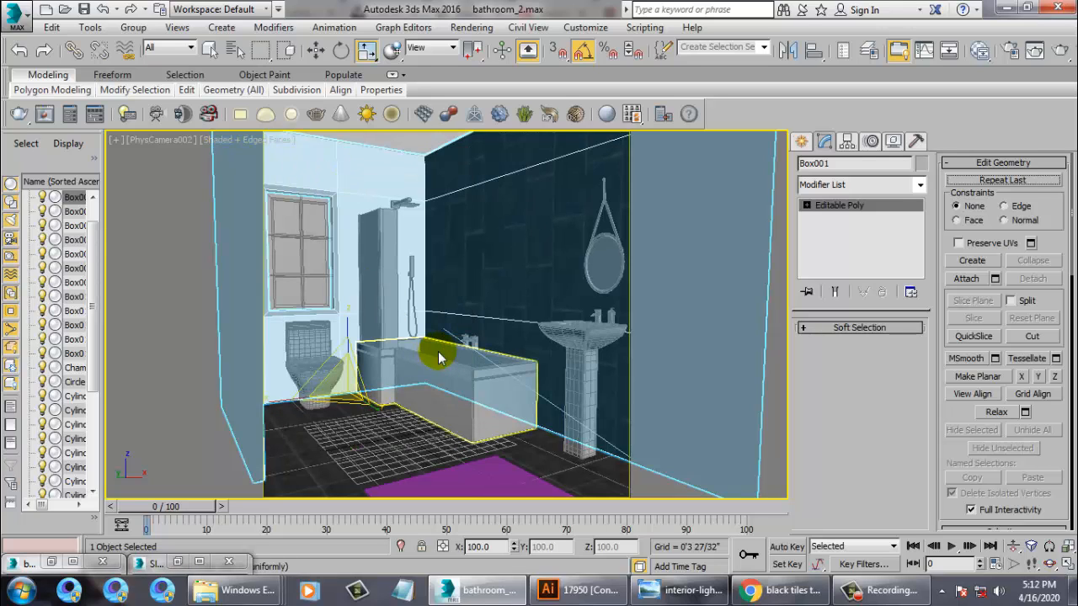
# Change the camera view to Perspective, framed from the shower screen out to the exterior of the side wall
pyautogui.click(478, 486)
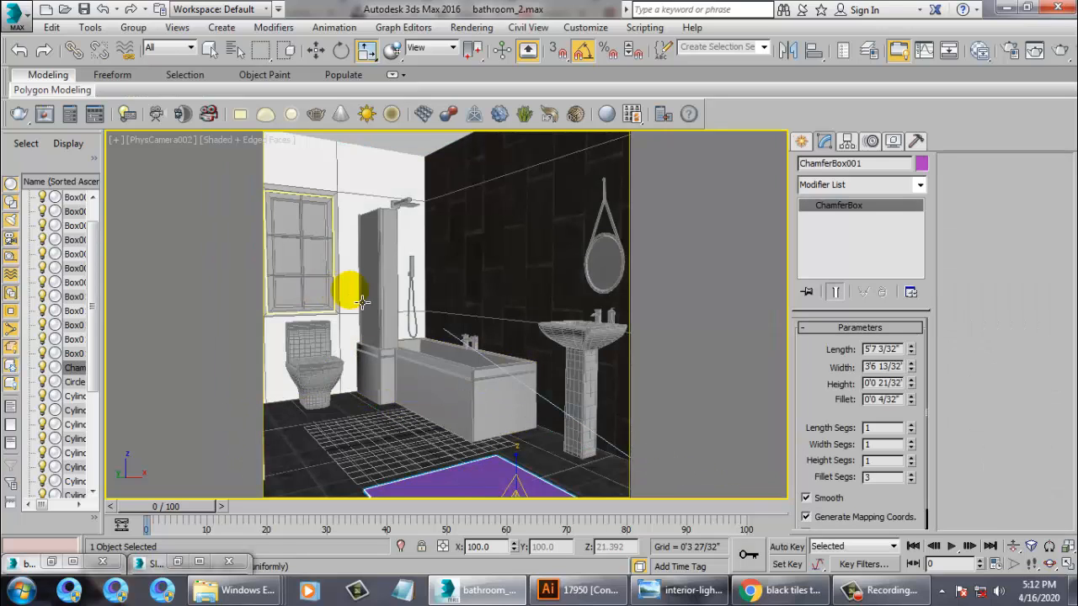
pyautogui.click(392, 287)
pyautogui.press('p')
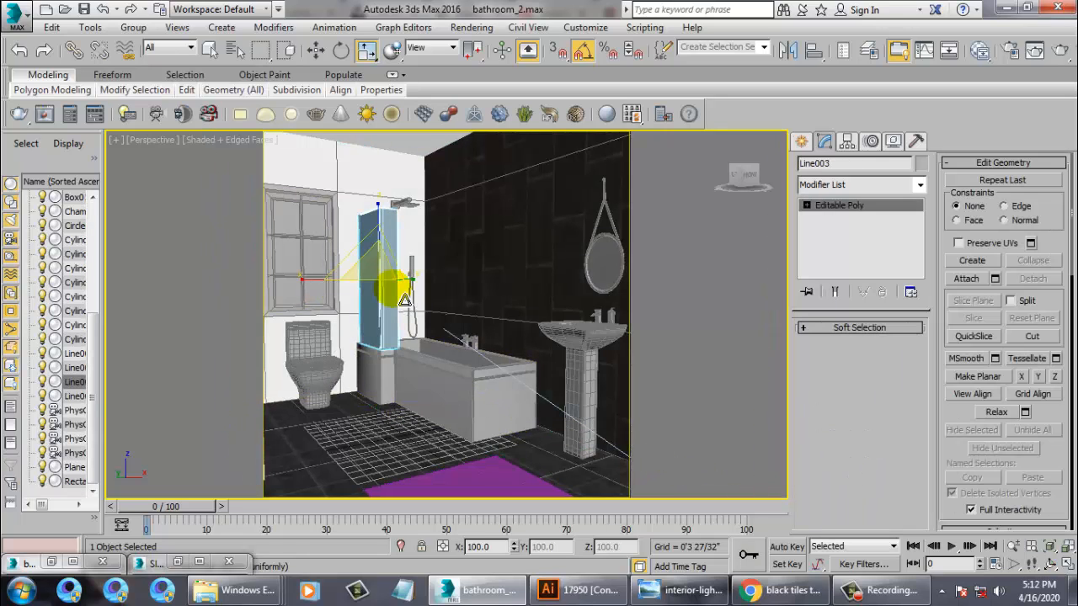
pyautogui.press('z')
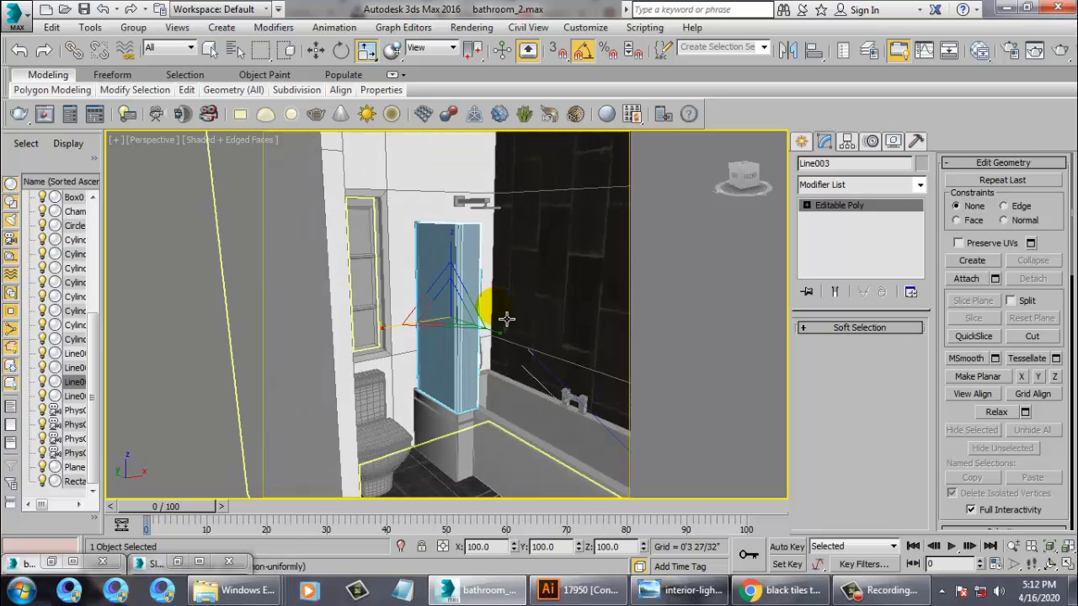
pyautogui.scroll(-10, 539, 282)
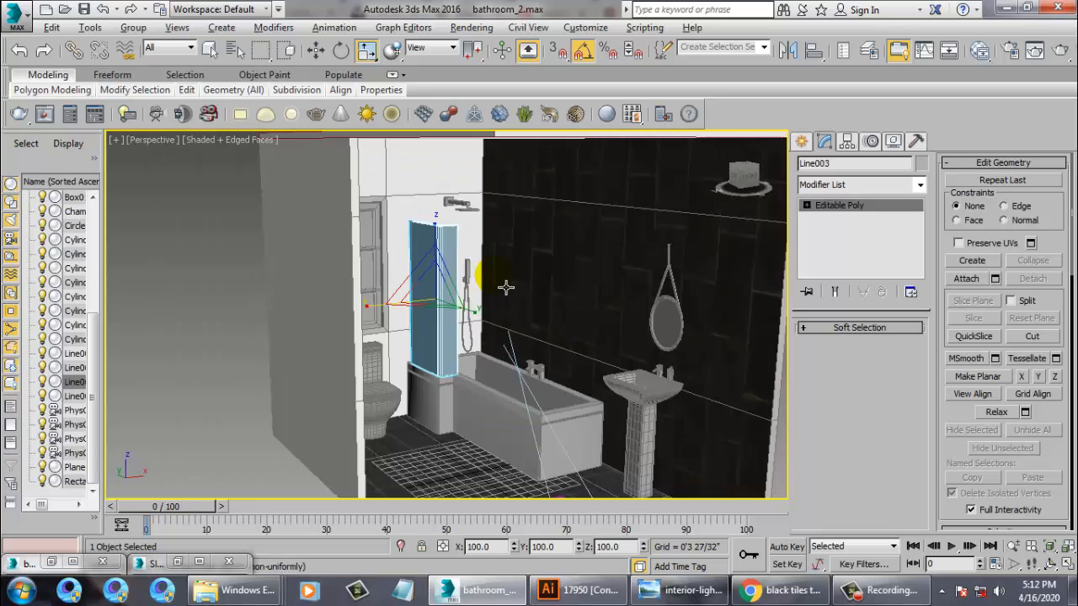
pyautogui.keyDown('alt'); pyautogui.moveTo(467, 275); pyautogui.dragTo(964, 318, button='middle'); pyautogui.keyUp('alt')
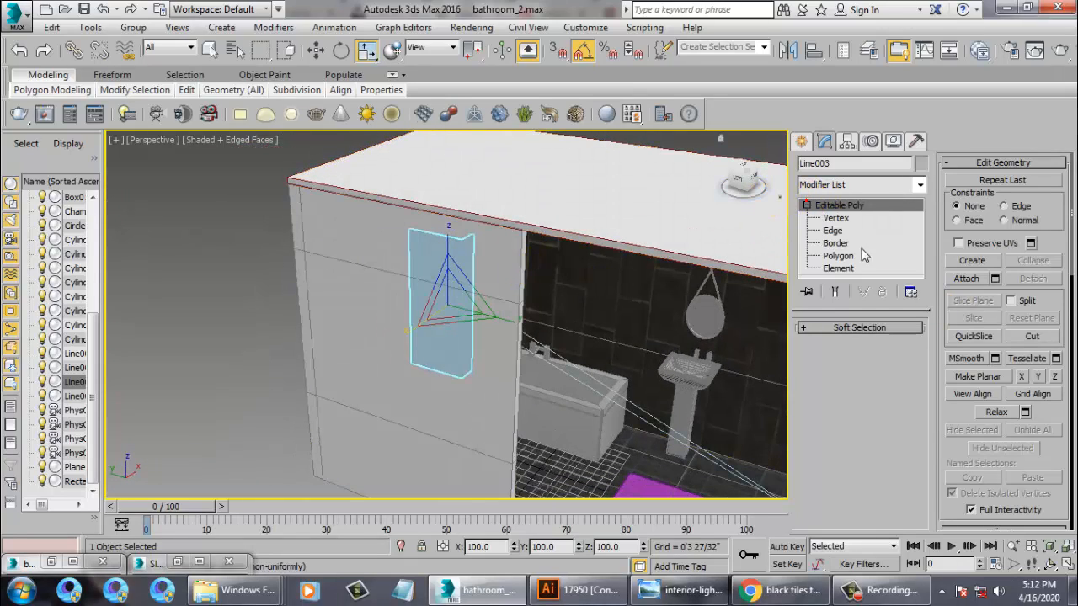
pyautogui.click(839, 256)
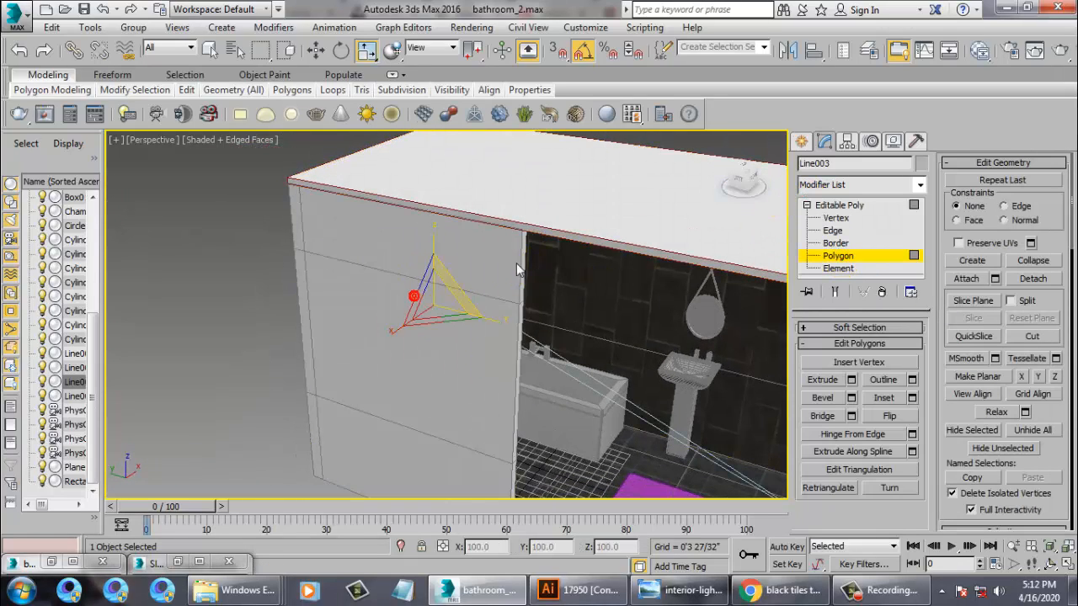
pyautogui.click(852, 204)
# Apply the white VRayMtl Material #3 to the outer, inner and end polygons of the room box's side wall
pyautogui.click(404, 282)
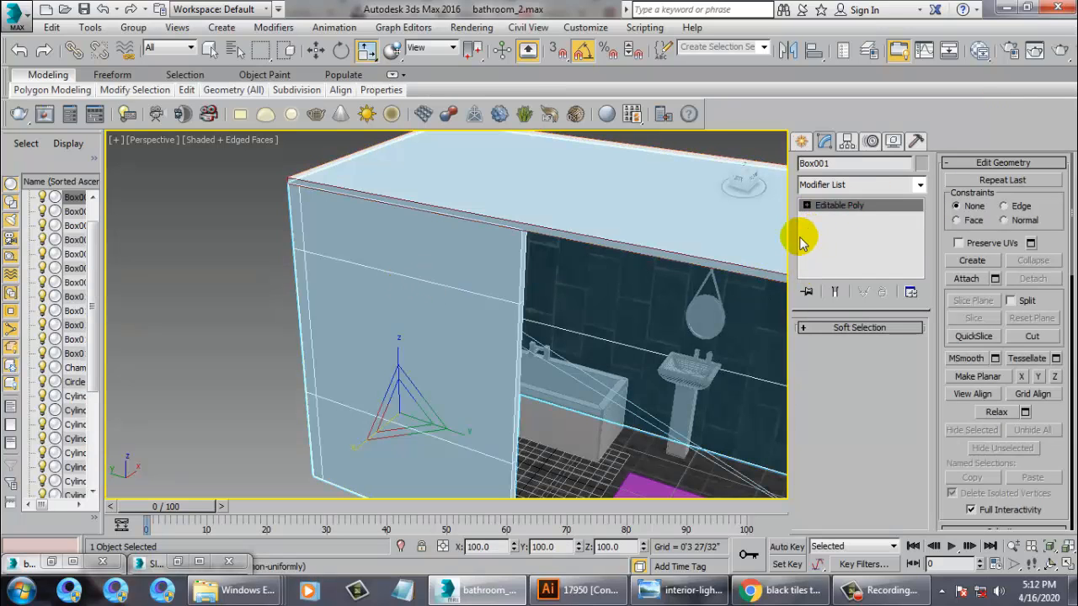
pyautogui.press('4')
pyautogui.click(361, 278)
pyautogui.keyDown('ctrl'); pyautogui.click(433, 243); pyautogui.keyUp('ctrl')
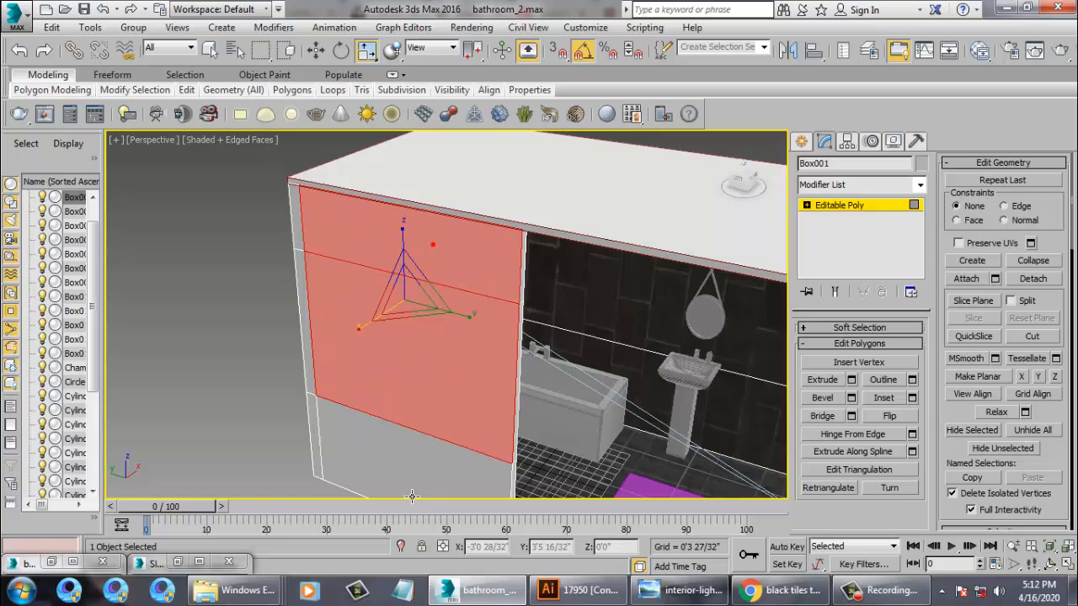
pyautogui.keyDown('ctrl'); pyautogui.click(399, 484); pyautogui.keyUp('ctrl')
pyautogui.keyDown('alt'); pyautogui.moveTo(534, 312); pyautogui.dragTo(433, 247, button='middle'); pyautogui.keyUp('alt')
pyautogui.keyDown('ctrl'); pyautogui.click(450, 341); pyautogui.keyUp('ctrl')
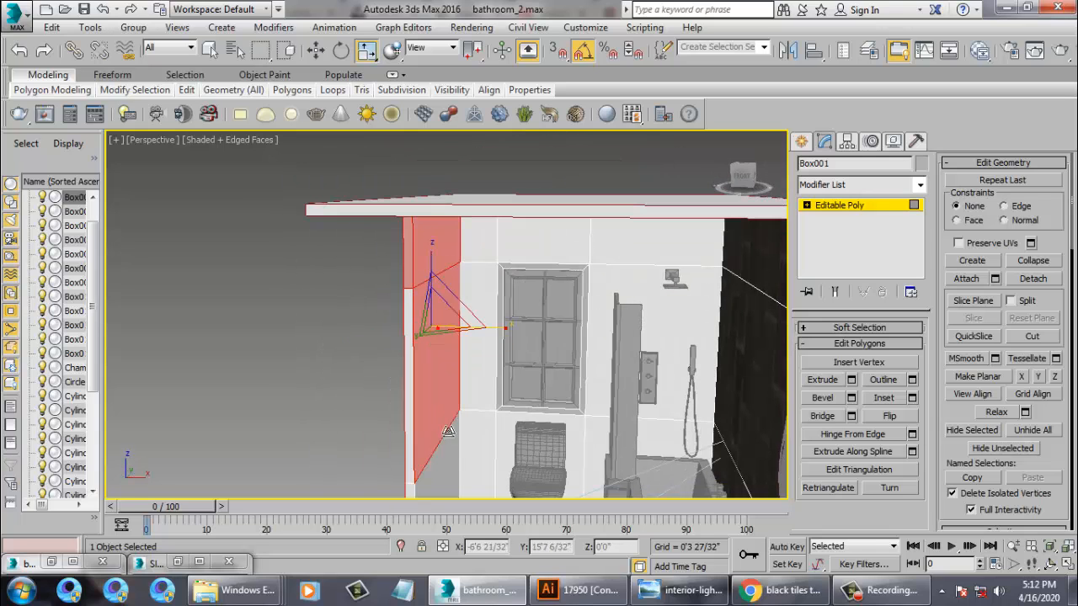
pyautogui.keyDown('ctrl'); pyautogui.click(448, 467); pyautogui.keyUp('ctrl')
pyautogui.moveTo(424, 430); pyautogui.dragTo(485, 402, button='middle')
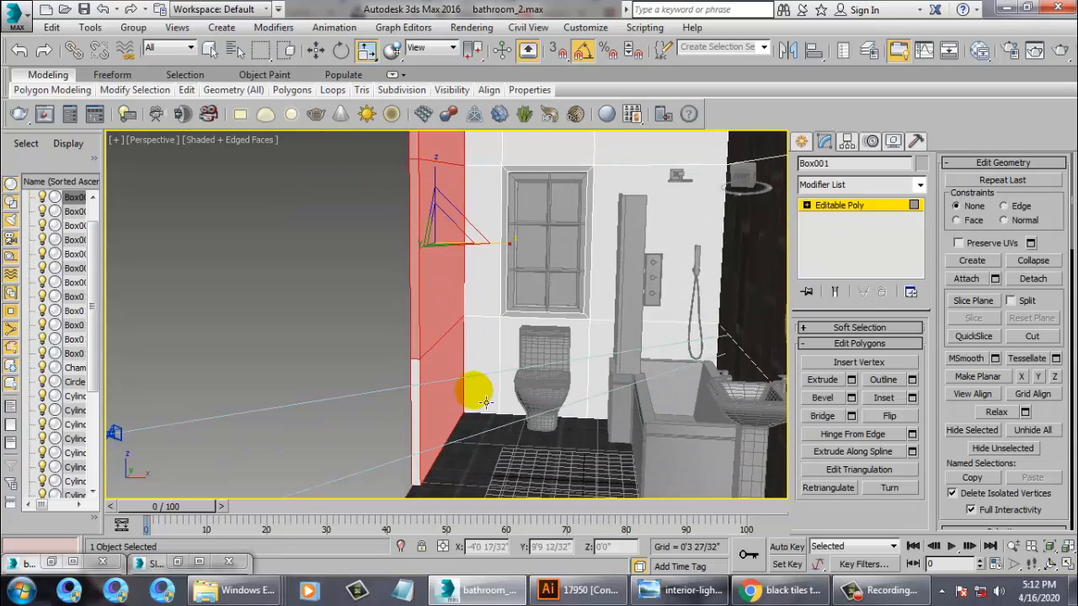
pyautogui.keyDown('ctrl'); pyautogui.click(428, 414); pyautogui.keyUp('ctrl')
pyautogui.press('m')
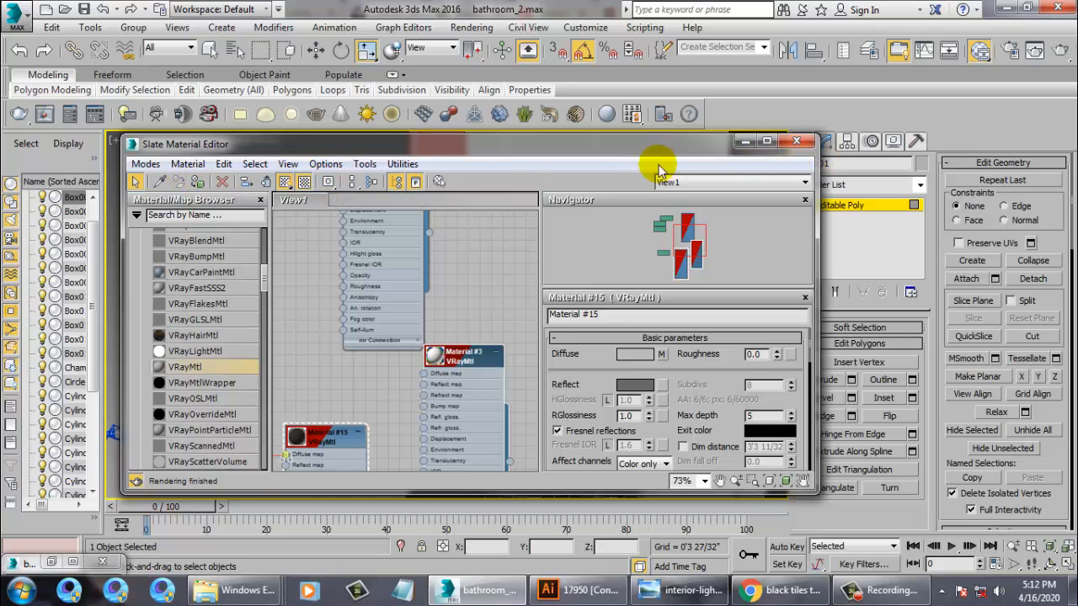
pyautogui.click(285, 181)
pyautogui.click(745, 139)
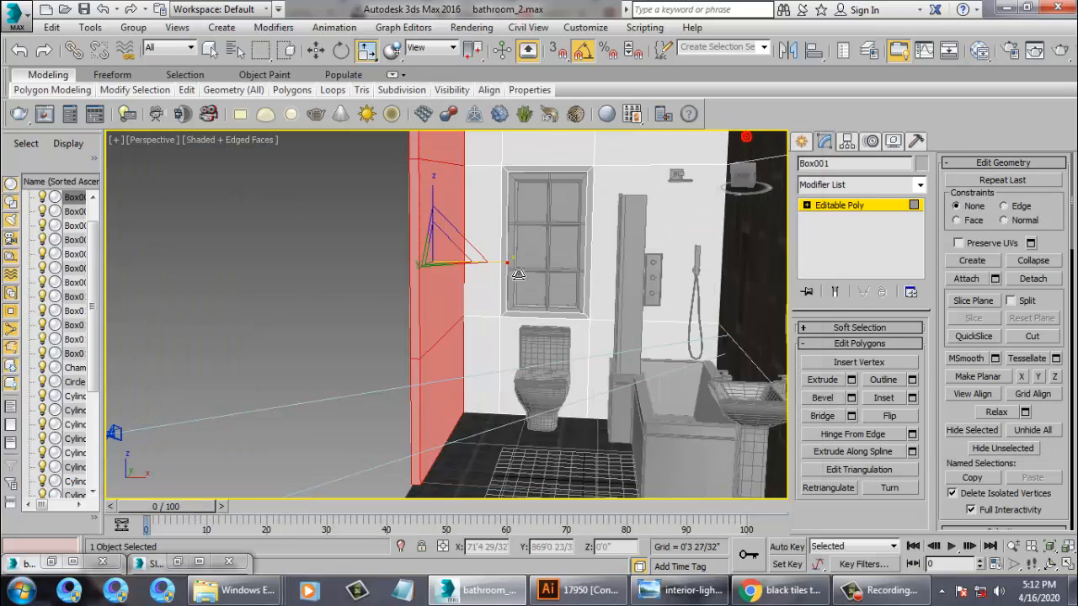
pyautogui.click(267, 279)
# Select the window wall's polygon behind the shower screen, between the window and the dark tiled wall
pyautogui.keyDown('alt'); pyautogui.moveTo(278, 282); pyautogui.dragTo(517, 279, button='middle'); pyautogui.keyUp('alt')
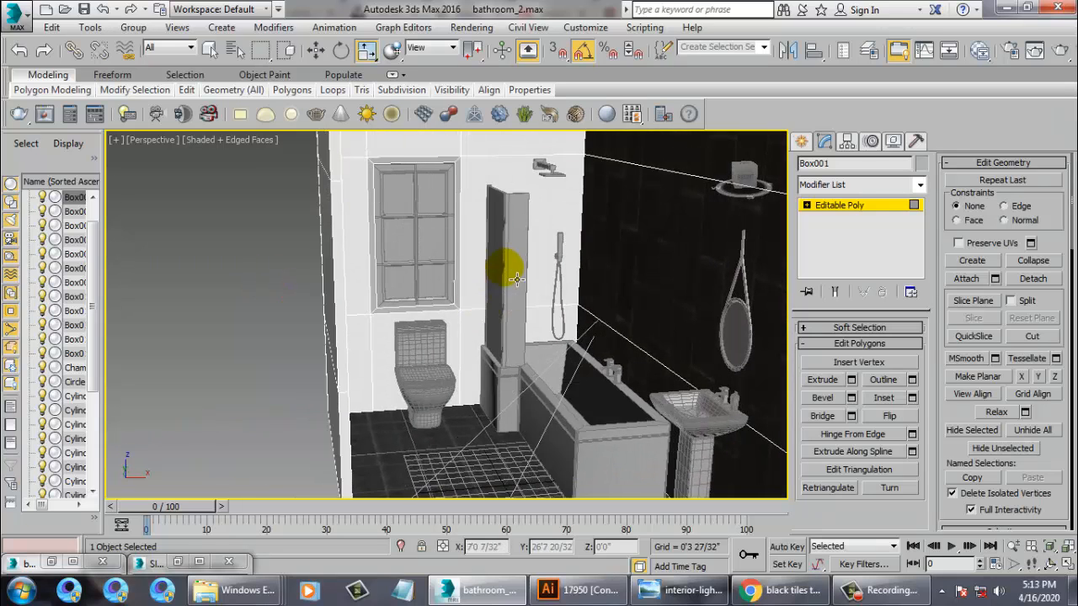
pyautogui.click(516, 280)
pyautogui.scroll(8, 509, 265)
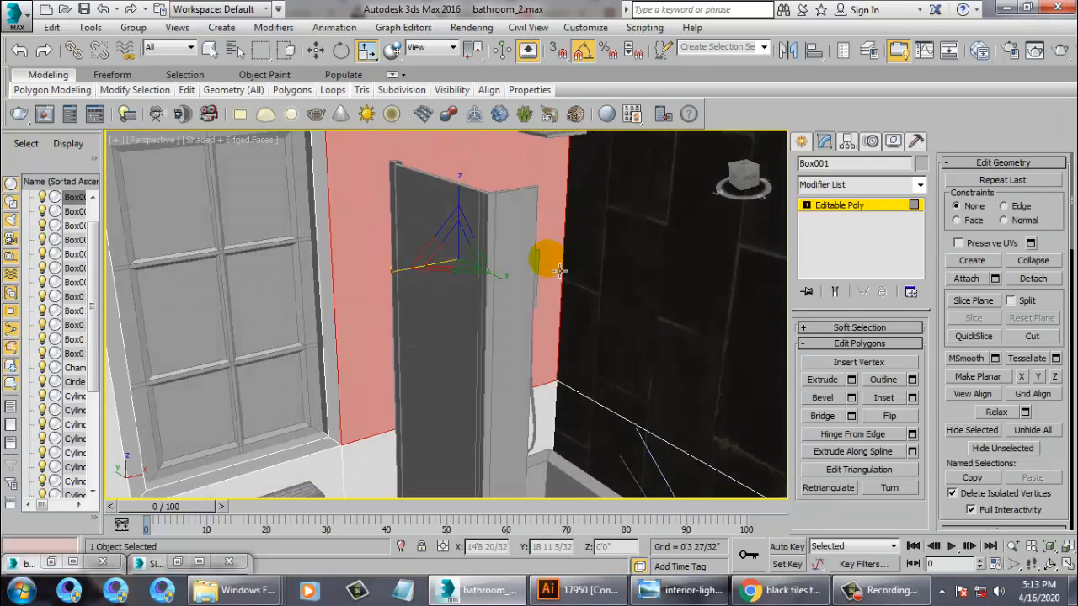
# Switch to polygon editing on the shower partition, select its large panel faces and isolate the object
pyautogui.click(833, 215)
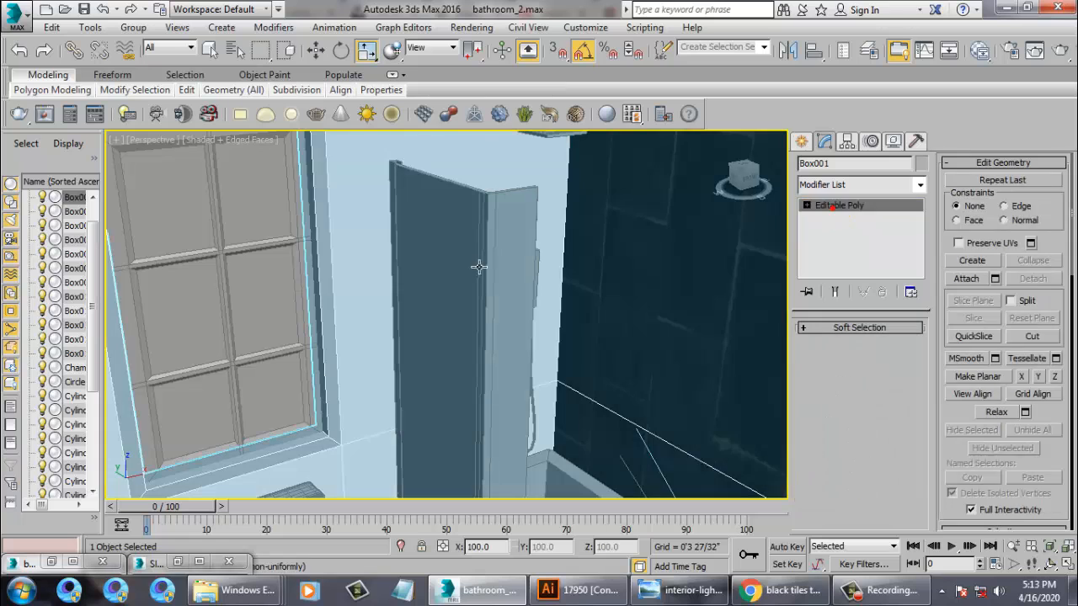
pyautogui.click(447, 285)
pyautogui.click(867, 258)
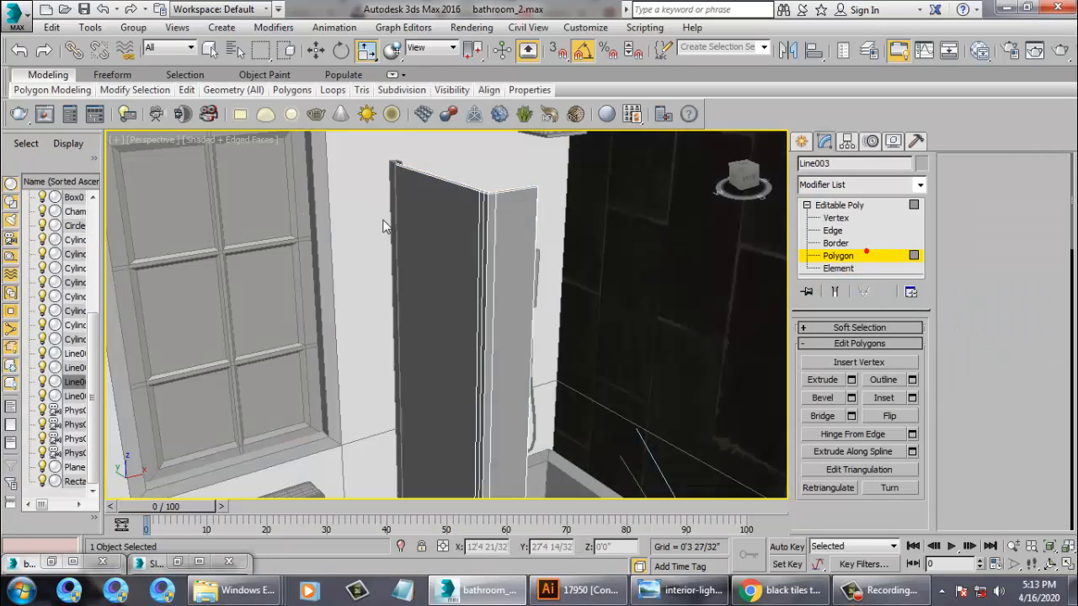
pyautogui.click(441, 236)
pyautogui.keyDown('ctrl'); pyautogui.click(519, 256); pyautogui.keyUp('ctrl')
pyautogui.keyDown('alt'); pyautogui.moveTo(572, 241); pyautogui.dragTo(447, 313, button='middle'); pyautogui.keyUp('alt')
pyautogui.keyDown('ctrl'); pyautogui.click(445, 211); pyautogui.keyUp('ctrl')
pyautogui.hotkey('alt', 'q')
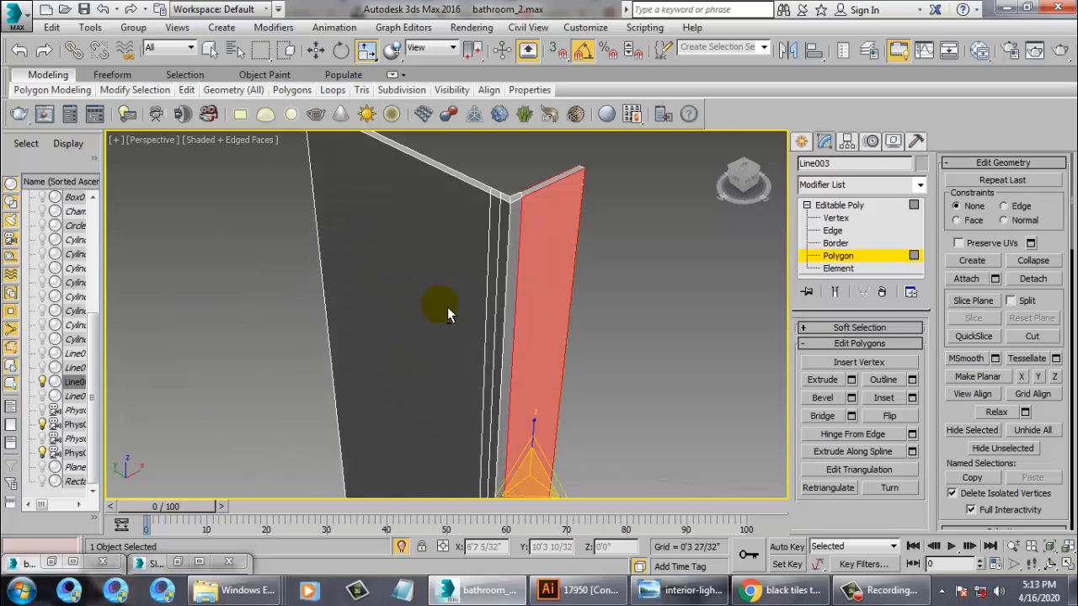
# Add the remaining large faces and edge faces of both partition panels to the selection, leaving out the corner post
pyautogui.keyDown('ctrl'); pyautogui.click(447, 313); pyautogui.keyUp('ctrl')
pyautogui.keyDown('alt'); pyautogui.moveTo(481, 191); pyautogui.dragTo(558, 364, button='middle'); pyautogui.keyUp('alt')
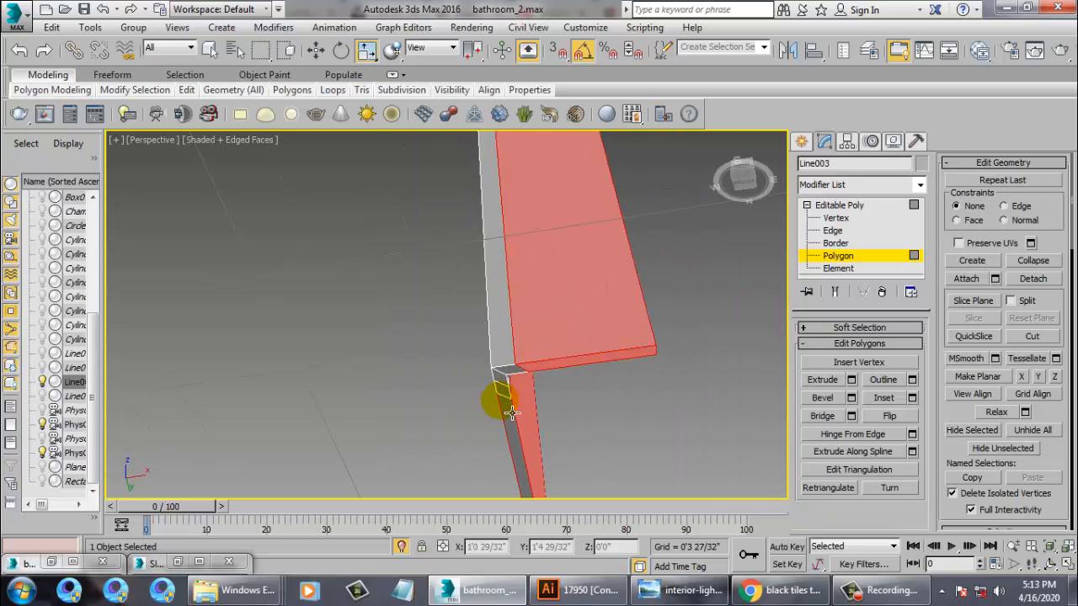
pyautogui.keyDown('alt'); pyautogui.moveTo(518, 418); pyautogui.dragTo(535, 263, button='middle'); pyautogui.keyUp('alt')
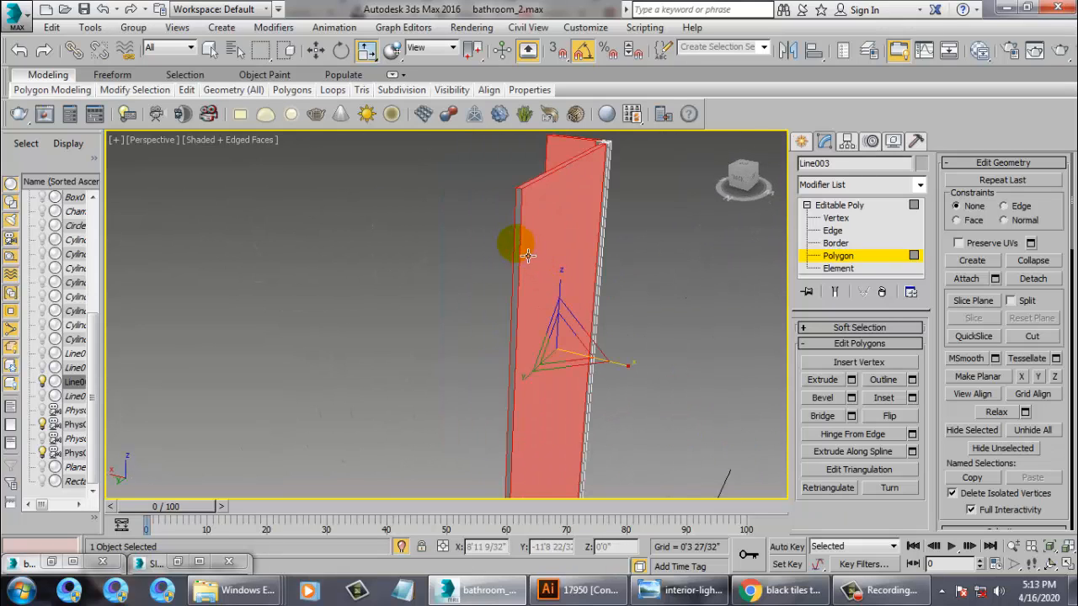
pyautogui.keyDown('alt'); pyautogui.moveTo(619, 269); pyautogui.dragTo(550, 320, button='middle'); pyautogui.keyUp('alt')
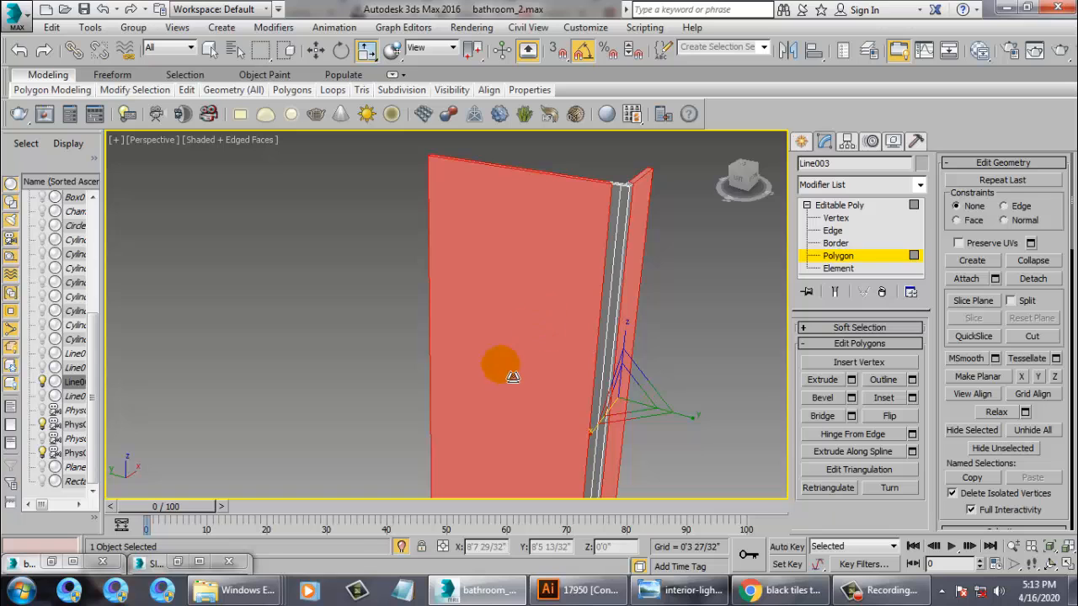
# Create a new VRayMtl in the material editor and name it glass
pyautogui.press('m')
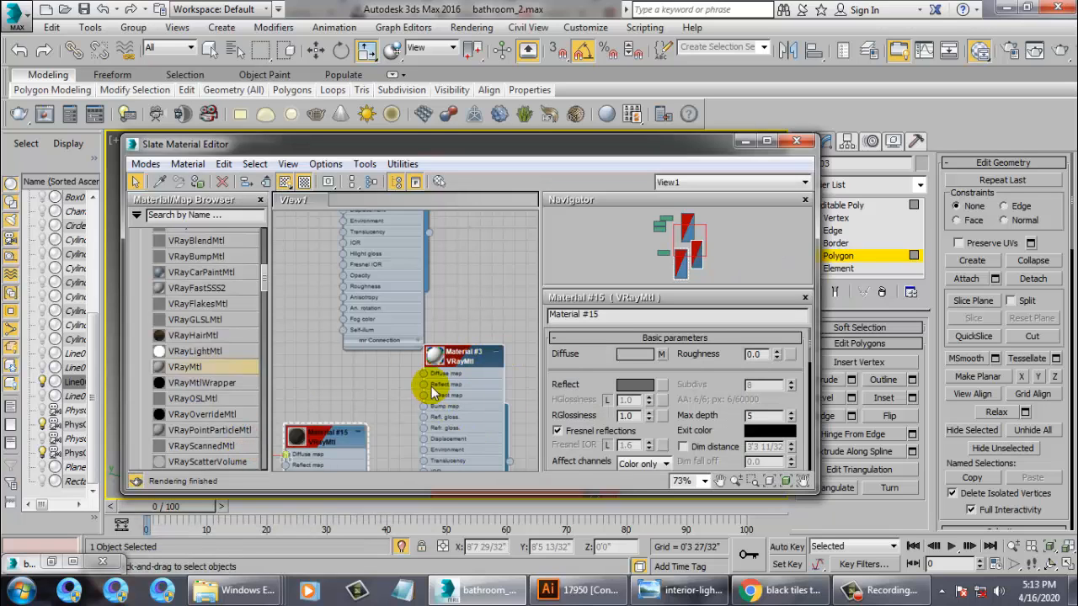
pyautogui.moveTo(432, 384); pyautogui.dragTo(439, 220, button='middle')
pyautogui.moveTo(452, 327); pyautogui.dragTo(424, 324, button='middle')
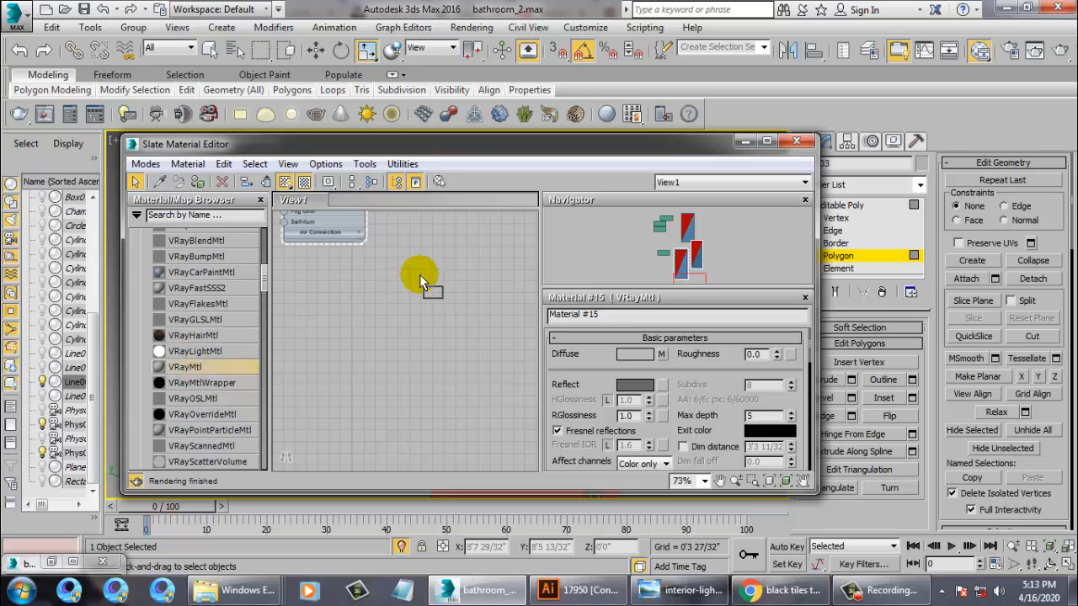
pyautogui.moveTo(419, 275); pyautogui.dragTo(410, 270)
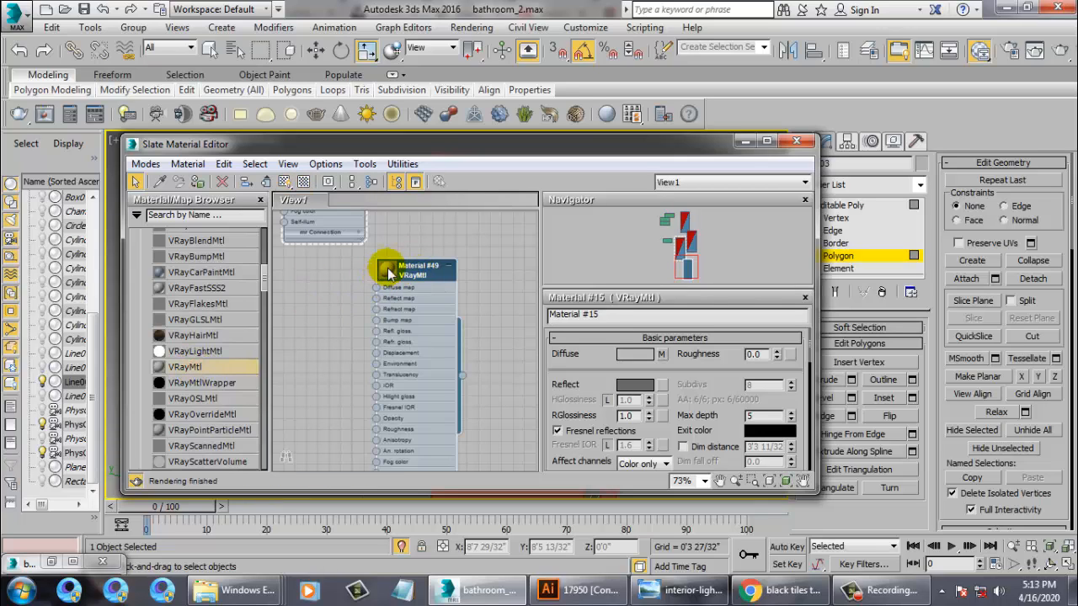
pyautogui.doubleClick(408, 271)
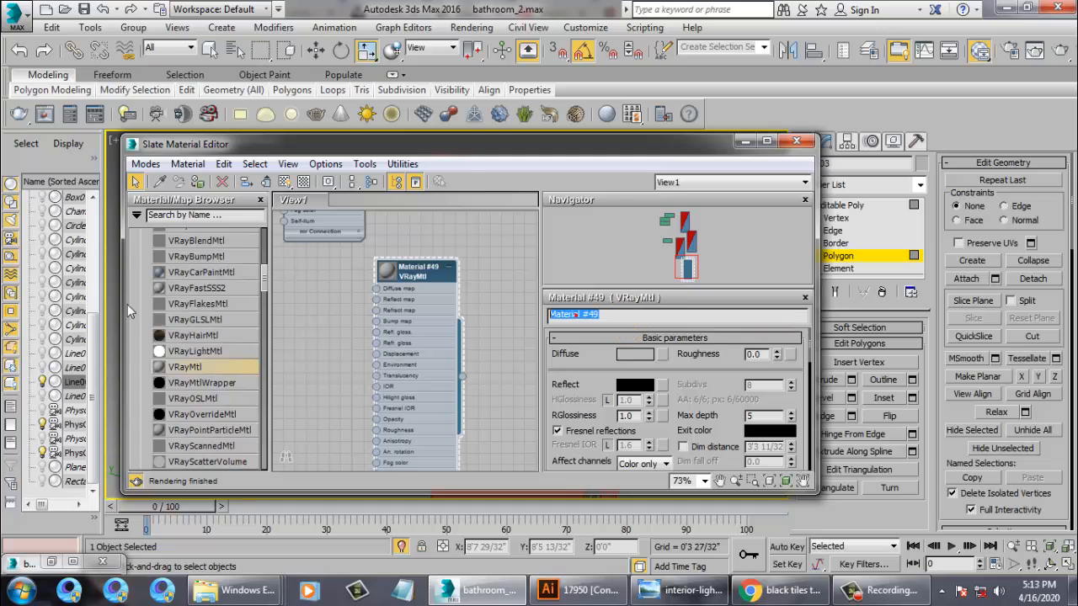
pyautogui.write('glass')
# Set the glass material's refraction colour to white (255)
pyautogui.scroll(-5, 699, 384)
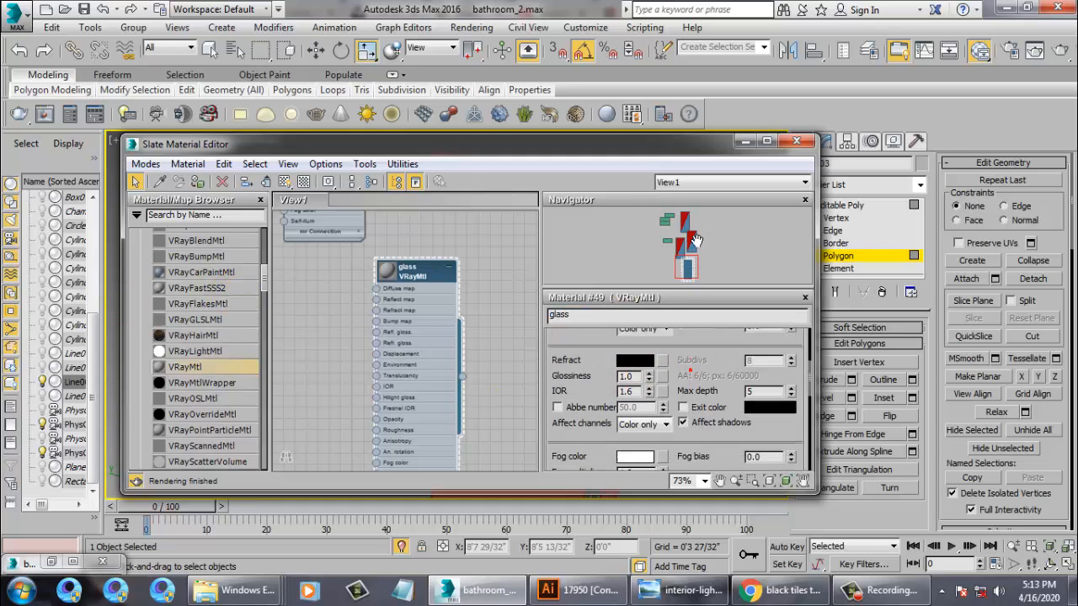
pyautogui.click(634, 351)
pyautogui.moveTo(449, 171); pyautogui.dragTo(484, 229)
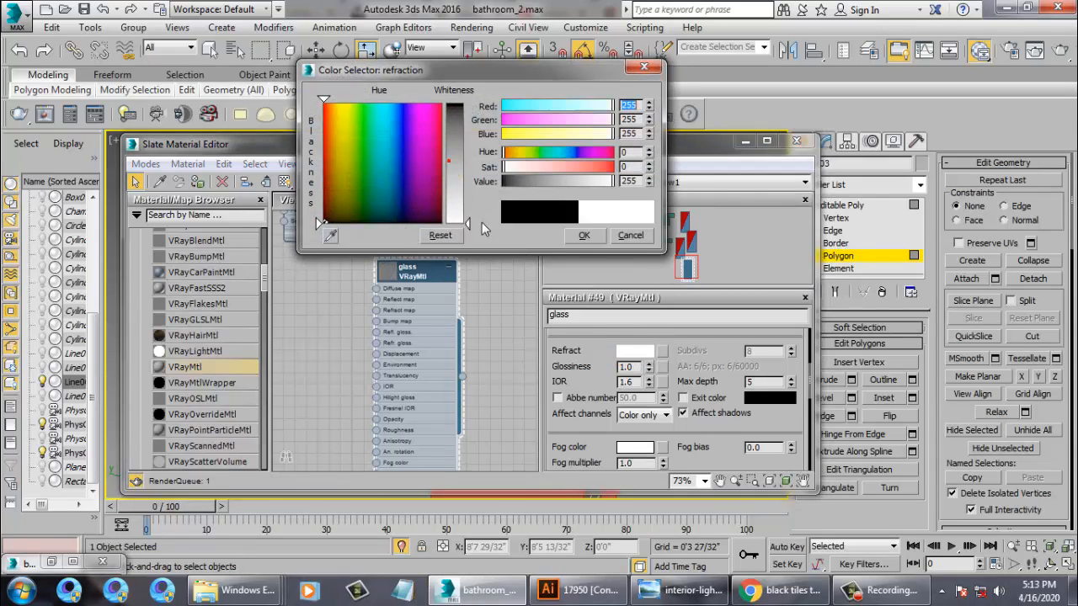
pyautogui.click(594, 239)
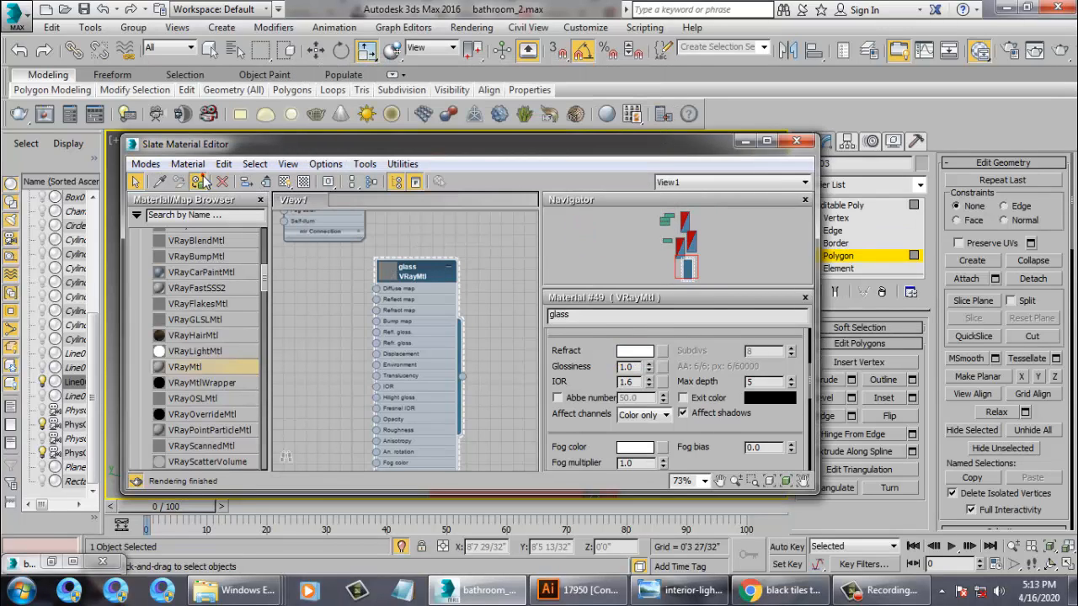
# Set the glass material's reflection colour to grey 32 and assign the material to the selected panel faces, shown in the viewport
pyautogui.scroll(2, 695, 356)
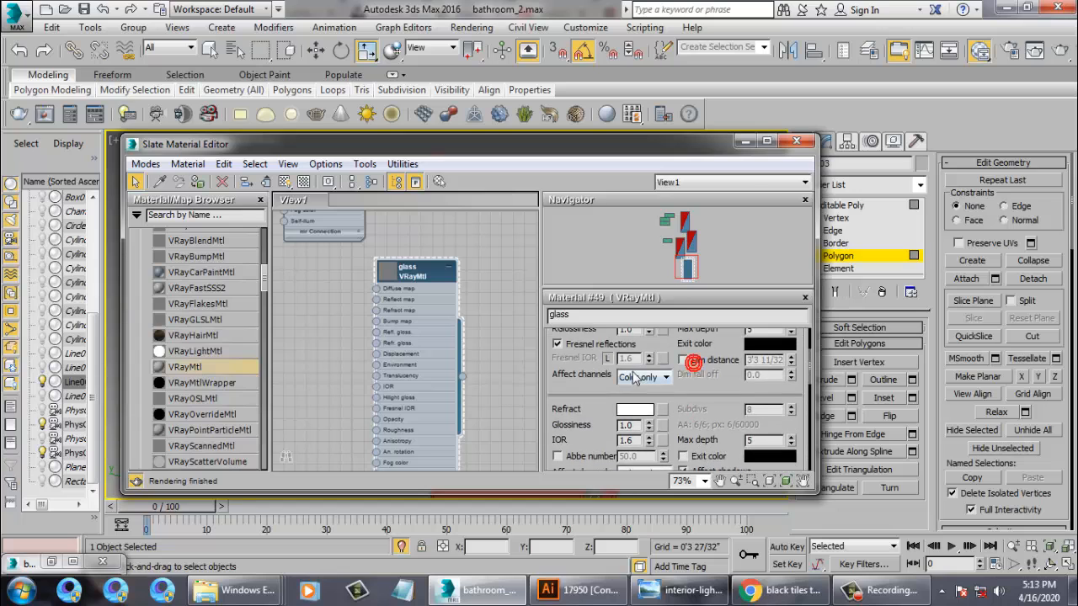
pyautogui.scroll(2, 608, 408)
pyautogui.click(632, 362)
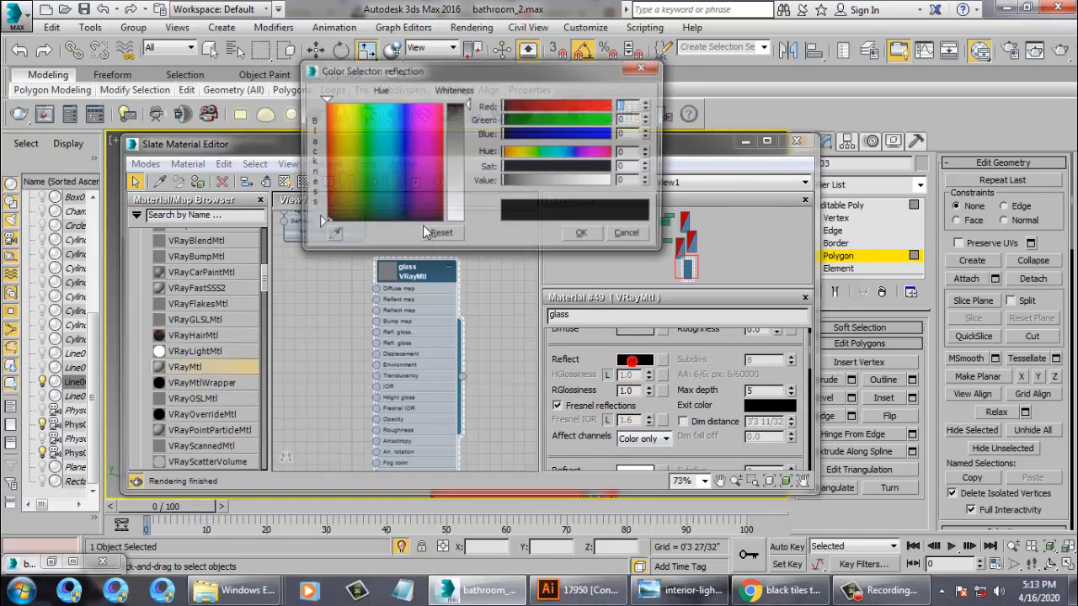
pyautogui.moveTo(467, 110); pyautogui.dragTo(467, 119)
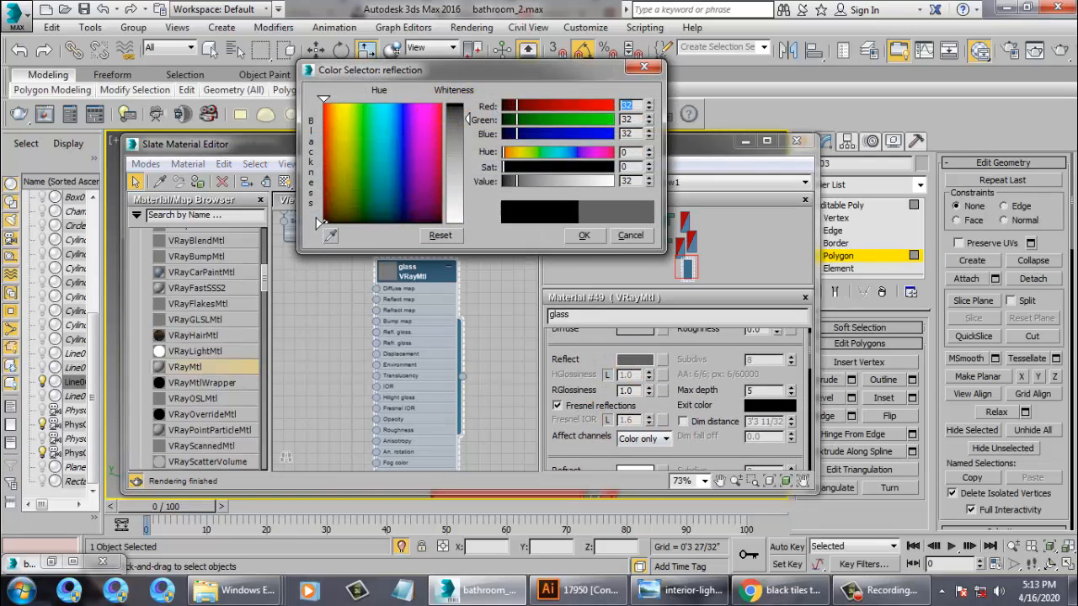
pyautogui.click(584, 235)
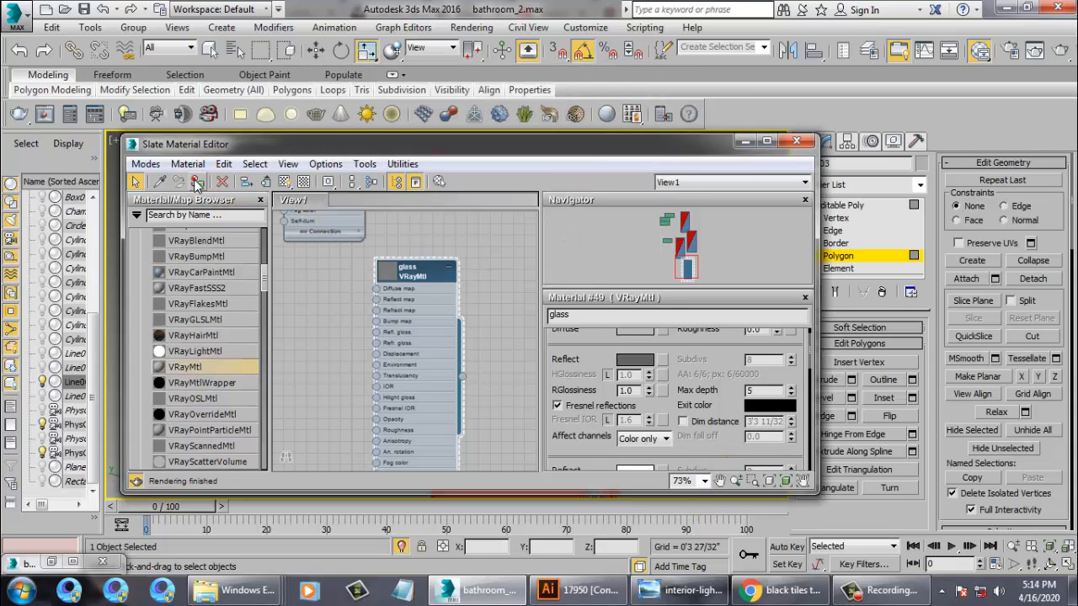
pyautogui.click(283, 182)
pyautogui.click(745, 139)
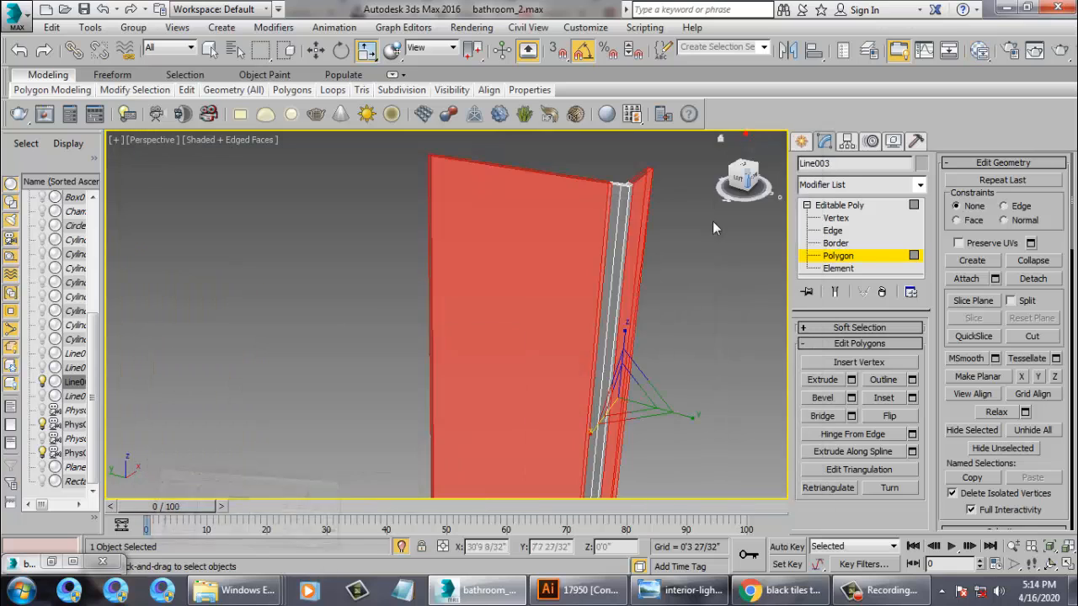
# Clear the selection and select the corner post's front side faces and top end faces
pyautogui.click(672, 331)
pyautogui.keyDown('alt'); pyautogui.moveTo(572, 341); pyautogui.dragTo(620, 275, button='middle'); pyautogui.keyUp('alt')
pyautogui.scroll(3, 621, 275)
pyautogui.keyDown('alt'); pyautogui.moveTo(556, 301); pyautogui.dragTo(578, 264, button='middle'); pyautogui.keyUp('alt')
pyautogui.click(577, 264)
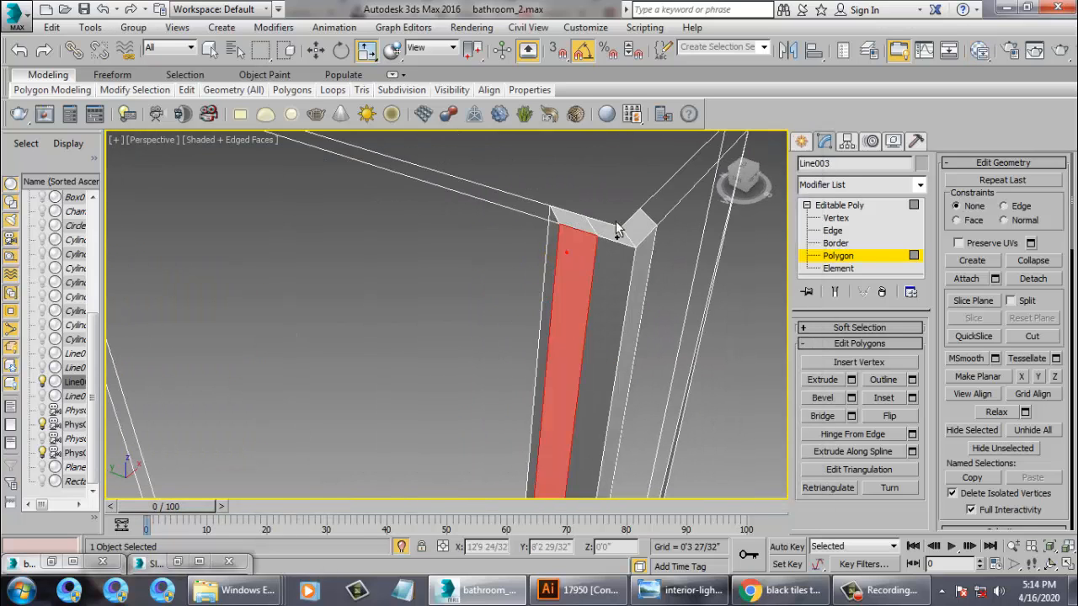
pyautogui.keyDown('ctrl'); pyautogui.click(624, 261); pyautogui.keyUp('ctrl')
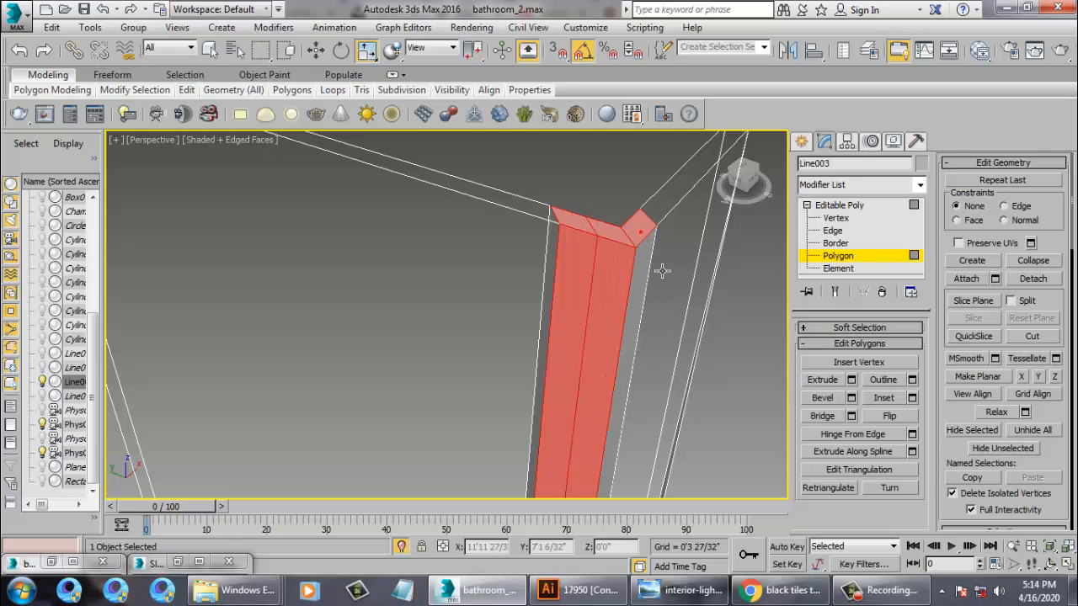
# Add the corner post's remaining side faces and bottom end faces to the selection
pyautogui.scroll(-4, 659, 272)
pyautogui.moveTo(696, 414); pyautogui.dragTo(613, 228, button='middle')
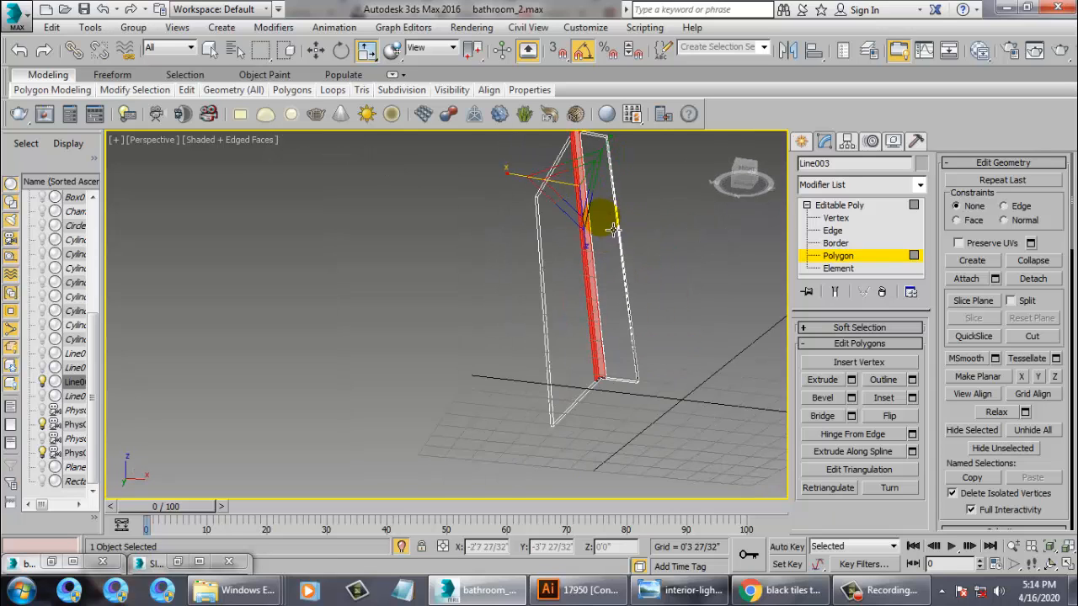
pyautogui.scroll(2, 612, 240)
pyautogui.moveTo(680, 454); pyautogui.dragTo(304, 237, button='middle')
pyautogui.keyDown('alt'); pyautogui.moveTo(421, 307); pyautogui.dragTo(518, 218, button='middle'); pyautogui.keyUp('alt')
pyautogui.scroll(3, 446, 331)
pyautogui.scroll(2, 509, 282)
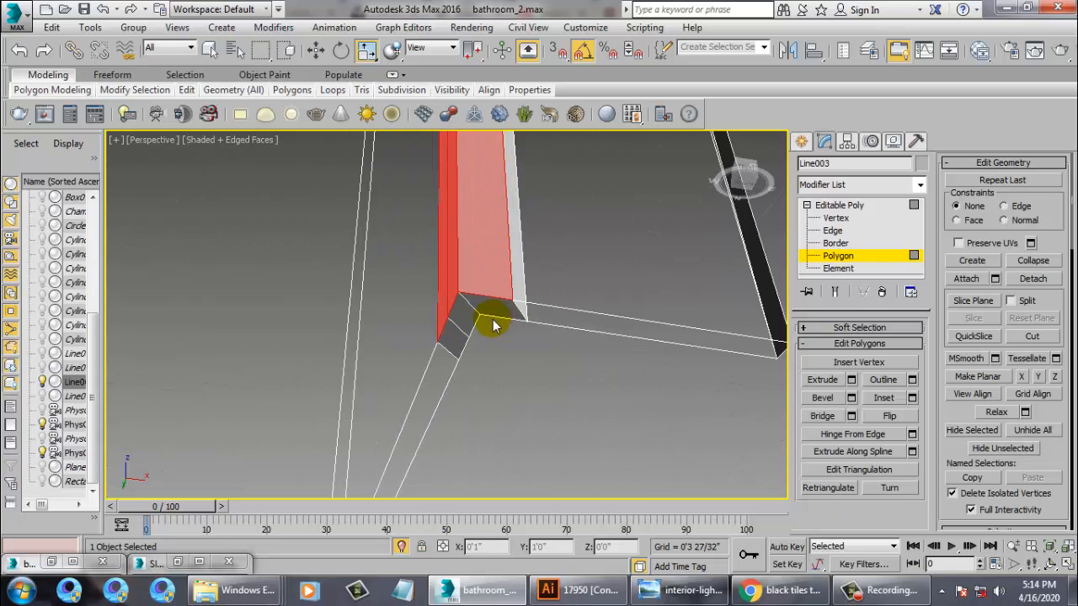
pyautogui.scroll(-4, 482, 338)
pyautogui.keyDown('alt'); pyautogui.moveTo(482, 339); pyautogui.dragTo(506, 313, button='middle'); pyautogui.keyUp('alt')
pyautogui.moveTo(501, 160); pyautogui.dragTo(503, 290, button='middle')
pyautogui.scroll(4, 503, 292)
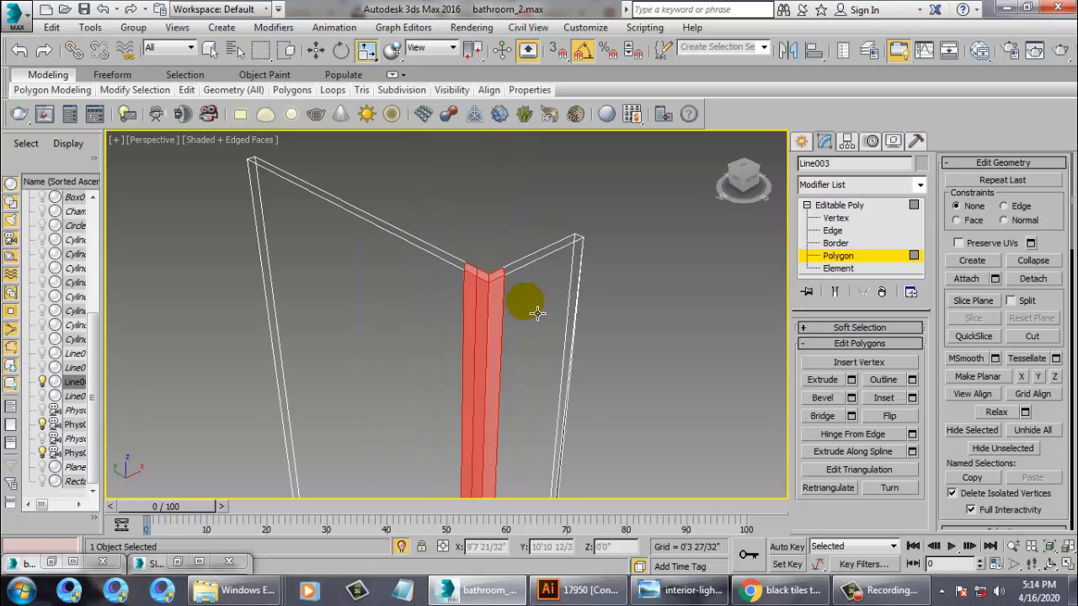
pyautogui.moveTo(543, 328); pyautogui.dragTo(566, 281, button='middle')
# Add another VRayMtl below the glass material in the material editor
pyautogui.press('m')
pyautogui.moveTo(386, 467); pyautogui.dragTo(393, 265, button='middle')
pyautogui.moveTo(235, 362); pyautogui.dragTo(358, 330)
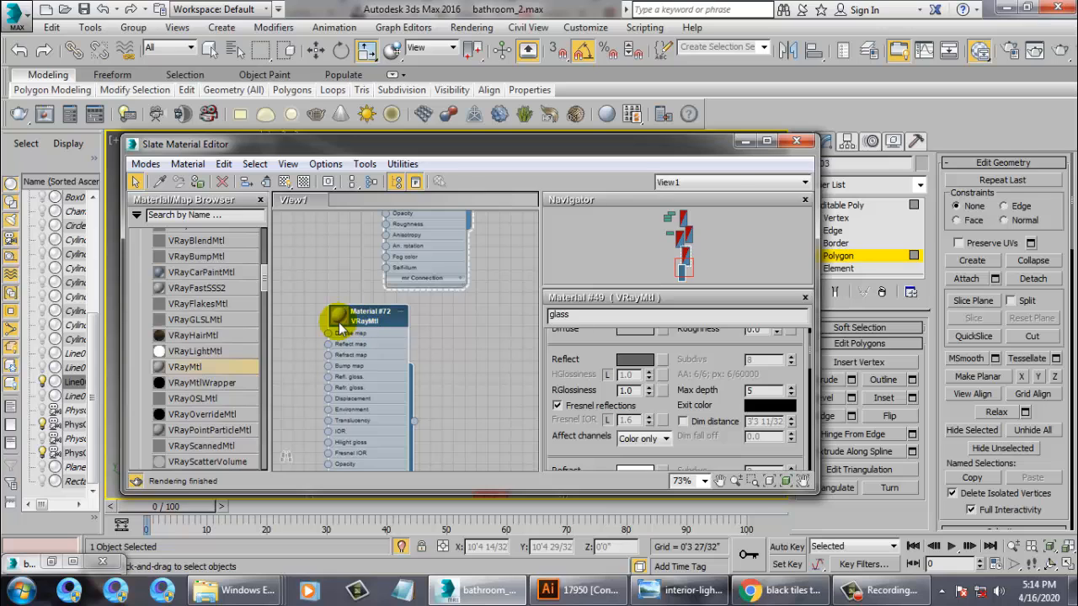
# Set the reflection colour of the glass material to white (255)
pyautogui.scroll(2, 589, 447)
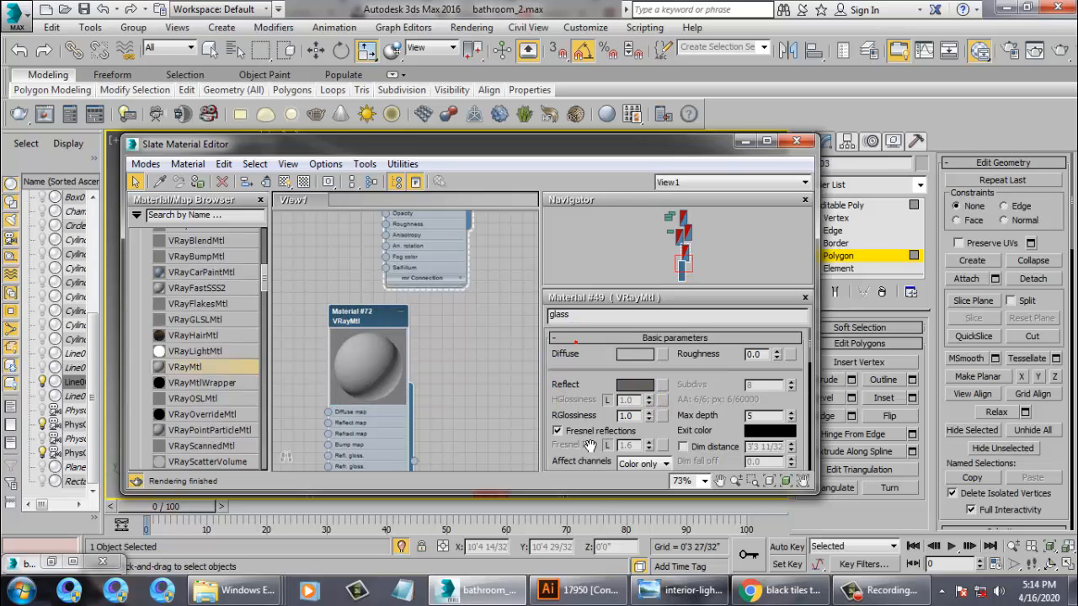
pyautogui.click(631, 385)
pyautogui.moveTo(461, 170); pyautogui.dragTo(462, 225)
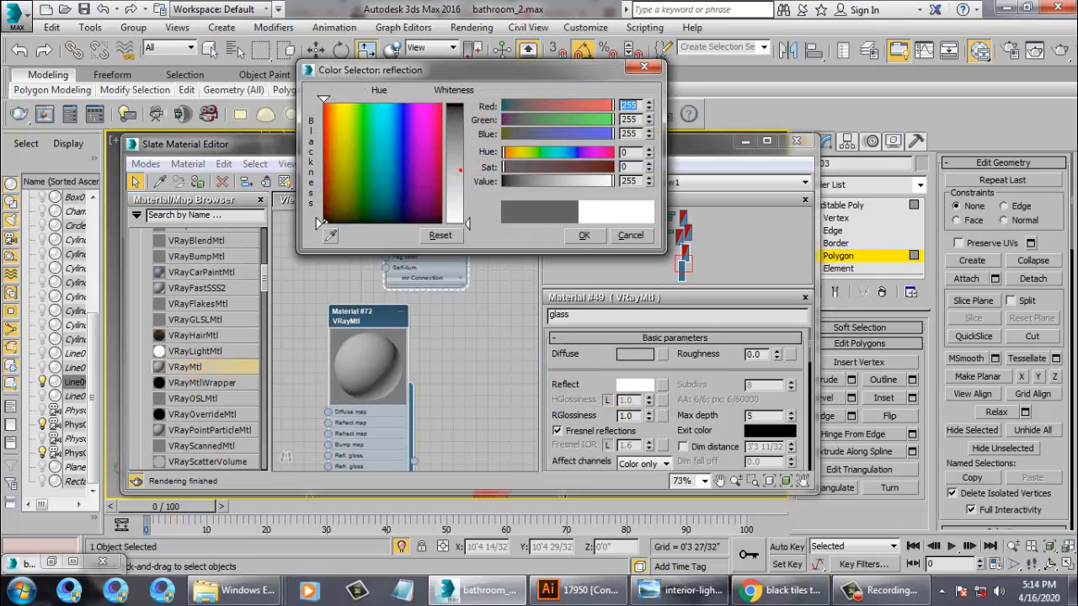
pyautogui.click(581, 235)
# Assign the new VRayMtl to the selected corner post faces and show it in the viewport
pyautogui.doubleClick(357, 336)
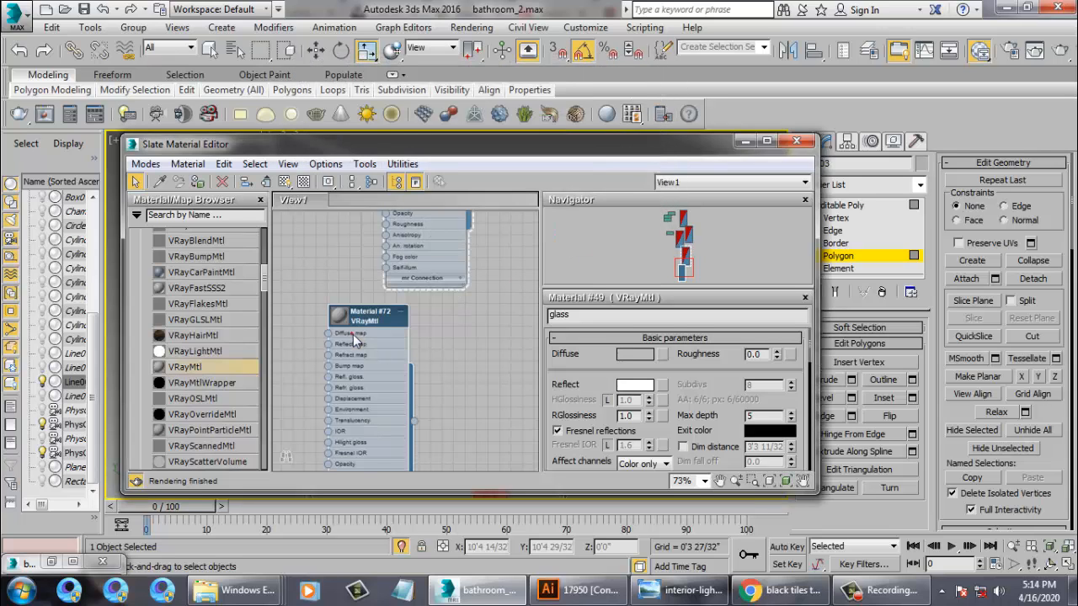
pyautogui.doubleClick(371, 319)
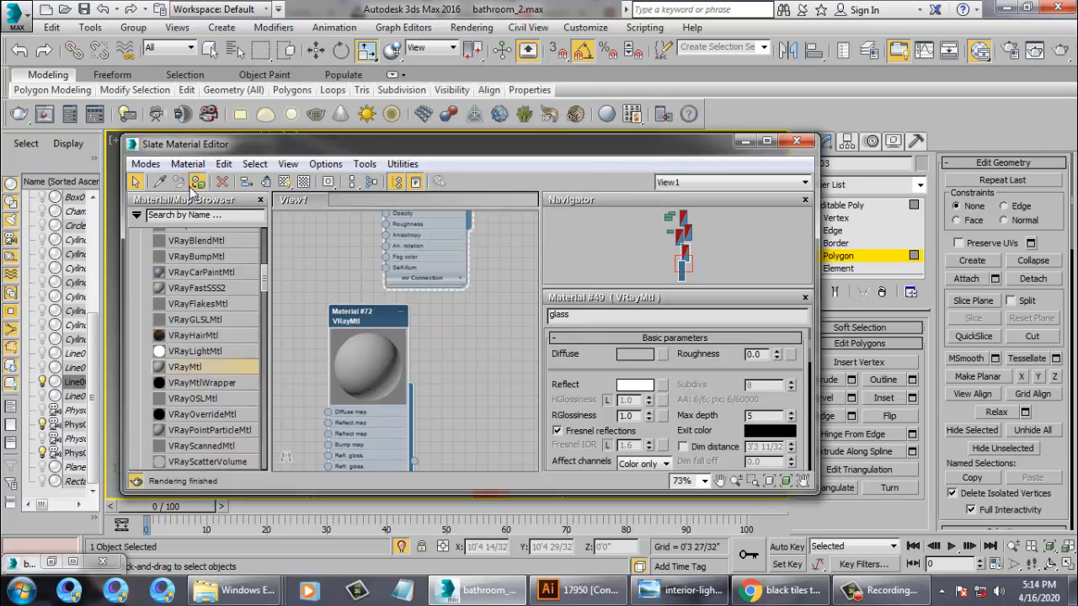
pyautogui.click(196, 182)
pyautogui.click(285, 182)
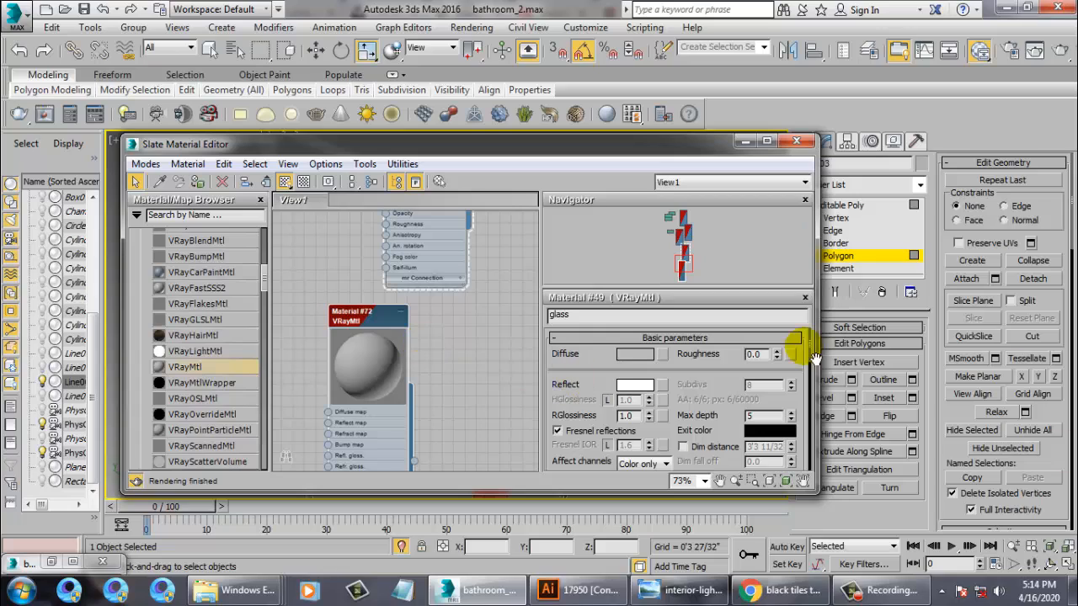
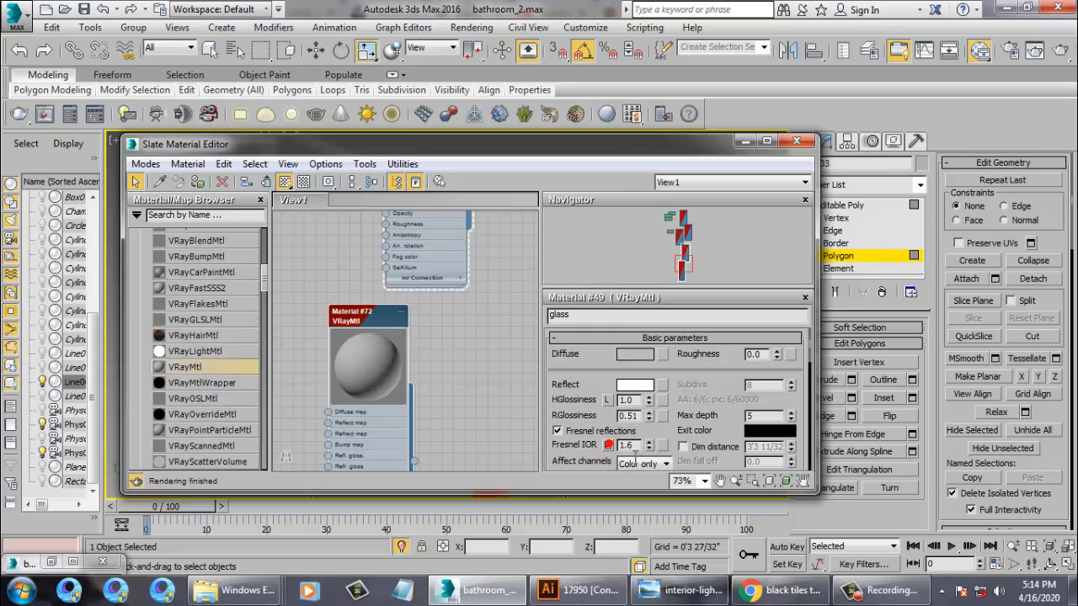
# Set the glass material's HGlossiness to 0.4, RGlossiness to 0.51 and Fresnel IOR to 4.4, and open the new VRayMtl's parameters
pyautogui.moveTo(656, 465); pyautogui.dragTo(652, 439)
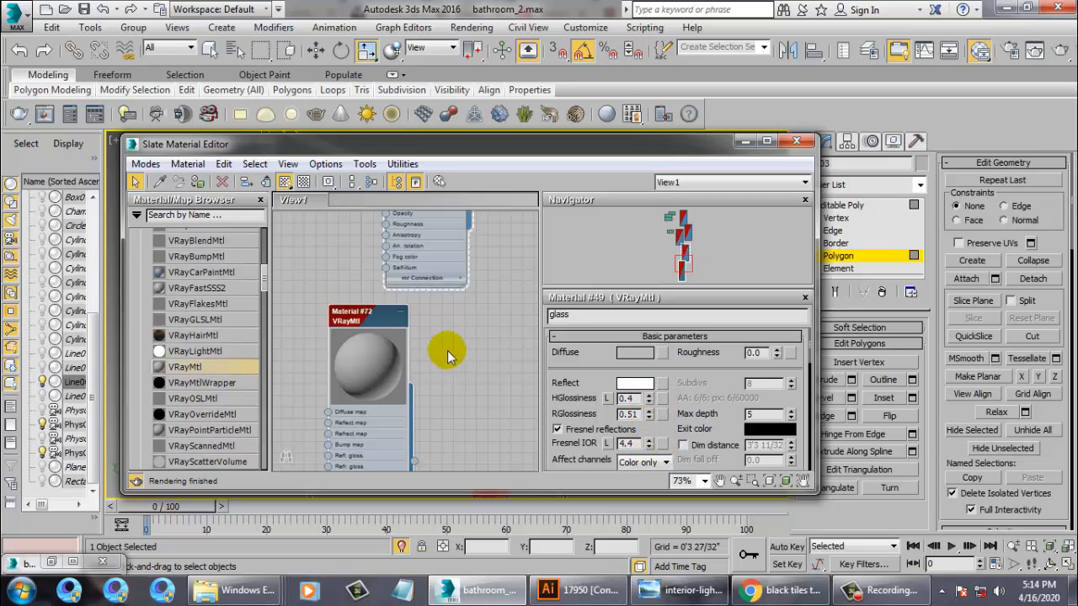
pyautogui.doubleClick(359, 363)
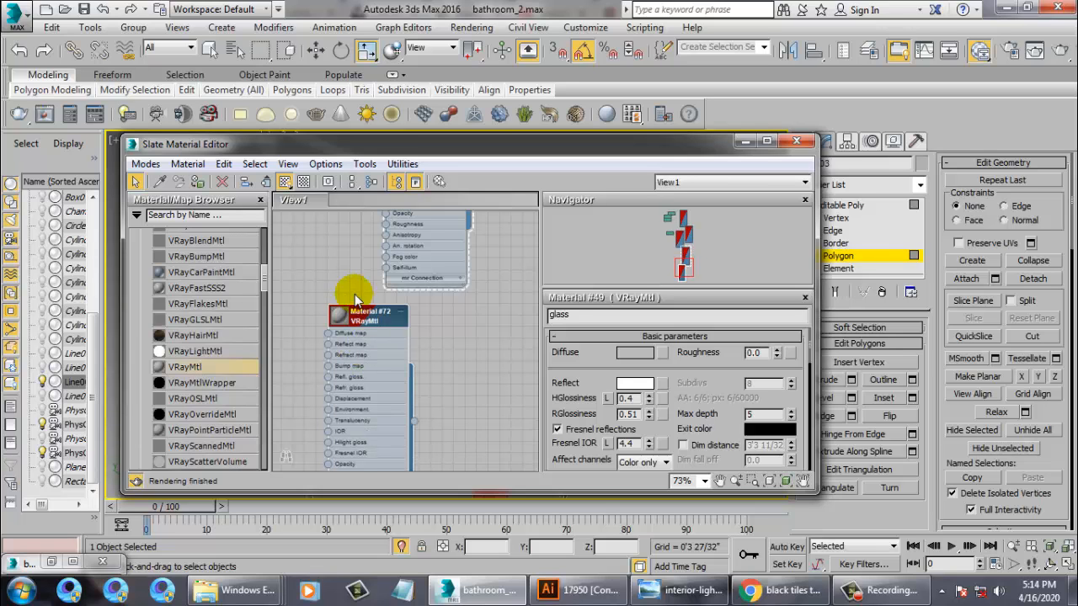
pyautogui.doubleClick(368, 325)
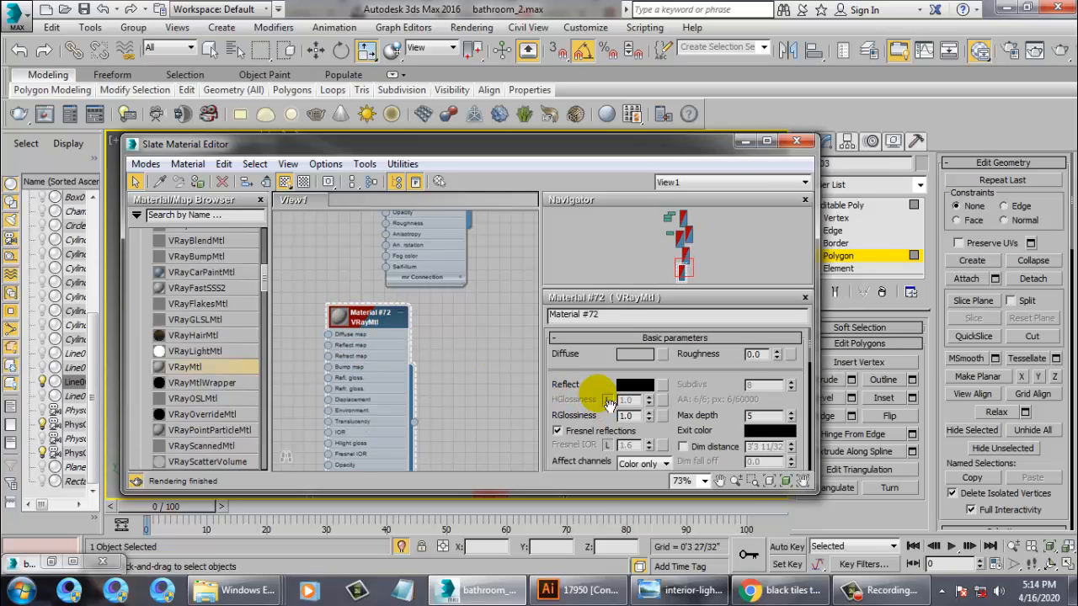
pyautogui.moveTo(308, 152); pyautogui.dragTo(550, 259)
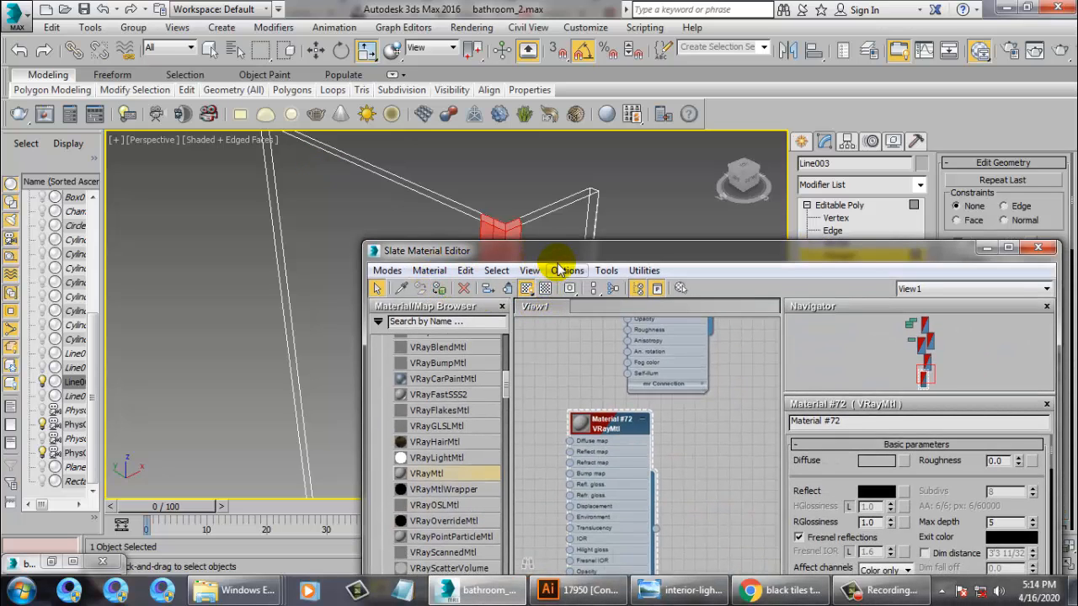
pyautogui.click(564, 270)
pyautogui.click(565, 270)
pyautogui.moveTo(556, 250); pyautogui.dragTo(462, 203)
pyautogui.moveTo(360, 173); pyautogui.dragTo(344, 160)
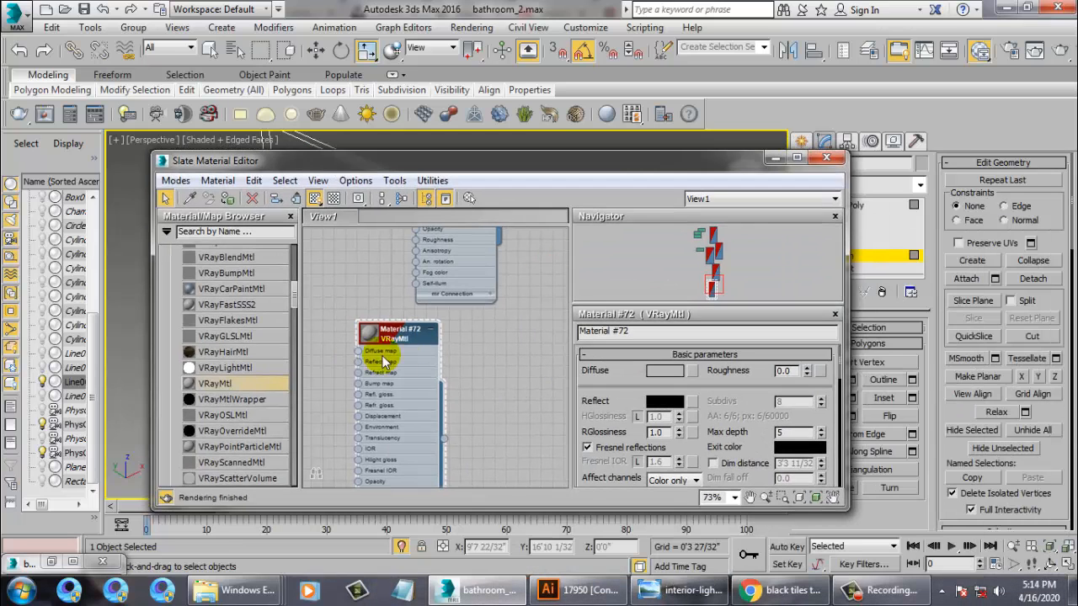
# Enlarge the preview of the corner post material and set its reflection colour to white
pyautogui.doubleClick(371, 336)
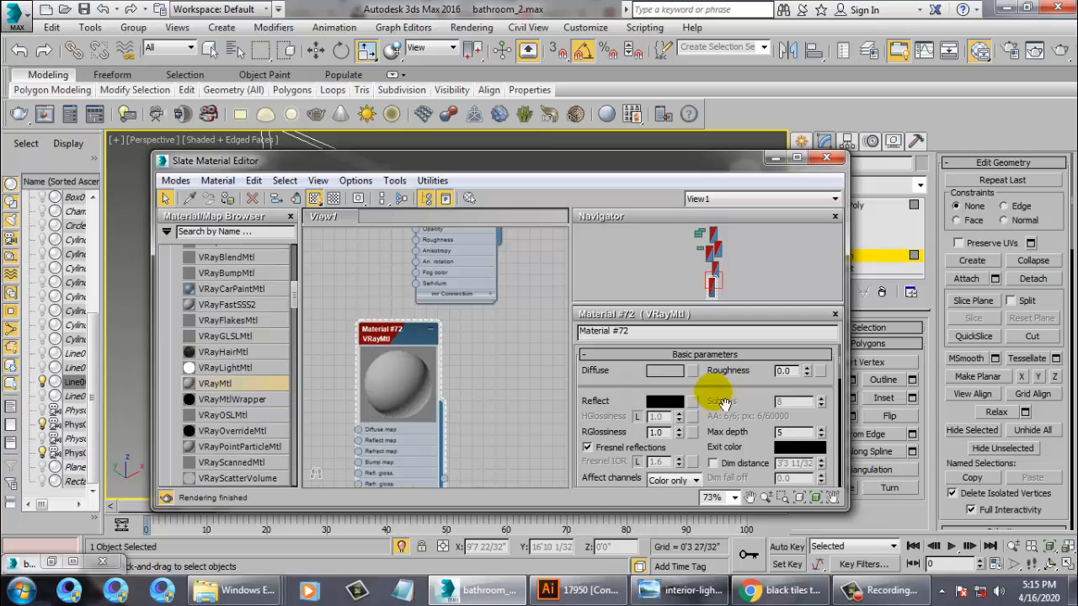
pyautogui.click(674, 402)
pyautogui.moveTo(468, 105); pyautogui.dragTo(468, 224)
pyautogui.click(583, 236)
pyautogui.scroll(-3, 581, 387)
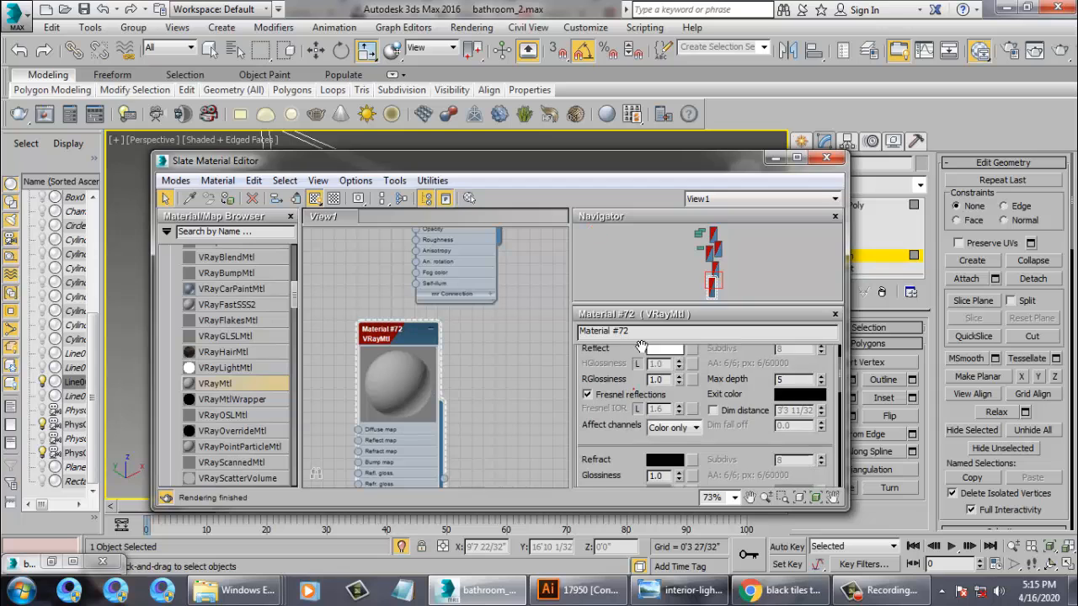
pyautogui.click(665, 394)
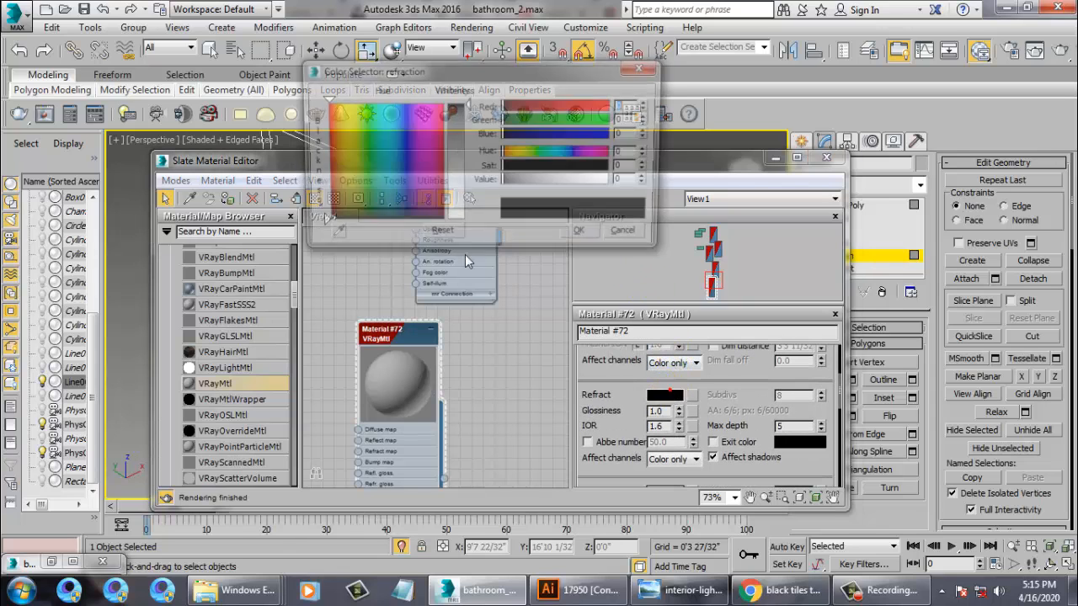
pyautogui.click(583, 235)
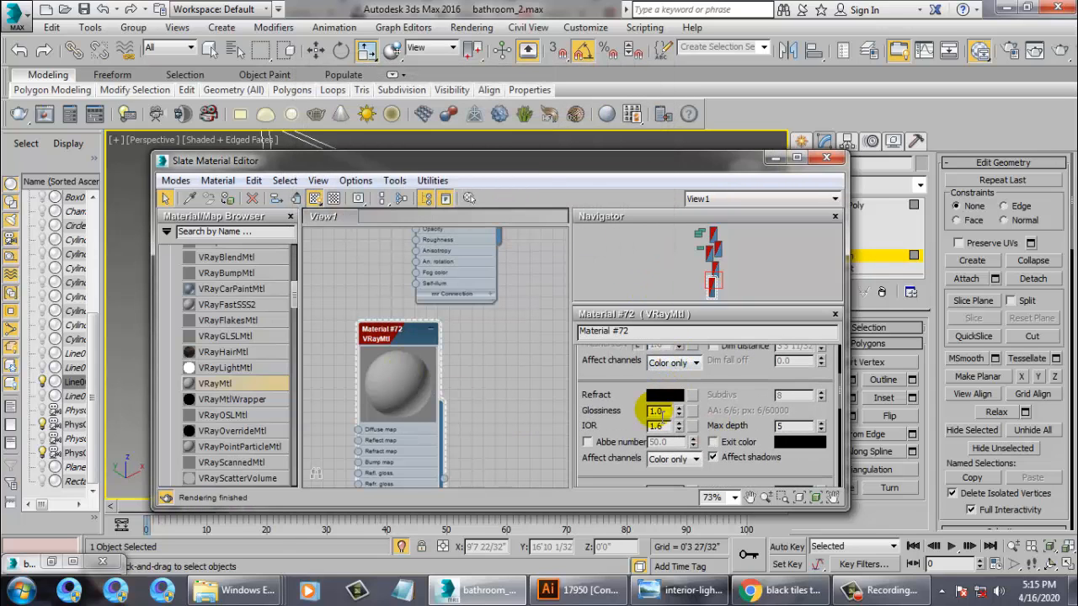
pyautogui.scroll(4, 642, 405)
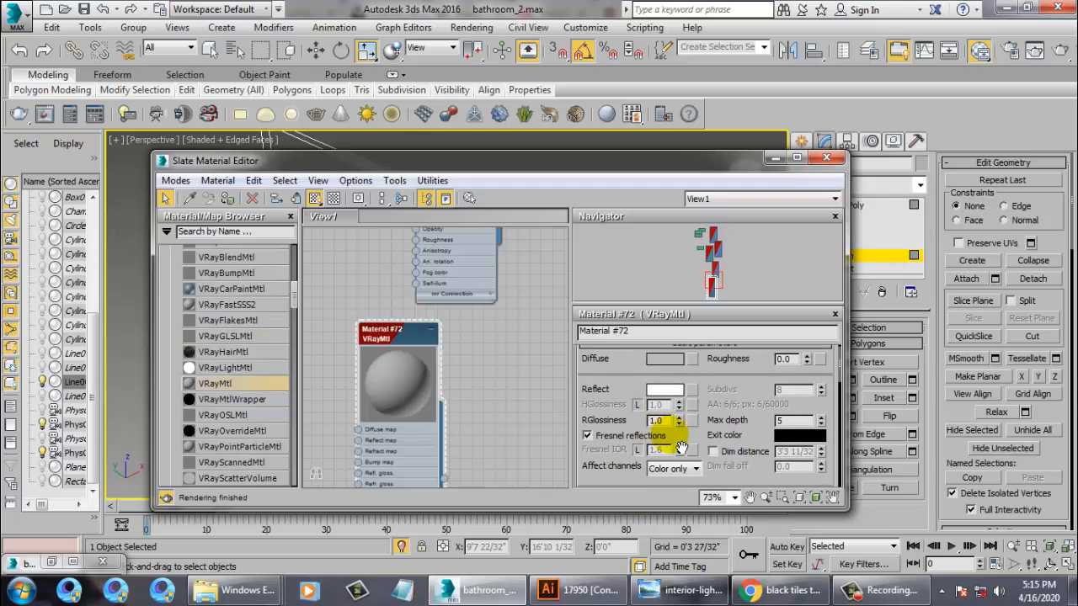
pyautogui.click(649, 468)
pyautogui.click(649, 468)
pyautogui.moveTo(640, 469); pyautogui.dragTo(637, 341)
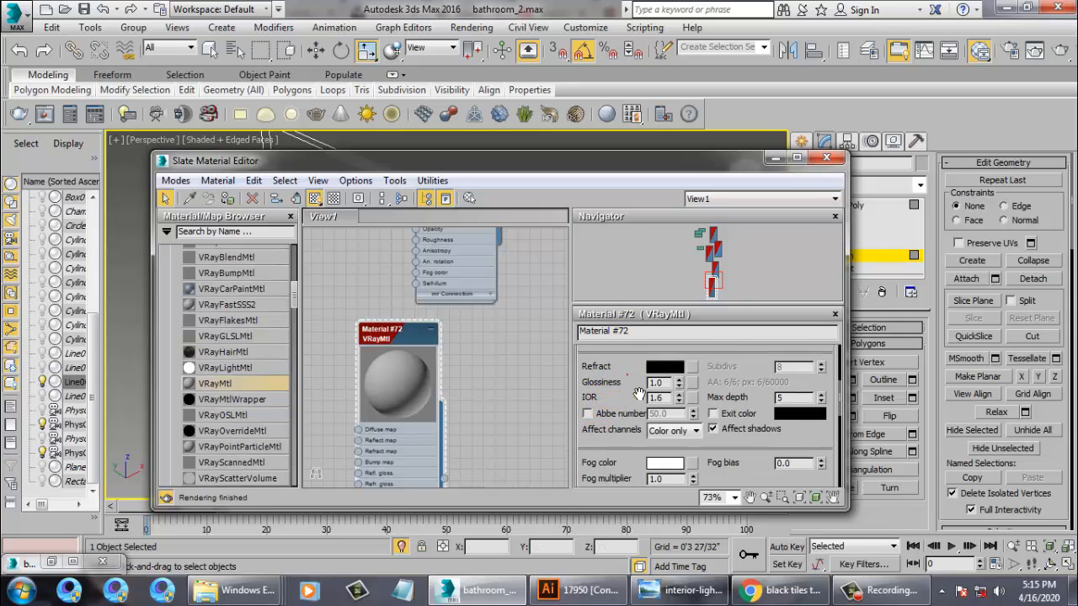
pyautogui.moveTo(627, 377); pyautogui.dragTo(632, 519)
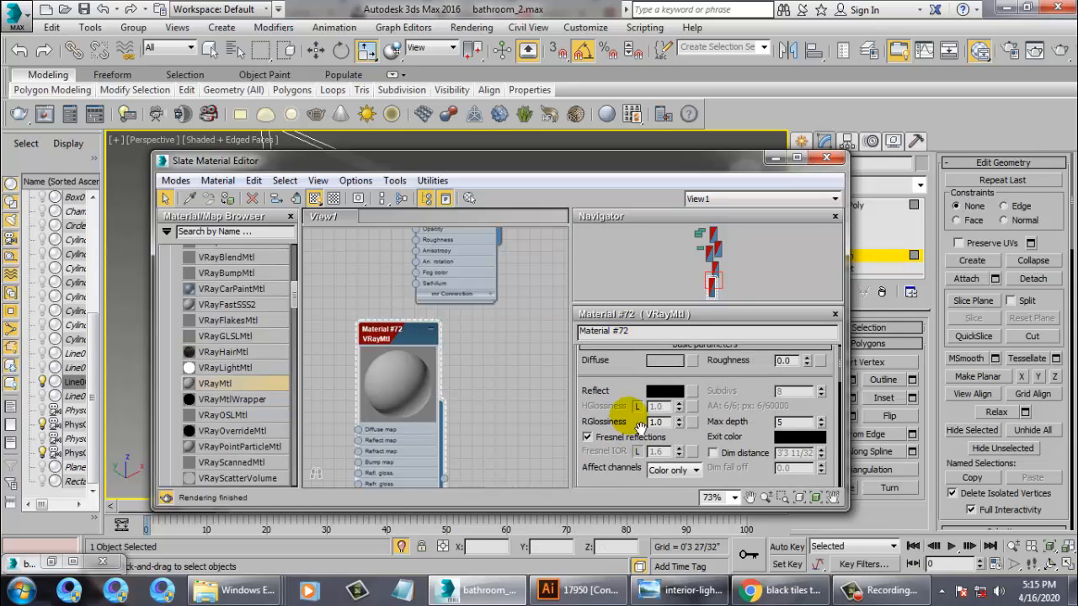
# Give the corner post material a white reflection colour, disable Fresnel reflections, and set RGlossiness to 0.64 and HGlossiness to 0.63
pyautogui.click(658, 396)
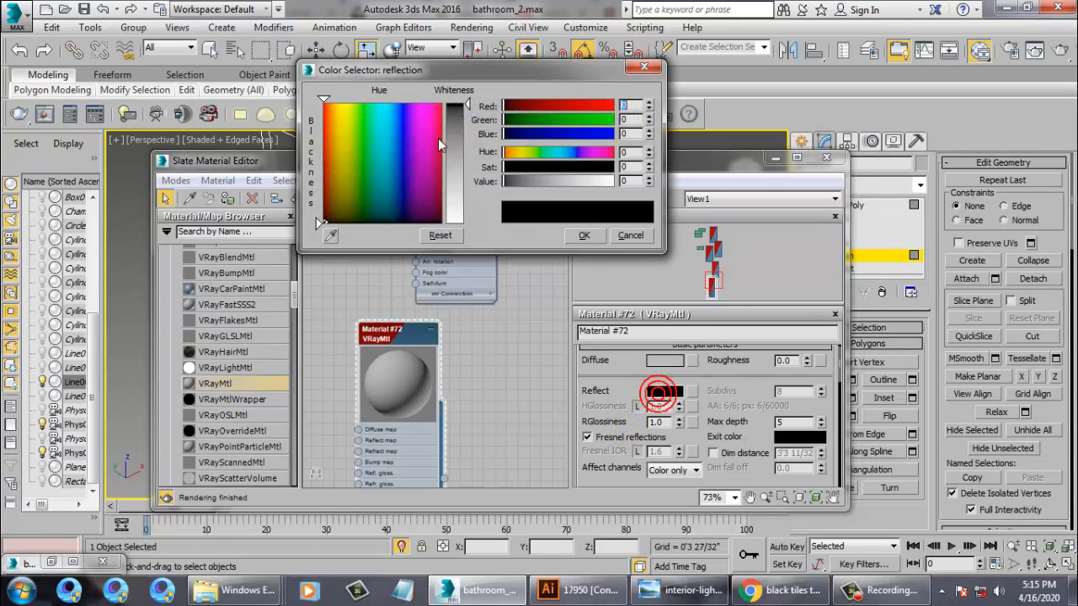
pyautogui.moveTo(459, 118); pyautogui.dragTo(463, 227)
pyautogui.click(579, 236)
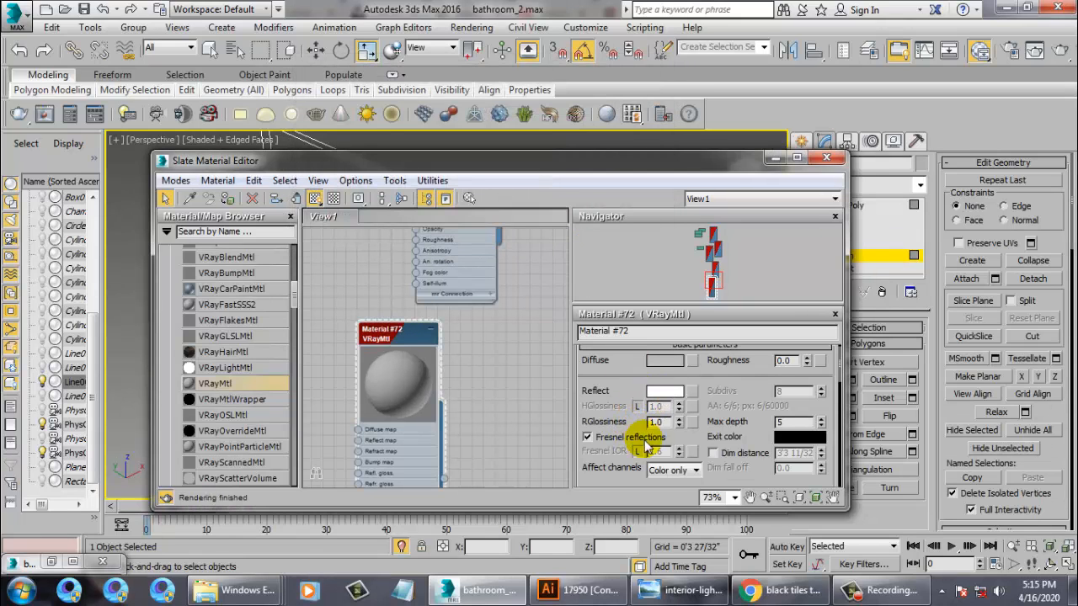
pyautogui.click(597, 433)
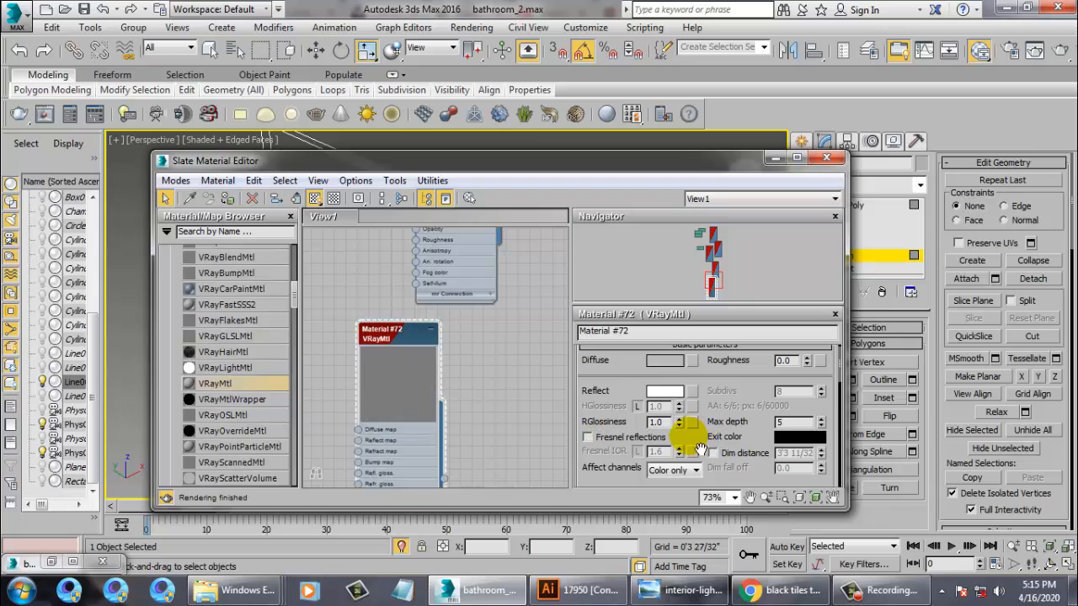
pyautogui.moveTo(695, 463)
pyautogui.mouseDown()
pyautogui.moveTo(697, 451)
pyautogui.moveTo(701, 481)
pyautogui.moveTo(701, 460)
pyautogui.mouseUp()
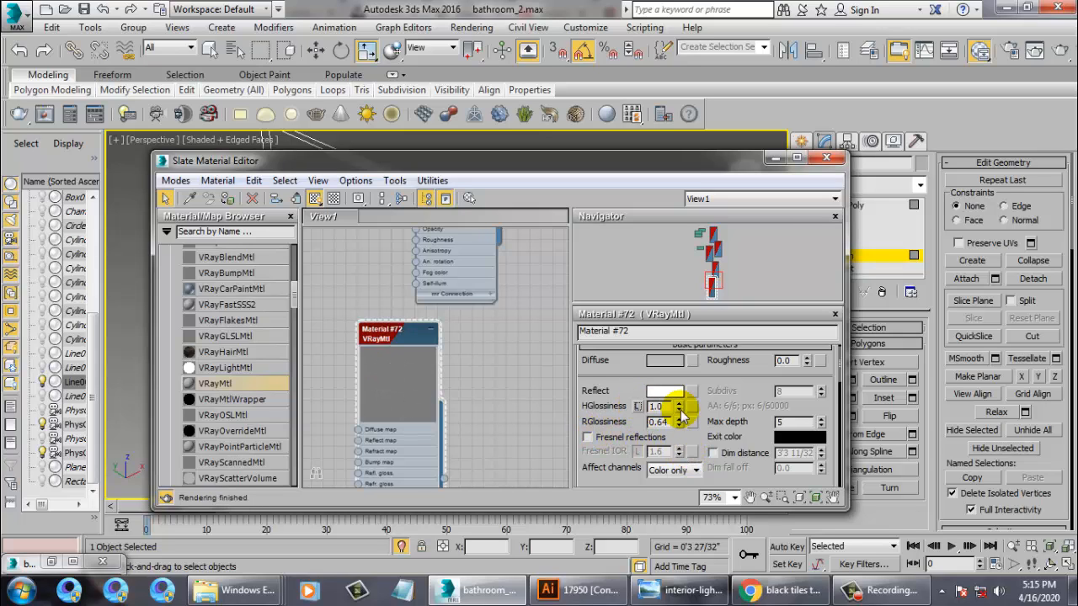
pyautogui.scroll(1, 679, 411)
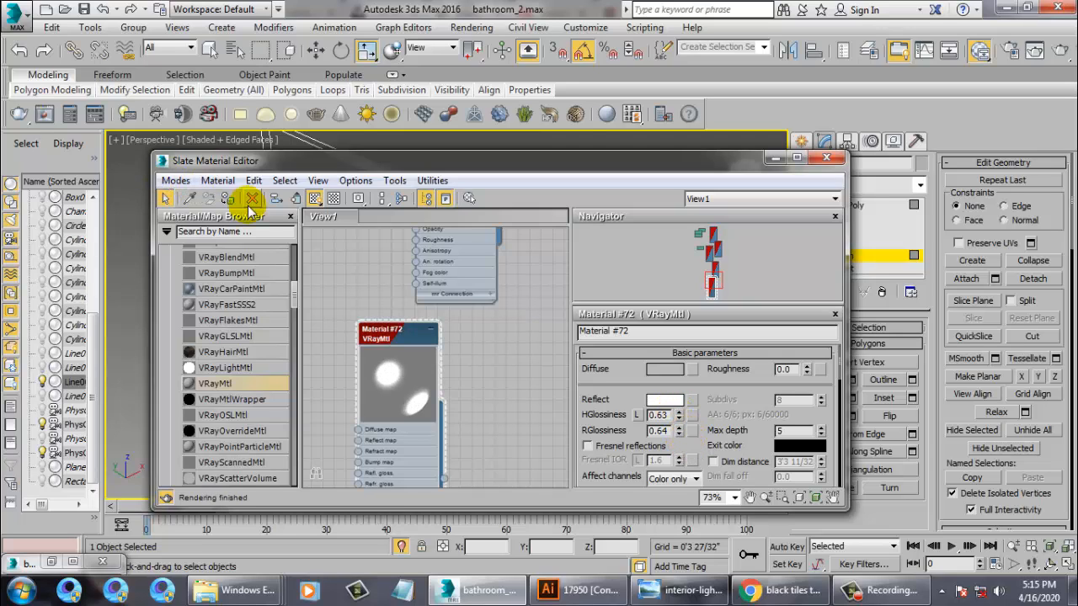
# Put the material editor away, end the isolation of the shower partition and leave its polygon sub-object level
pyautogui.click(775, 160)
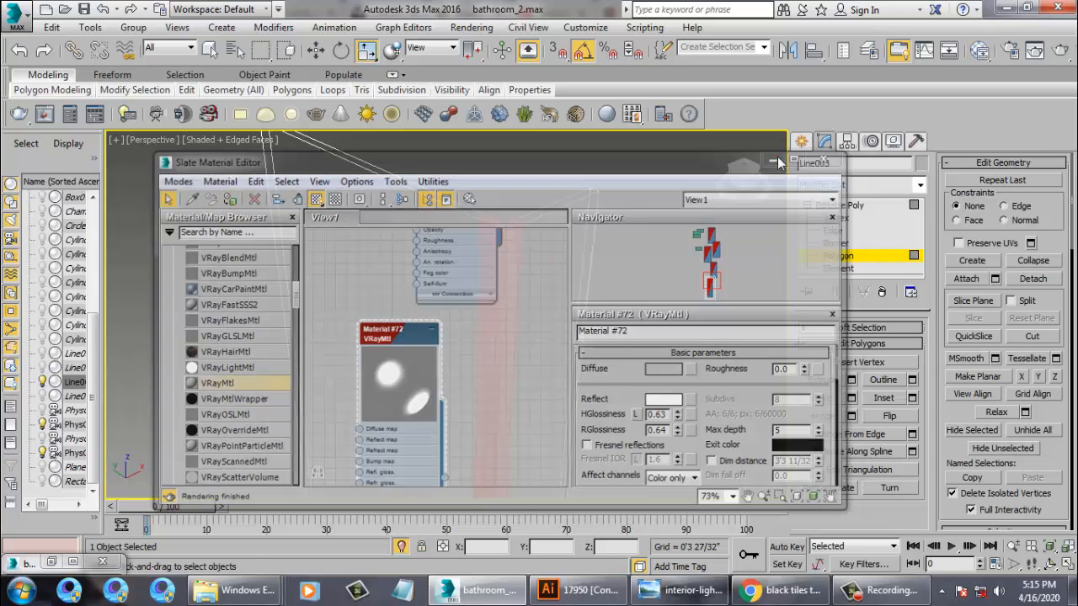
pyautogui.click(636, 245)
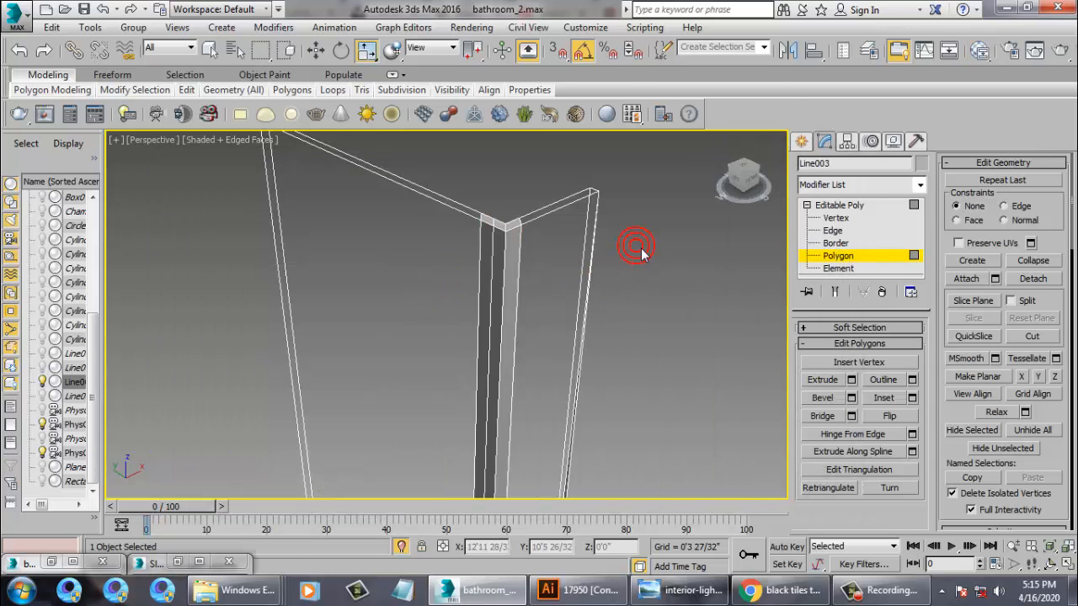
pyautogui.rightClick(641, 247)
pyautogui.click(680, 108)
pyautogui.scroll(-5, 472, 250)
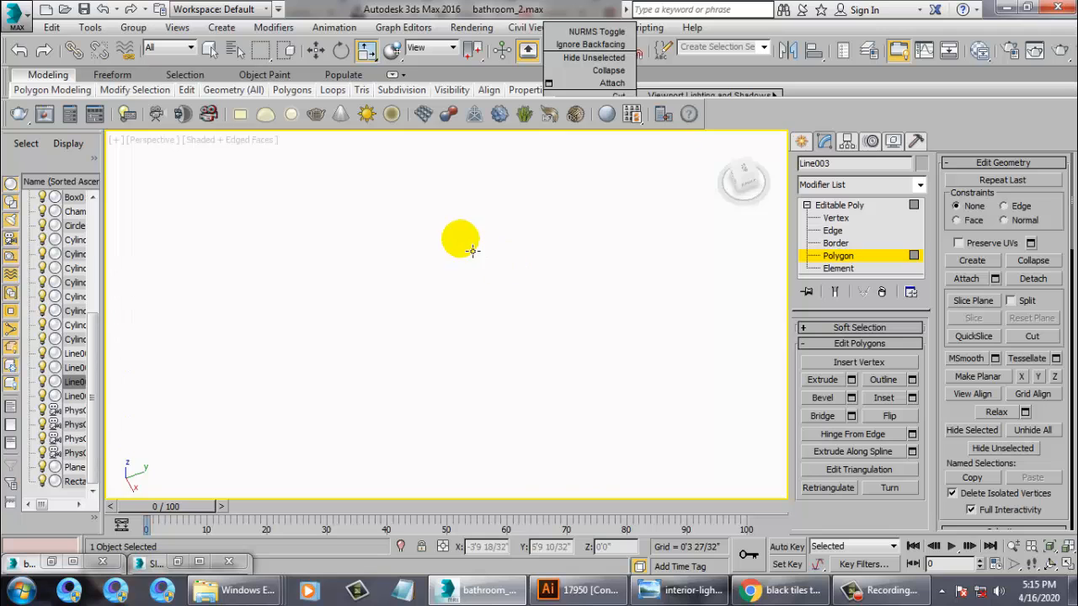
pyautogui.keyDown('alt'); pyautogui.moveTo(541, 246); pyautogui.dragTo(612, 321, button='middle'); pyautogui.keyUp('alt')
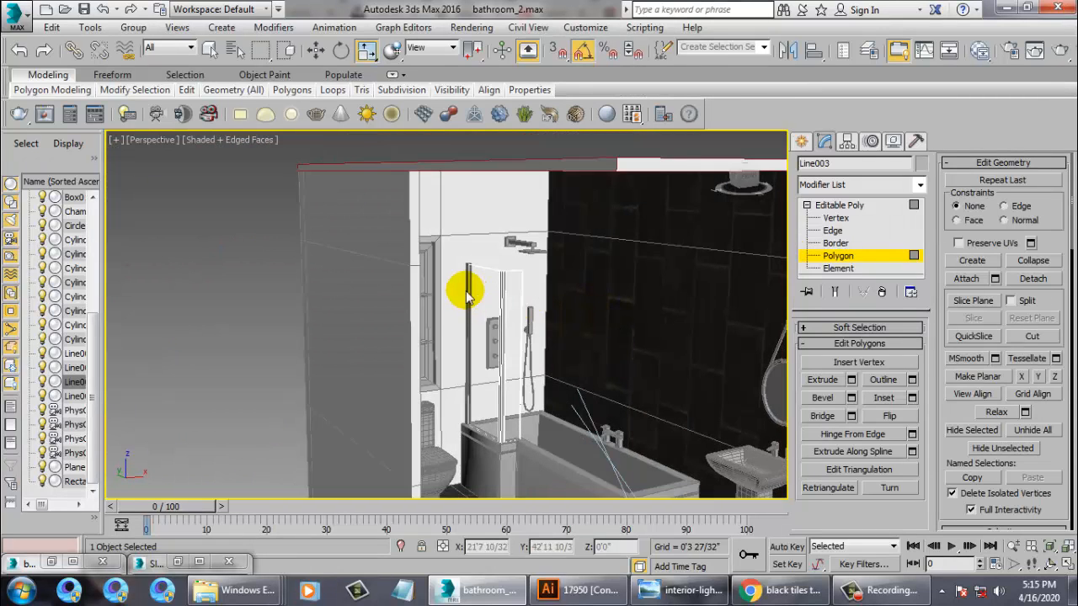
pyautogui.click(833, 205)
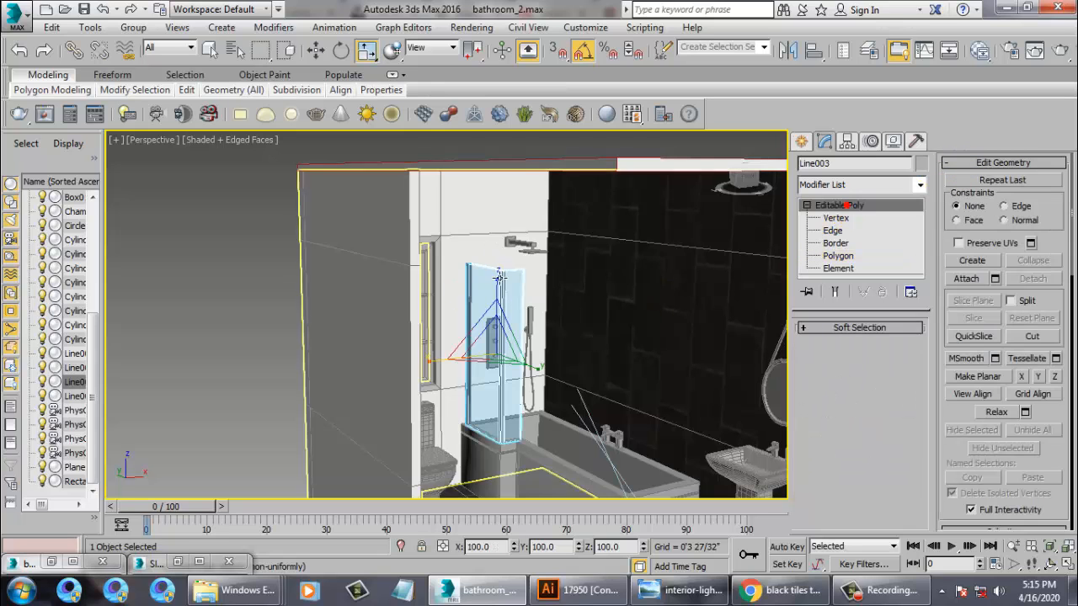
# Assign the reflective corner post material to the separate vertical post at the wall end of the shower partition
pyautogui.click(469, 292)
pyautogui.scroll(8, 476, 299)
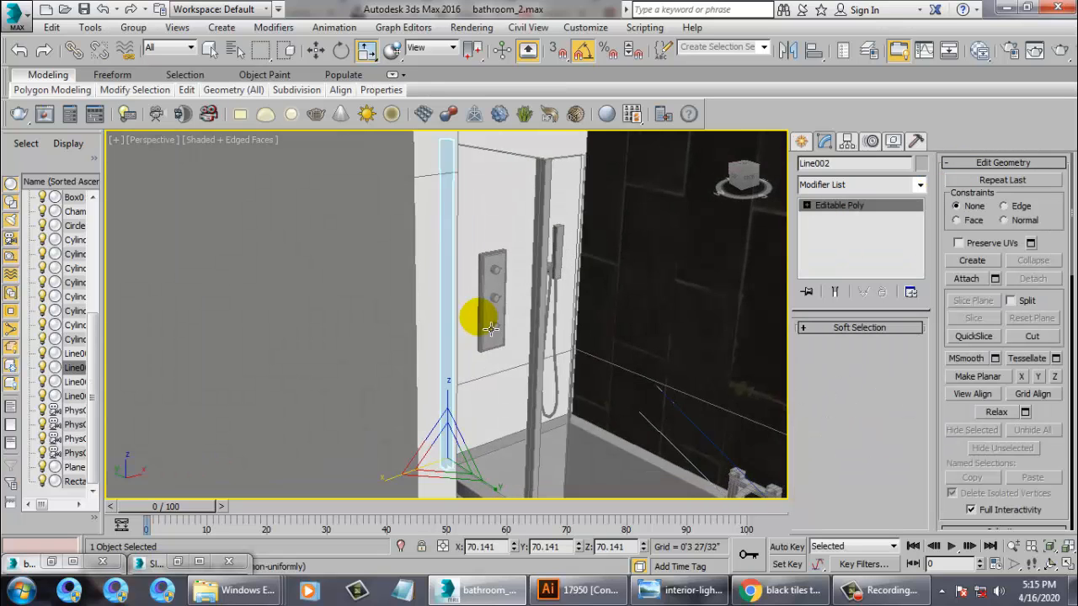
pyautogui.scroll(5, 475, 299)
pyautogui.click(461, 166)
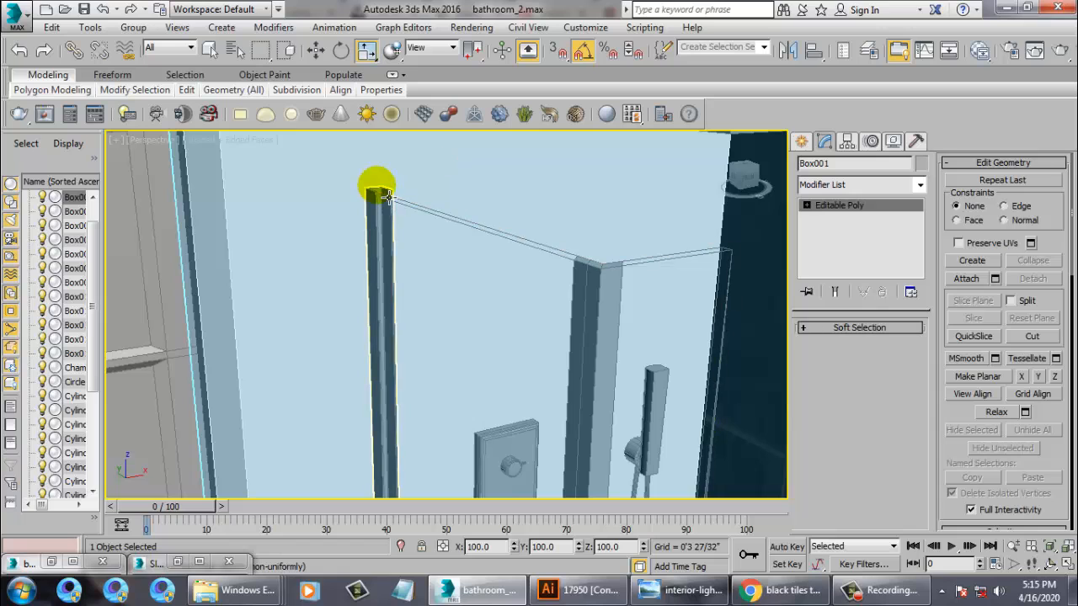
pyautogui.click(390, 201)
pyautogui.click(373, 186)
pyautogui.press('m')
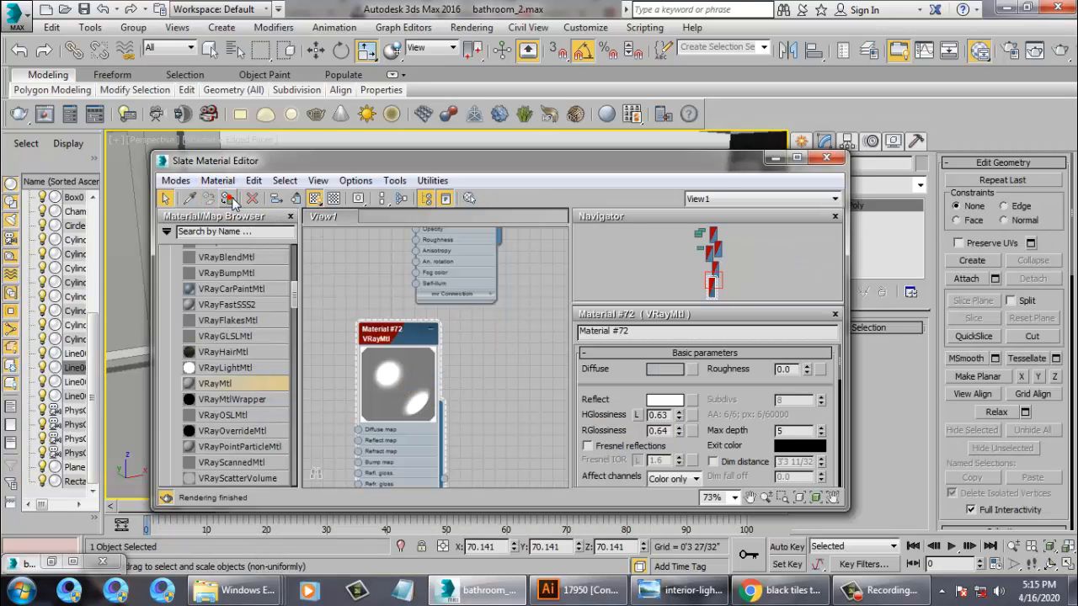
pyautogui.click(774, 159)
# Select the wall-mounted shower arm together with the flat shower head plate beneath it
pyautogui.click(515, 251)
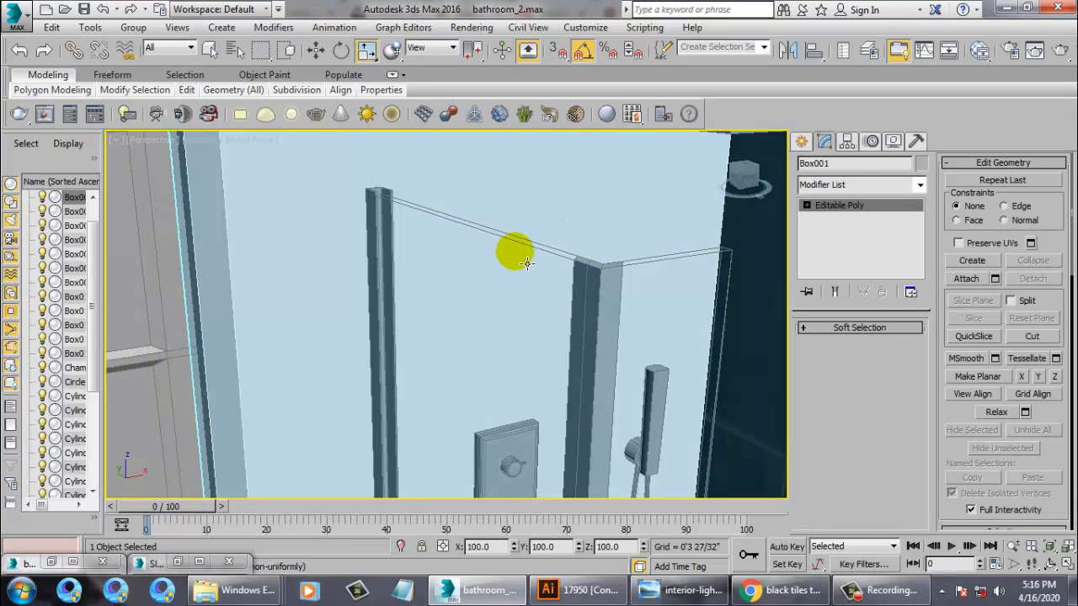
pyautogui.moveTo(538, 252); pyautogui.dragTo(455, 177, button='middle')
pyautogui.click(437, 268)
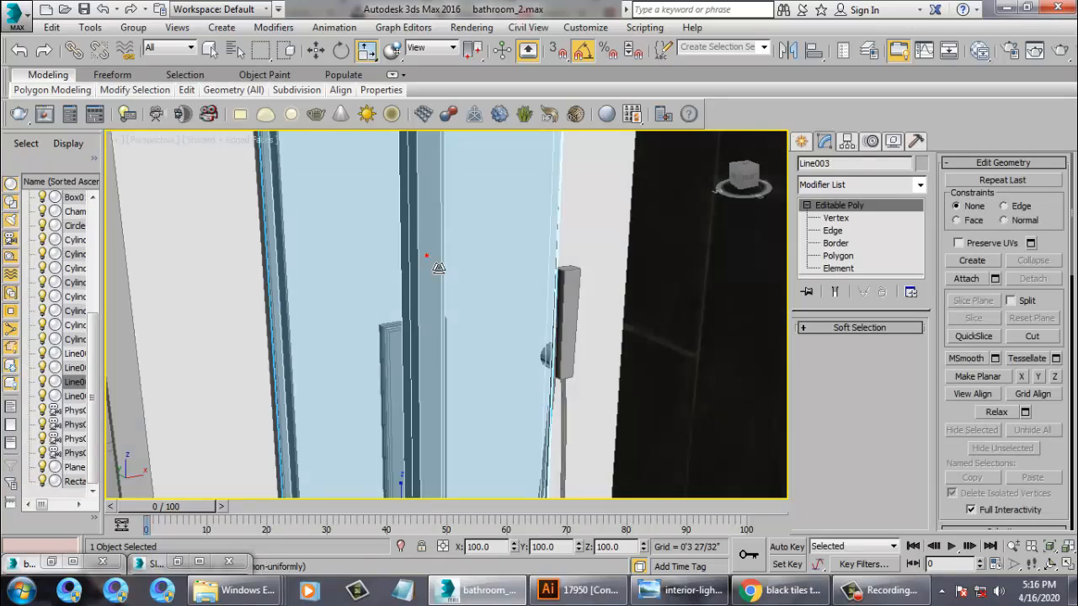
pyautogui.keyDown('alt'); pyautogui.moveTo(437, 268); pyautogui.dragTo(467, 404, button='middle'); pyautogui.keyUp('alt')
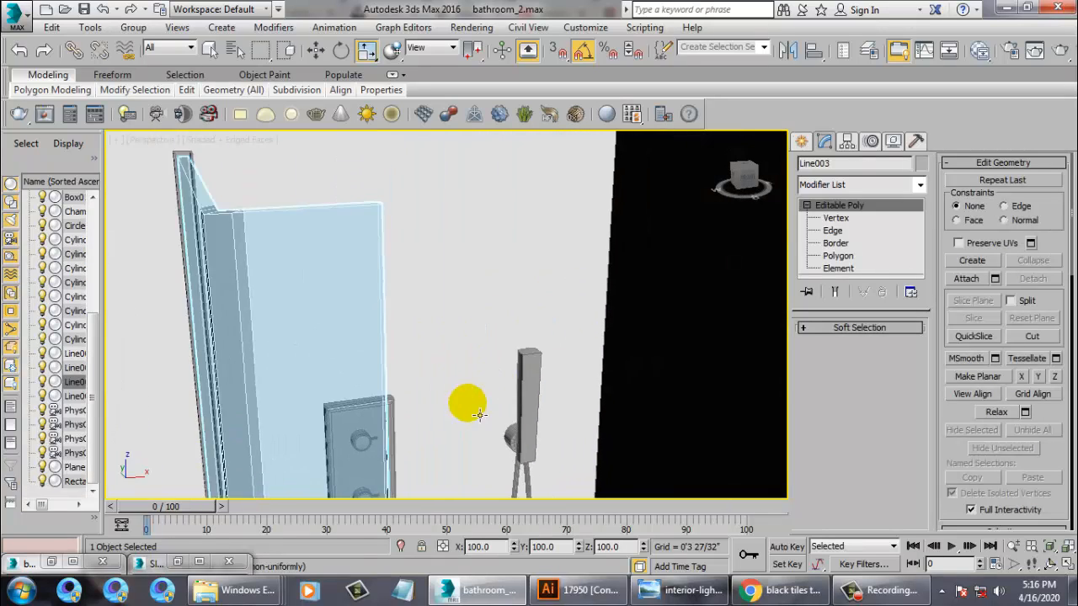
pyautogui.hotkey('alt', 'q')
pyautogui.keyDown('alt'); pyautogui.moveTo(585, 335); pyautogui.dragTo(580, 285, button='middle'); pyautogui.keyUp('alt')
pyautogui.scroll(2, 495, 260)
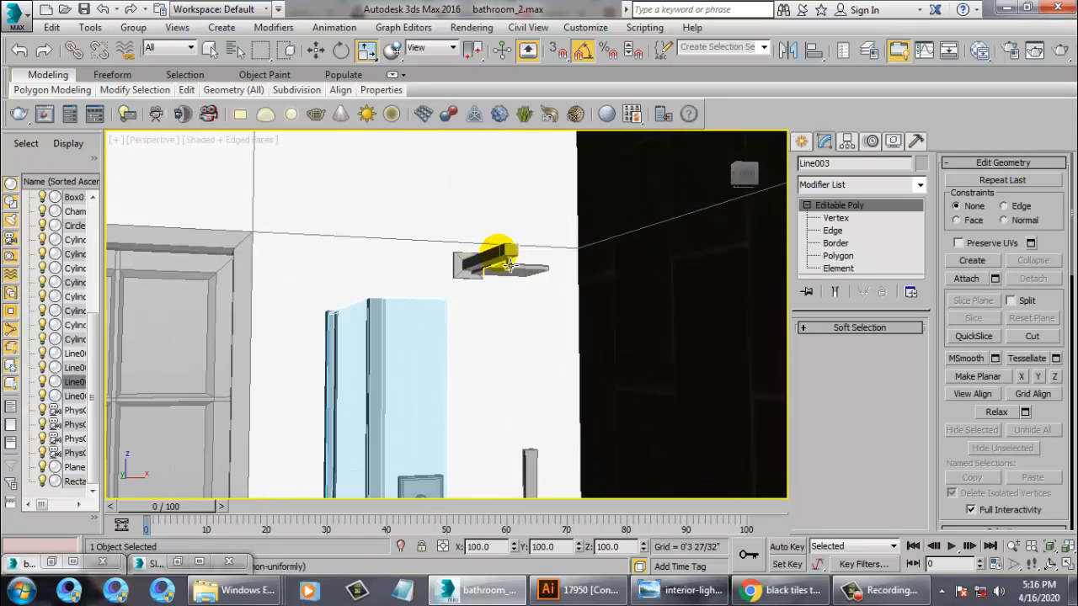
pyautogui.click(498, 253)
pyautogui.keyDown('alt'); pyautogui.moveTo(505, 276); pyautogui.dragTo(517, 288, button='middle'); pyautogui.keyUp('alt')
pyautogui.scroll(3, 517, 289)
pyautogui.keyDown('ctrl'); pyautogui.click(519, 255); pyautogui.keyUp('ctrl')
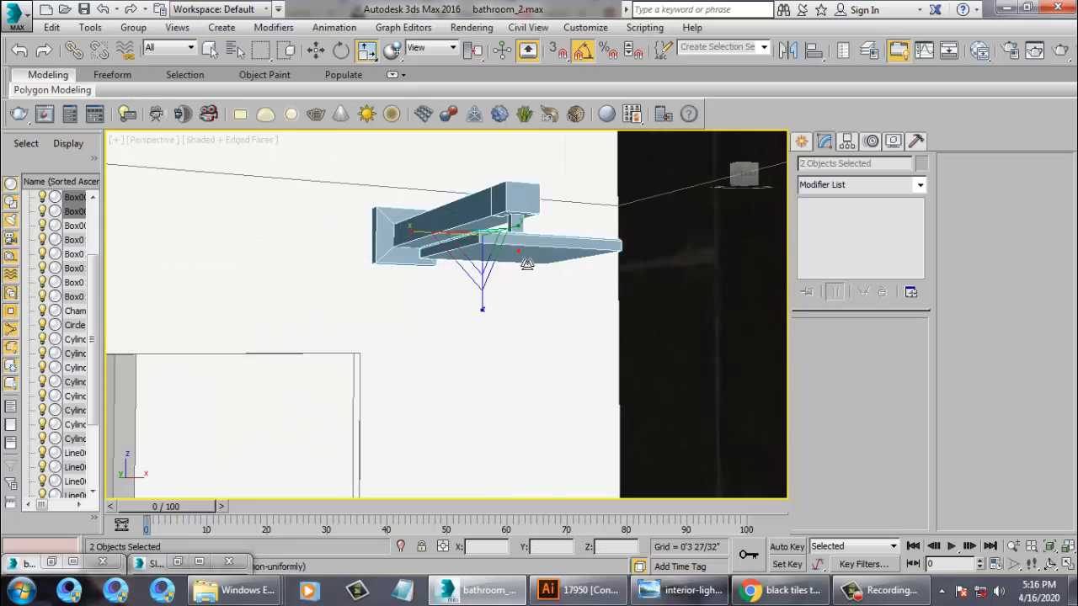
pyautogui.keyDown('alt'); pyautogui.moveTo(515, 251); pyautogui.dragTo(519, 249, button='middle'); pyautogui.keyUp('alt')
# Change the reflective material's HGlossiness to 0.5 and RGlossiness to 0.22 in the material editor
pyautogui.press('m')
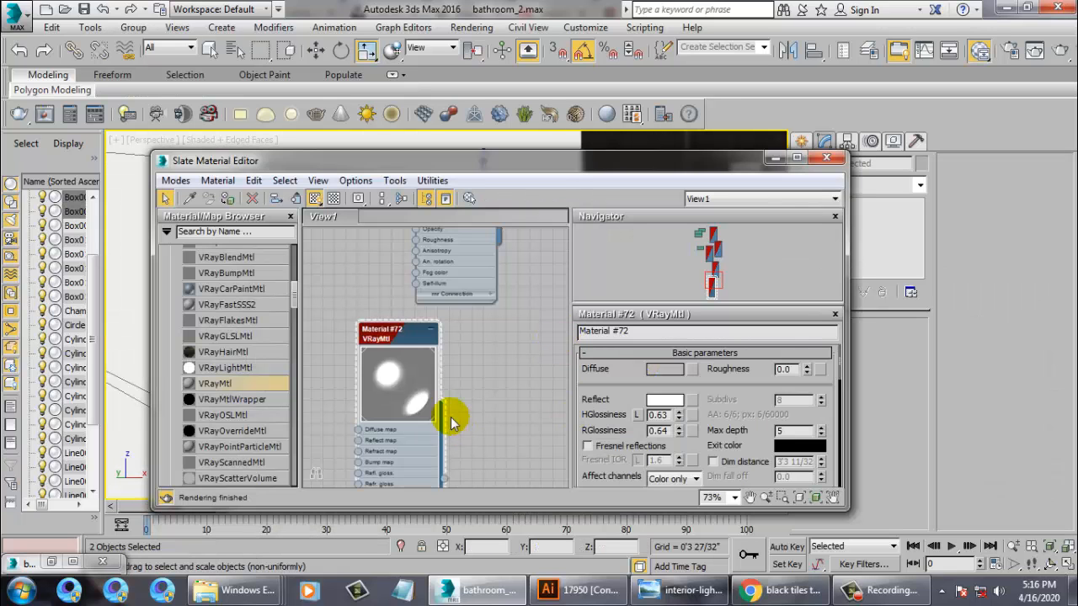
pyautogui.click(600, 449)
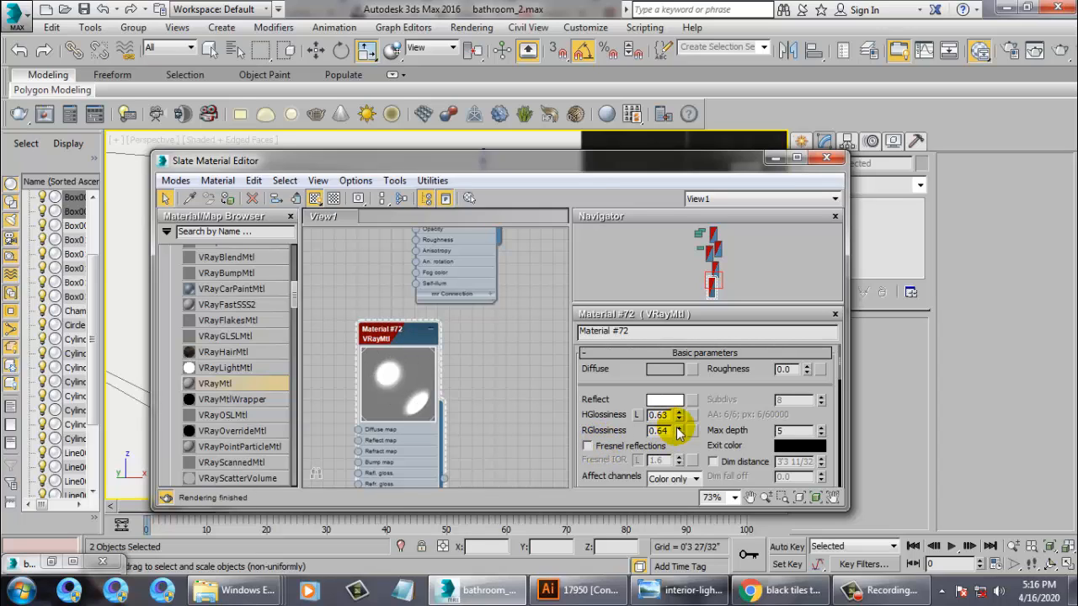
pyautogui.moveTo(692, 427)
pyautogui.mouseDown()
pyautogui.moveTo(687, 469)
pyautogui.moveTo(692, 418)
pyautogui.moveTo(699, 438)
pyautogui.mouseUp()
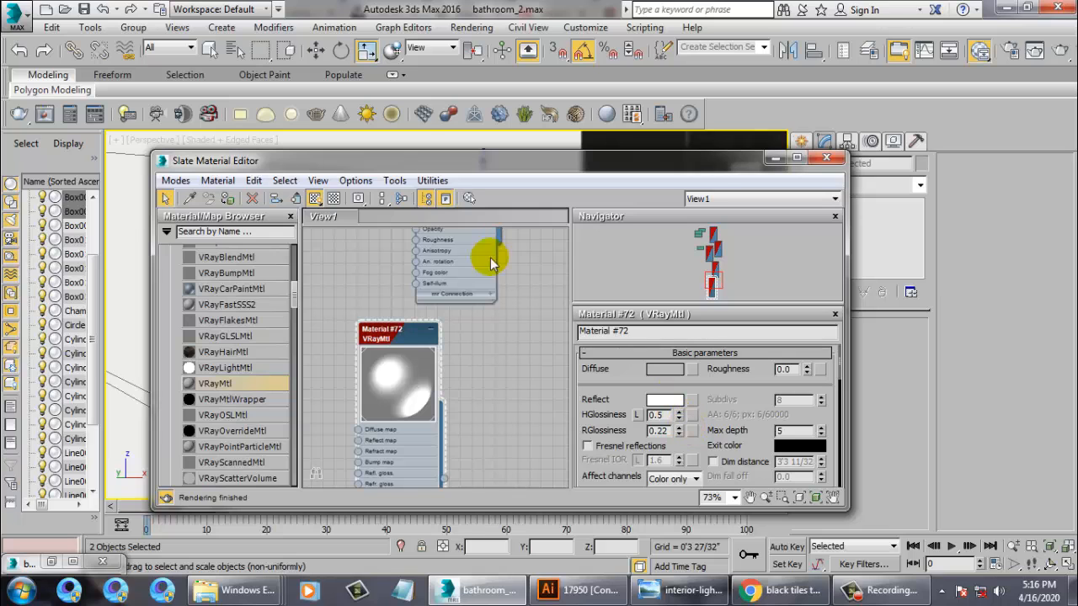
# Move the material editor clear of the shower head and assign the reflective material to the selected arm and plate
pyautogui.moveTo(286, 154); pyautogui.dragTo(600, 181)
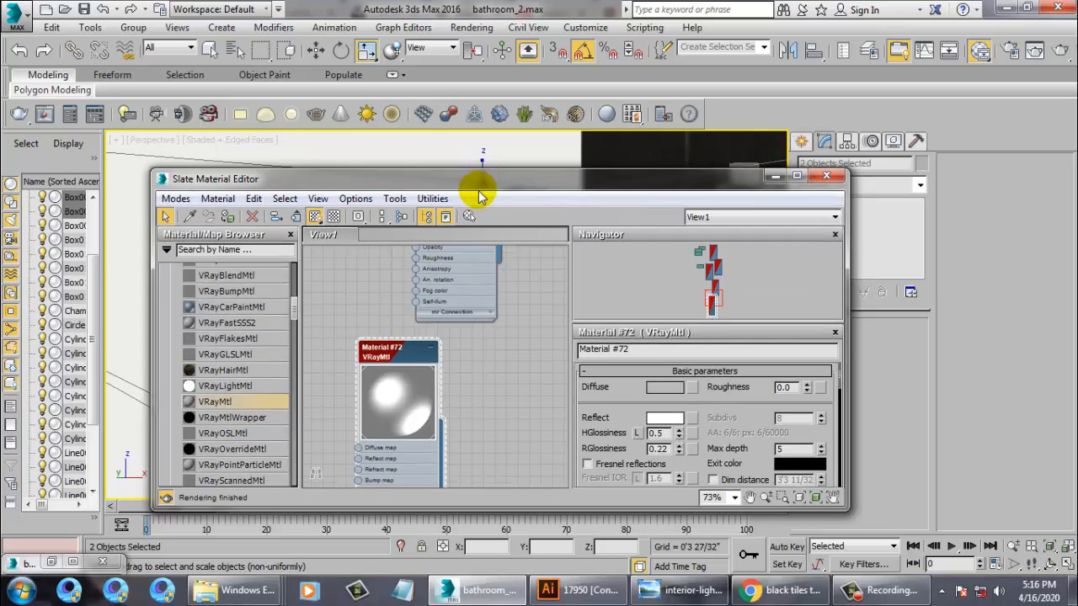
pyautogui.moveTo(465, 179); pyautogui.dragTo(919, 271)
pyautogui.click(683, 309)
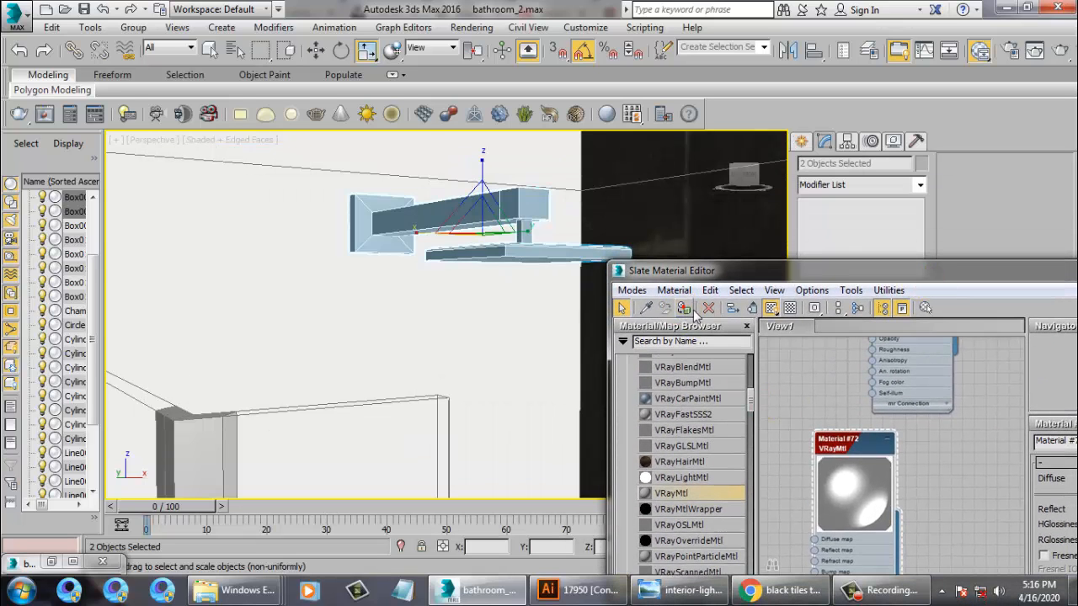
# Assign the reflective material to the shower control plate, its three round knobs, and the hand shower with its hose and wall holder
pyautogui.moveTo(464, 344); pyautogui.dragTo(378, 311, button='middle')
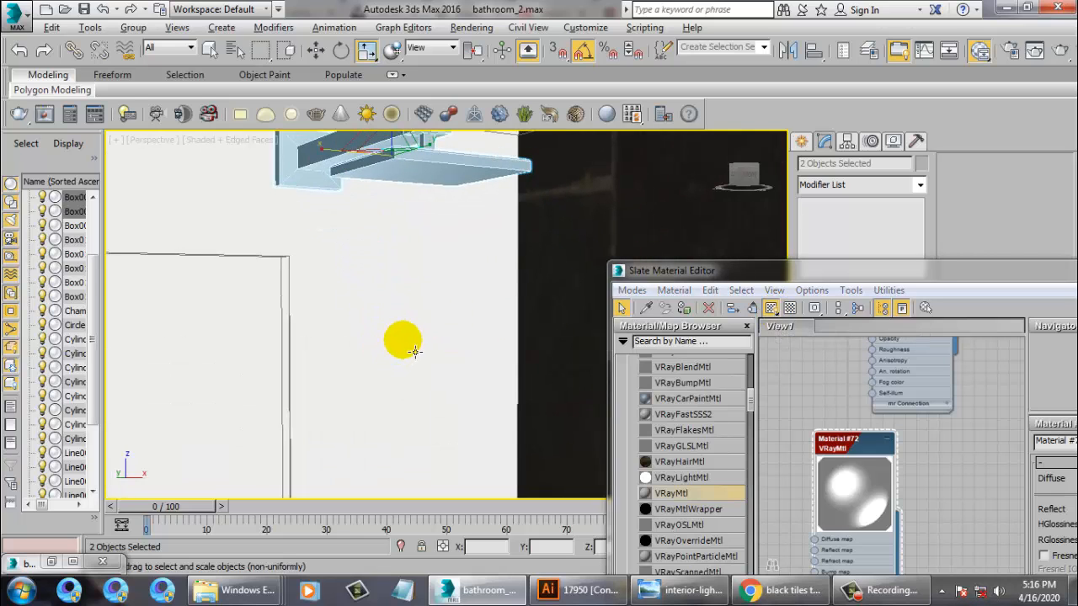
pyautogui.keyDown('alt'); pyautogui.moveTo(413, 351); pyautogui.dragTo(360, 198, button='middle'); pyautogui.keyUp('alt')
pyautogui.moveTo(457, 431); pyautogui.dragTo(524, 114, button='middle')
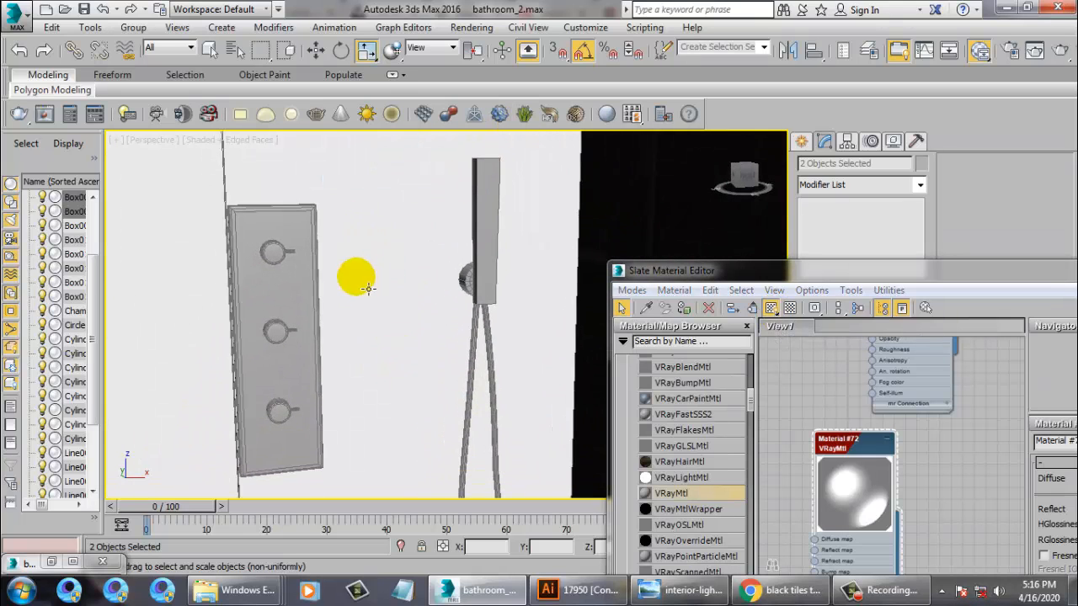
pyautogui.click(307, 265)
pyautogui.keyDown('ctrl'); pyautogui.click(274, 251); pyautogui.keyUp('ctrl')
pyautogui.keyDown('ctrl'); pyautogui.click(278, 326); pyautogui.keyUp('ctrl')
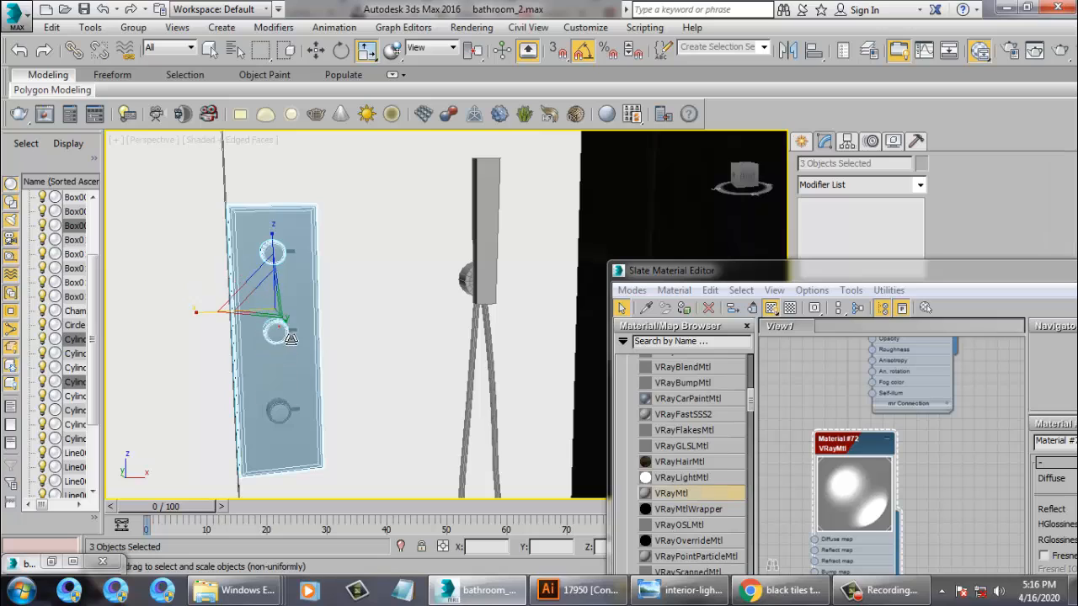
pyautogui.keyDown('ctrl'); pyautogui.click(296, 426); pyautogui.keyUp('ctrl')
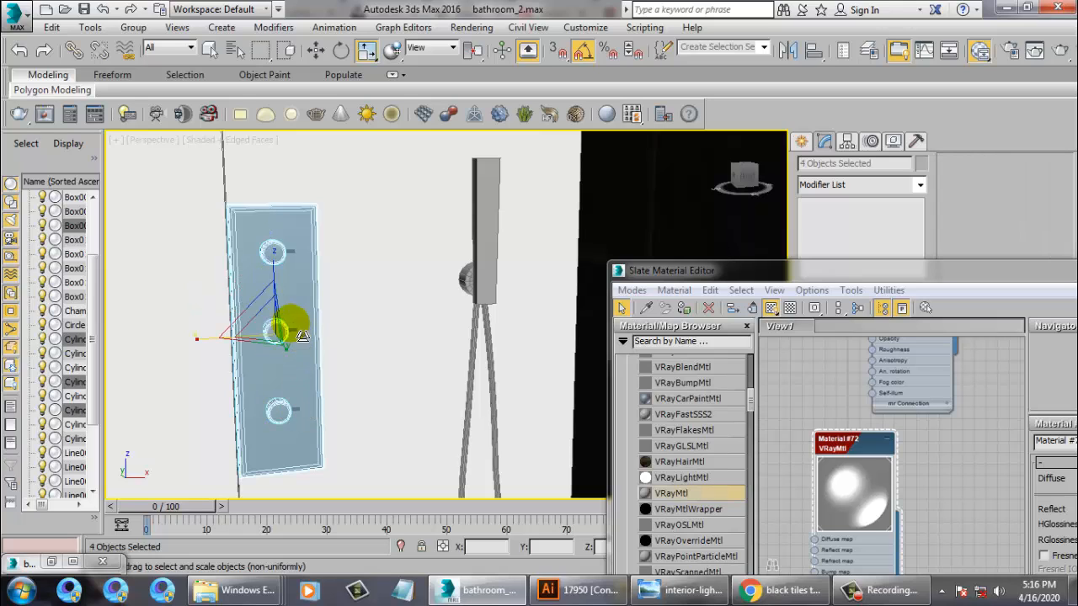
pyautogui.keyDown('ctrl'); pyautogui.click(493, 228); pyautogui.keyUp('ctrl')
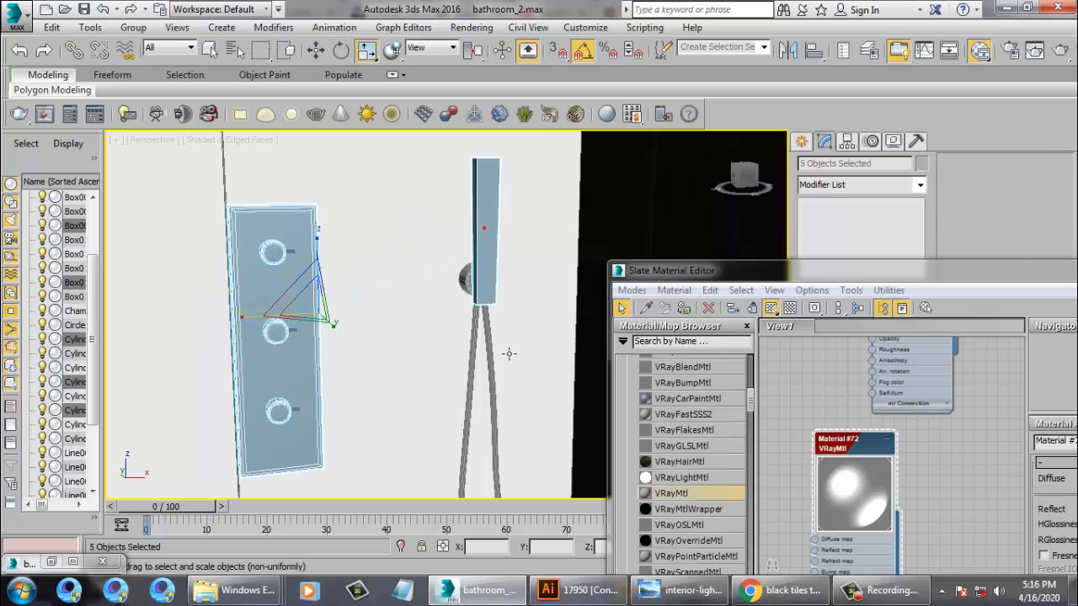
pyautogui.keyDown('ctrl'); pyautogui.click(496, 347); pyautogui.keyUp('ctrl')
pyautogui.keyDown('ctrl'); pyautogui.click(460, 276); pyautogui.keyUp('ctrl')
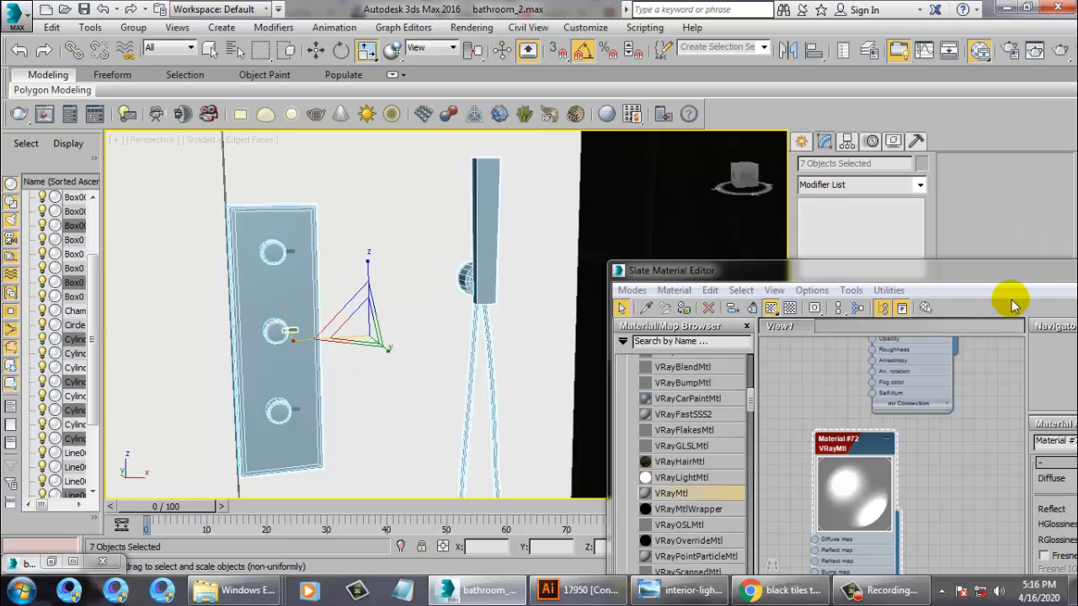
pyautogui.click(684, 308)
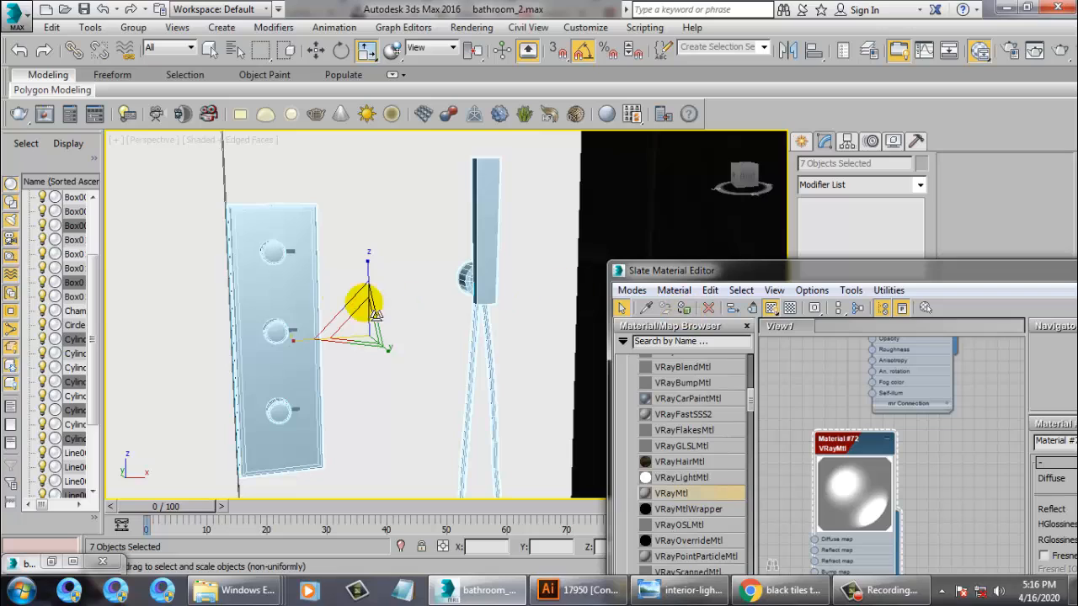
# Assign the reflective material to the three small levers on the shower control knobs and minimize the material editor
pyautogui.click(308, 219)
pyautogui.press('w')
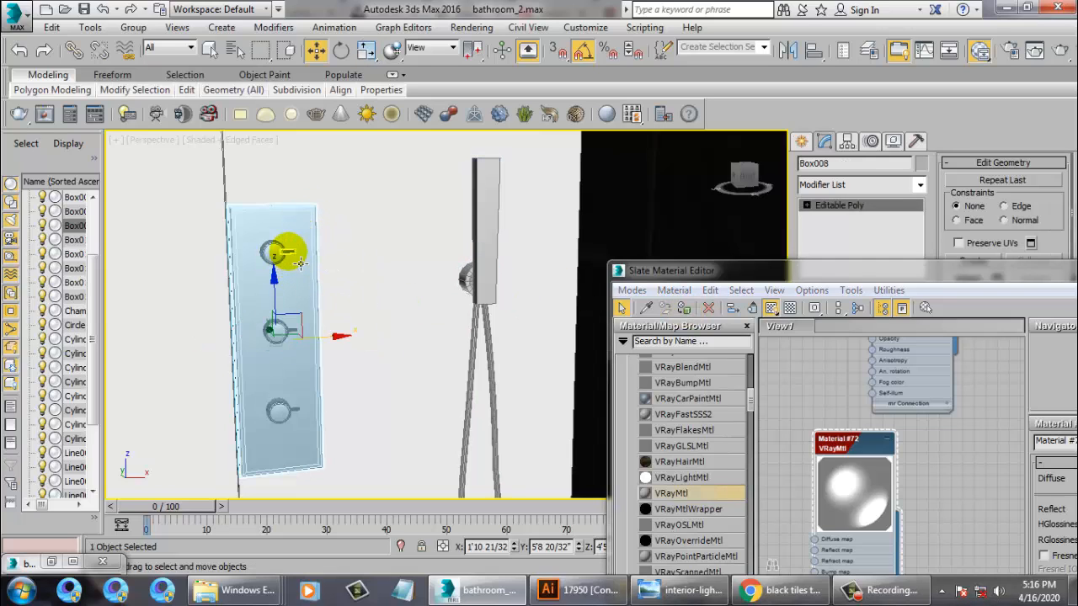
pyautogui.click(300, 264)
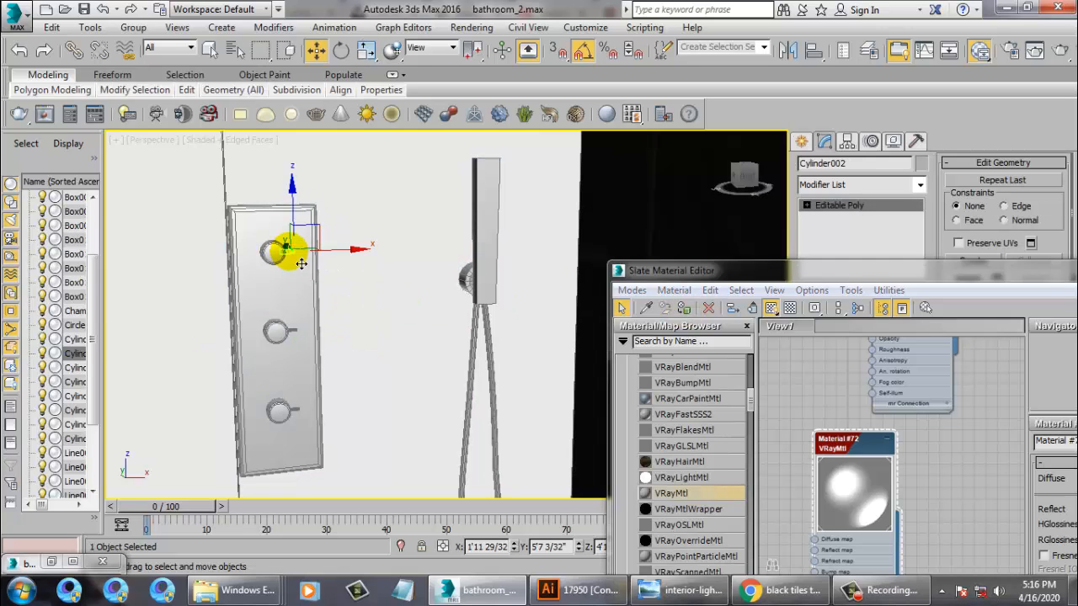
pyautogui.keyDown('ctrl'); pyautogui.click(289, 330); pyautogui.keyUp('ctrl')
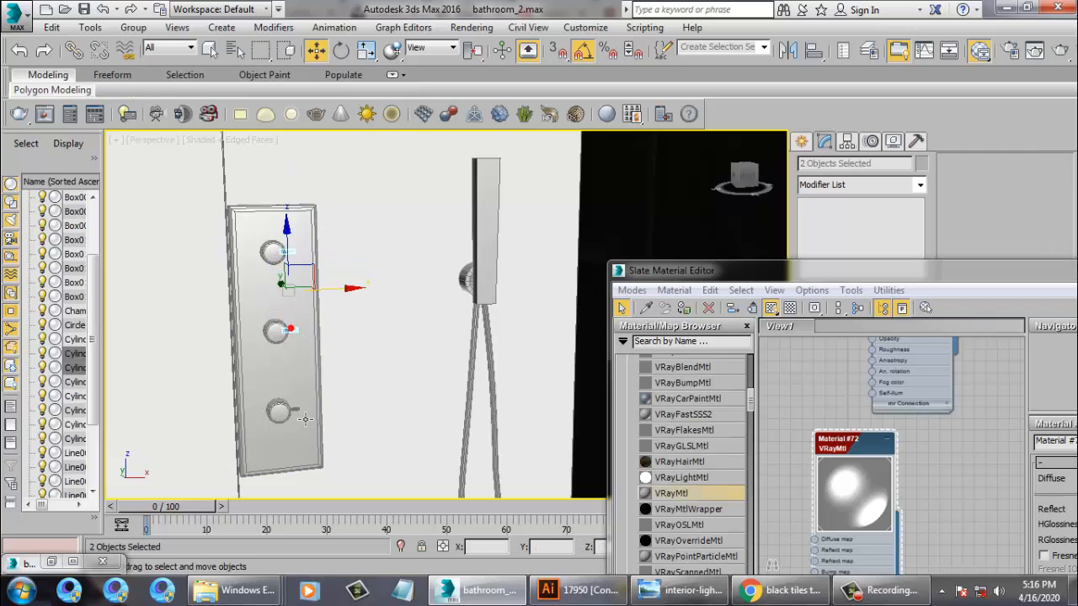
pyautogui.keyDown('ctrl'); pyautogui.click(305, 421); pyautogui.keyUp('ctrl')
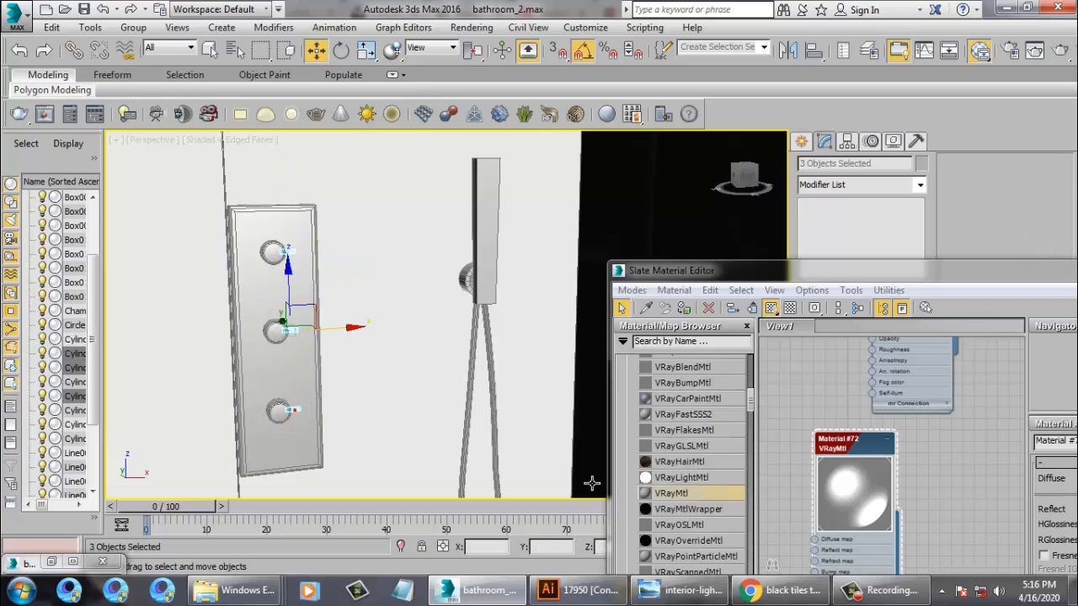
pyautogui.click(685, 308)
pyautogui.moveTo(861, 278); pyautogui.dragTo(535, 279)
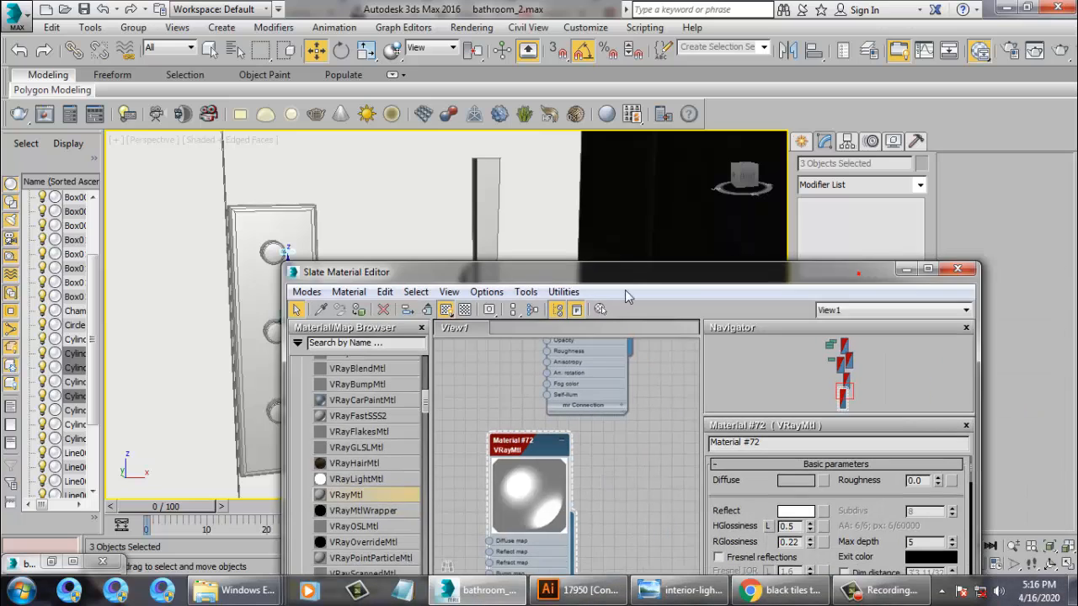
pyautogui.click(908, 268)
# Assign the reflective material to the bathtub taps
pyautogui.moveTo(553, 318); pyautogui.dragTo(531, 287, button='middle')
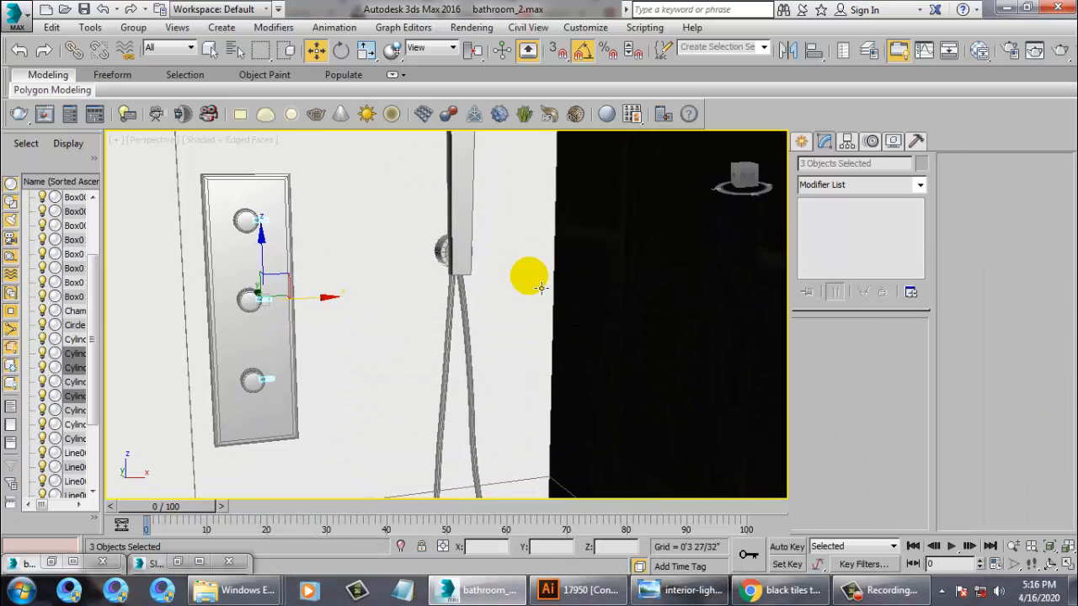
pyautogui.scroll(-3, 532, 289)
pyautogui.keyDown('alt'); pyautogui.moveTo(576, 330); pyautogui.dragTo(592, 308, button='middle'); pyautogui.keyUp('alt')
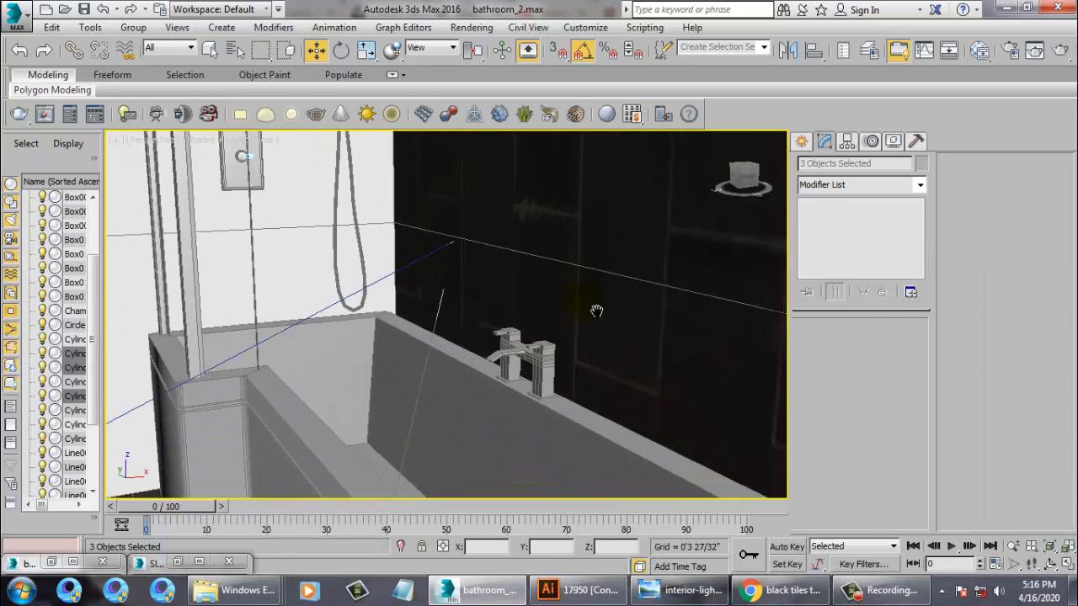
pyautogui.click(546, 349)
pyautogui.press('m')
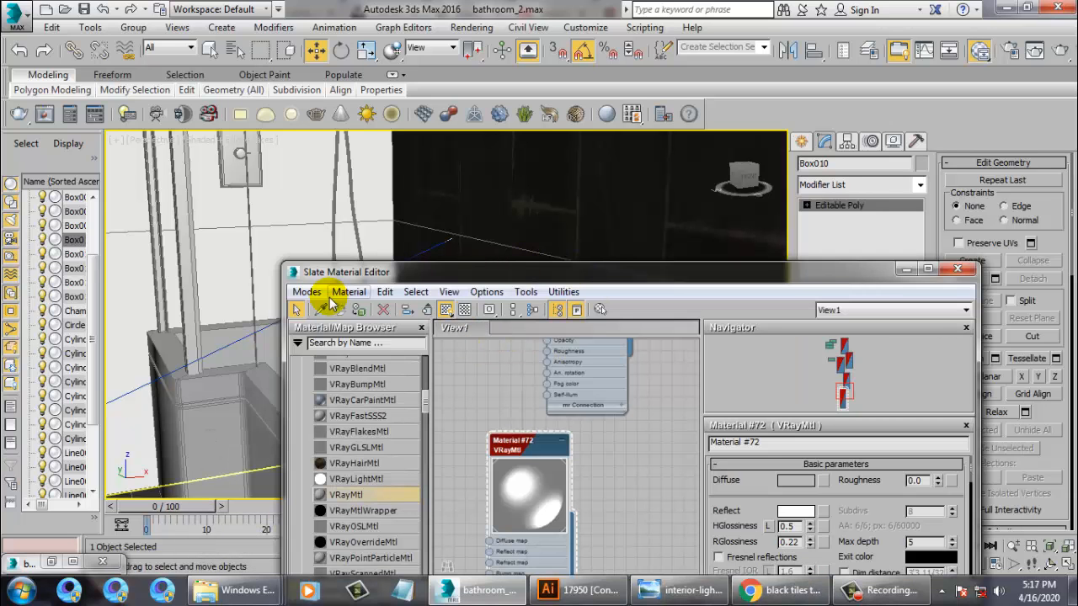
pyautogui.click(906, 271)
# Assign the reflective material to the washbasin tap and minimize the material editor
pyautogui.moveTo(712, 361); pyautogui.dragTo(569, 338, button='middle')
pyautogui.scroll(-5, 644, 342)
pyautogui.scroll(2, 674, 358)
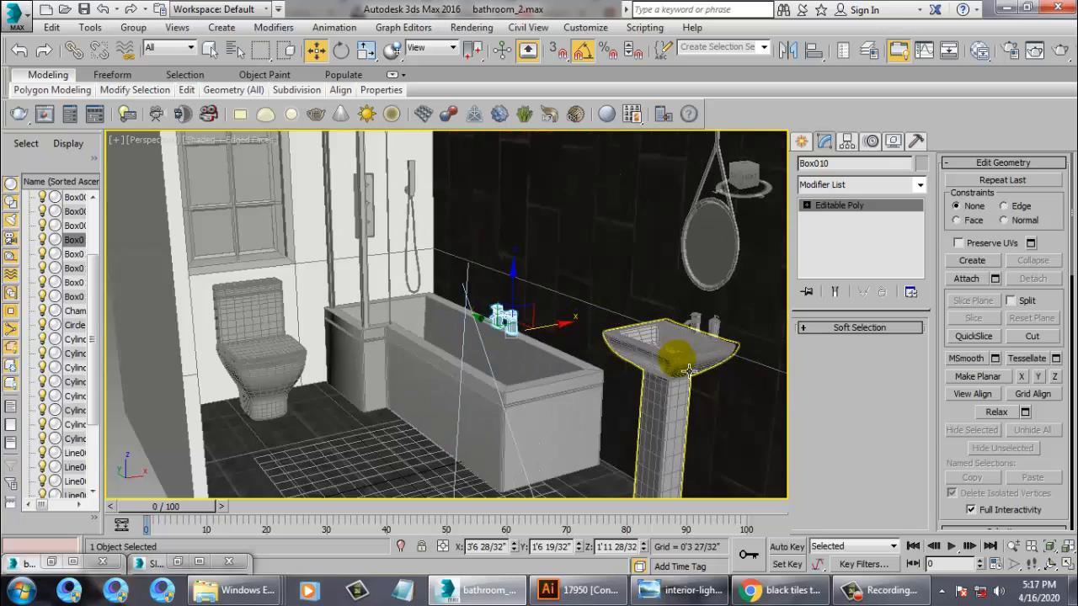
pyautogui.moveTo(754, 372); pyautogui.dragTo(688, 376, button='middle')
pyautogui.scroll(3, 673, 359)
pyautogui.click(596, 337)
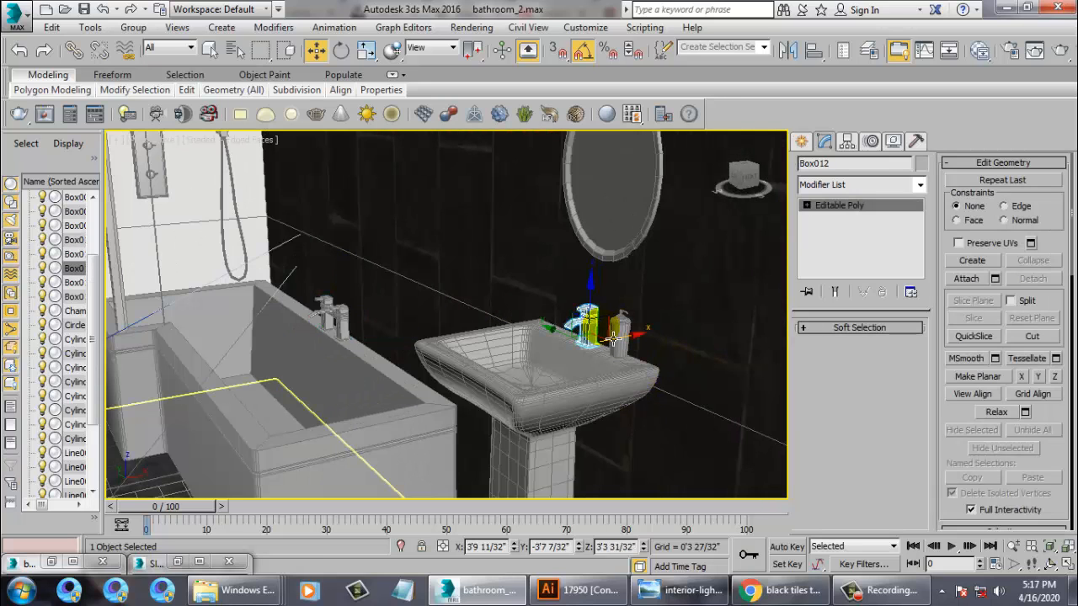
pyautogui.press('m')
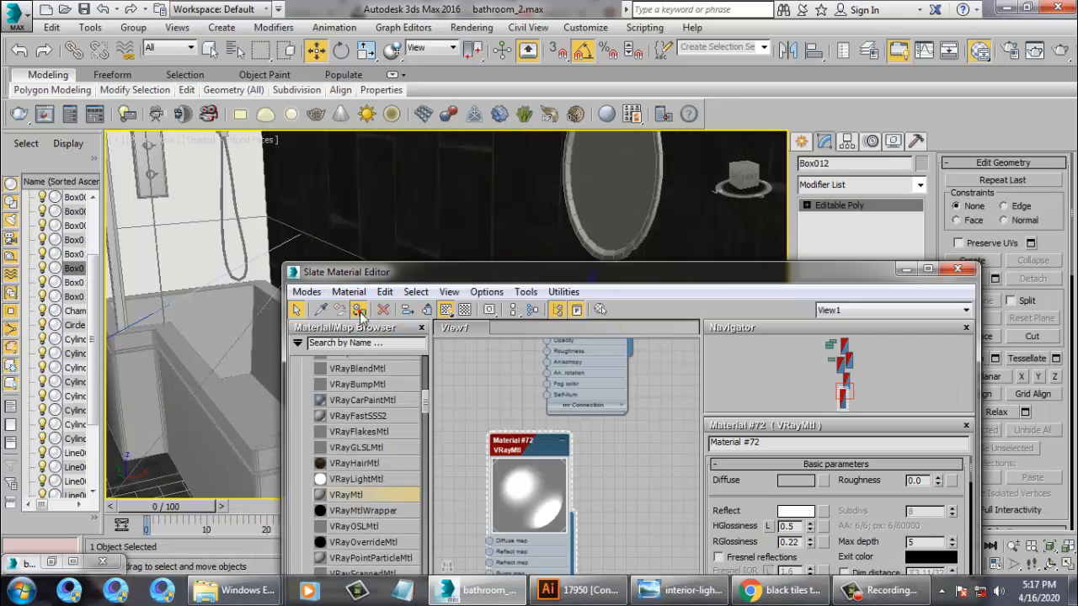
pyautogui.click(909, 269)
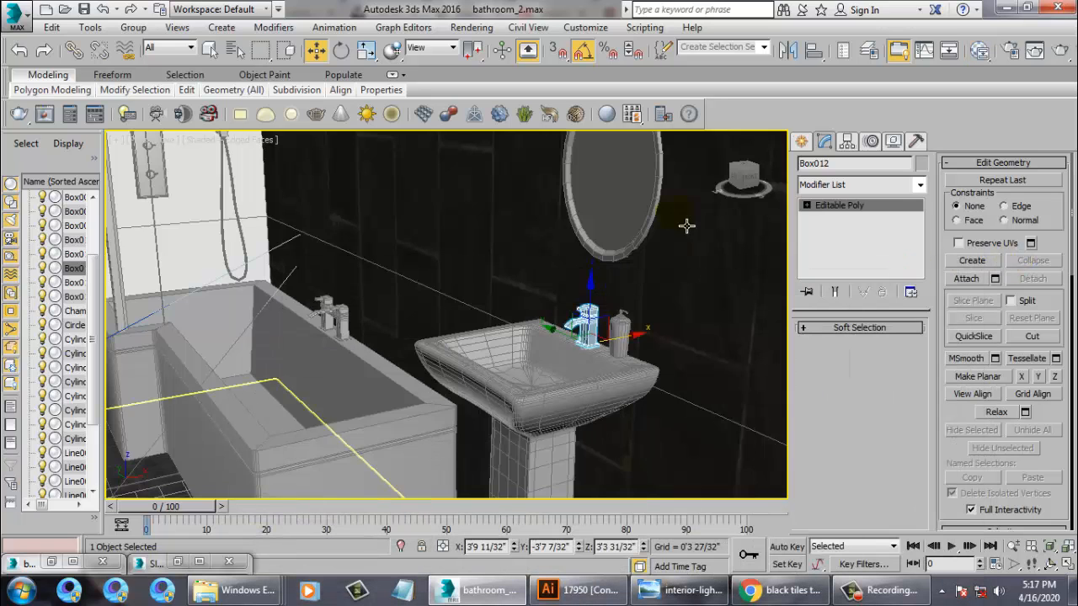
# Select the oval front face polygon of the hanging wall mirror
pyautogui.moveTo(685, 226); pyautogui.dragTo(484, 344, button='middle')
pyautogui.click(500, 358)
pyautogui.click(484, 344)
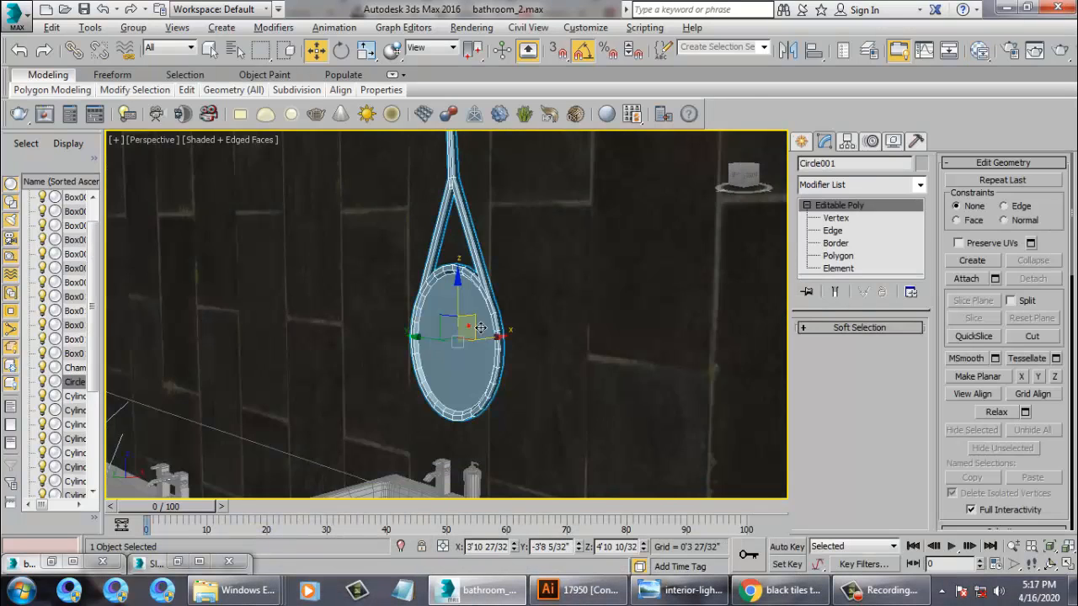
pyautogui.click(837, 255)
pyautogui.click(504, 341)
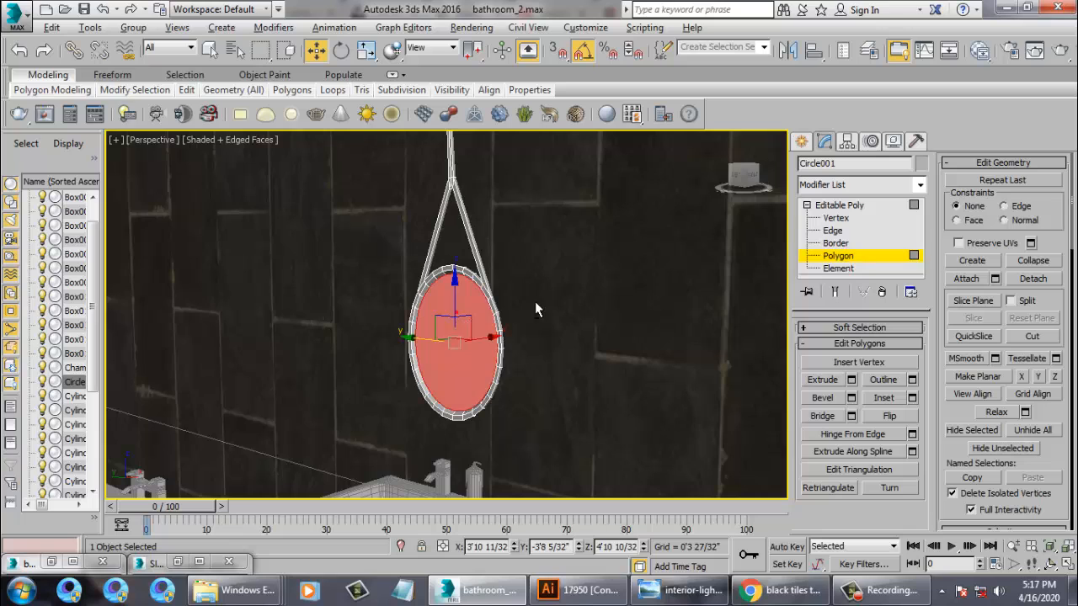
# Create a new VRayMtl with a white reflection colour and assign it to the selected mirror face
pyautogui.press('m')
pyautogui.moveTo(593, 500); pyautogui.dragTo(559, 401, button='middle')
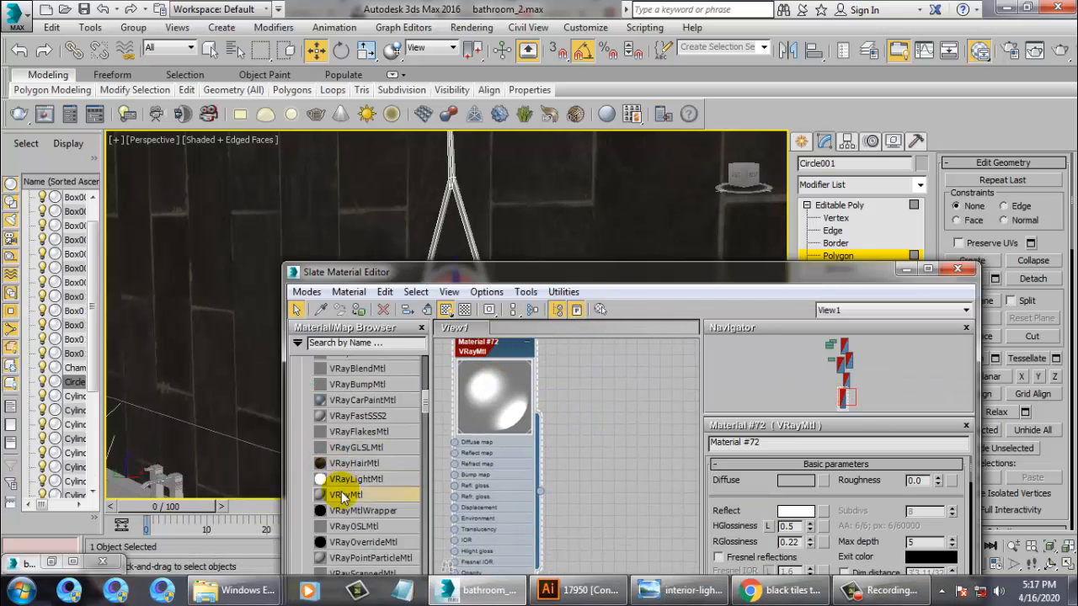
pyautogui.moveTo(346, 495); pyautogui.dragTo(613, 376)
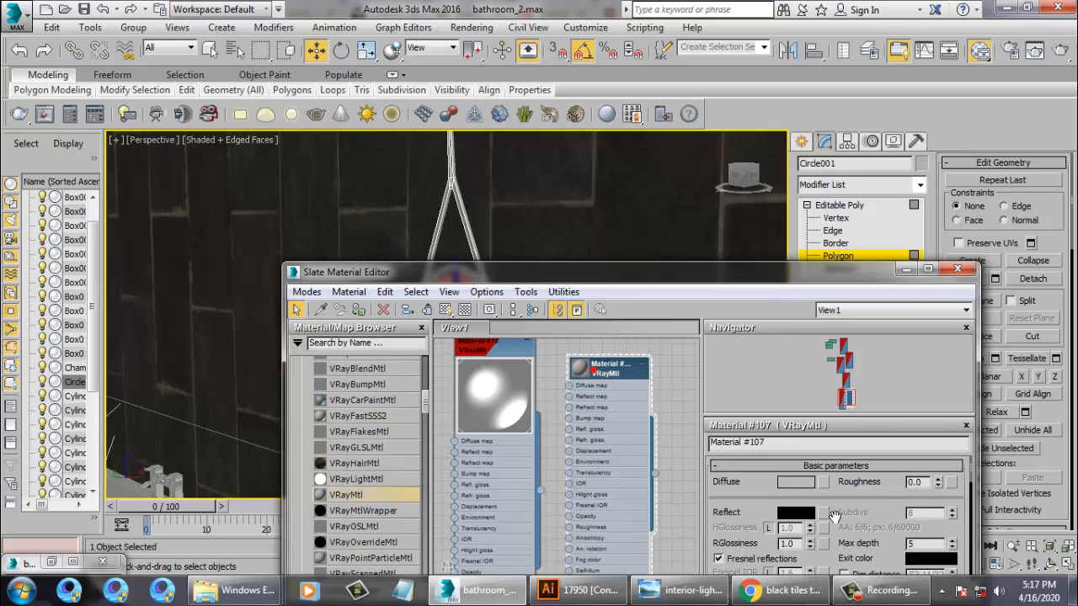
pyautogui.click(793, 515)
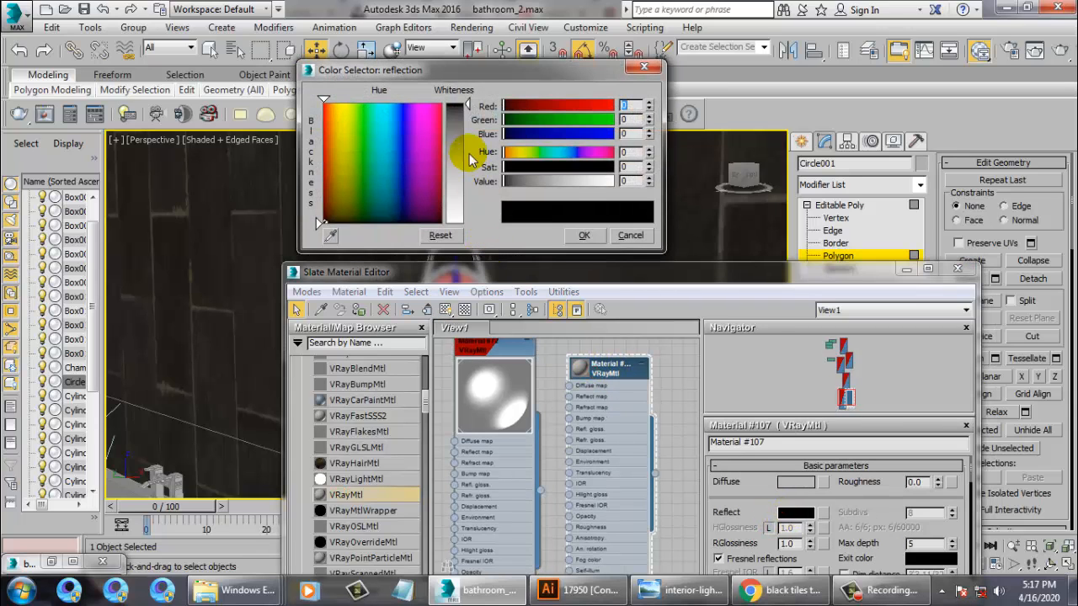
pyautogui.moveTo(468, 153); pyautogui.dragTo(466, 234)
pyautogui.click(579, 238)
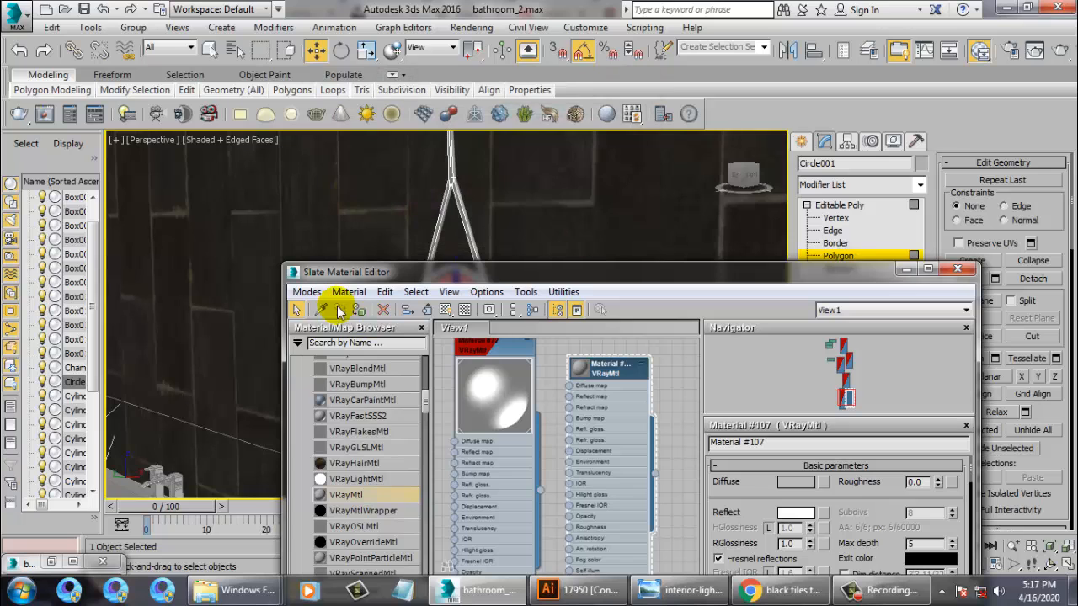
pyautogui.click(367, 312)
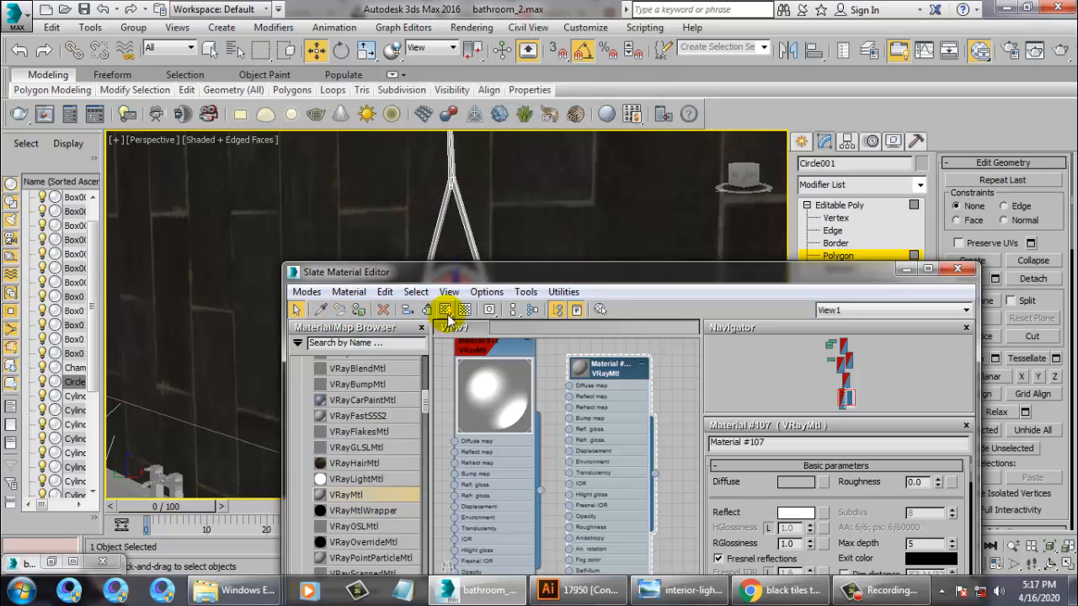
pyautogui.moveTo(471, 275); pyautogui.dragTo(546, 256)
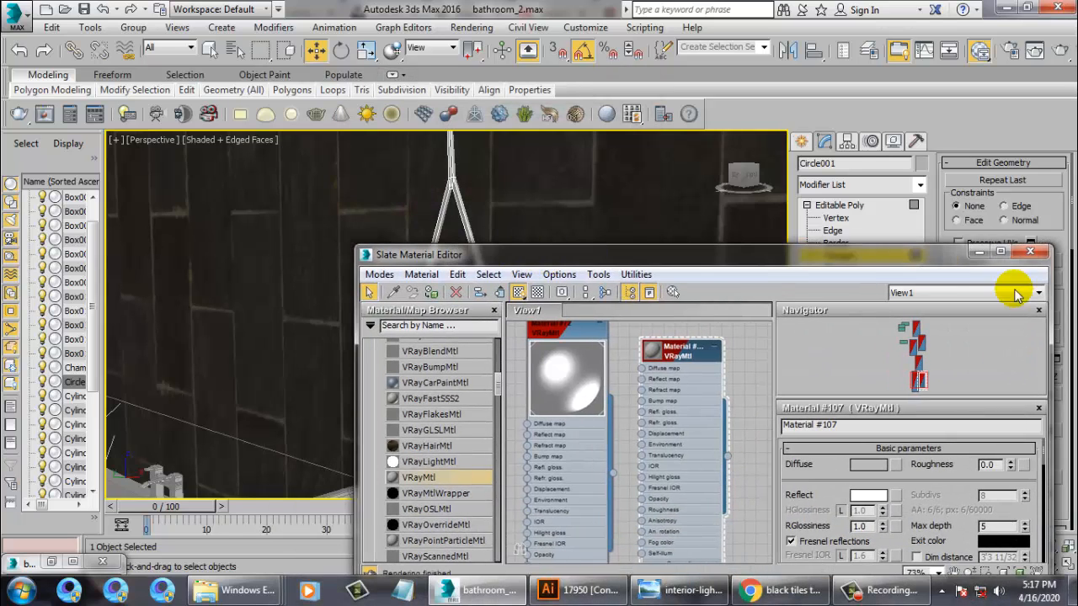
pyautogui.click(982, 253)
# Check the bathroom through the PhysCamera002 view, then return to a perspective view from outside the room
pyautogui.moveTo(467, 271); pyautogui.dragTo(597, 212, button='middle')
pyautogui.scroll(-6, 589, 220)
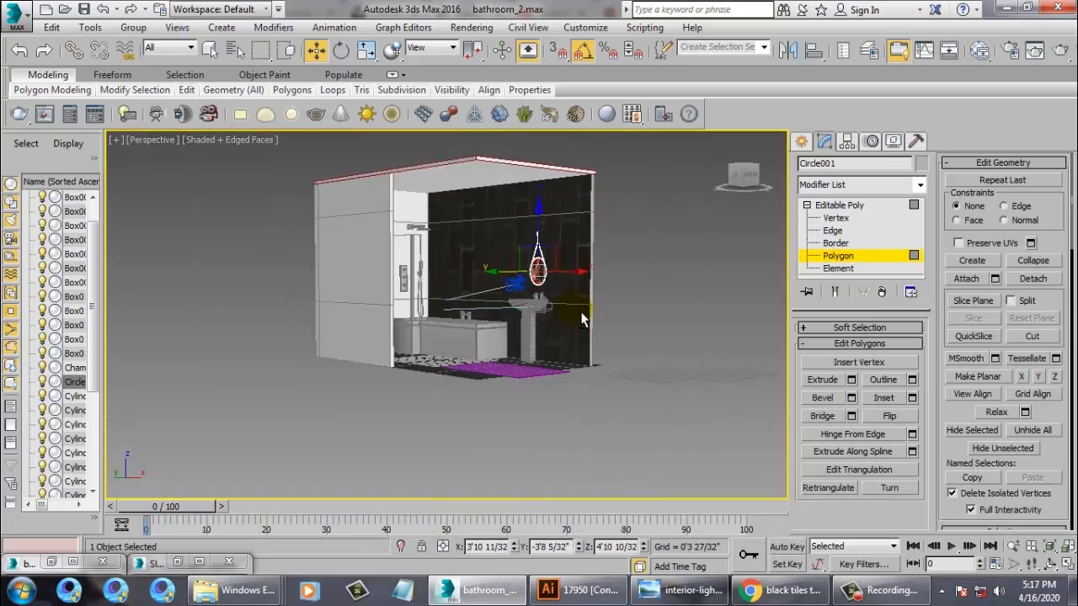
pyautogui.moveTo(427, 301); pyautogui.dragTo(548, 325, button='middle')
pyautogui.scroll(4, 484, 379)
pyautogui.press('c')
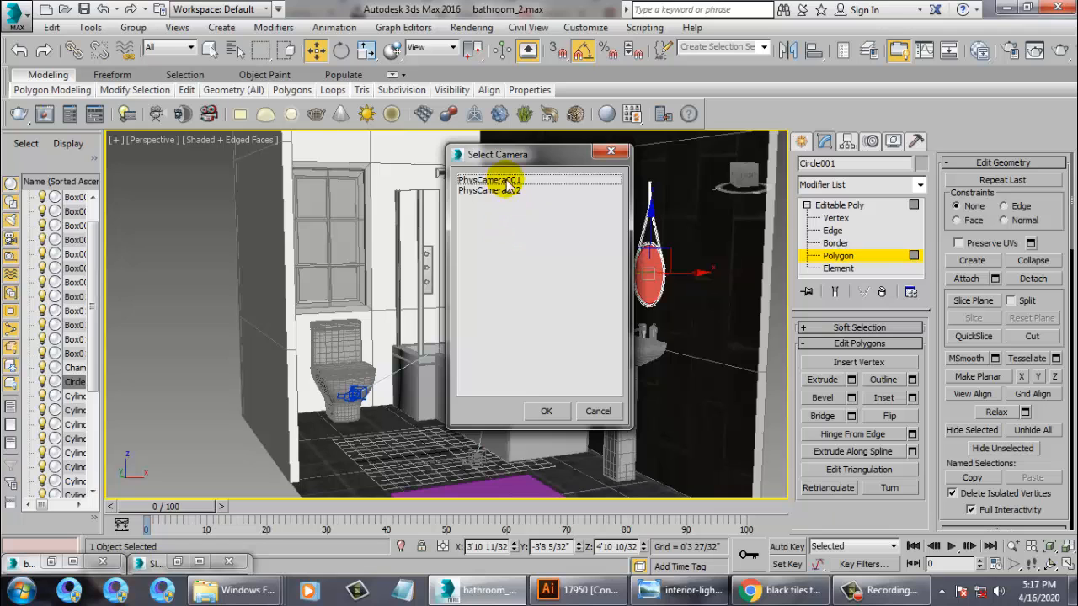
pyautogui.doubleClick(497, 190)
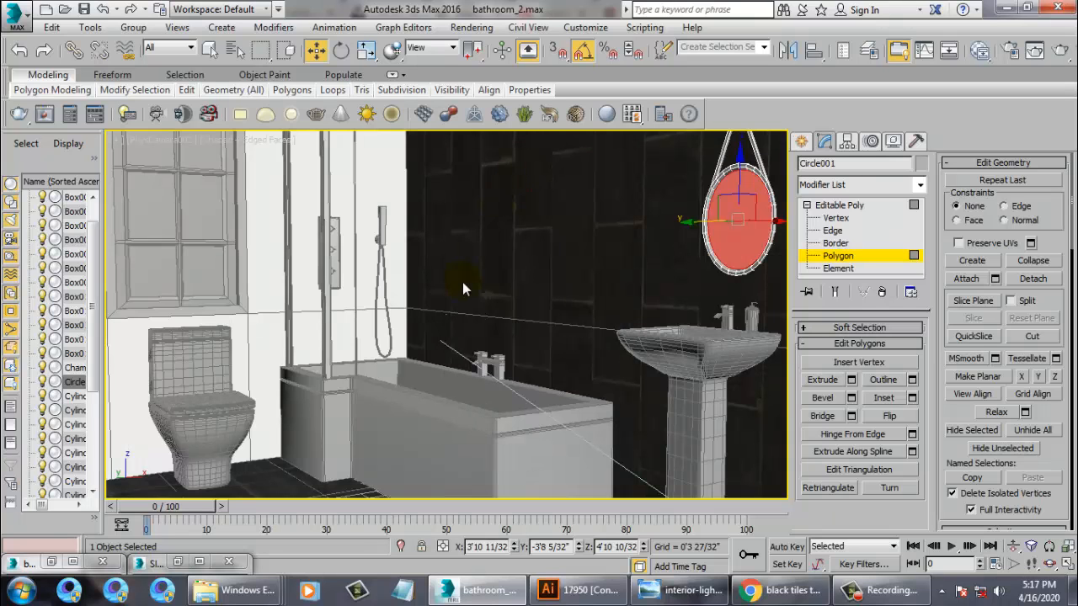
pyautogui.moveTo(338, 226); pyautogui.dragTo(579, 307, button='middle')
pyautogui.scroll(-3, 372, 313)
# Leave polygon editing on the mirror and enter polygon editing on the window object
pyautogui.click(839, 204)
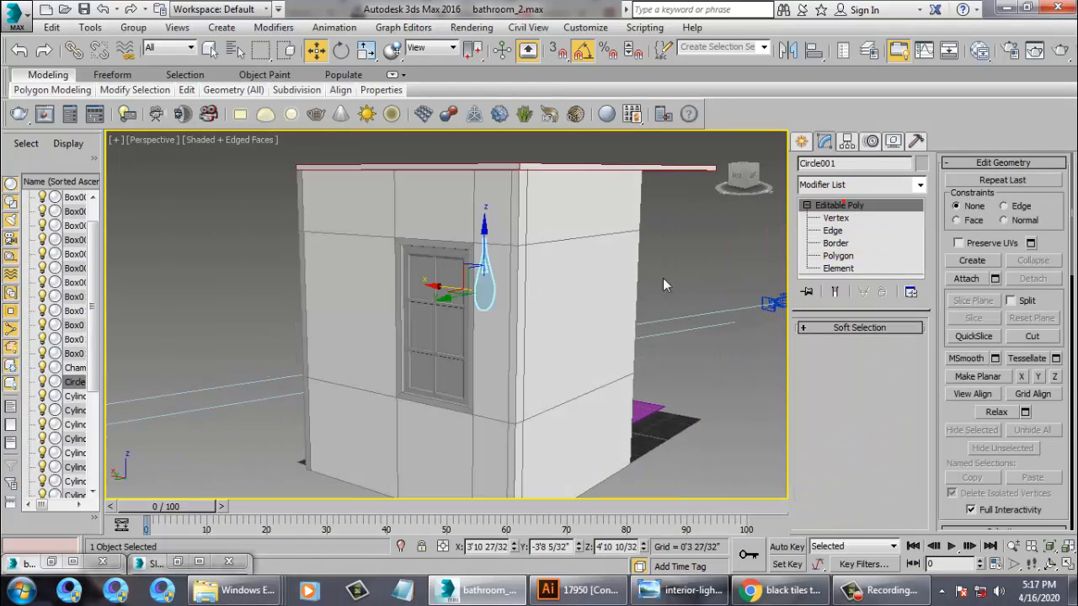
pyautogui.click(423, 338)
pyautogui.press('4')
pyautogui.keyDown('alt'); pyautogui.moveTo(637, 248); pyautogui.dragTo(558, 283, button='middle'); pyautogui.keyUp('alt')
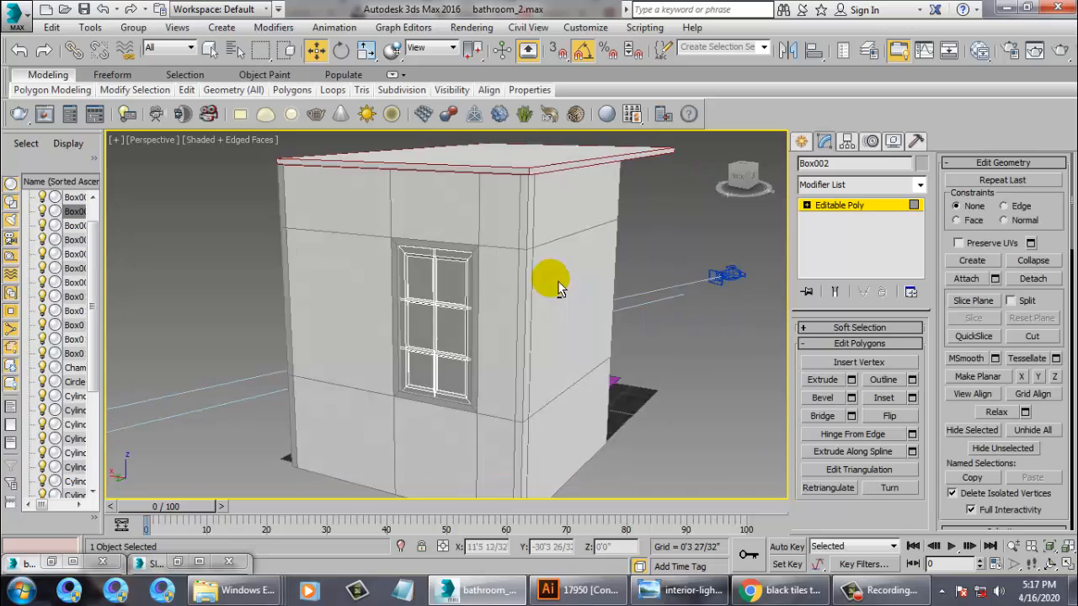
pyautogui.scroll(3, 558, 284)
pyautogui.scroll(-3, 376, 250)
# Select all six glass pane polygons of the window from the outside
pyautogui.click(381, 244)
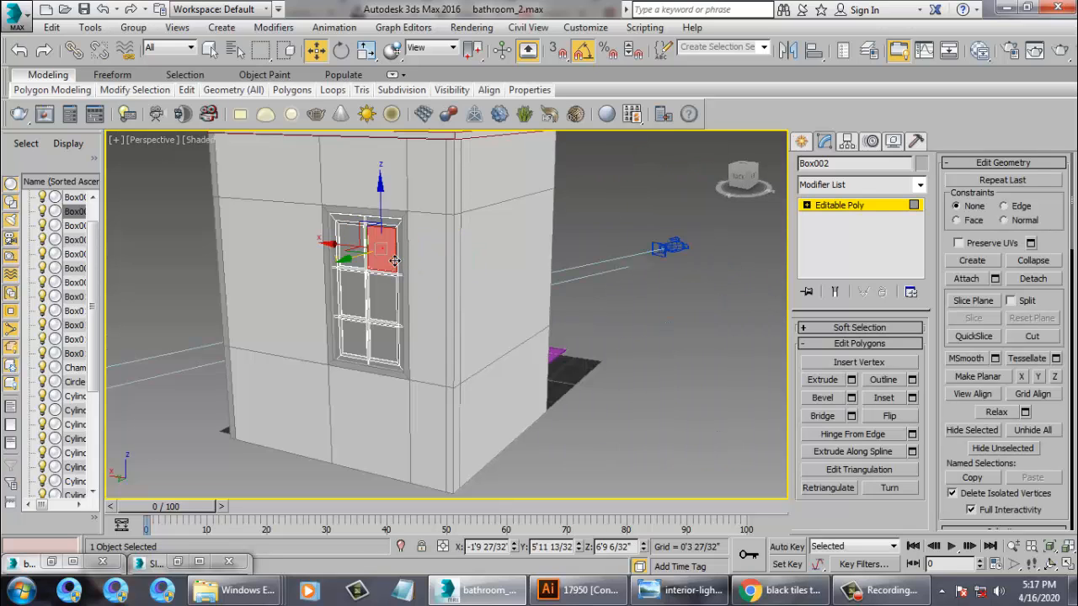
pyautogui.keyDown('ctrl'); pyautogui.click(359, 255); pyautogui.keyUp('ctrl')
pyautogui.keyDown('ctrl'); pyautogui.click(388, 304); pyautogui.keyUp('ctrl')
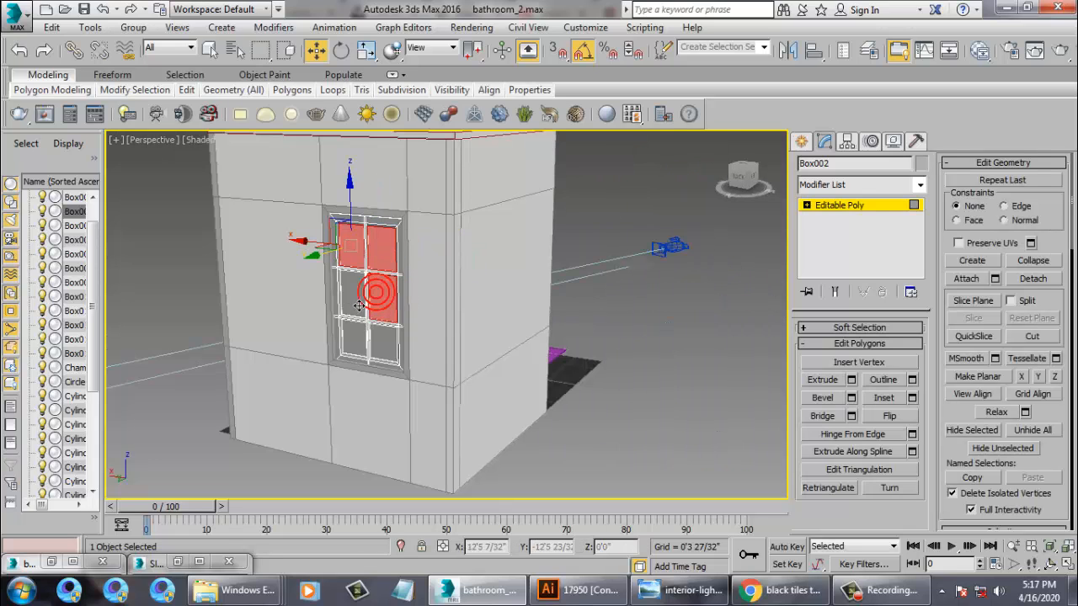
pyautogui.keyDown('ctrl'); pyautogui.click(359, 306); pyautogui.keyUp('ctrl')
pyautogui.keyDown('ctrl'); pyautogui.click(389, 346); pyautogui.keyUp('ctrl')
pyautogui.keyDown('ctrl'); pyautogui.click(358, 342); pyautogui.keyUp('ctrl')
pyautogui.keyDown('alt'); pyautogui.moveTo(738, 238); pyautogui.dragTo(423, 248, button='middle'); pyautogui.keyUp('alt')
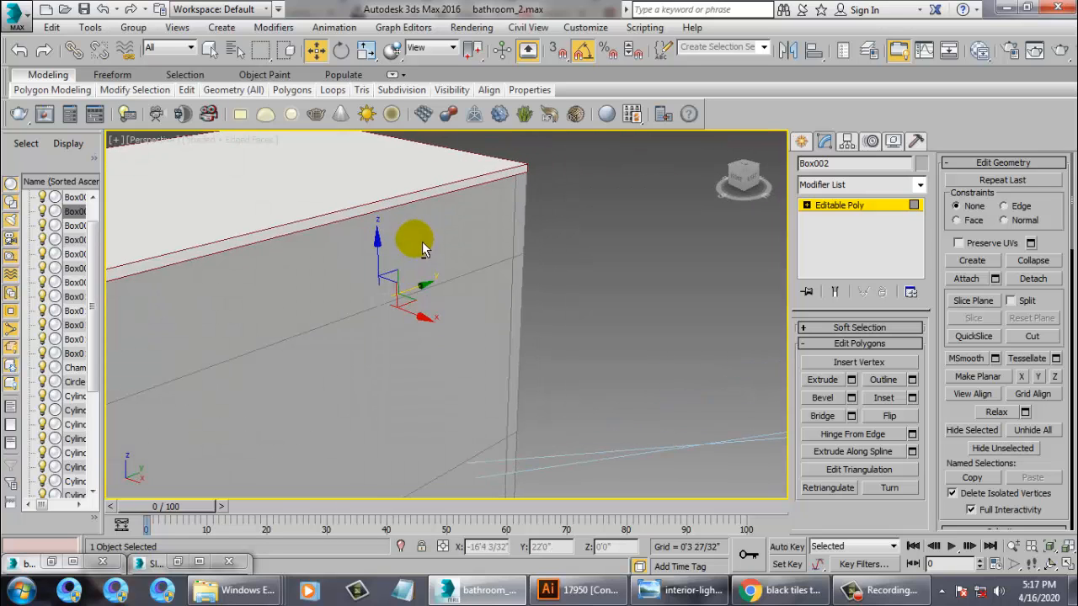
# Select all six glass pane polygons of the window from inside the bathroom
pyautogui.hotkey('shift', 'z')
pyautogui.scroll(3, 387, 279)
pyautogui.keyDown('alt'); pyautogui.moveTo(379, 279); pyautogui.dragTo(372, 204, button='middle'); pyautogui.keyUp('alt')
pyautogui.keyDown('ctrl'); pyautogui.click(375, 202); pyautogui.keyUp('ctrl')
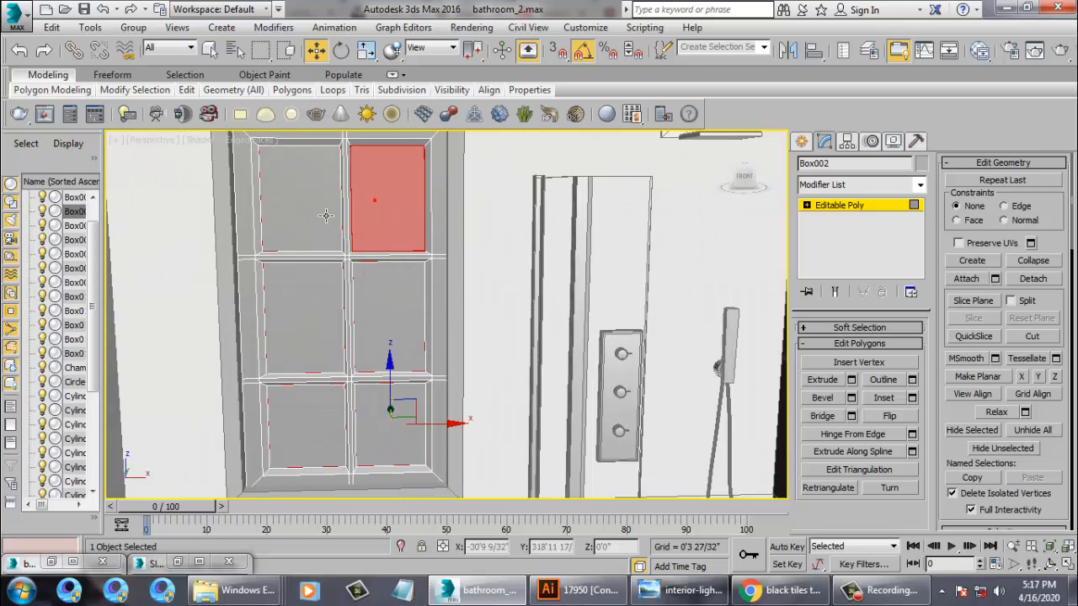
pyautogui.keyDown('ctrl'); pyautogui.click(326, 216); pyautogui.keyUp('ctrl')
pyautogui.keyDown('ctrl'); pyautogui.click(298, 289); pyautogui.keyUp('ctrl')
pyautogui.keyDown('ctrl'); pyautogui.click(387, 312); pyautogui.keyUp('ctrl')
pyautogui.keyDown('ctrl'); pyautogui.click(389, 410); pyautogui.keyUp('ctrl')
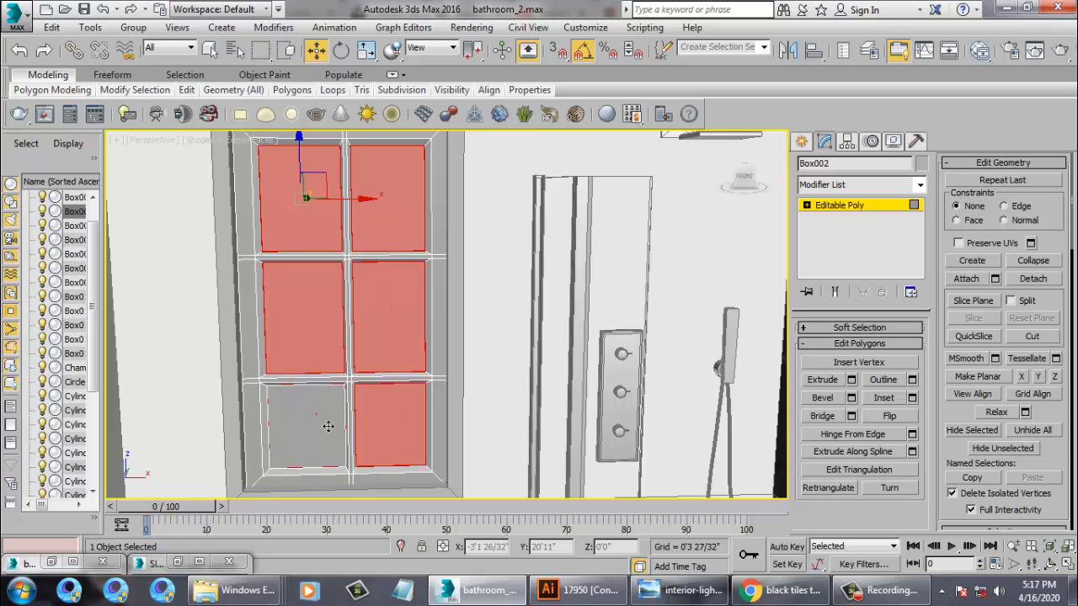
pyautogui.keyDown('ctrl'); pyautogui.click(313, 413); pyautogui.keyUp('ctrl')
# Open the existing glass material in the material editor and set its reflection colour to black
pyautogui.keyDown('alt'); pyautogui.moveTo(522, 337); pyautogui.dragTo(532, 301, button='middle'); pyautogui.keyUp('alt')
pyautogui.press('m')
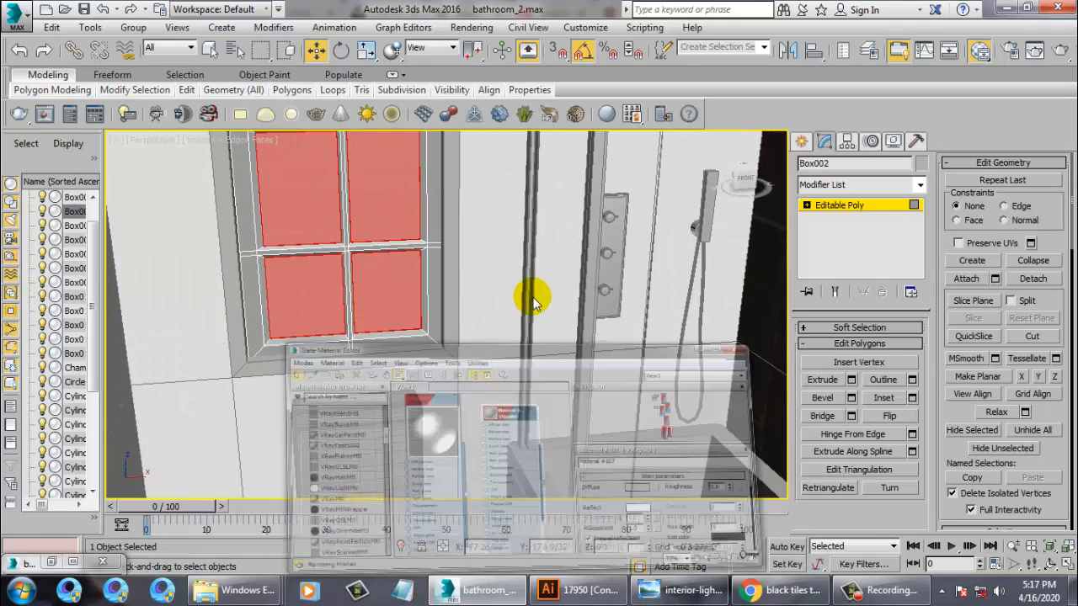
pyautogui.moveTo(683, 413); pyautogui.dragTo(707, 549, button='middle')
pyautogui.moveTo(673, 329); pyautogui.dragTo(673, 422, button='middle')
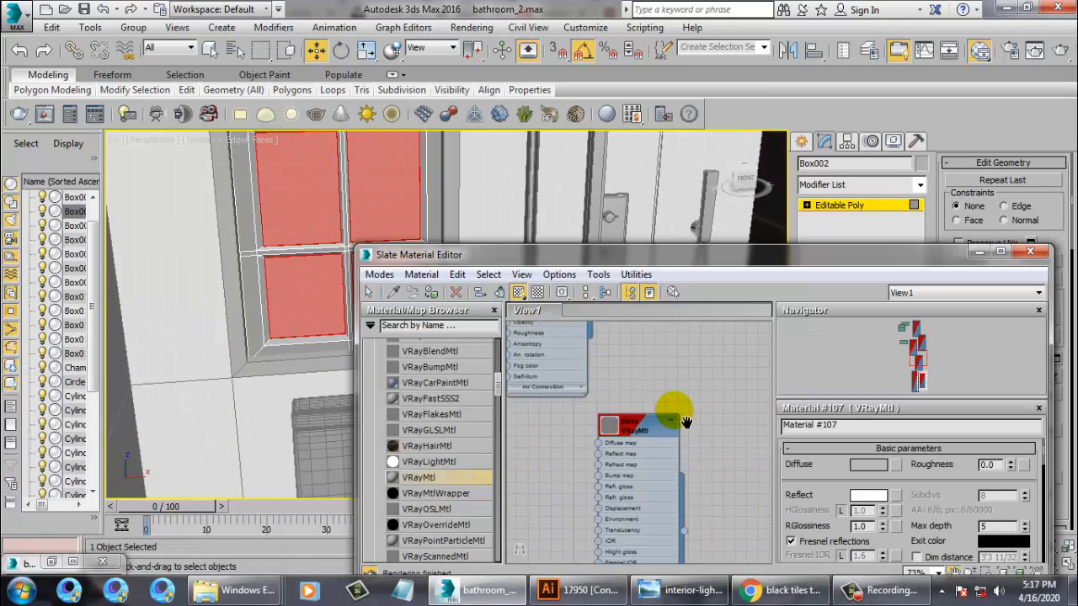
pyautogui.click(637, 431)
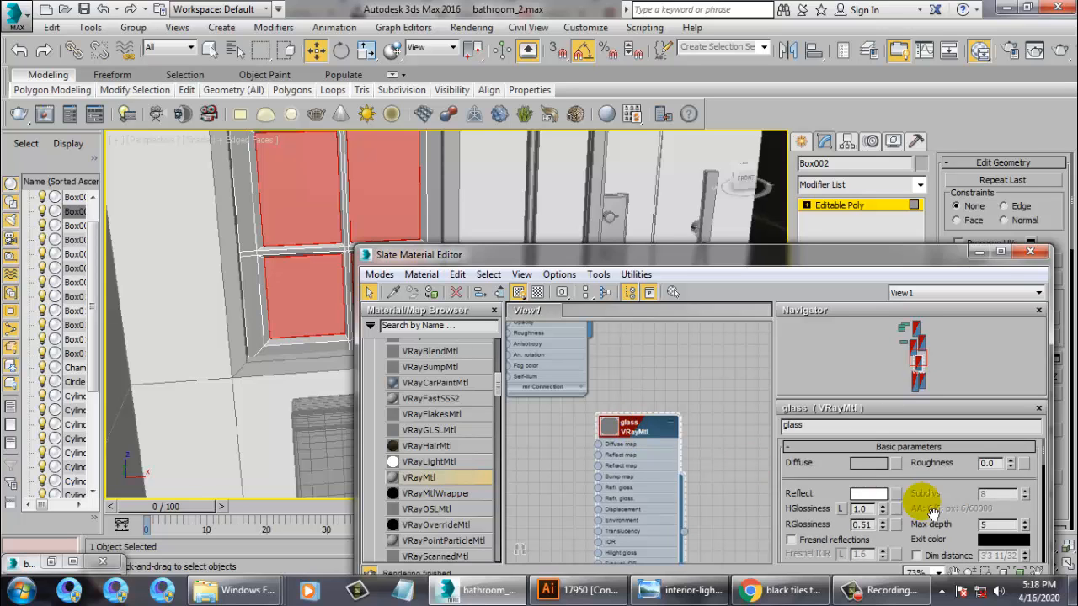
pyautogui.moveTo(844, 472)
pyautogui.mouseDown()
pyautogui.moveTo(853, 381)
pyautogui.moveTo(847, 458)
pyautogui.mouseUp()
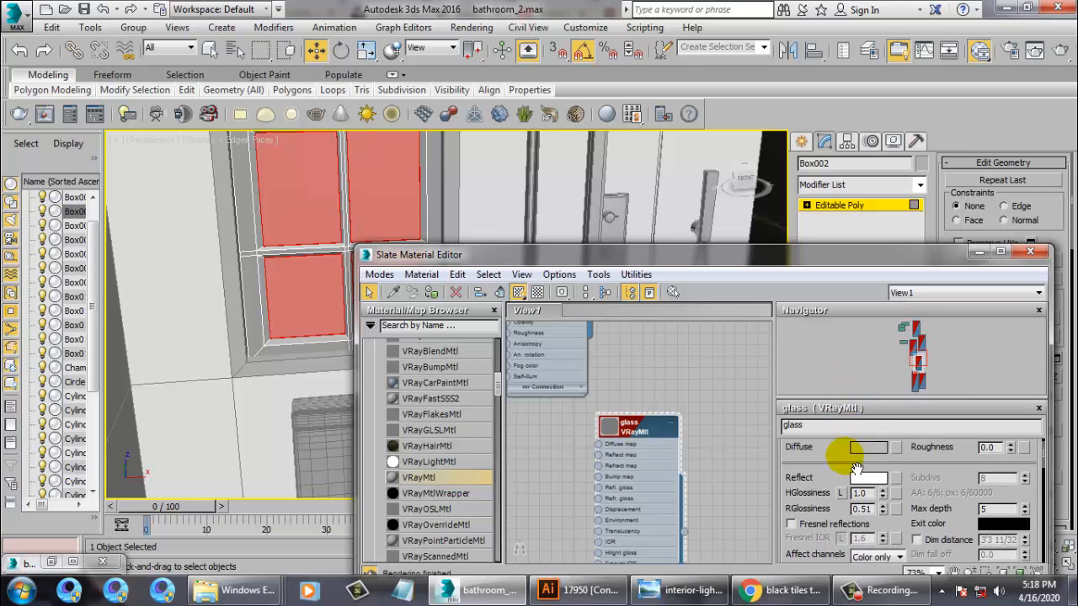
pyautogui.click(862, 480)
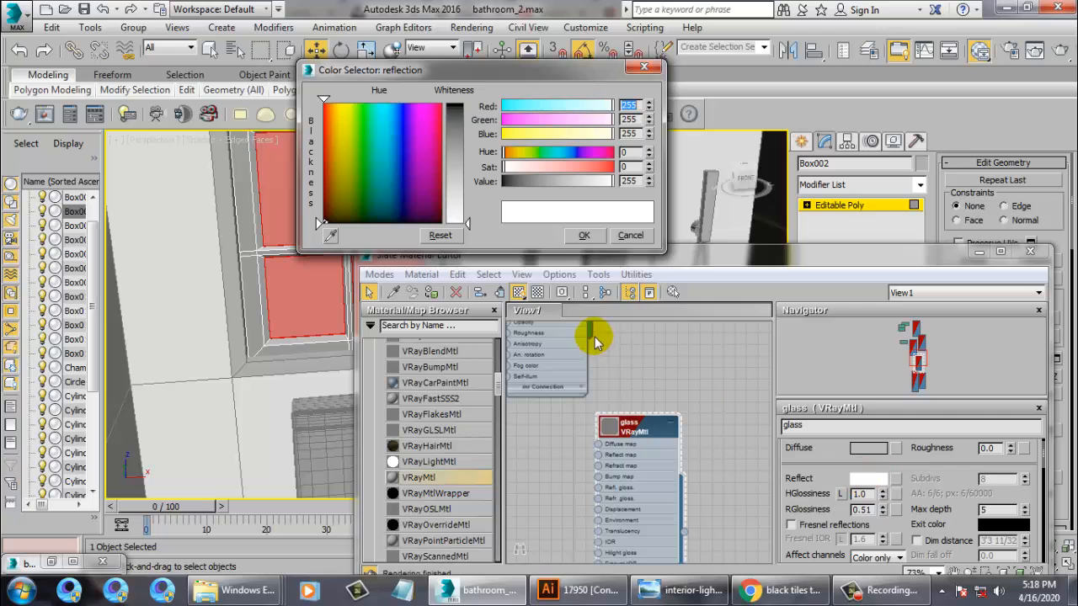
pyautogui.moveTo(467, 226); pyautogui.dragTo(455, 104)
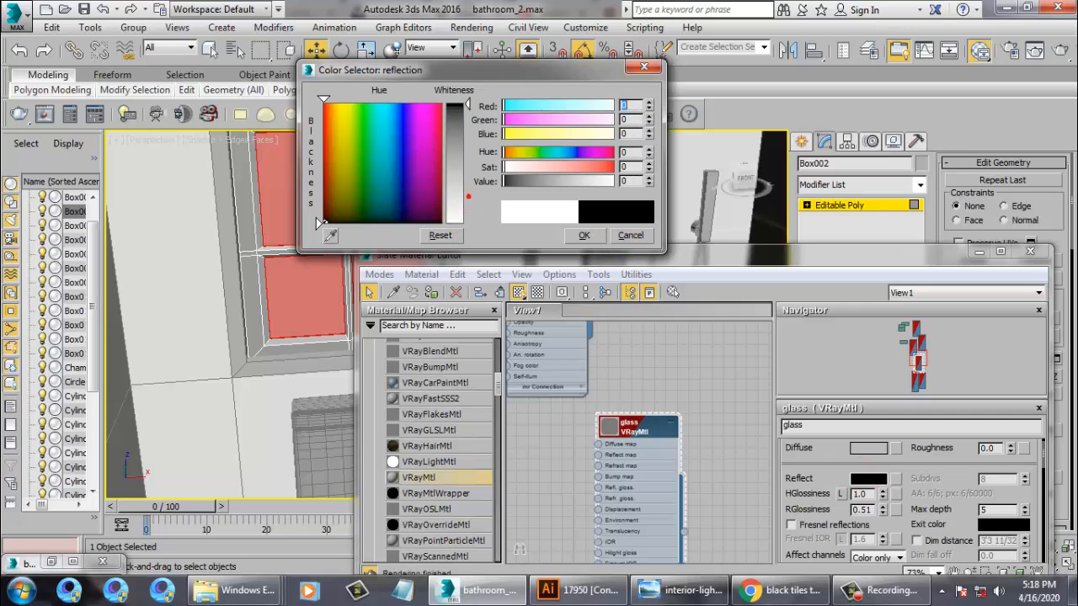
pyautogui.click(583, 235)
# Review the refraction colour of the glass material and accept it without changes
pyautogui.moveTo(555, 206); pyautogui.dragTo(427, 241, button='middle')
pyautogui.moveTo(840, 493); pyautogui.dragTo(847, 409)
pyautogui.moveTo(842, 462); pyautogui.dragTo(861, 446)
pyautogui.scroll(-2, 862, 447)
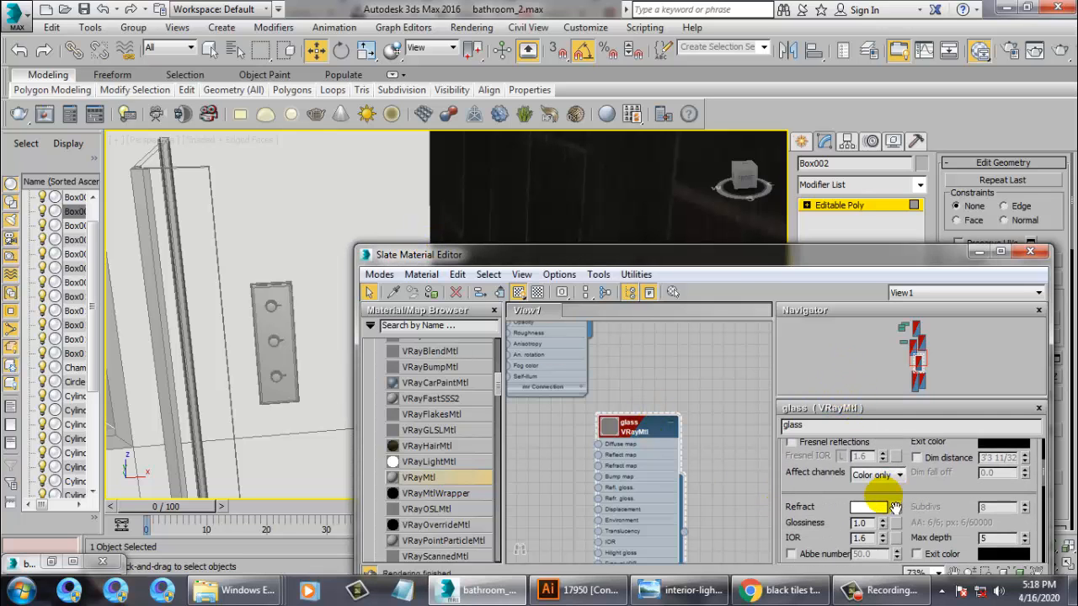
pyautogui.click(870, 506)
pyautogui.click(586, 236)
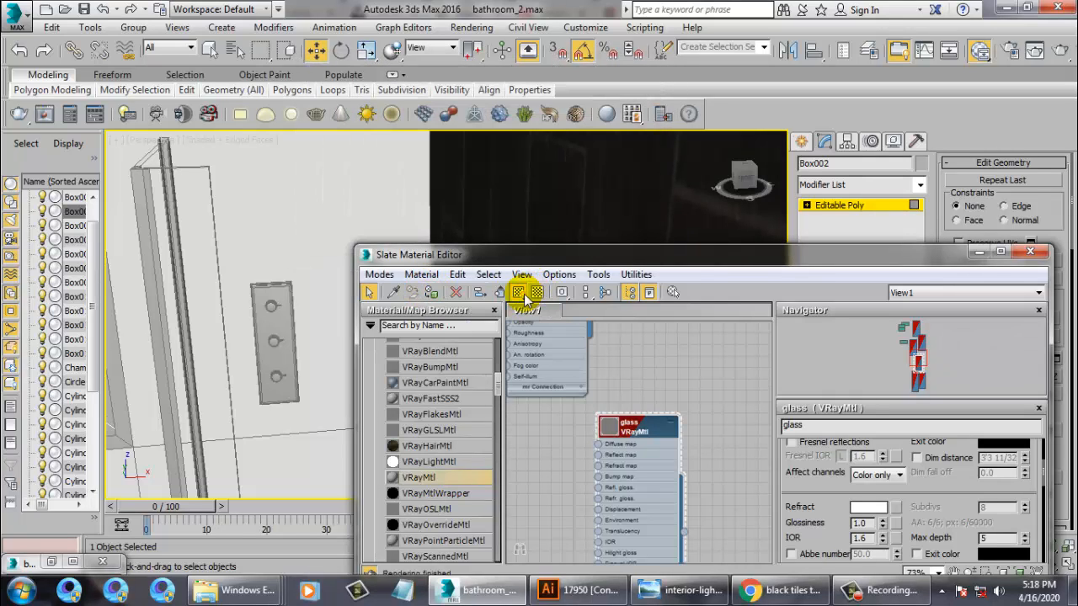
# Close the material editor and invert the window's pane selection to select its frame and mullion polygons
pyautogui.moveTo(198, 208); pyautogui.dragTo(471, 236, button='middle')
pyautogui.scroll(-5, 281, 228)
pyautogui.click(191, 414)
pyautogui.moveTo(296, 240); pyautogui.dragTo(261, 324, button='middle')
pyautogui.keyDown('alt'); pyautogui.moveTo(261, 324); pyautogui.dragTo(194, 238, button='middle'); pyautogui.keyUp('alt')
pyautogui.scroll(5, 194, 238)
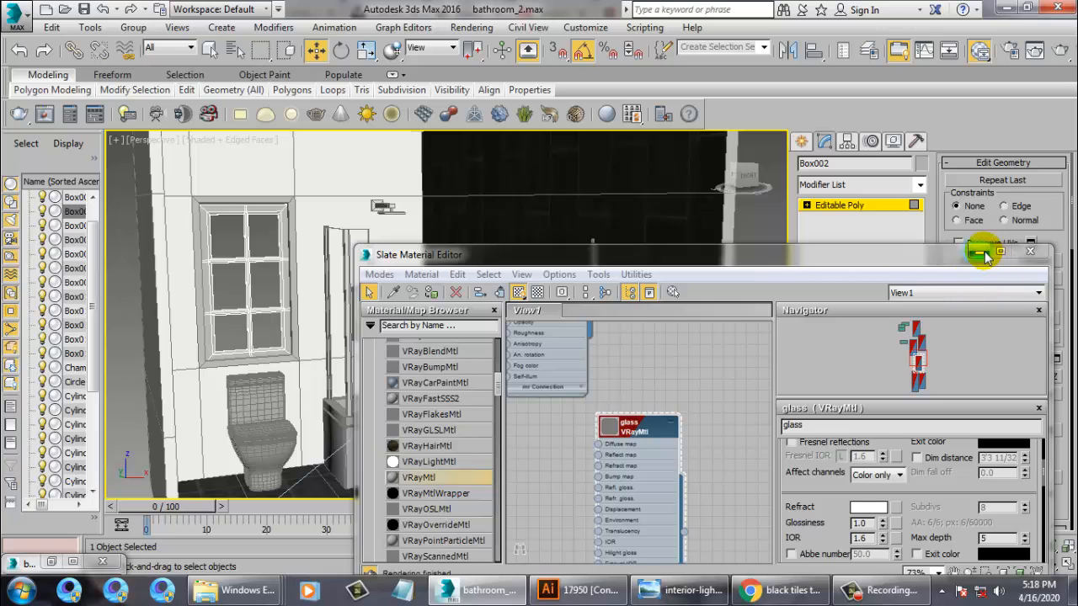
pyautogui.click(1029, 251)
pyautogui.click(807, 205)
pyautogui.click(839, 255)
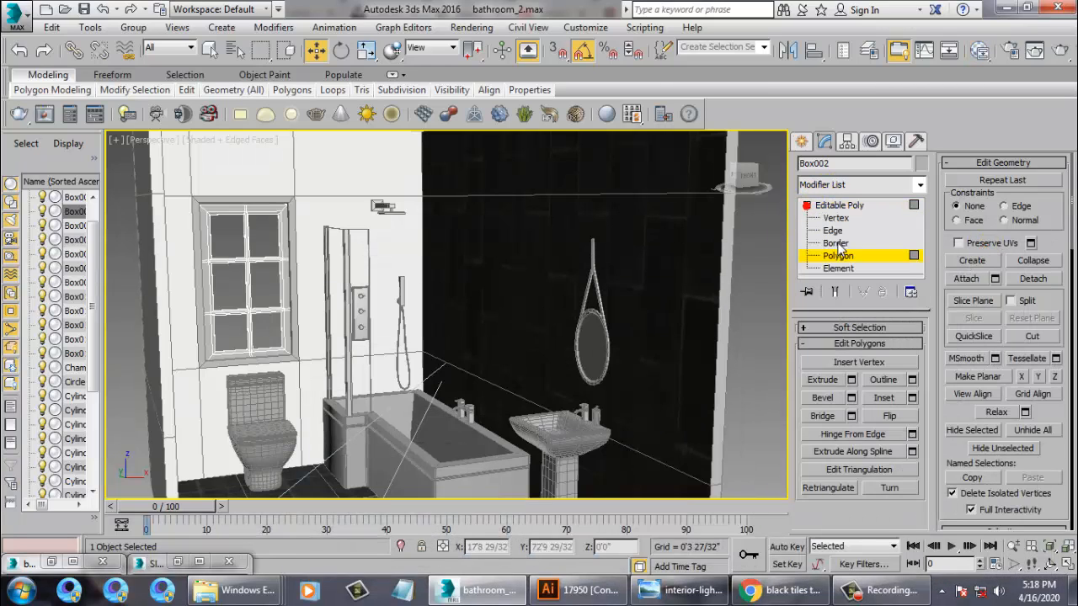
pyautogui.click(259, 278)
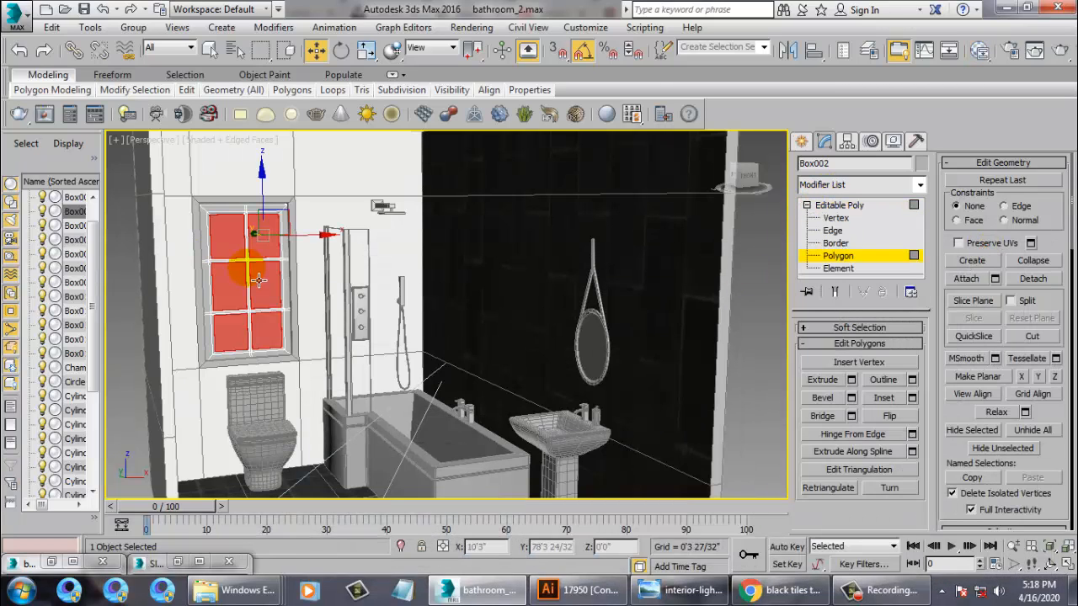
pyautogui.hotkey('ctrl', 'i')
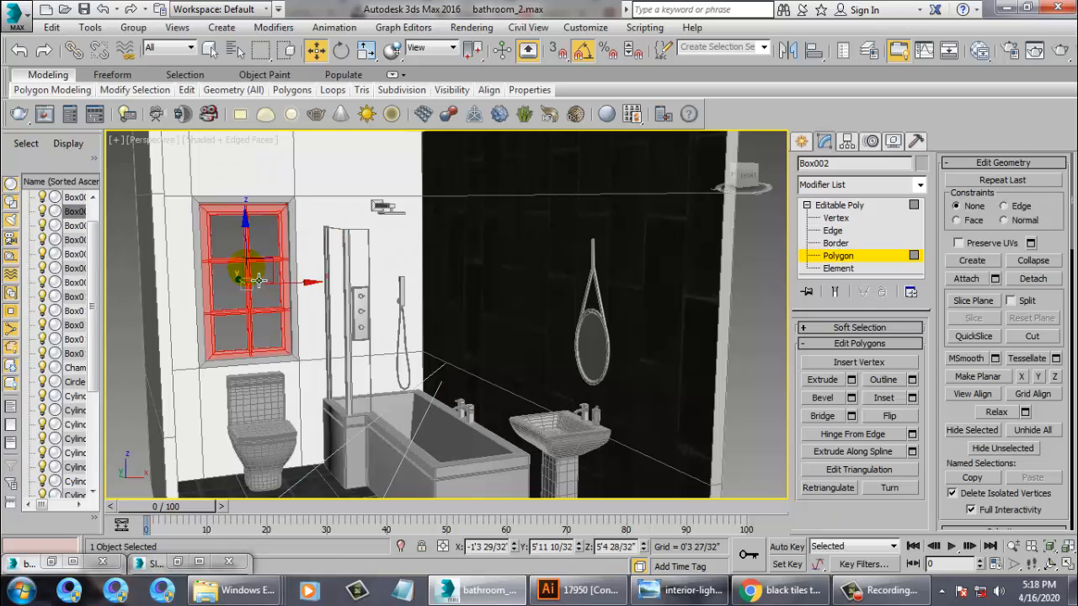
# Create a new VRayMtl beside the glass material and set its diffuse colour to white
pyautogui.press('m')
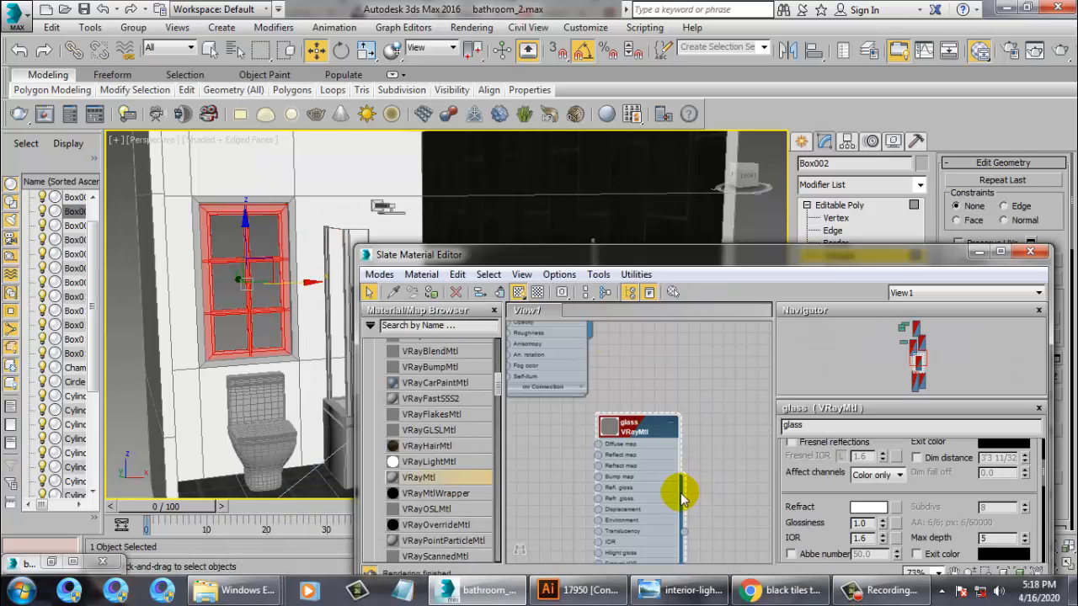
pyautogui.moveTo(677, 488); pyautogui.dragTo(624, 438, button='middle')
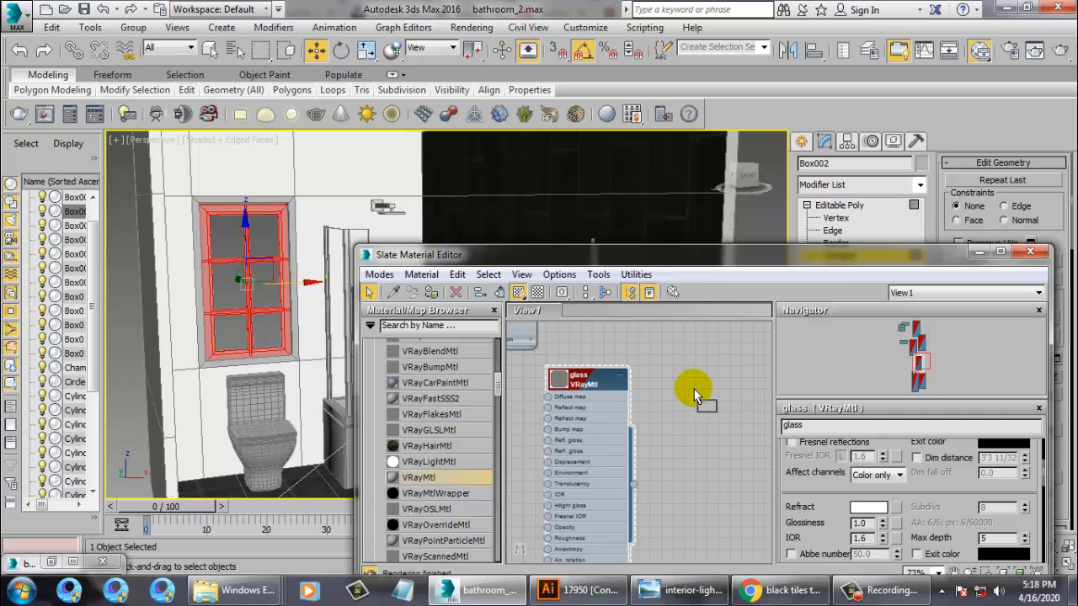
pyautogui.moveTo(693, 389); pyautogui.dragTo(695, 389)
pyautogui.doubleClick(720, 389)
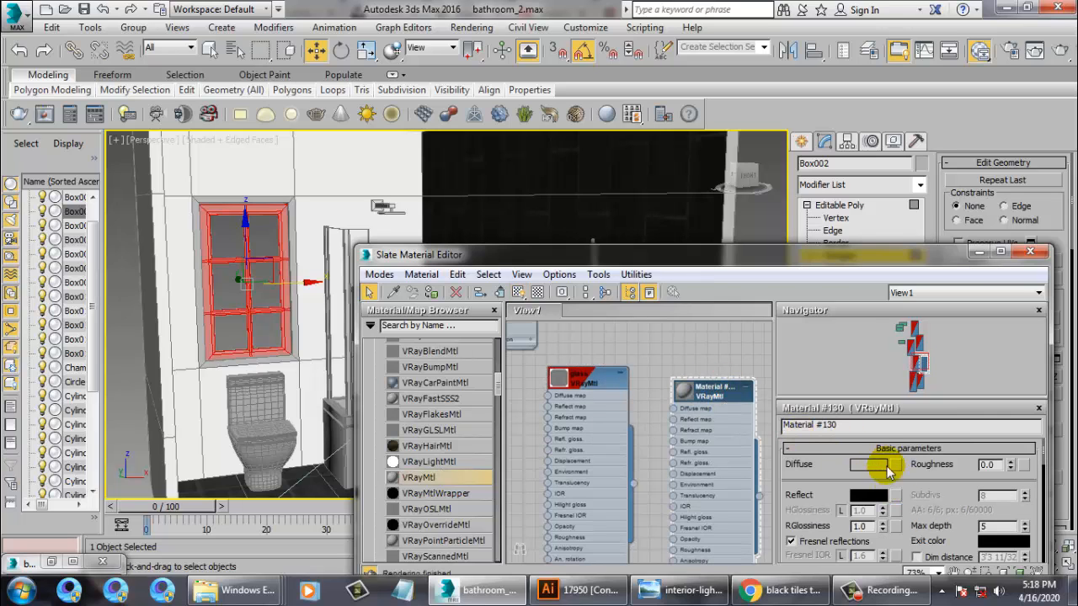
pyautogui.click(884, 468)
pyautogui.moveTo(457, 169); pyautogui.dragTo(467, 229)
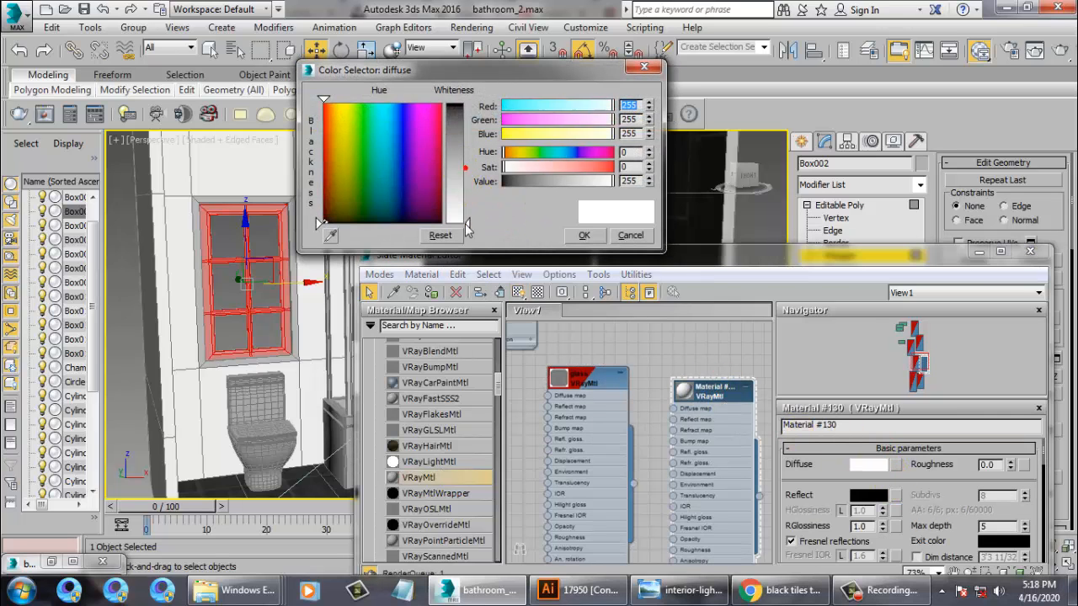
pyautogui.click(584, 236)
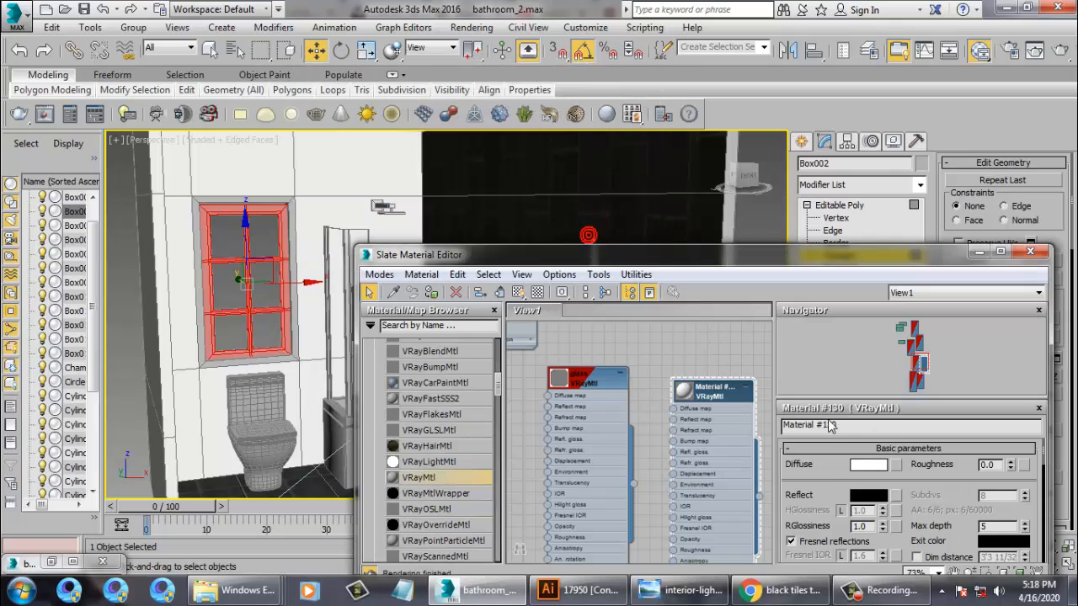
# Set the new material's reflection colour to dark grey, value 13, and assign it to the selected window frame polygons
pyautogui.click(871, 497)
pyautogui.click(466, 107)
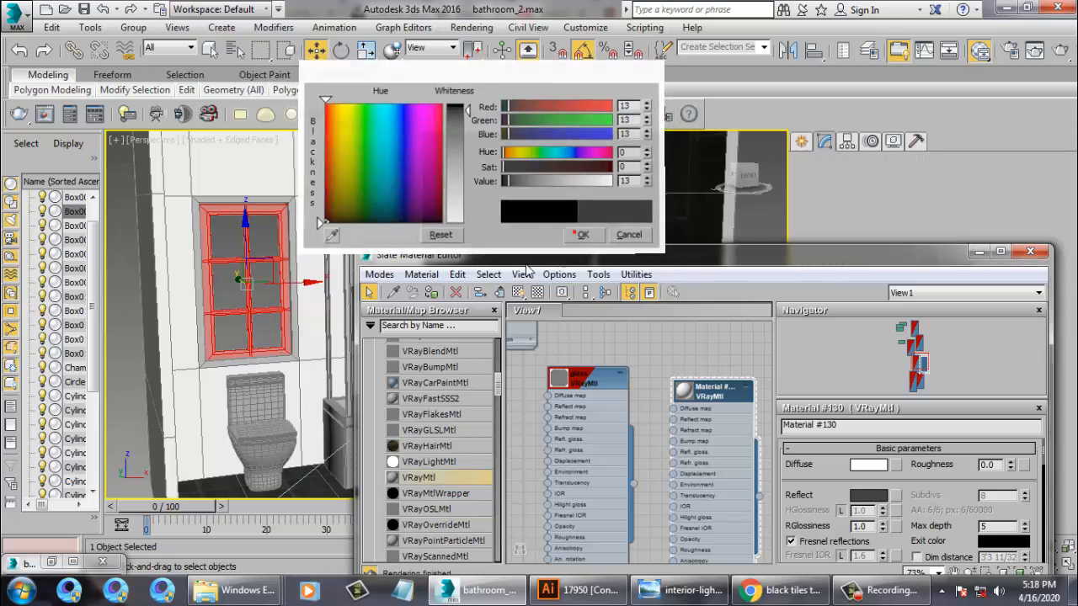
pyautogui.click(565, 235)
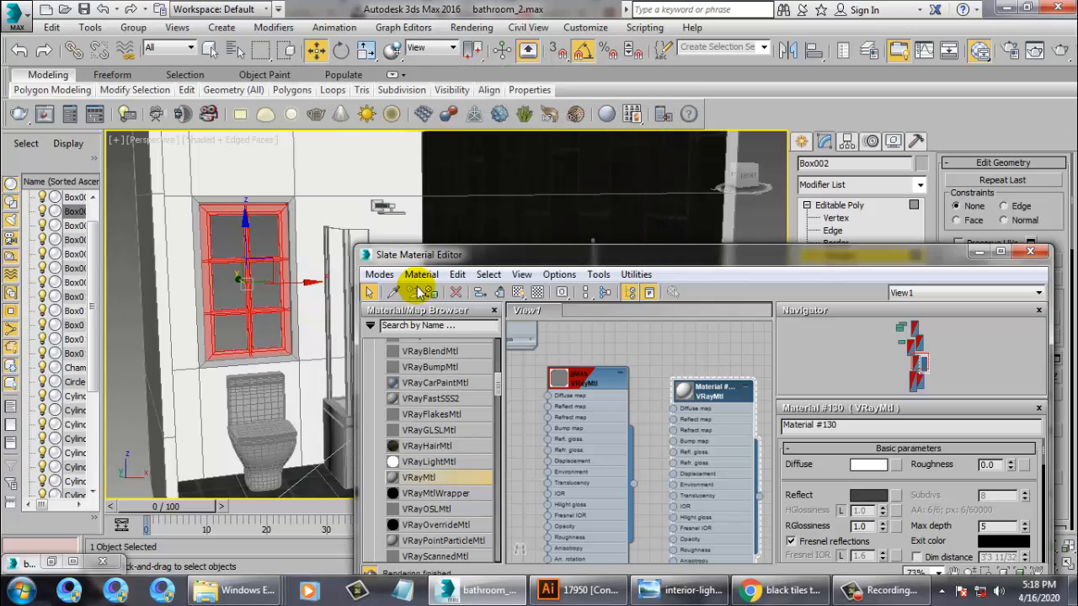
pyautogui.click(537, 292)
pyautogui.moveTo(293, 217); pyautogui.dragTo(311, 241, button='middle')
pyautogui.scroll(6, 311, 242)
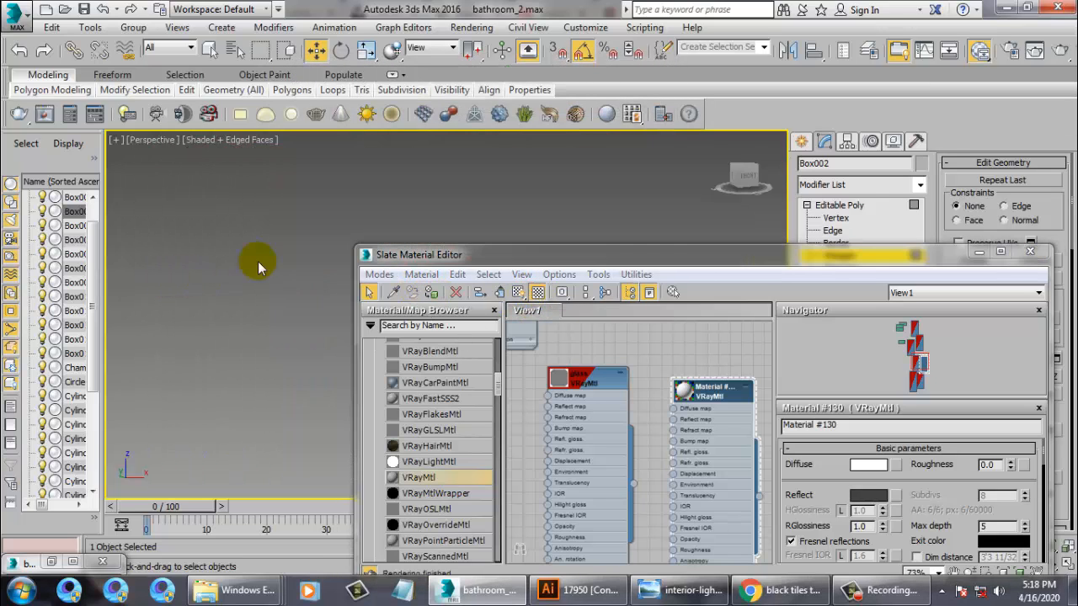
pyautogui.moveTo(258, 205); pyautogui.dragTo(260, 244, button='middle')
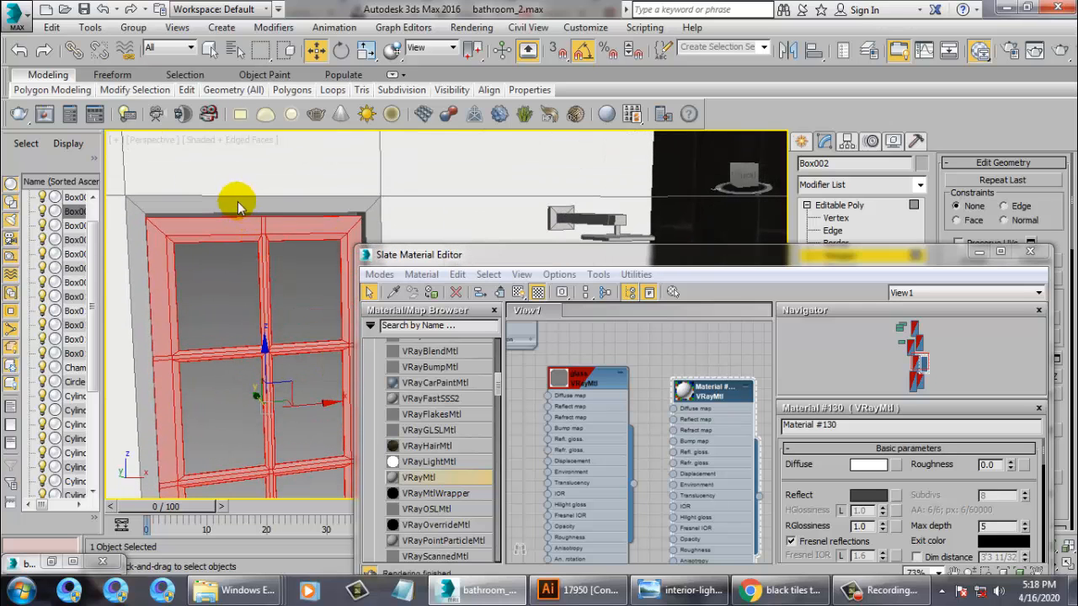
pyautogui.click(978, 251)
# Leave polygon editing on the window and enter polygon editing on the room's wall object
pyautogui.scroll(-7, 362, 276)
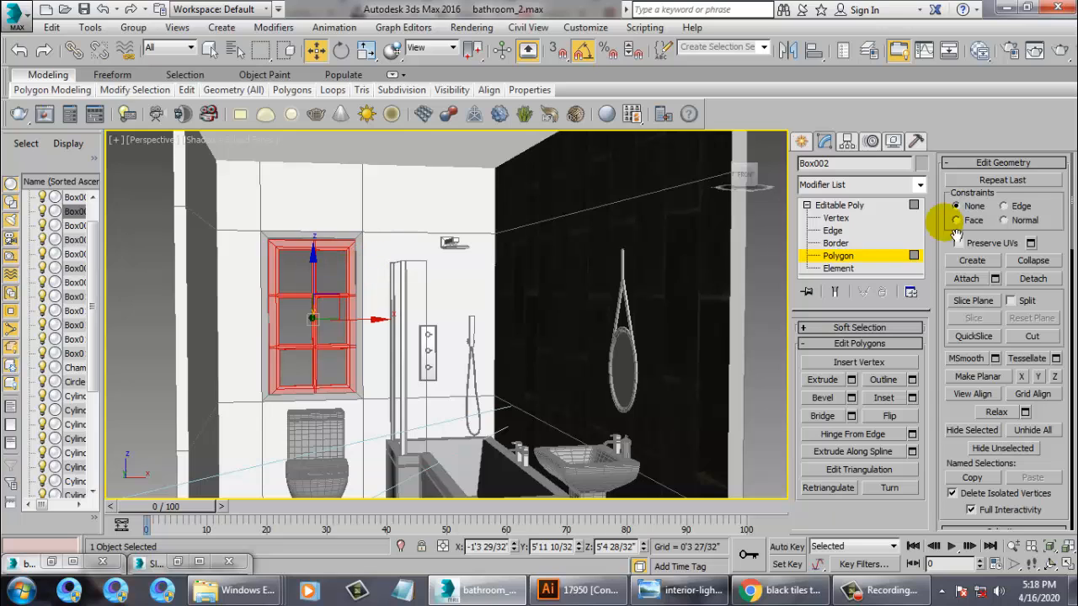
pyautogui.click(837, 205)
pyautogui.click(491, 217)
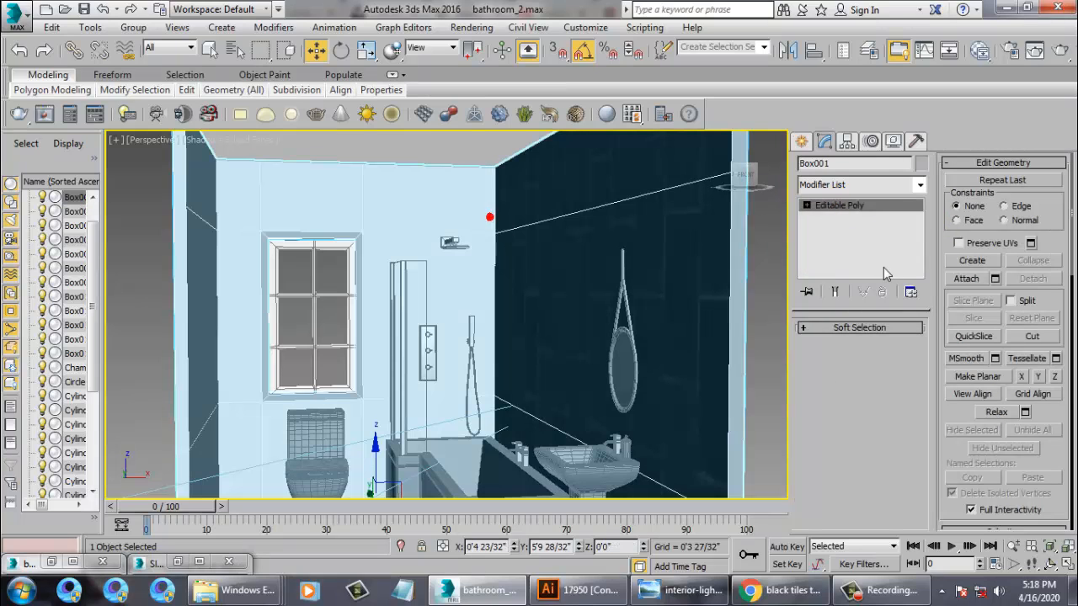
pyautogui.click(807, 204)
pyautogui.click(833, 256)
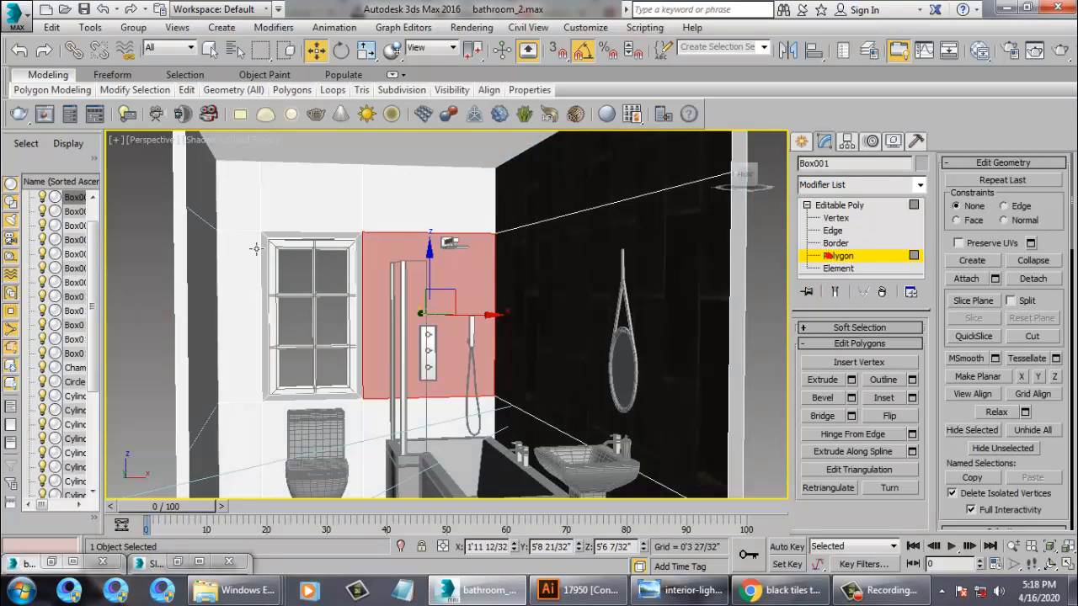
# Select the polygons around the window opening in the wall, removing the other room polygons from the selection
pyautogui.scroll(-10, 342, 261)
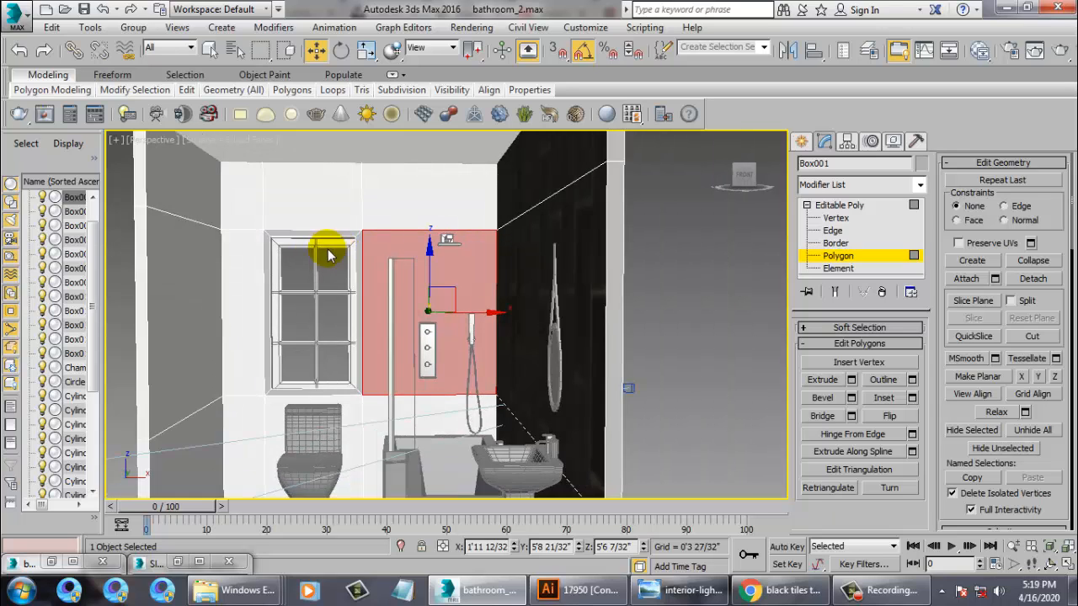
pyautogui.moveTo(343, 311); pyautogui.dragTo(366, 325)
pyautogui.keyDown('alt'); pyautogui.moveTo(369, 199); pyautogui.dragTo(384, 211, button='middle'); pyautogui.keyUp('alt')
pyautogui.moveTo(405, 177); pyautogui.dragTo(394, 251)
pyautogui.keyDown('alt'); pyautogui.moveTo(351, 376); pyautogui.dragTo(344, 374); pyautogui.keyUp('alt')
pyautogui.keyDown('alt'); pyautogui.moveTo(372, 207); pyautogui.dragTo(380, 261, button='middle'); pyautogui.keyUp('alt')
pyautogui.keyDown('alt'); pyautogui.moveTo(270, 232); pyautogui.dragTo(309, 437); pyautogui.keyUp('alt')
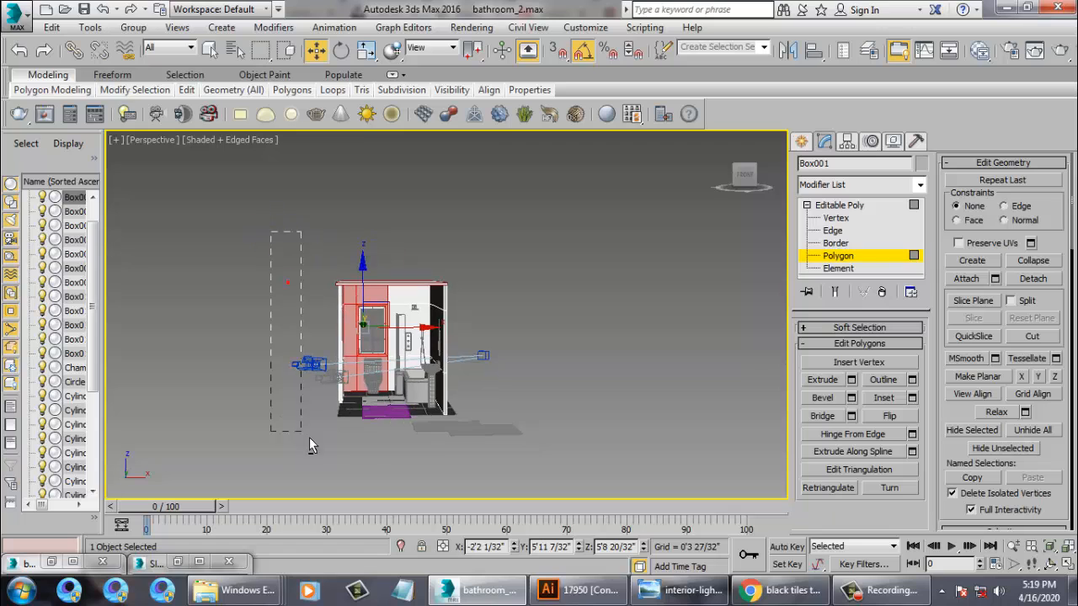
pyautogui.keyDown('alt'); pyautogui.moveTo(366, 475); pyautogui.dragTo(357, 468); pyautogui.keyUp('alt')
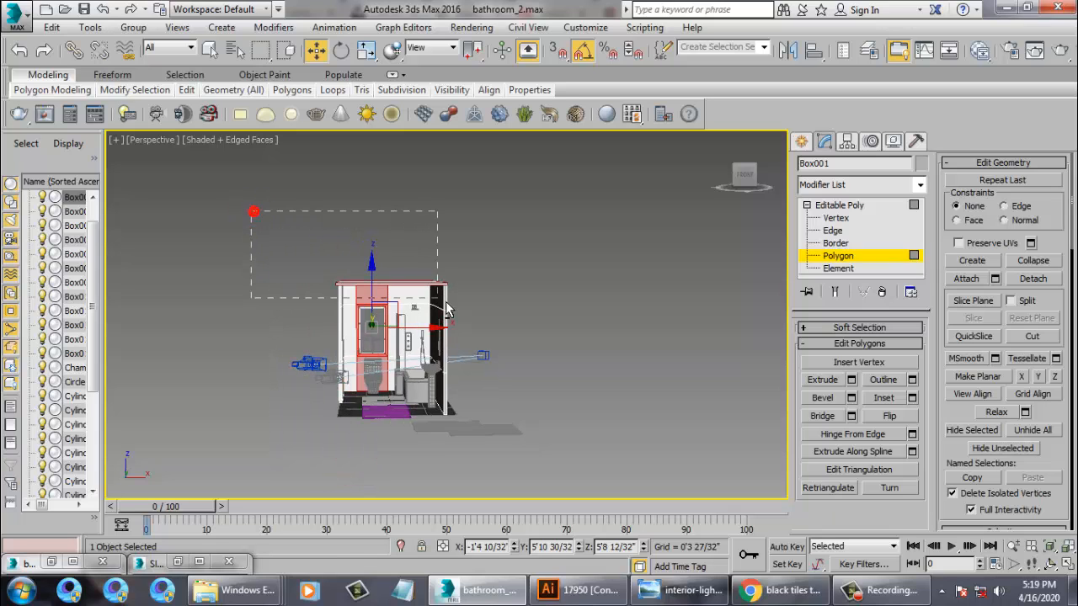
pyautogui.keyDown('alt'); pyautogui.moveTo(447, 303); pyautogui.dragTo(441, 300); pyautogui.keyUp('alt')
pyautogui.keyDown('alt'); pyautogui.moveTo(260, 426); pyautogui.dragTo(454, 382); pyautogui.keyUp('alt')
# Isolate the wall object to check the selected window surround polygons, then end the isolation
pyautogui.keyDown('alt'); pyautogui.moveTo(413, 347); pyautogui.dragTo(362, 348, button='middle'); pyautogui.keyUp('alt')
pyautogui.scroll(8, 385, 344)
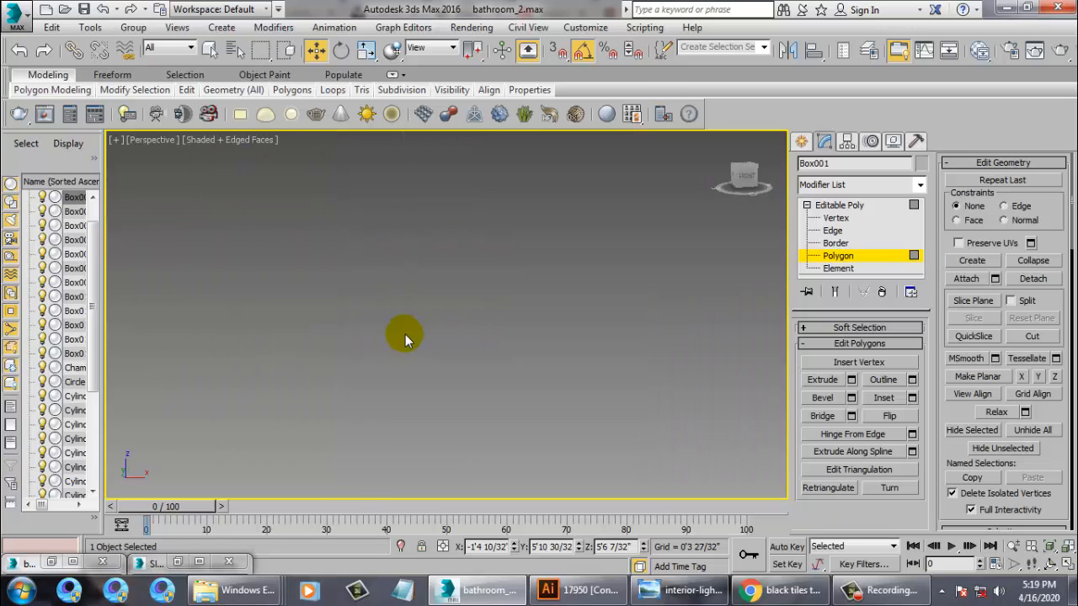
pyautogui.scroll(-5, 405, 334)
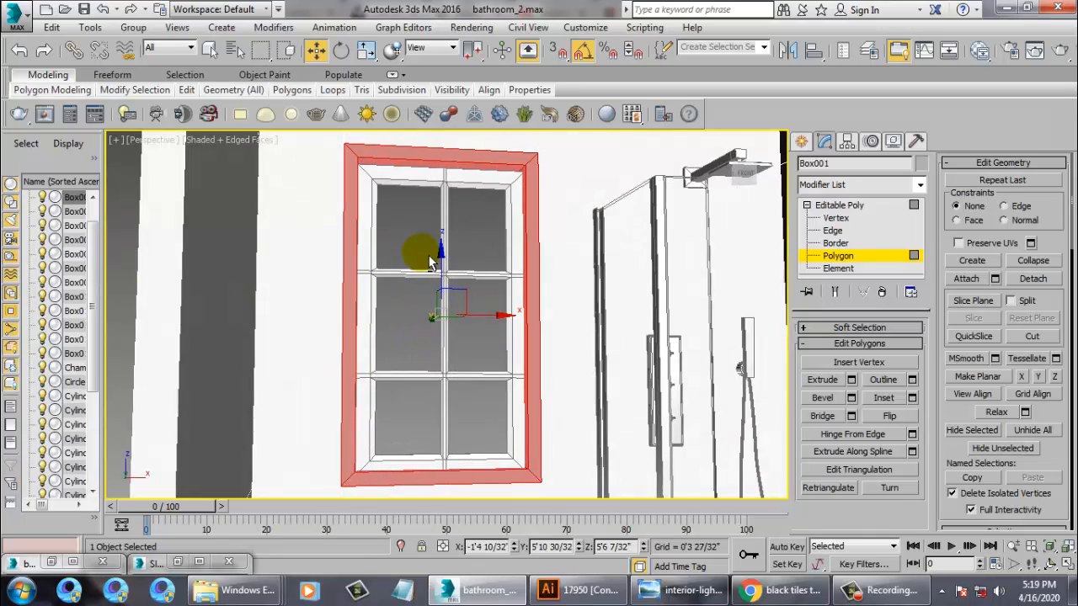
pyautogui.moveTo(429, 256)
pyautogui.keyDown('alt'); pyautogui.mouseDown(button='middle')
pyautogui.moveTo(454, 295)
pyautogui.moveTo(432, 275)
pyautogui.mouseUp(button='middle'); pyautogui.keyUp('alt')
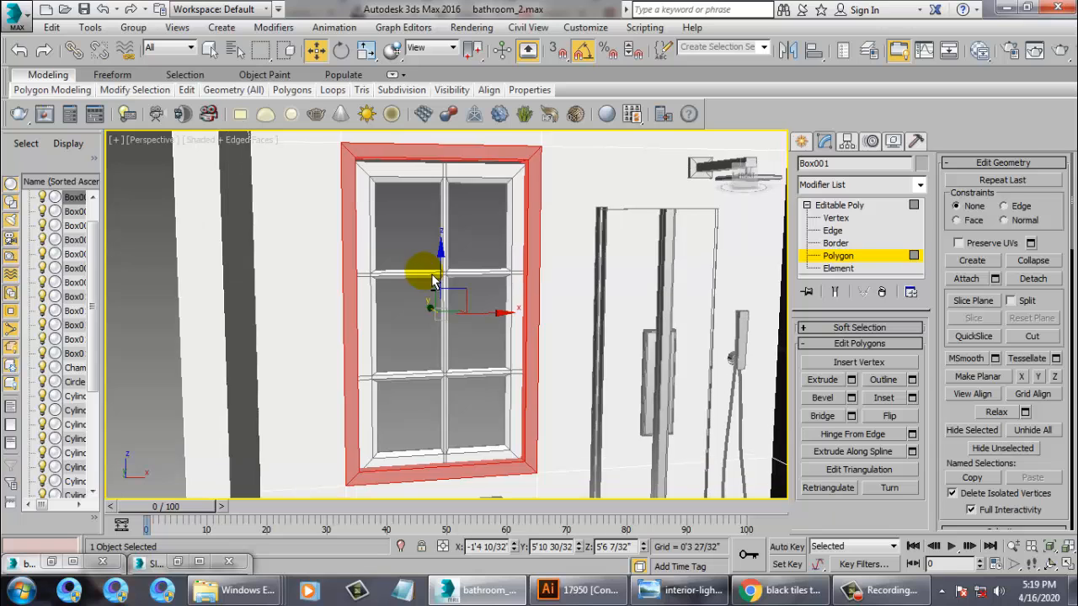
pyautogui.hotkey('alt', 'q')
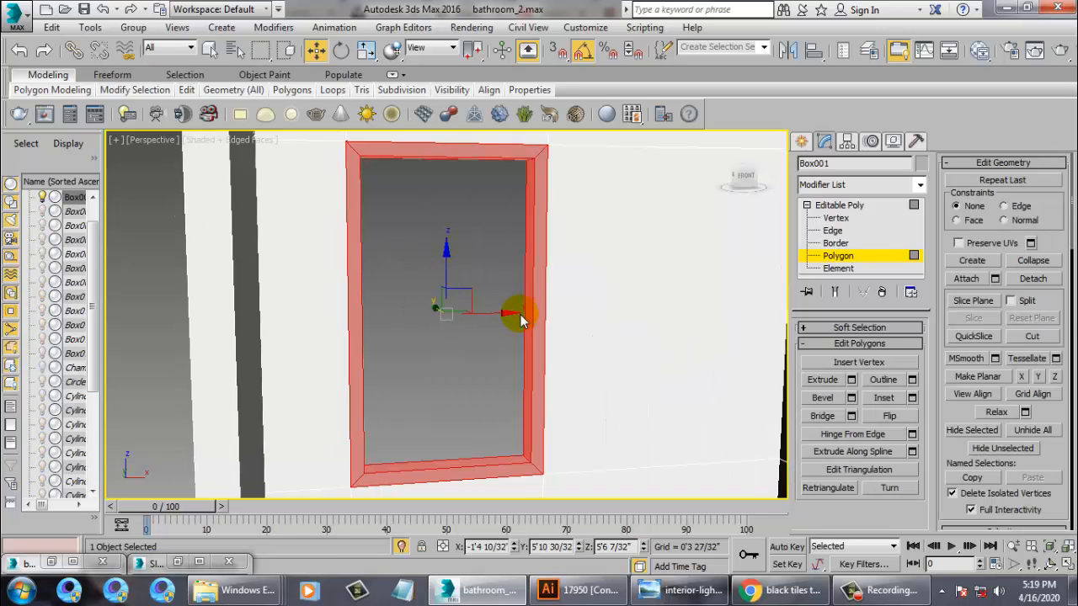
pyautogui.rightClick(520, 318)
pyautogui.click(585, 189)
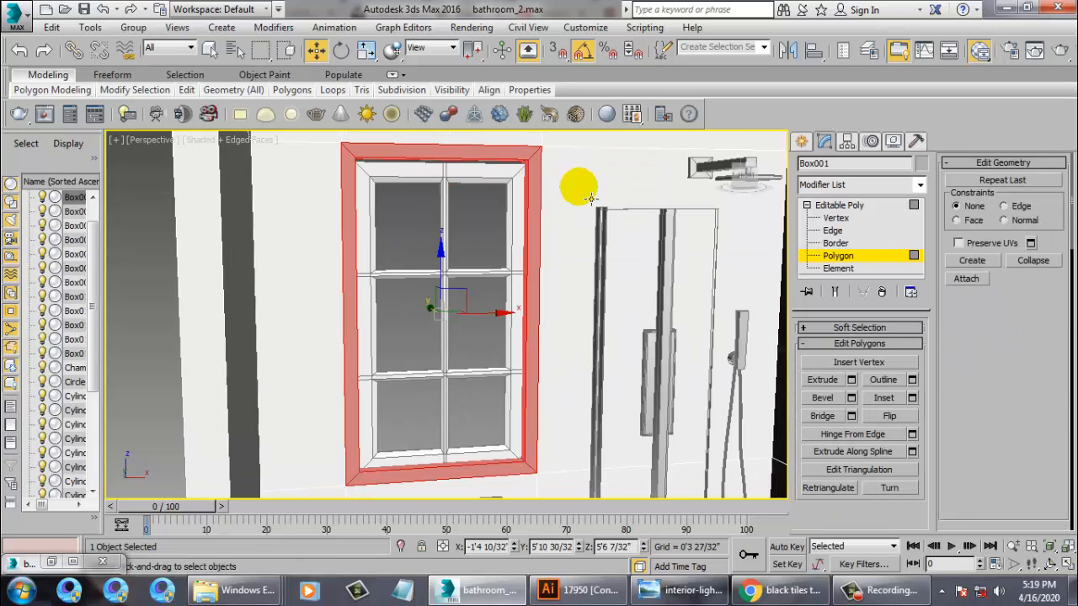
# Assign the white Material #130 to the selected window surround polygons, then clear the polygon selection
pyautogui.press('m')
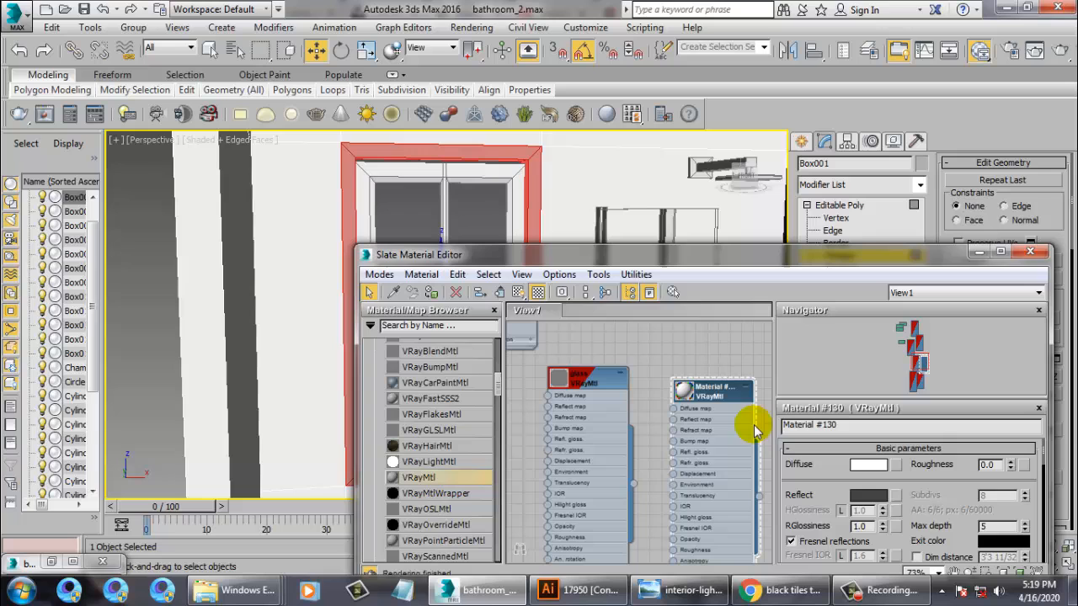
pyautogui.click(432, 291)
pyautogui.click(978, 251)
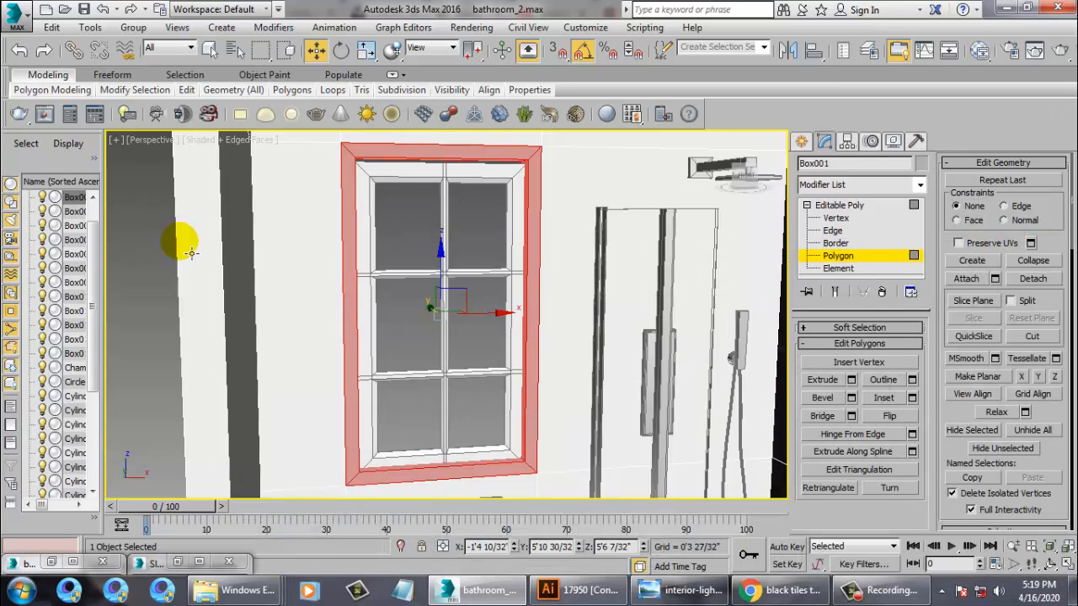
pyautogui.click(452, 328)
# Switch the viewport to PhysCamera002 and display its safe frame
pyautogui.press('c')
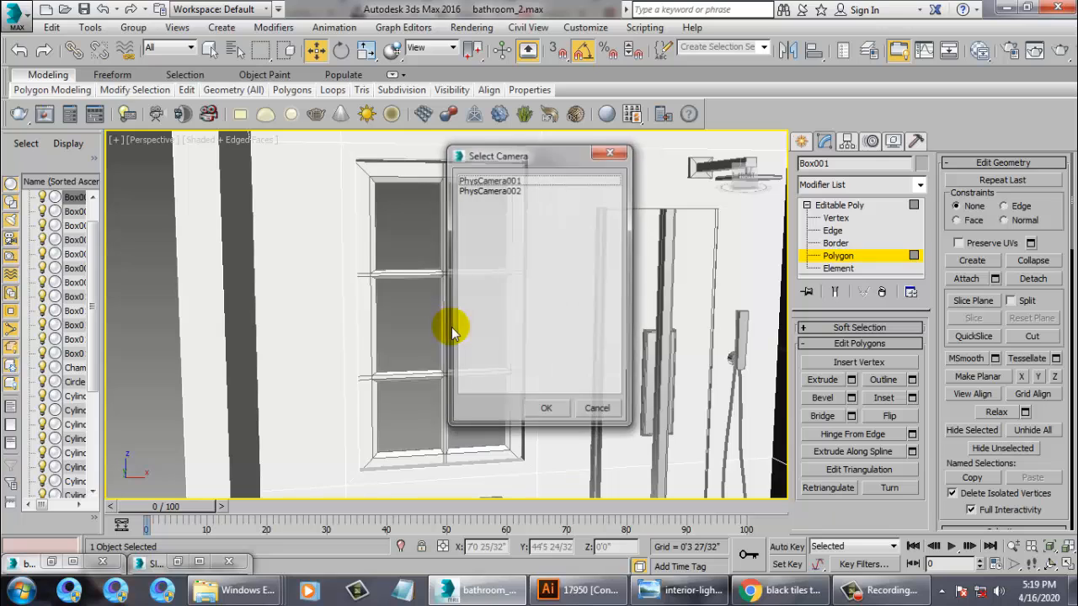
pyautogui.doubleClick(495, 190)
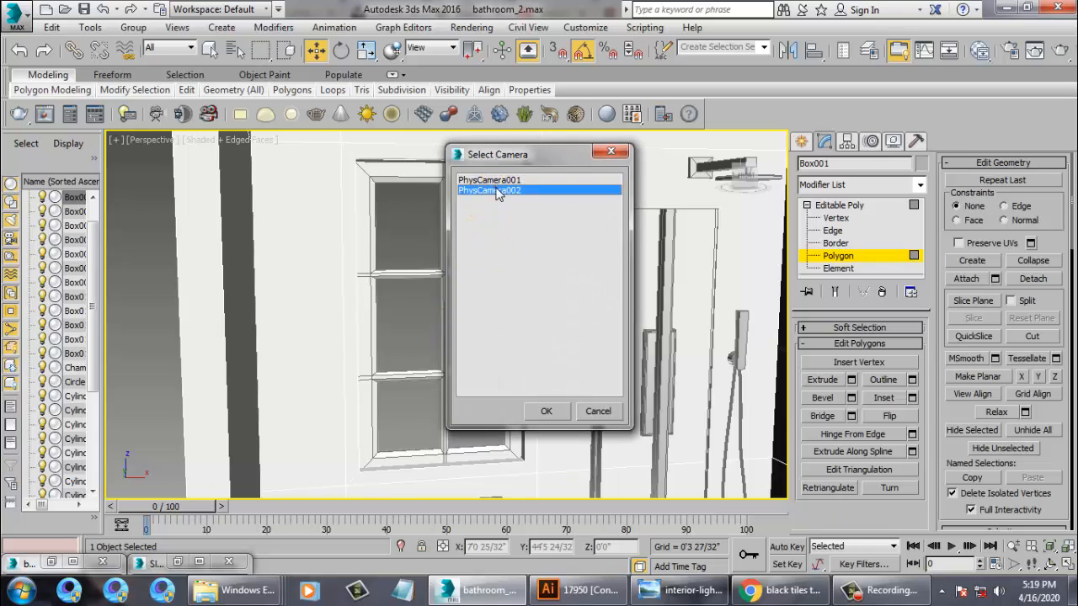
pyautogui.hotkey('shift', 'f')
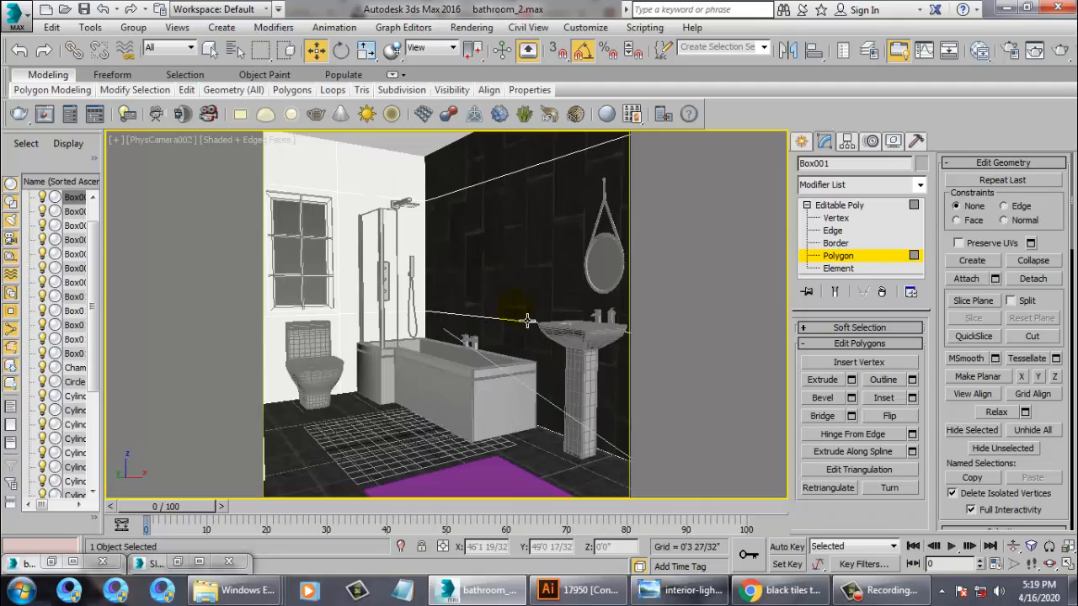
# Set the diffuse colour of the wall's Material #3 to a warm off-white with red 205, green 199 and blue 180
pyautogui.press('m')
pyautogui.moveTo(690, 376); pyautogui.dragTo(658, 439)
pyautogui.click(657, 439)
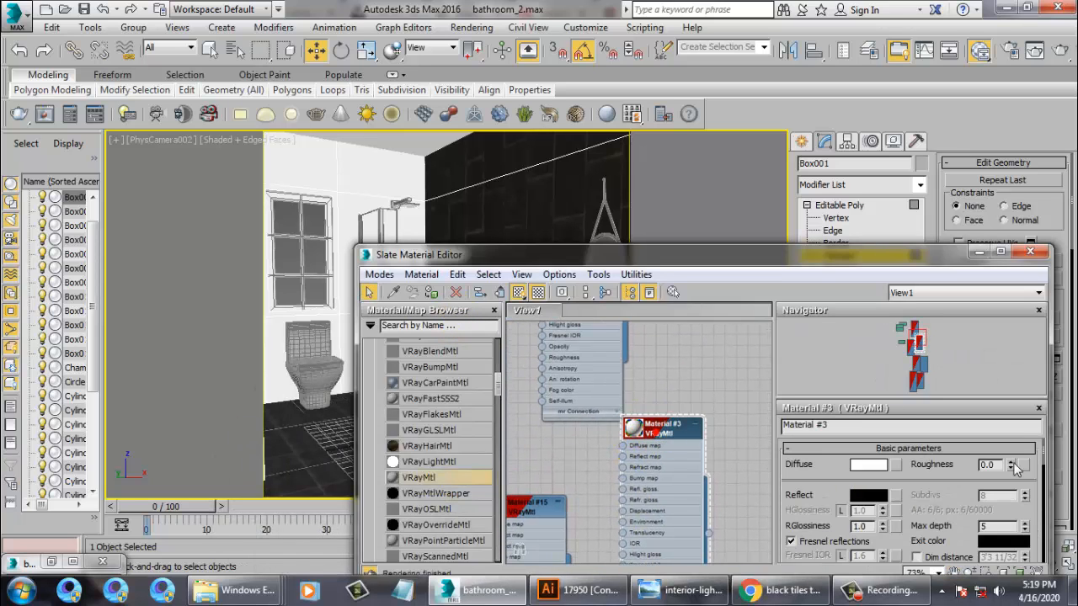
pyautogui.click(868, 464)
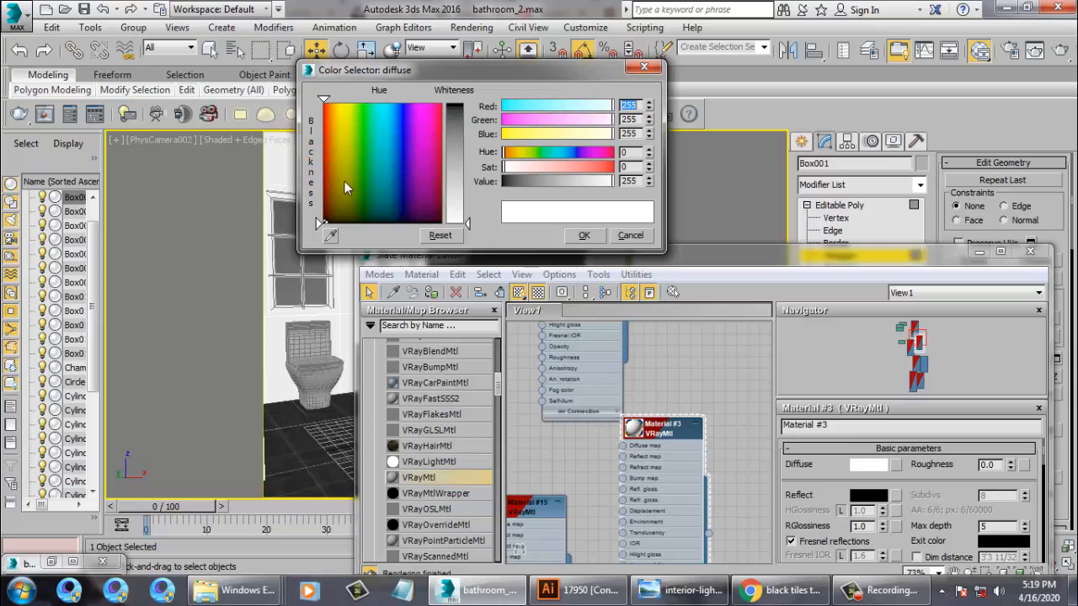
pyautogui.click(344, 181)
pyautogui.moveTo(468, 225); pyautogui.dragTo(464, 188)
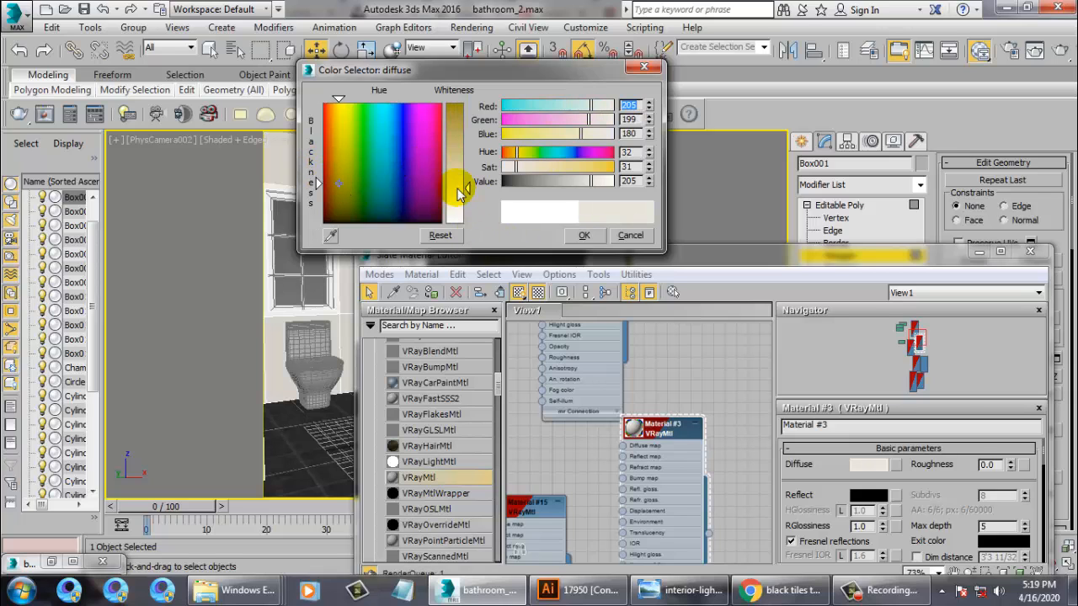
pyautogui.click(589, 236)
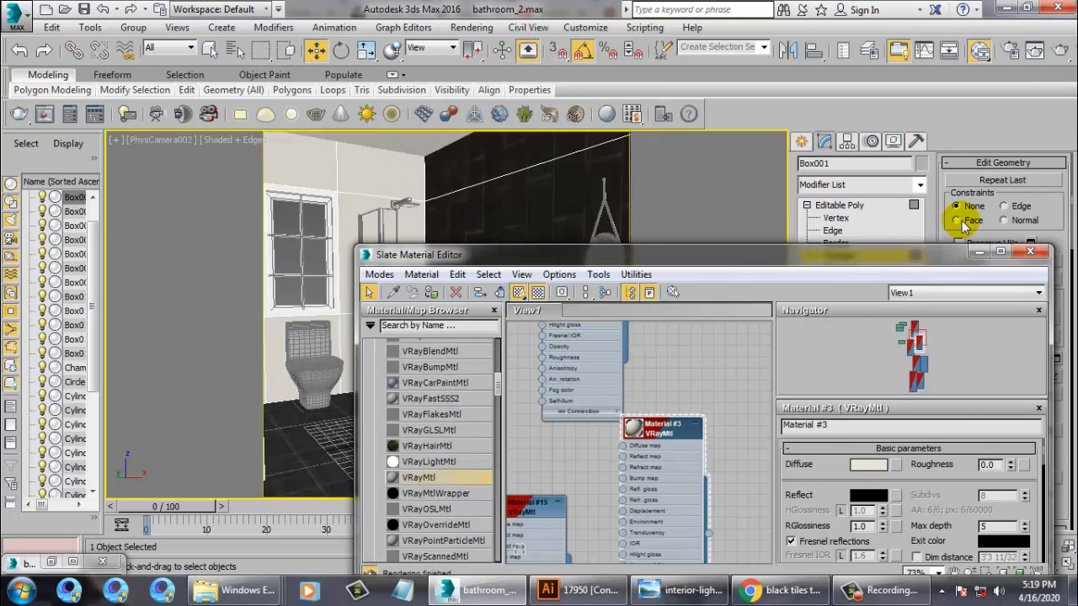
pyautogui.click(976, 251)
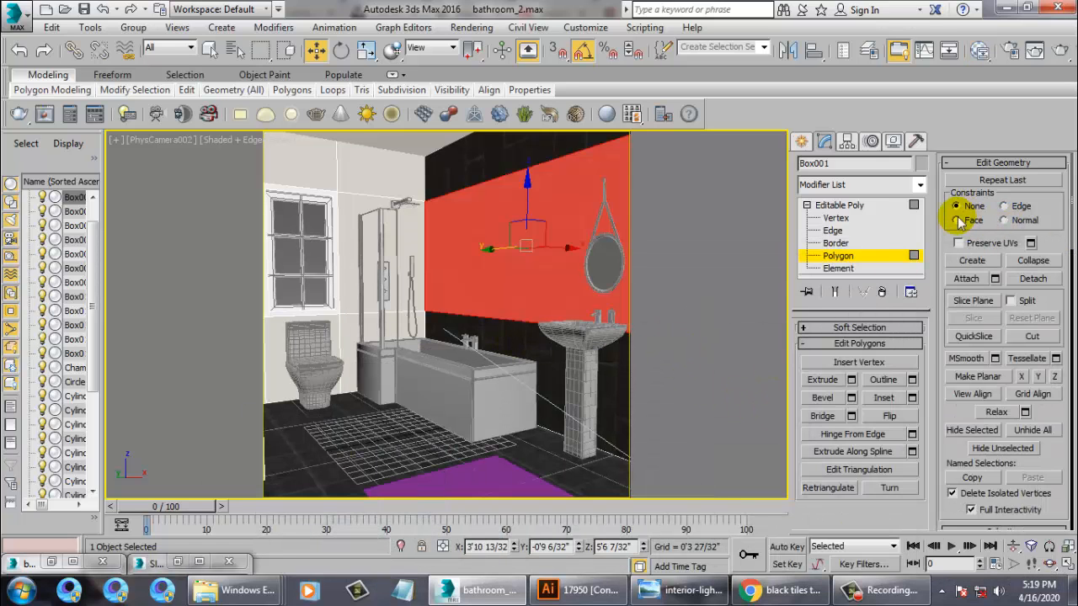
# Leave polygon editing on the wall object and select the purple carpet box on the floor
pyautogui.click(846, 207)
pyautogui.click(667, 224)
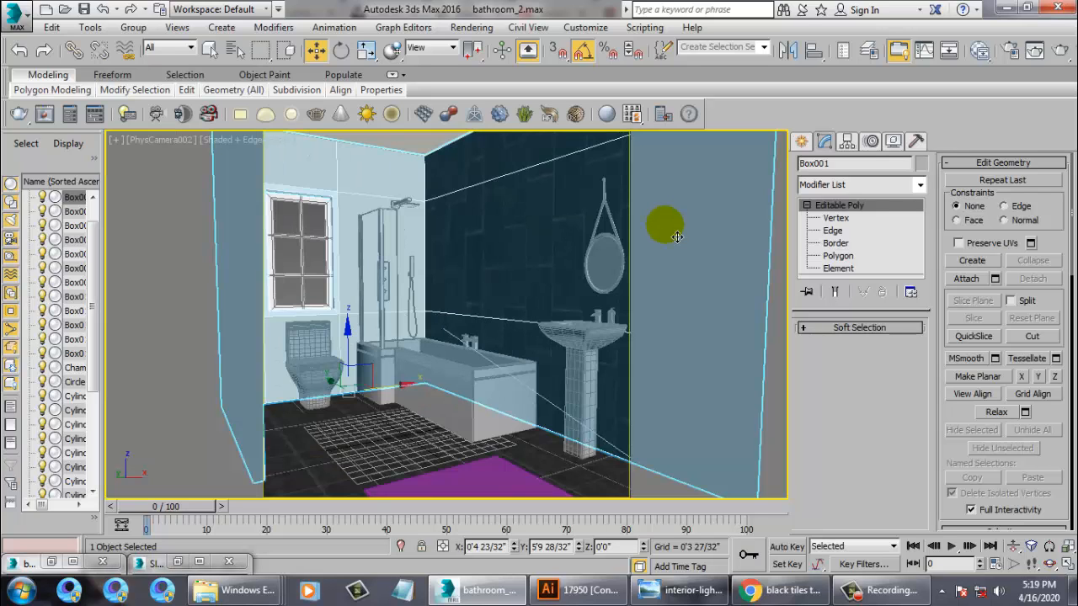
pyautogui.click(595, 196)
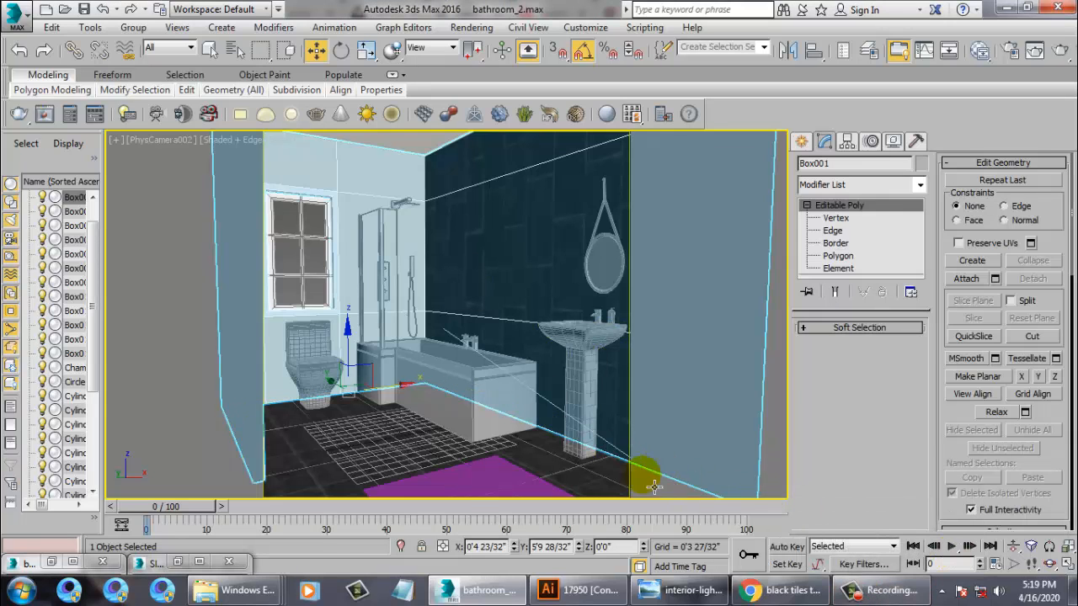
pyautogui.click(457, 488)
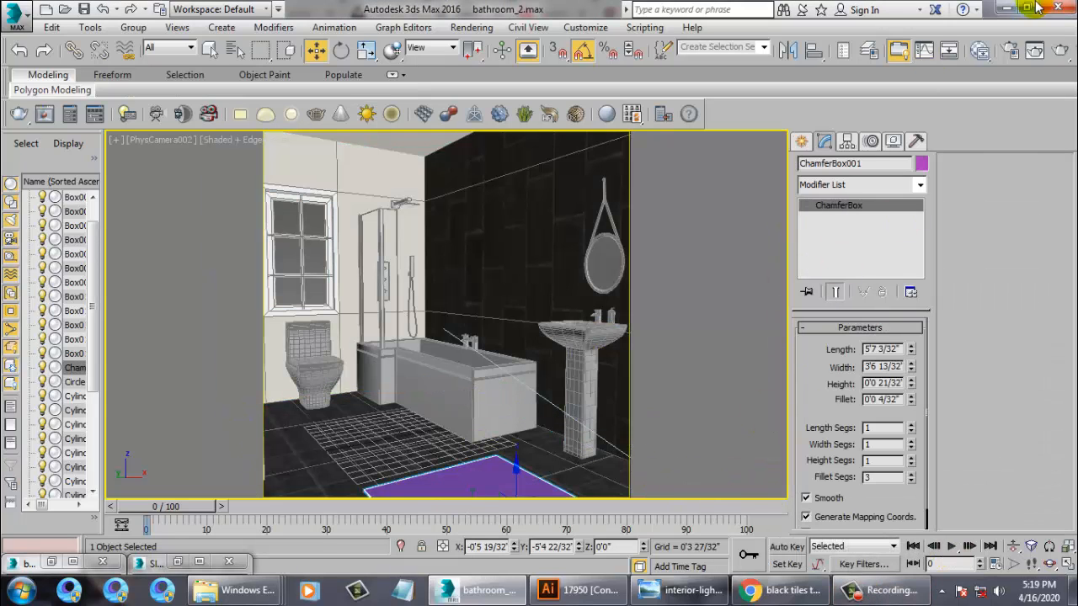
# Minimize the open windows, open the bathroom texture folder on the desktop and select the TexturesCom_FabricPatterns0129_3_M image
pyautogui.click(1005, 7)
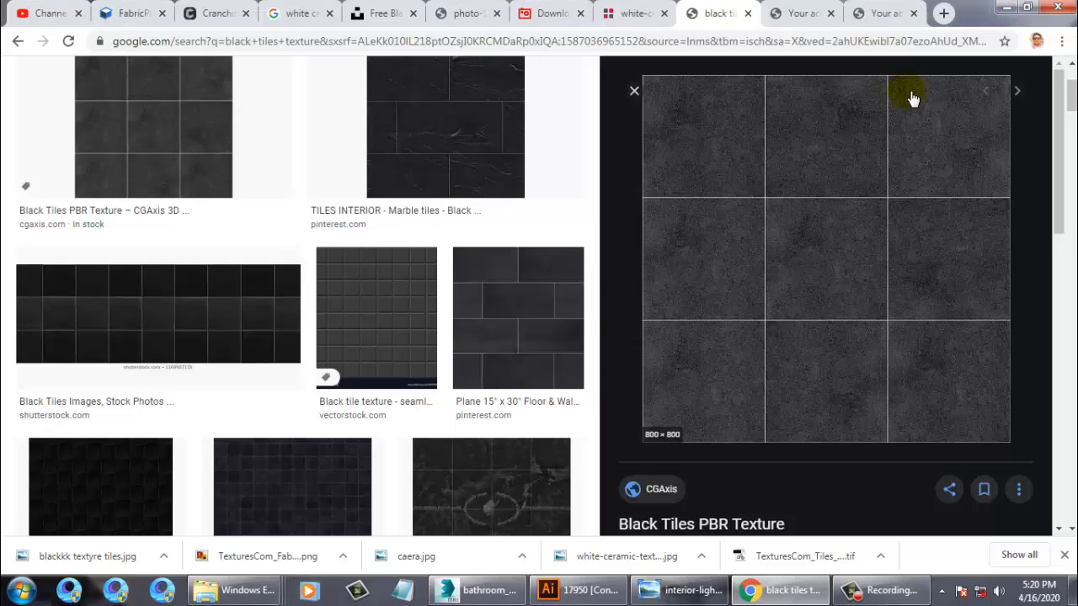
pyautogui.click(1005, 7)
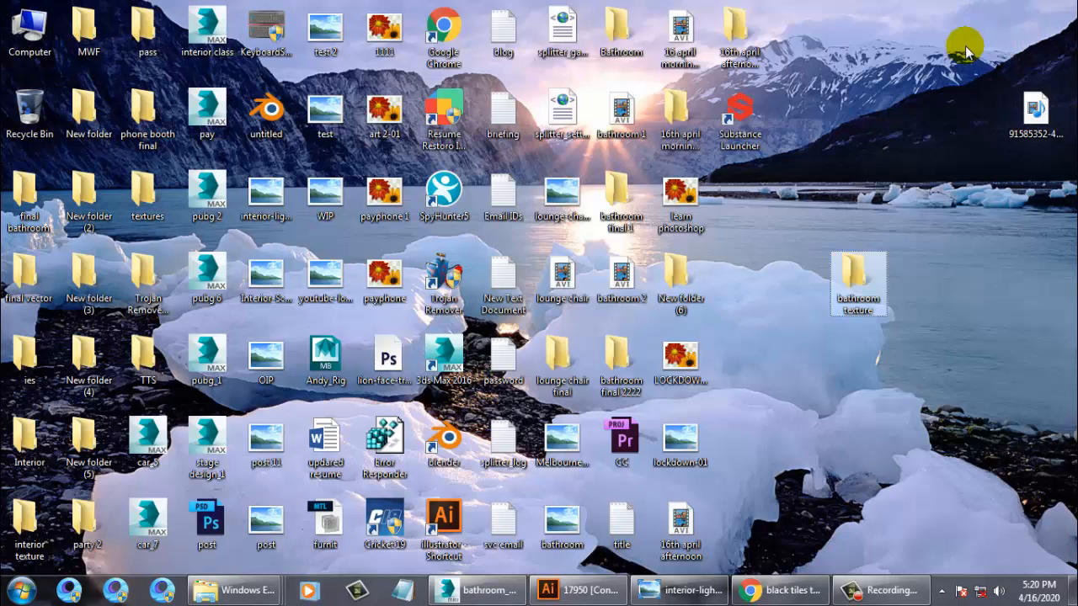
pyautogui.doubleClick(857, 278)
pyautogui.click(645, 260)
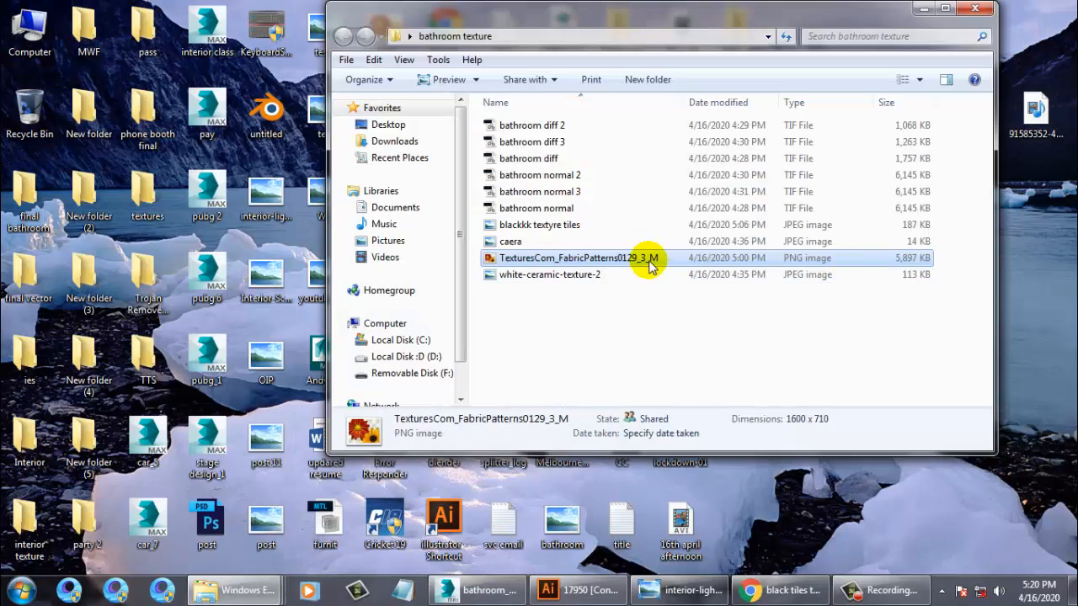
# Preview the caera and TexturesCom_FabricPatterns0129_3_M images in the photo viewer, then close it
pyautogui.doubleClick(514, 242)
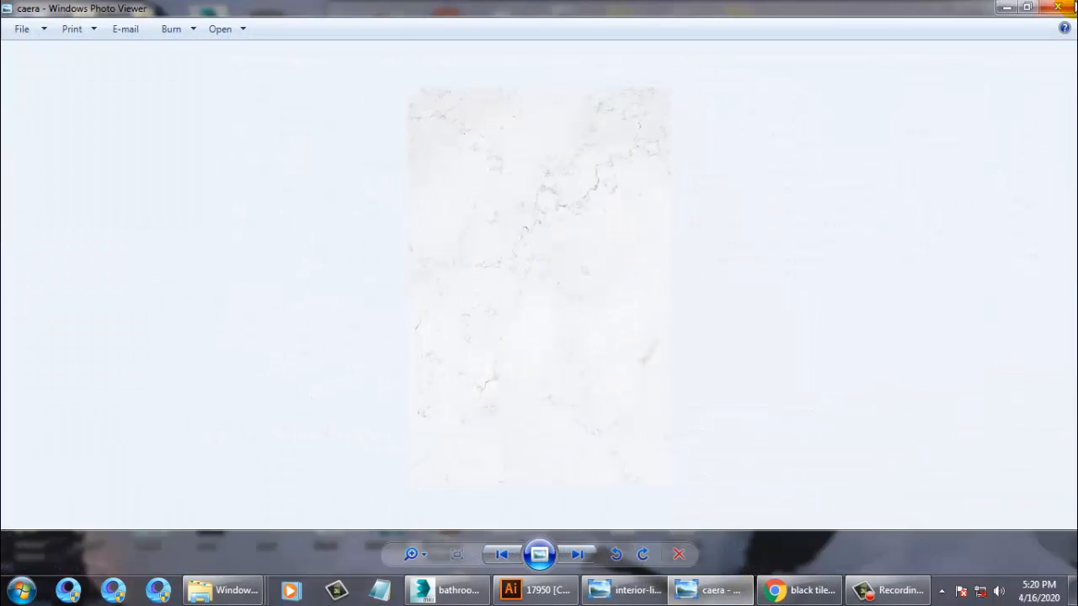
pyautogui.press('Right')
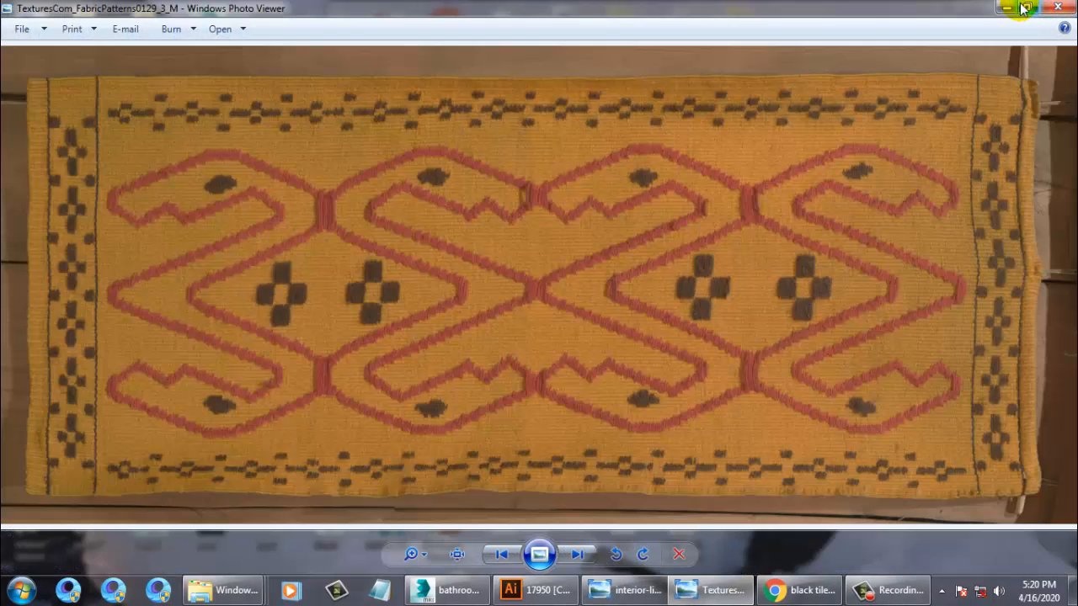
pyautogui.click(1054, 7)
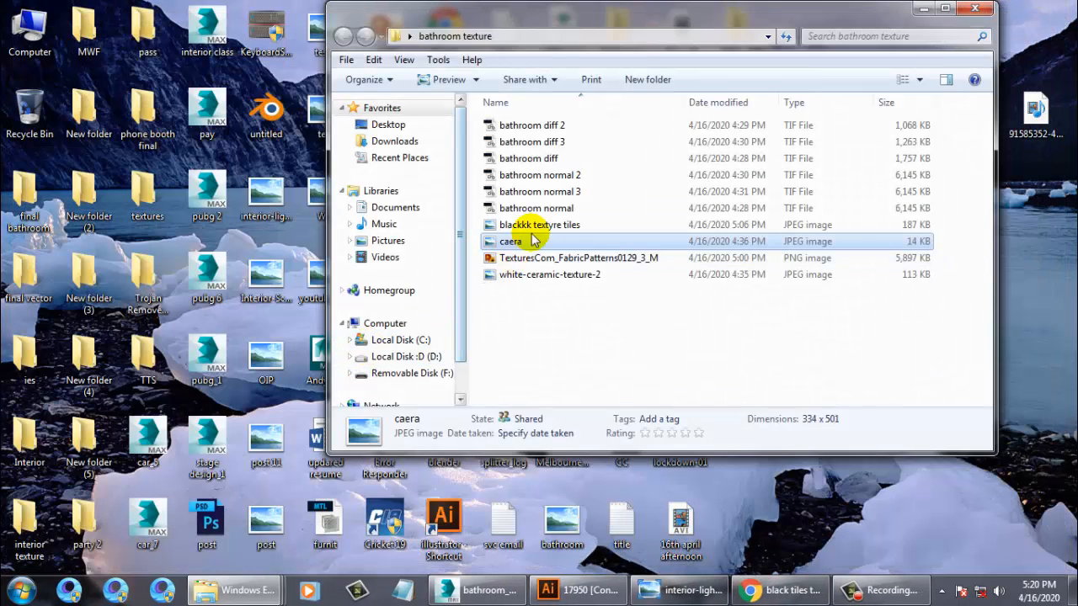
# Open TexturesCom_FabricPatterns0129_3_M from the bathroom texture folder in Adobe Photoshop CC 2015
pyautogui.click(536, 223)
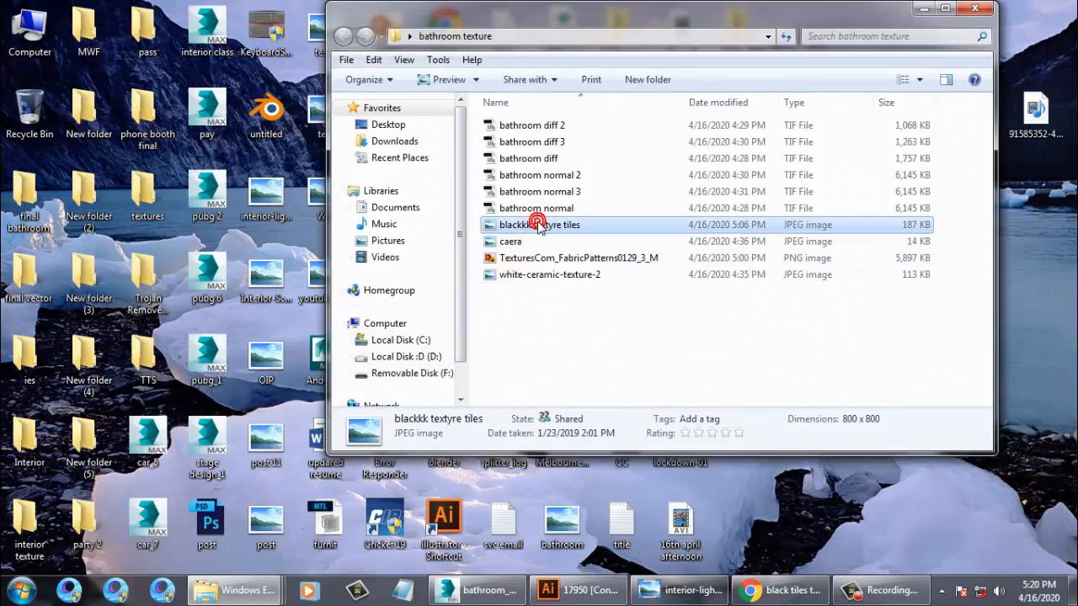
pyautogui.click(543, 263)
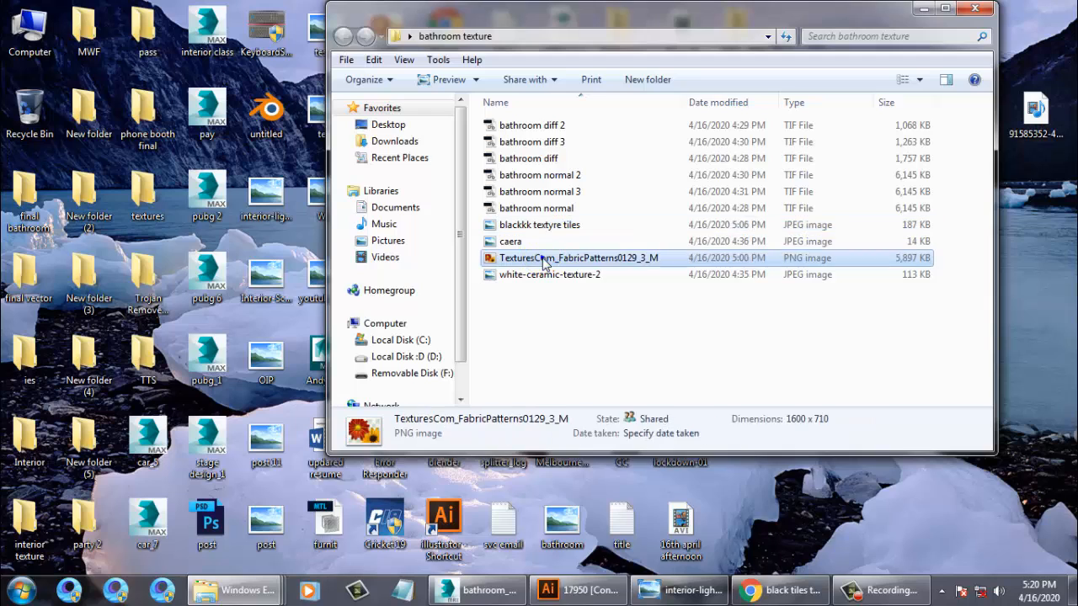
pyautogui.rightClick(544, 263)
pyautogui.moveTo(656, 327)
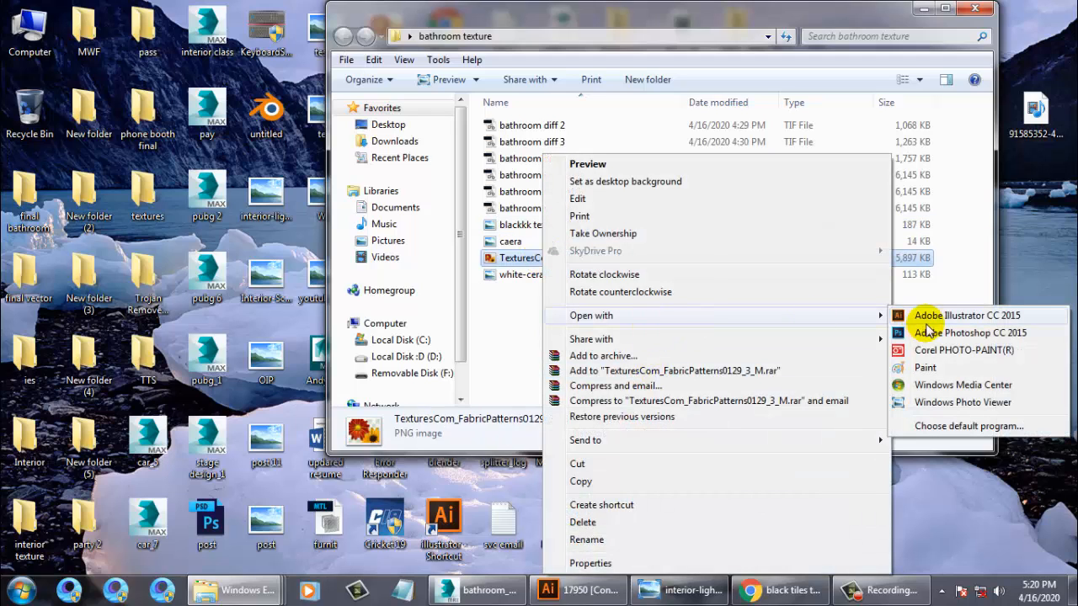
pyautogui.click(935, 330)
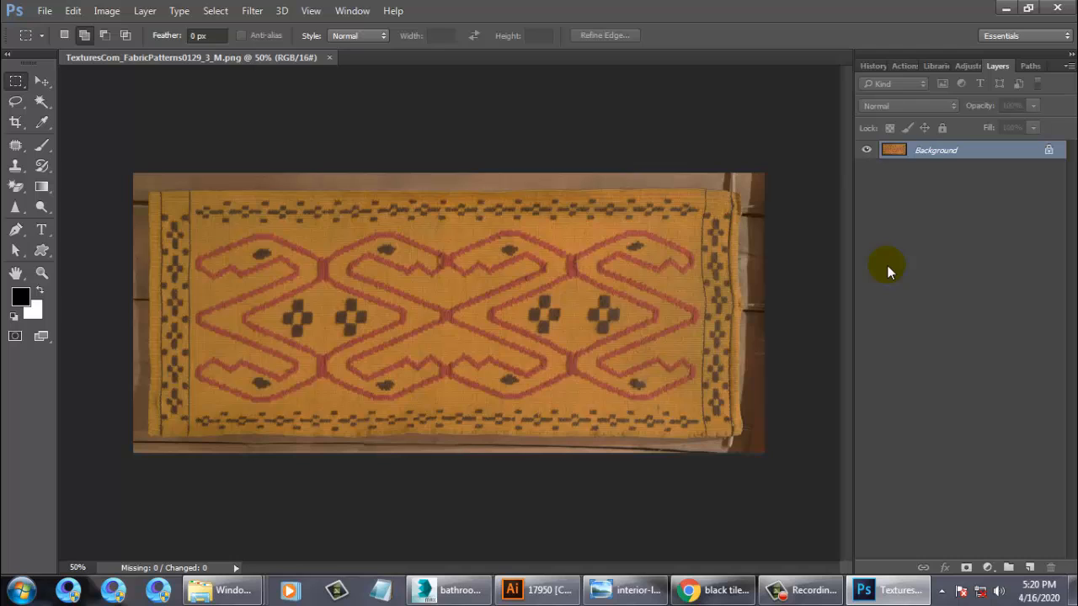
# Convert the locked background to a regular layer named Layer 0 and crop the image to the woven carpet, removing the wooden surroundings
pyautogui.doubleClick(951, 155)
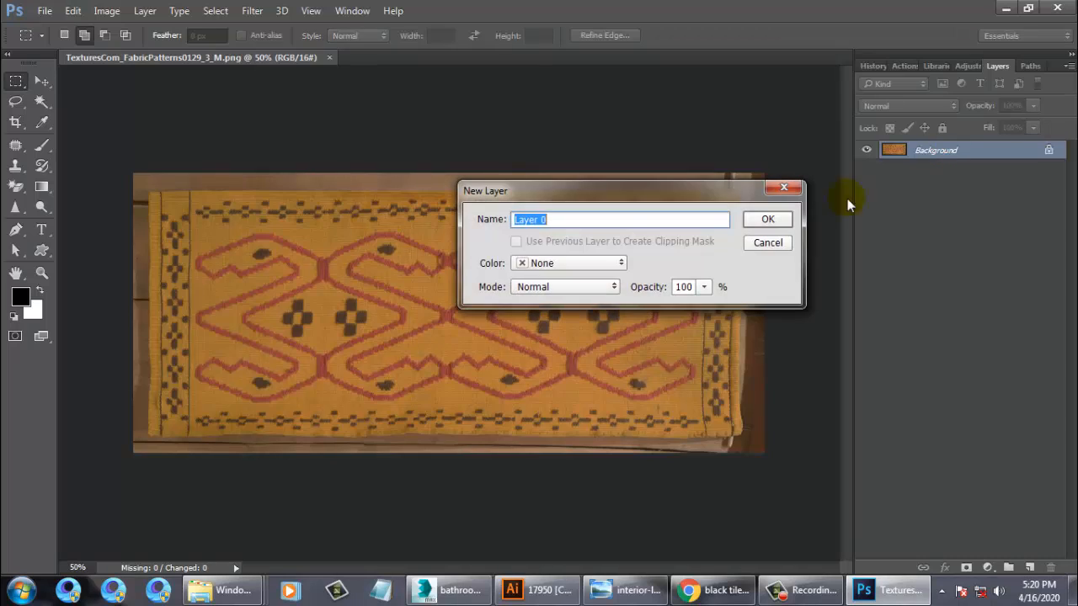
pyautogui.click(773, 217)
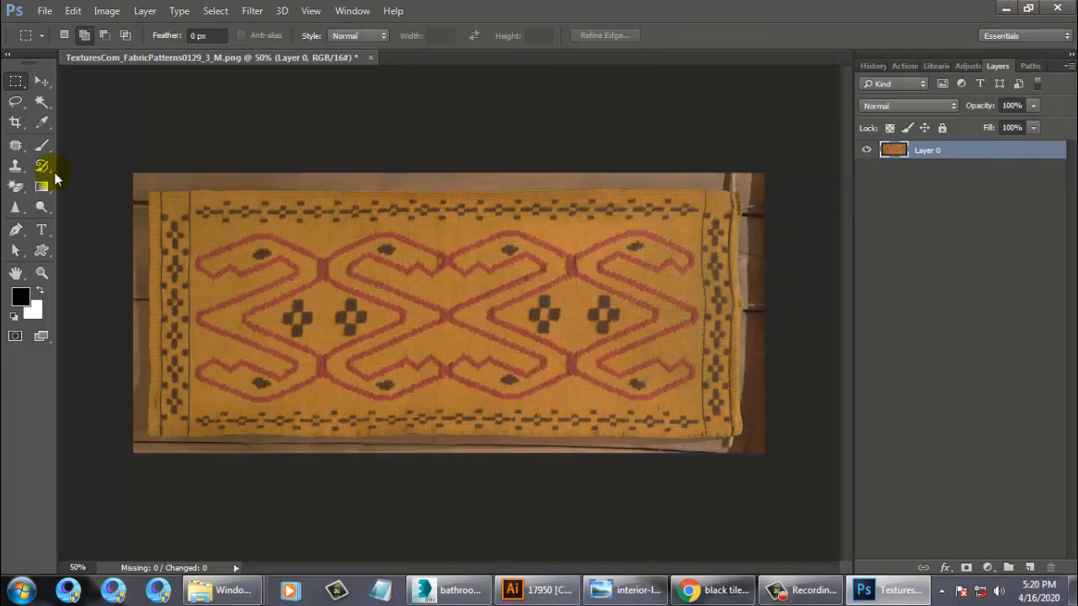
pyautogui.click(14, 124)
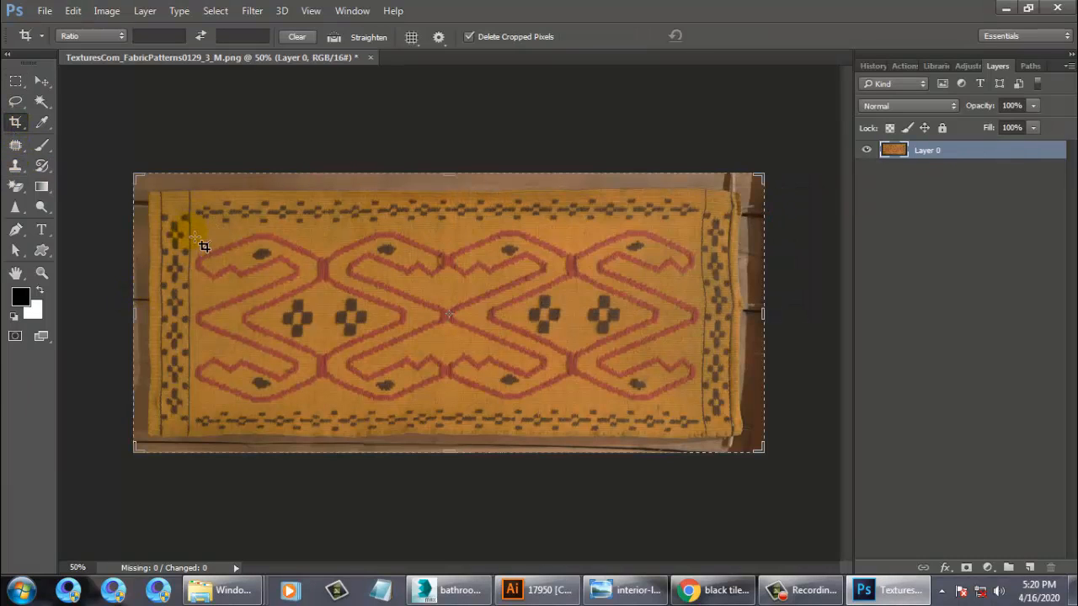
pyautogui.moveTo(161, 204); pyautogui.dragTo(726, 433)
pyautogui.press('Return')
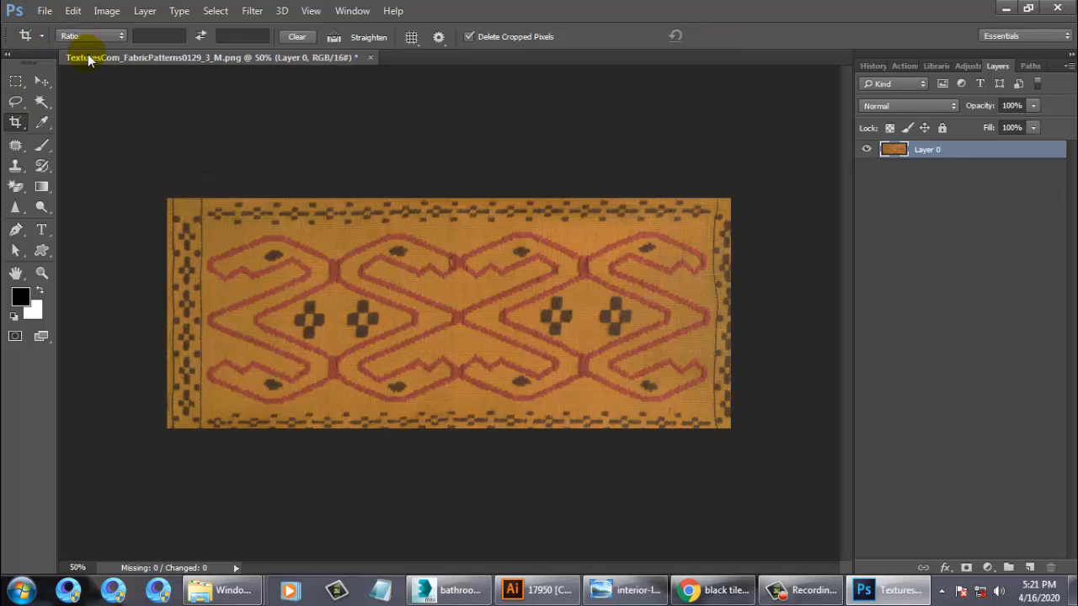
# Save the cropped image as a PNG copy named "carpet new" in the bathroom texture folder, with None / Fast compression and no interlacing
pyautogui.click(46, 12)
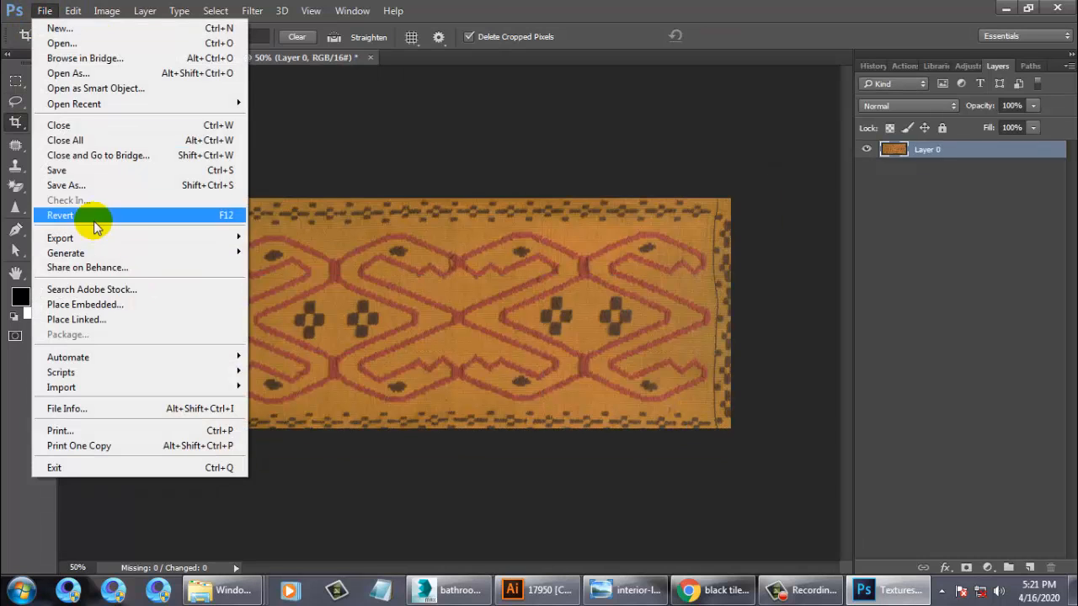
pyautogui.click(91, 185)
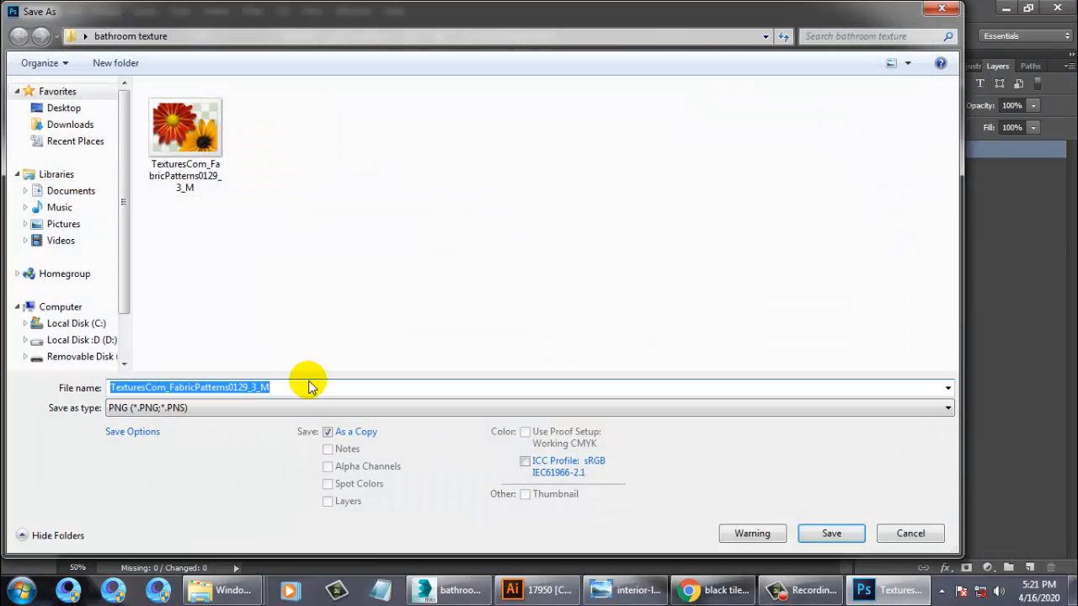
pyautogui.write('carpet new')
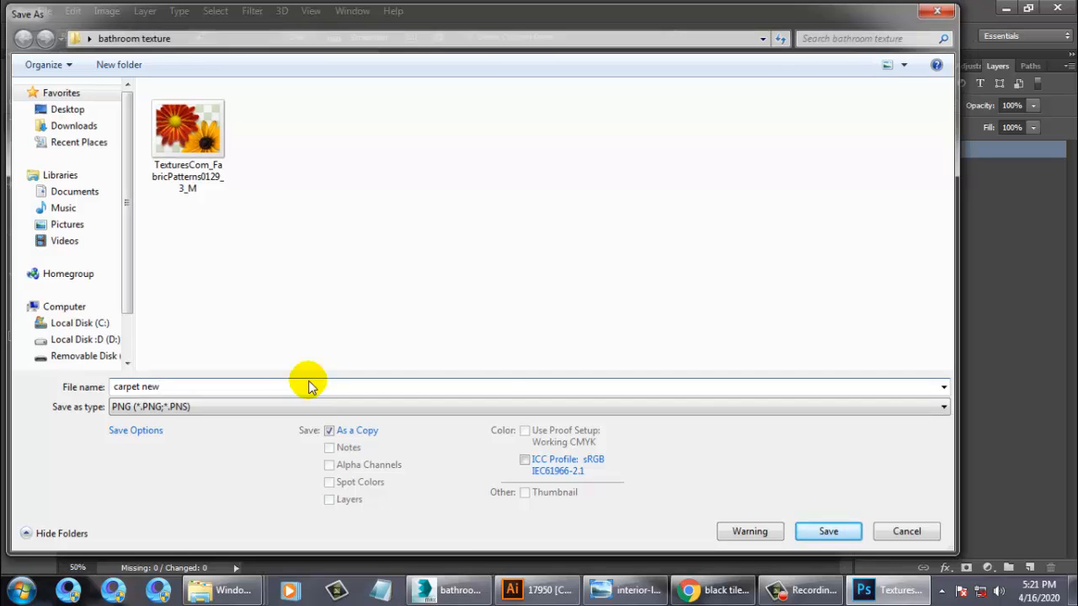
pyautogui.press('Return')
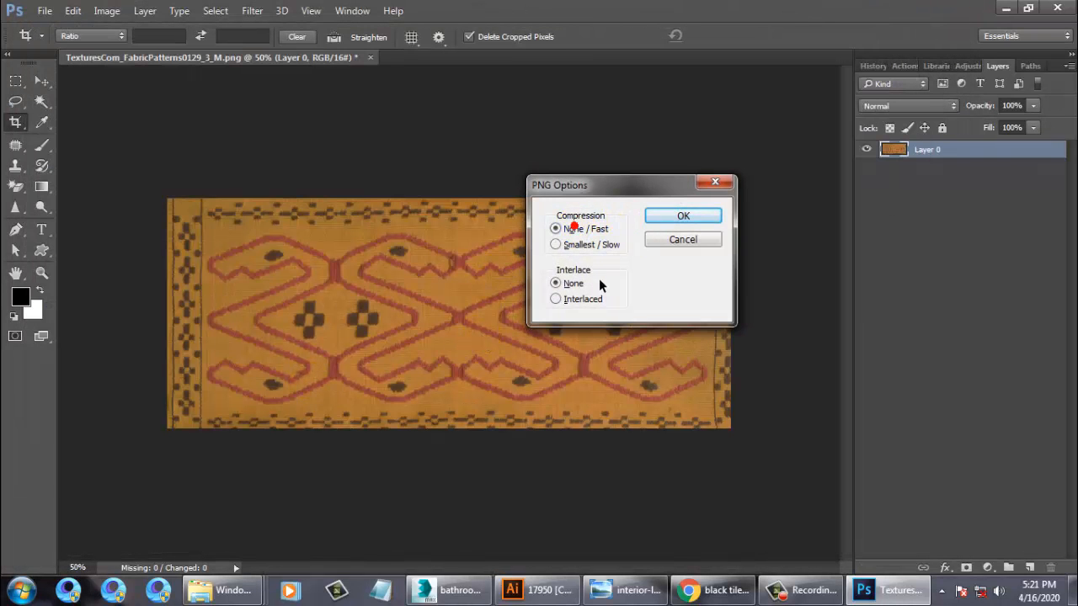
pyautogui.click(703, 214)
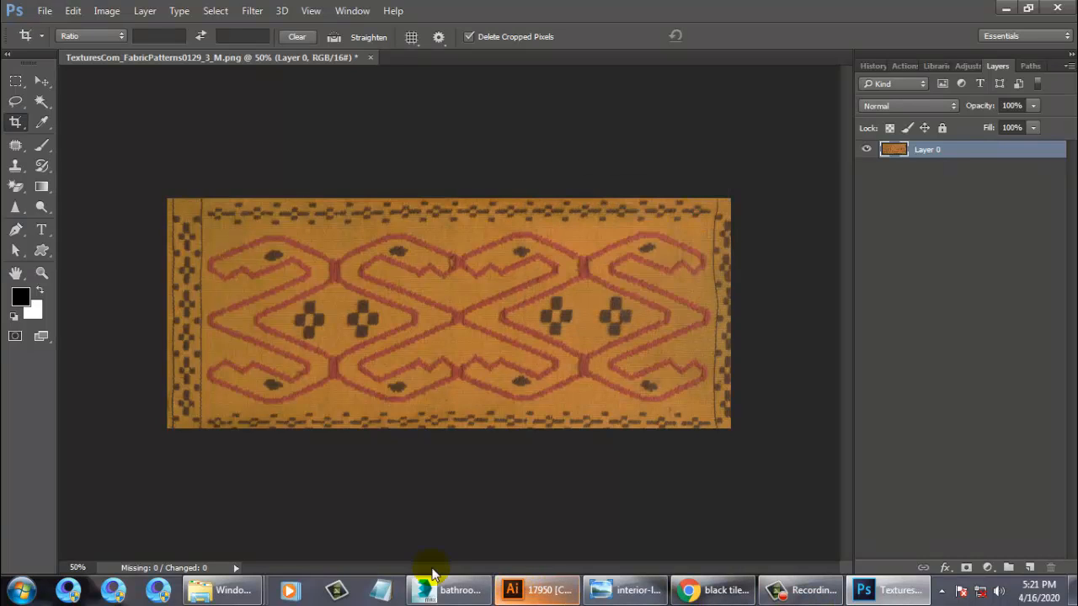
# Switch to 3ds Max, create a new VRayMtl for the rug and load the carpet new image as its Diffuse bitmap
pyautogui.click(449, 592)
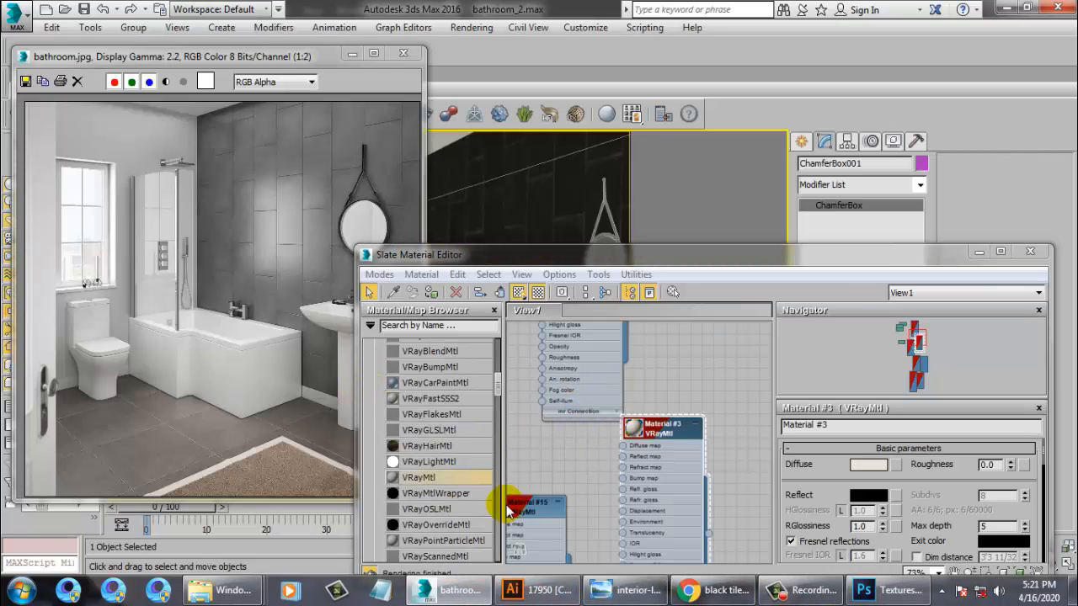
pyautogui.scroll(-6, 615, 476)
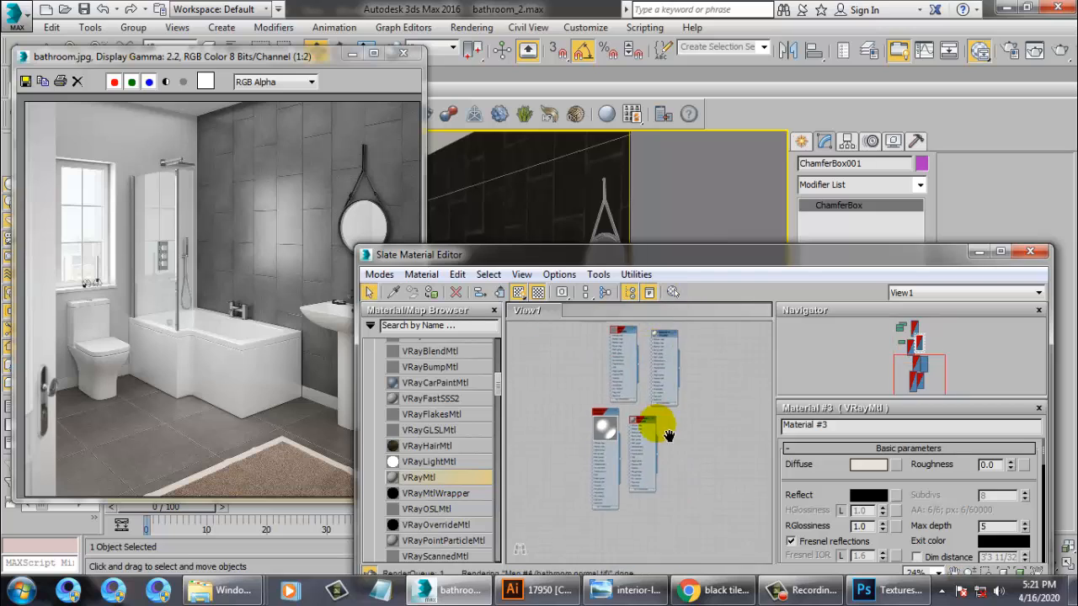
pyautogui.scroll(4, 656, 429)
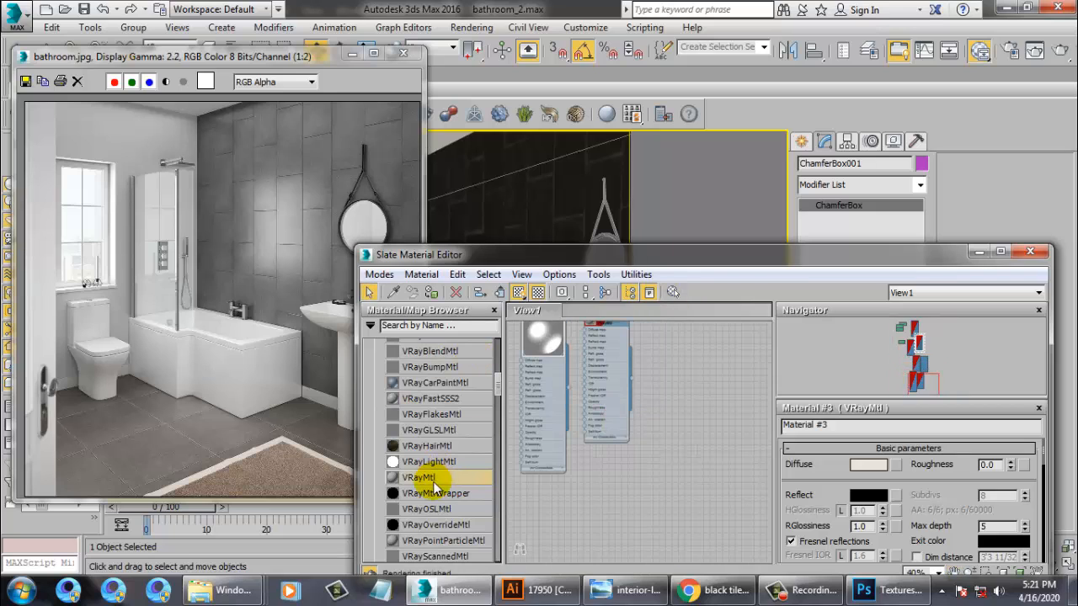
pyautogui.moveTo(659, 416); pyautogui.dragTo(692, 386)
pyautogui.doubleClick(691, 377)
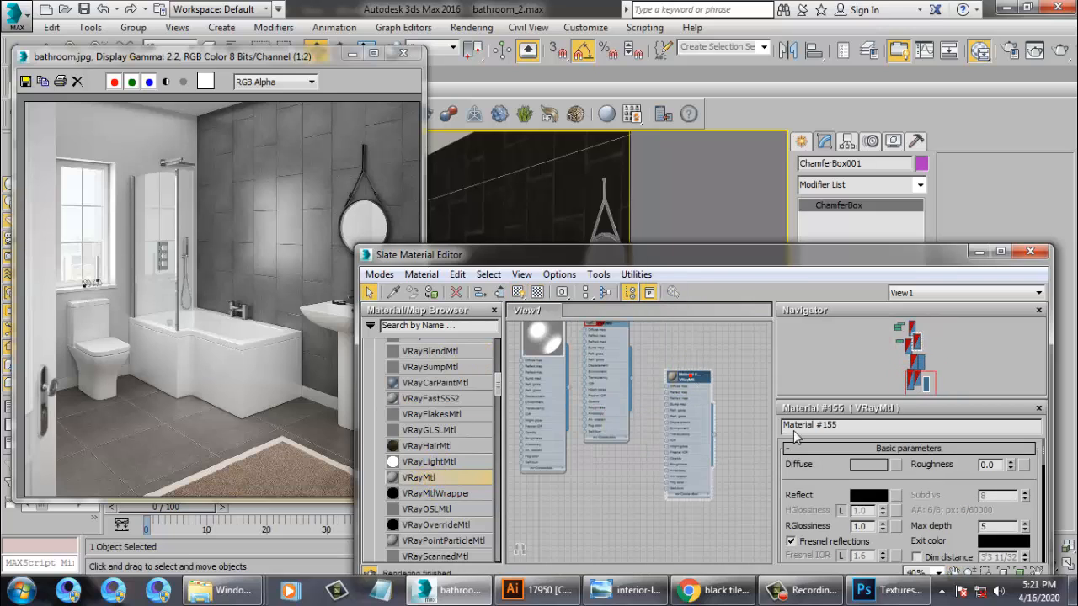
pyautogui.click(895, 464)
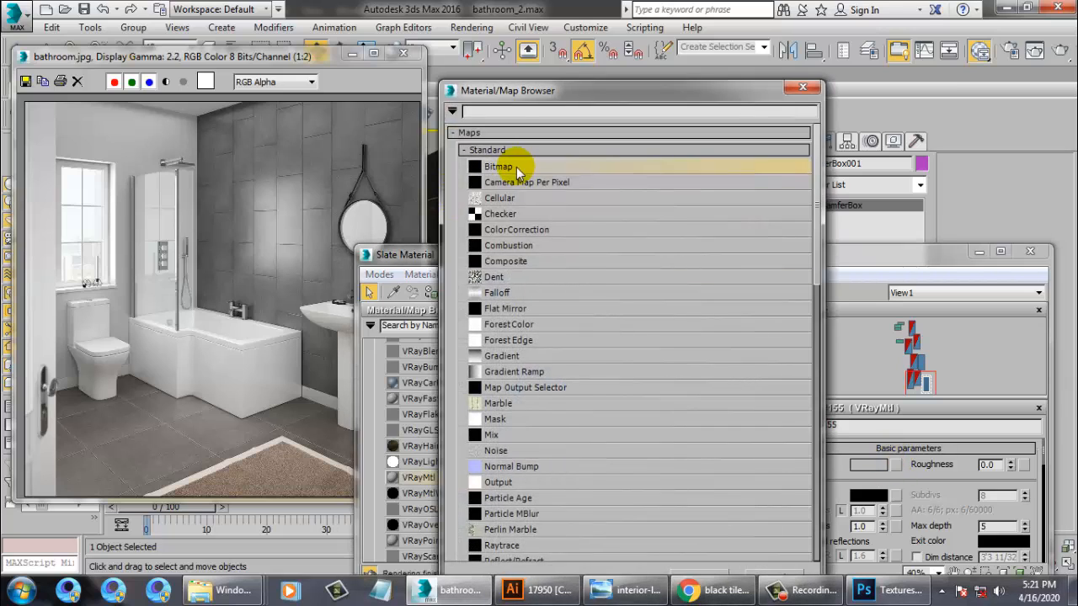
pyautogui.doubleClick(505, 167)
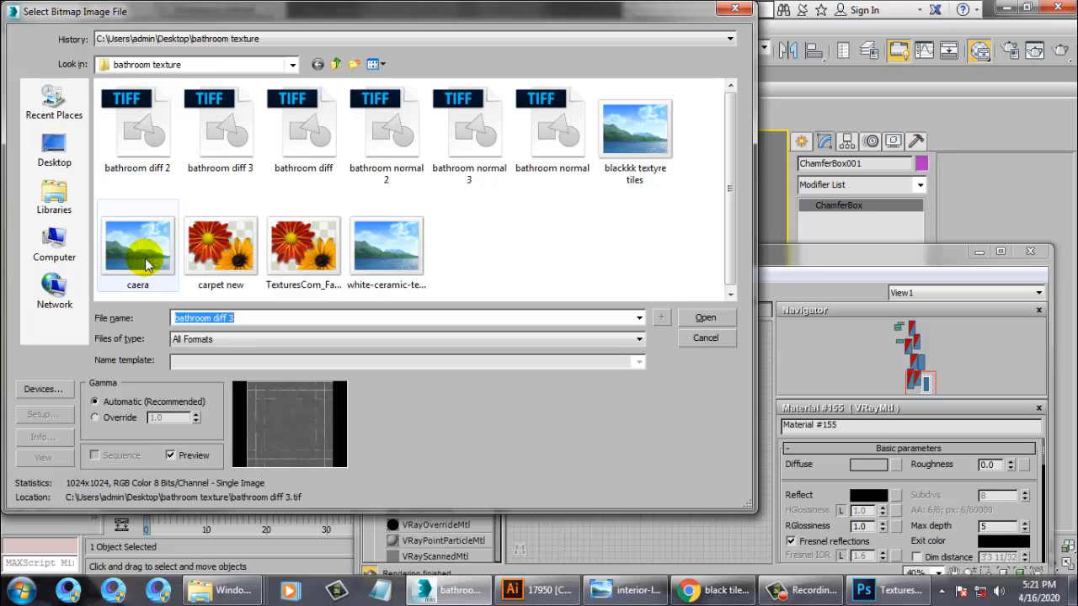
pyautogui.doubleClick(220, 246)
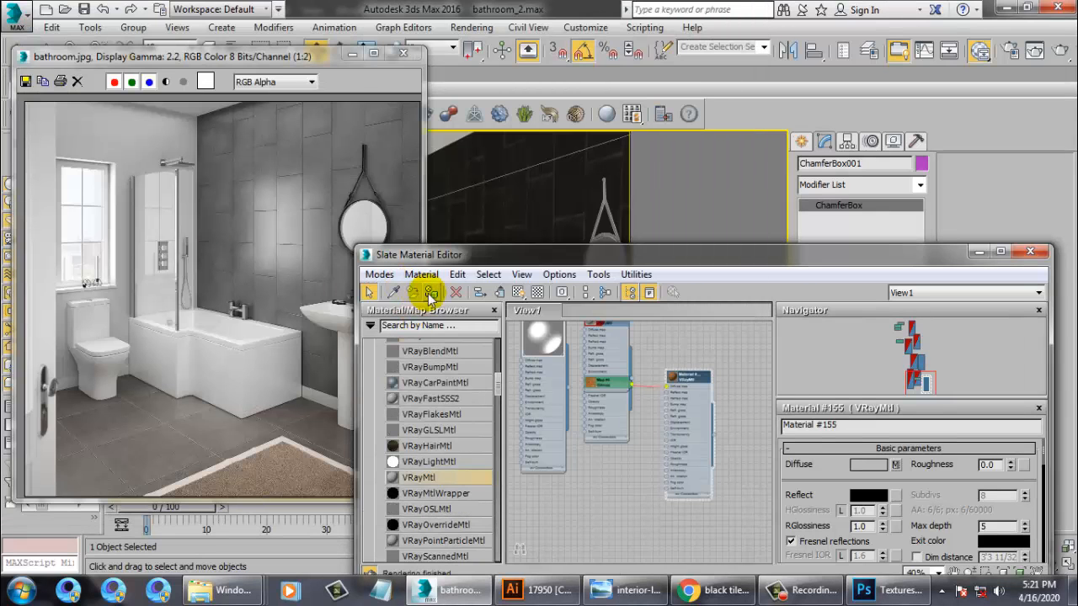
# Assign the carpet material to the selected rug, show its texture in the viewport, and minimize the material editor and reference image
pyautogui.click(517, 293)
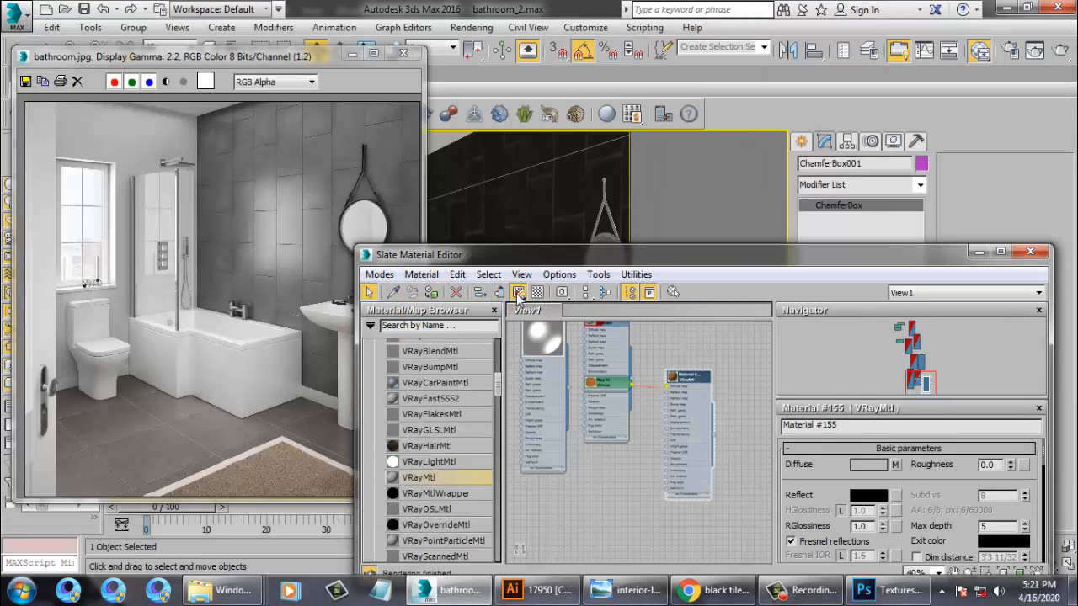
pyautogui.click(977, 252)
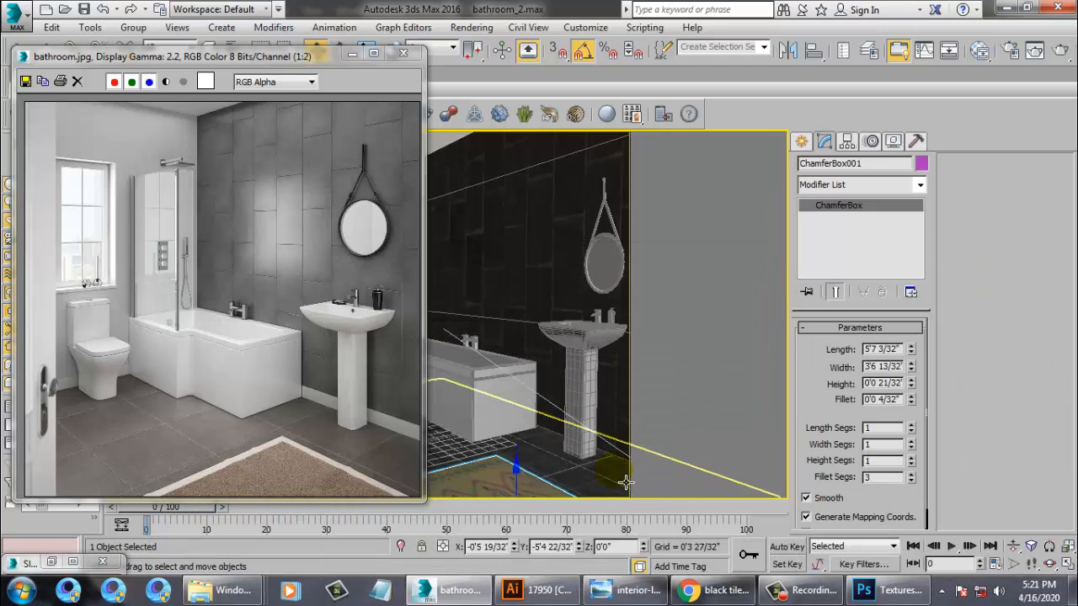
pyautogui.click(352, 53)
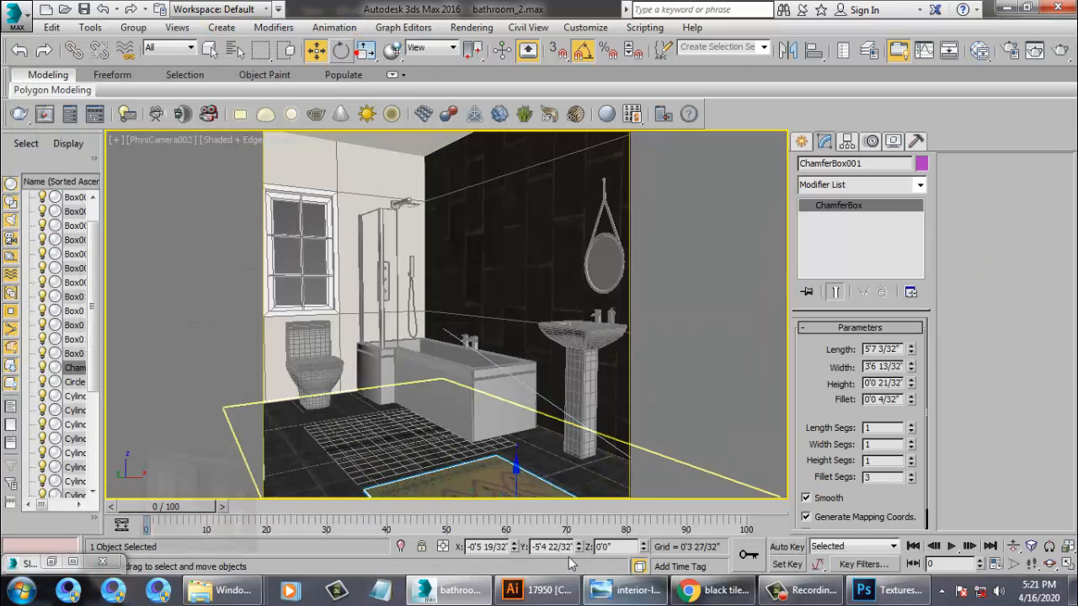
# Add a UVW Map modifier with Box mapping to the rug and check the carpet pattern in a close perspective view
pyautogui.click(439, 410)
pyautogui.press('p')
pyautogui.press('z')
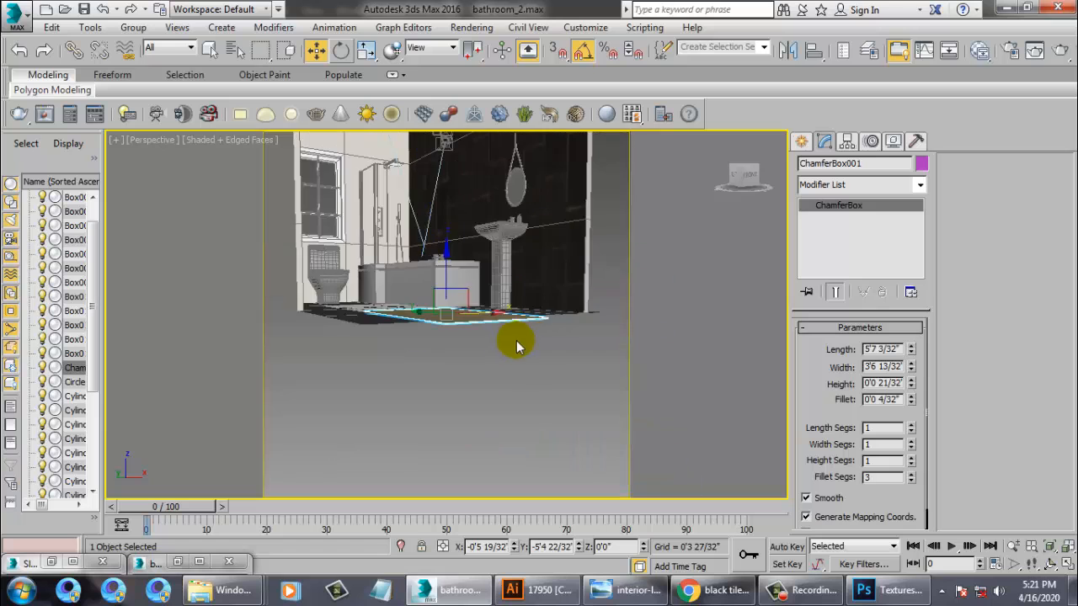
pyautogui.keyDown('alt'); pyautogui.moveTo(518, 346); pyautogui.dragTo(501, 394, button='middle'); pyautogui.keyUp('alt')
pyautogui.scroll(5, 502, 393)
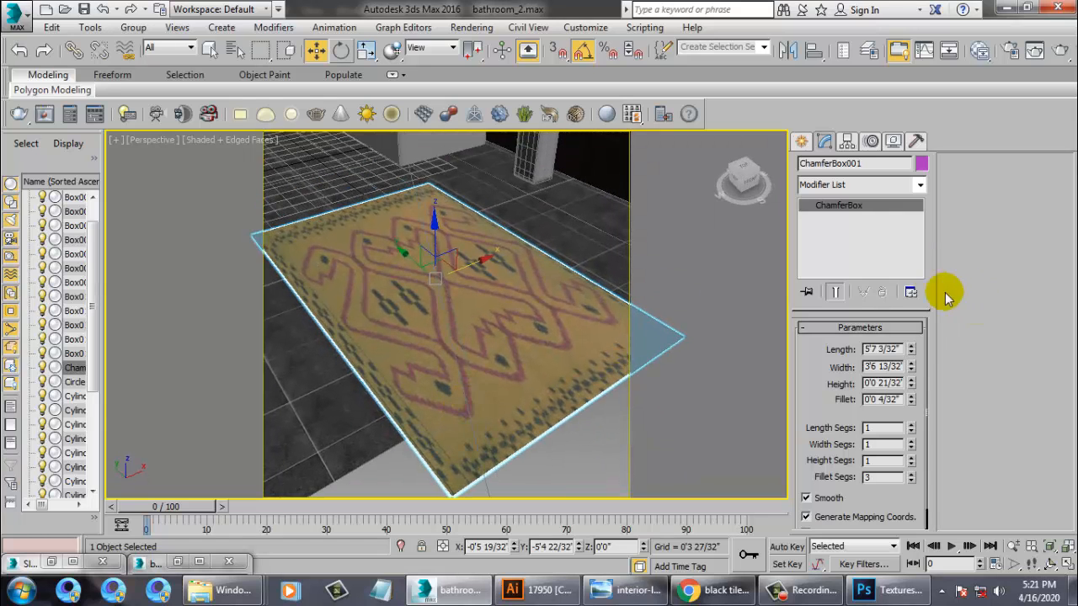
pyautogui.click(921, 186)
pyautogui.scroll(-10, 888, 247)
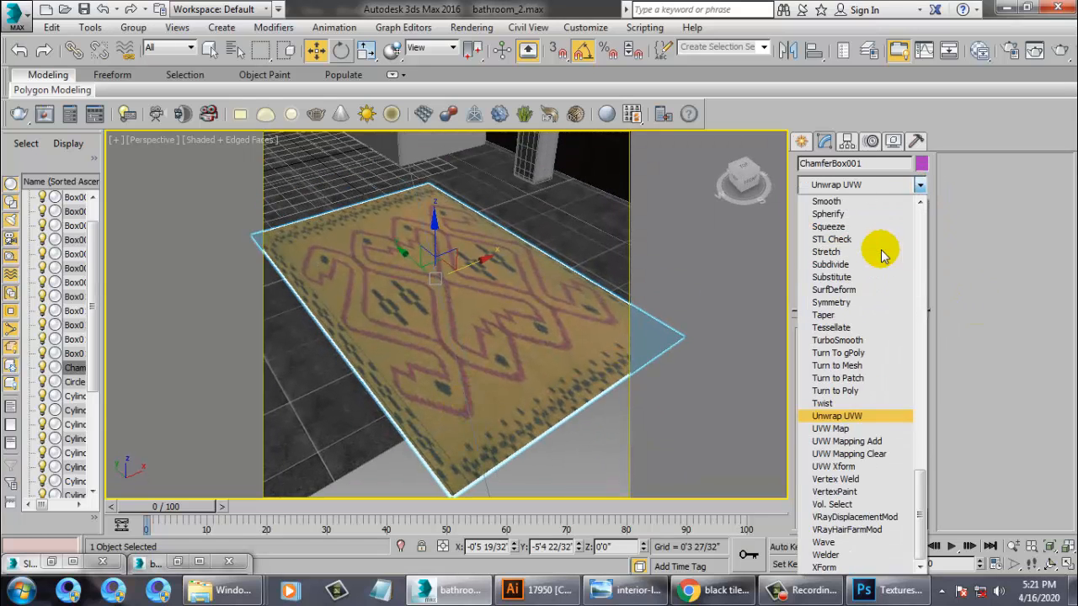
pyautogui.click(829, 429)
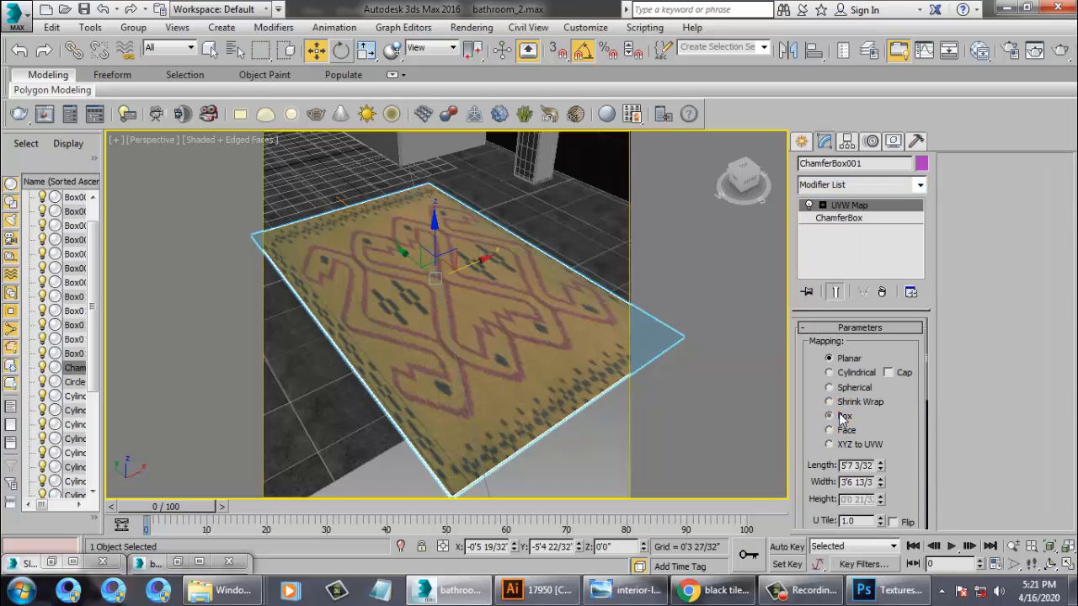
pyautogui.keyDown('alt'); pyautogui.moveTo(526, 330); pyautogui.dragTo(532, 322, button='middle'); pyautogui.keyUp('alt')
pyautogui.press('F3')
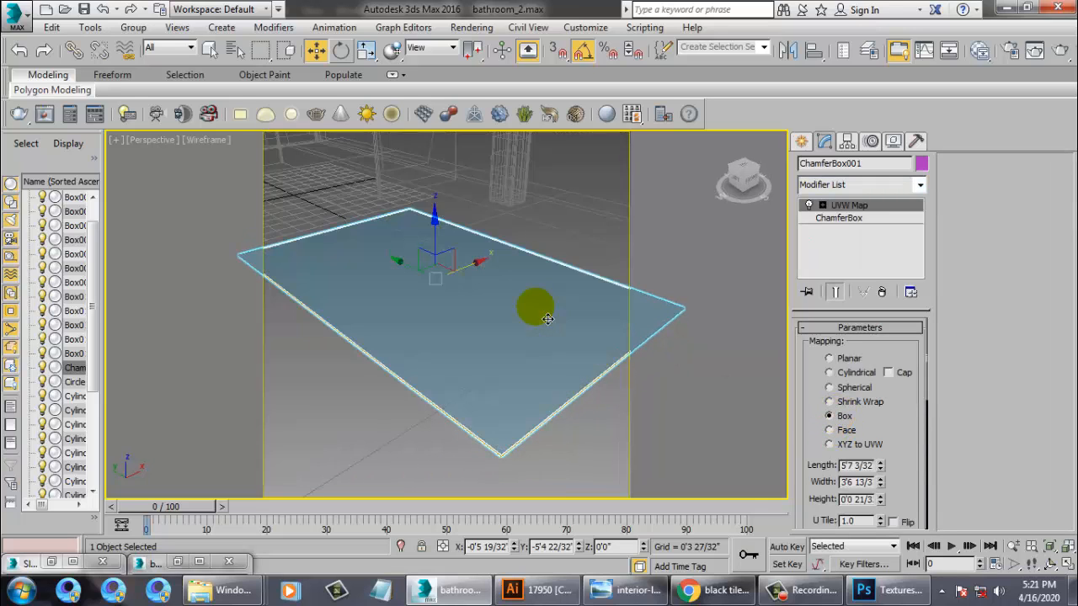
pyautogui.press('F3')
pyautogui.keyDown('alt'); pyautogui.moveTo(616, 266); pyautogui.dragTo(581, 280, button='middle'); pyautogui.keyUp('alt')
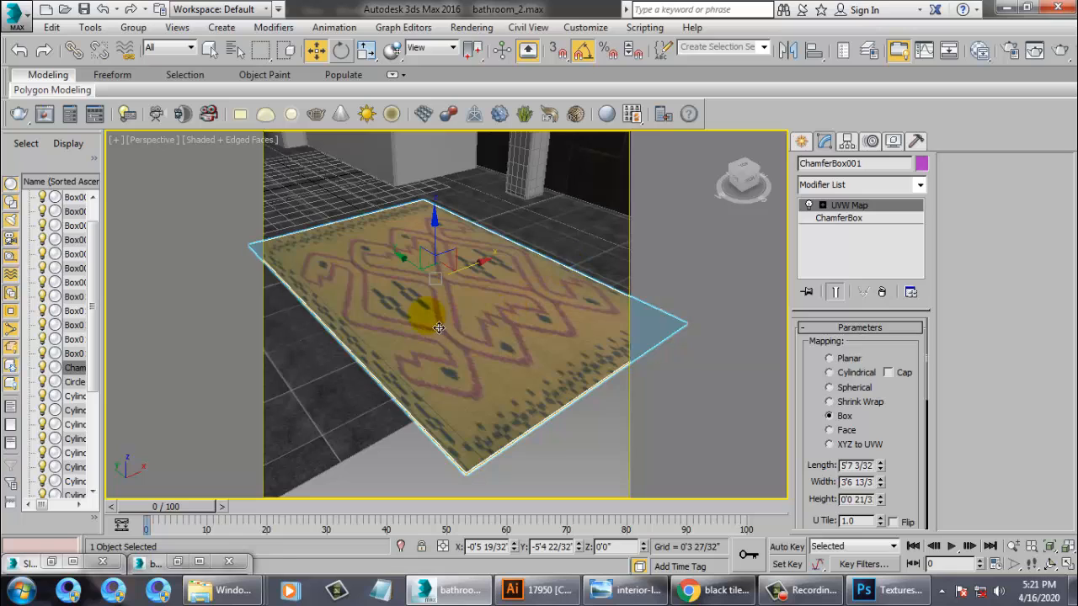
# Try to scale the rug and its UVW Map gizmo non-uniformly to adjust the carpet pattern
pyautogui.press('r')
pyautogui.moveTo(389, 310)
pyautogui.mouseDown()
pyautogui.moveTo(373, 315)
pyautogui.moveTo(391, 315)
pyautogui.mouseUp()
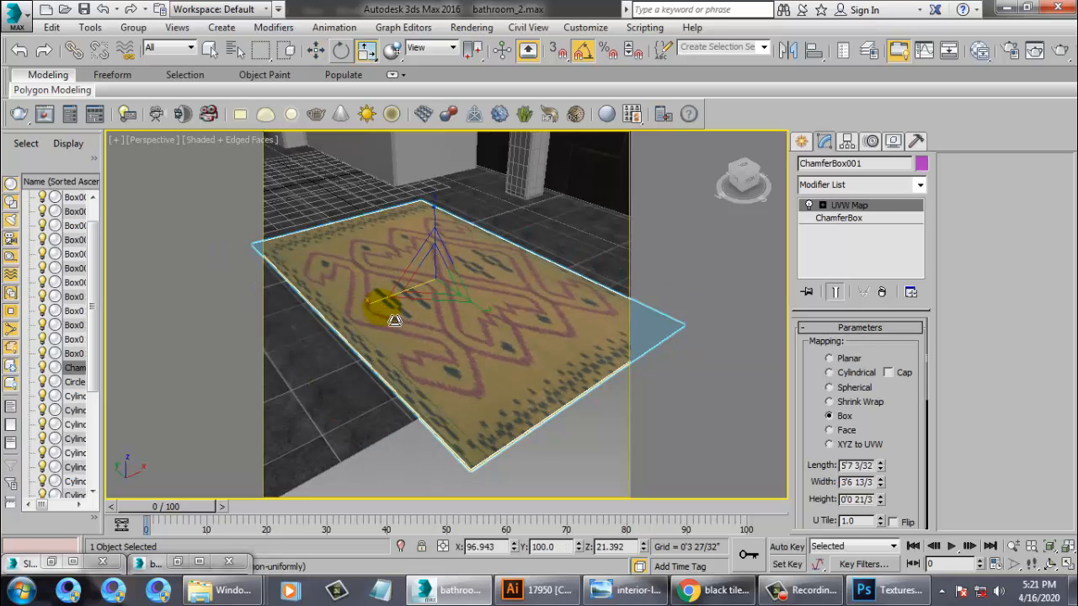
pyautogui.hotkey('ctrl', 'z')
pyautogui.click(850, 218)
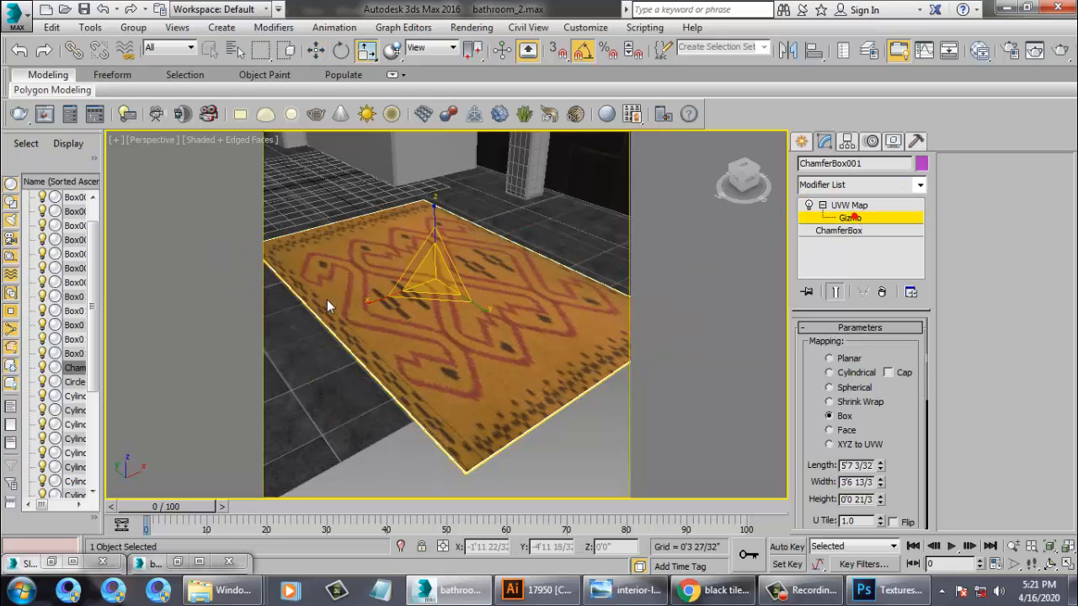
pyautogui.moveTo(379, 313)
pyautogui.mouseDown()
pyautogui.moveTo(396, 321)
pyautogui.moveTo(385, 323)
pyautogui.mouseUp()
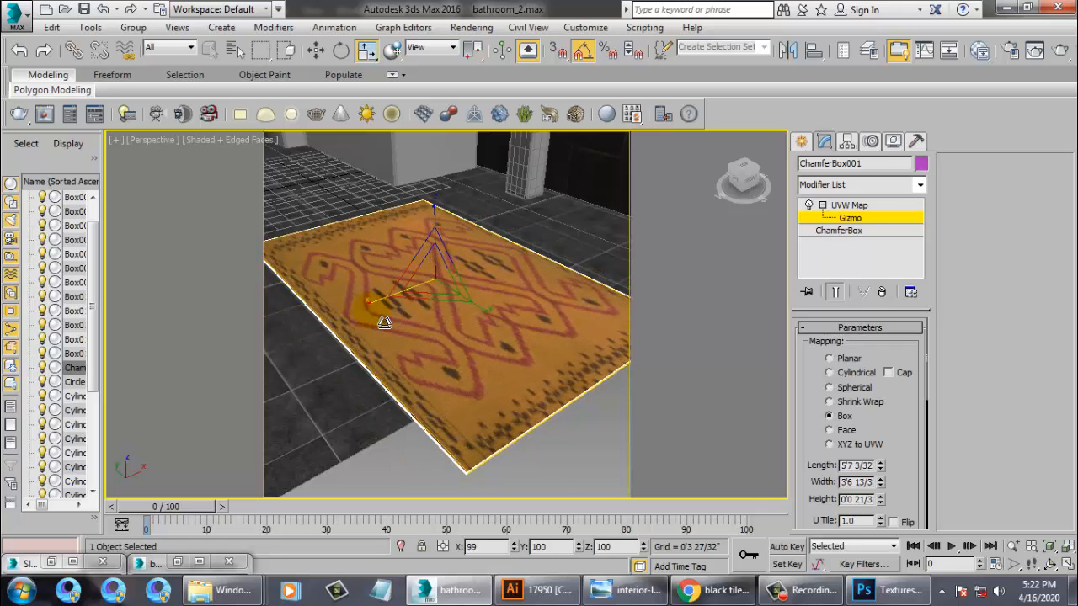
pyautogui.hotkey('ctrl', 'z')
pyautogui.keyDown('alt'); pyautogui.moveTo(432, 317); pyautogui.dragTo(593, 331, button='middle'); pyautogui.keyUp('alt')
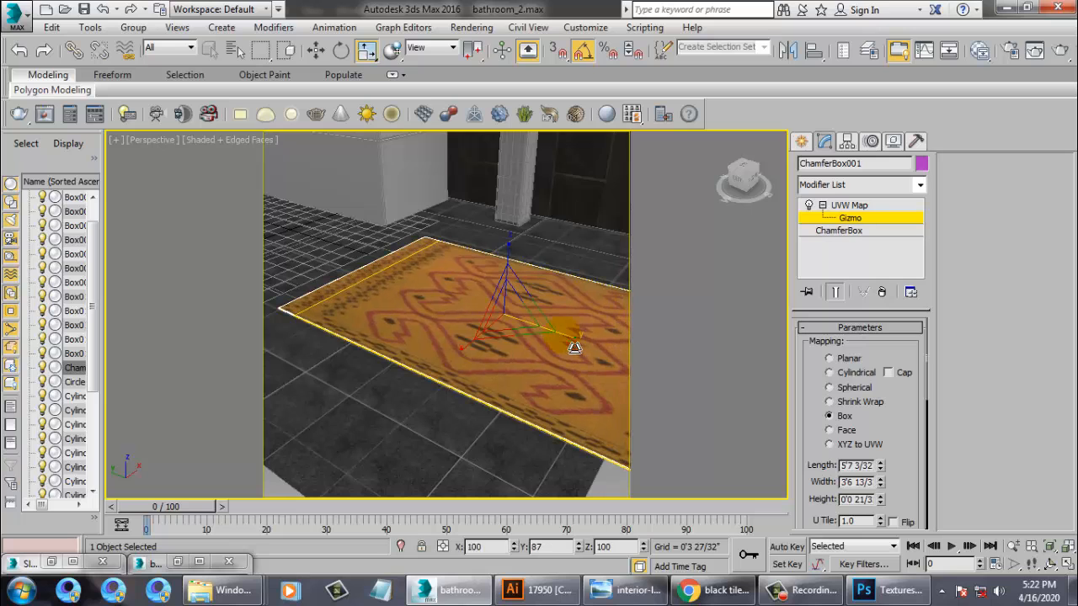
# Return to the PhysCamera002 view, select the bathtub, and show it closer in a perspective view with safe frames off
pyautogui.press('c')
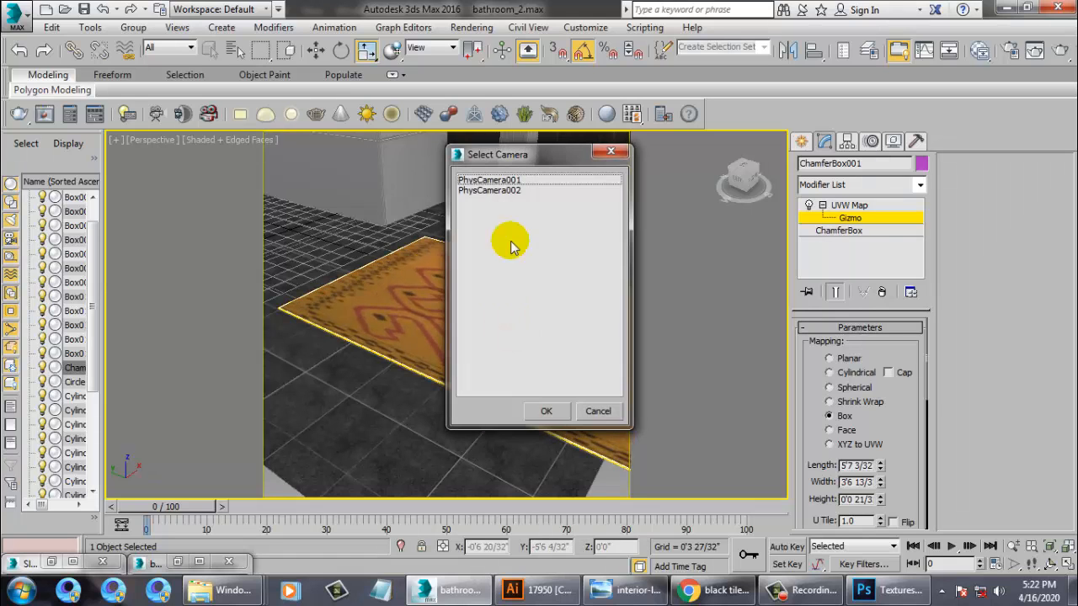
pyautogui.doubleClick(509, 192)
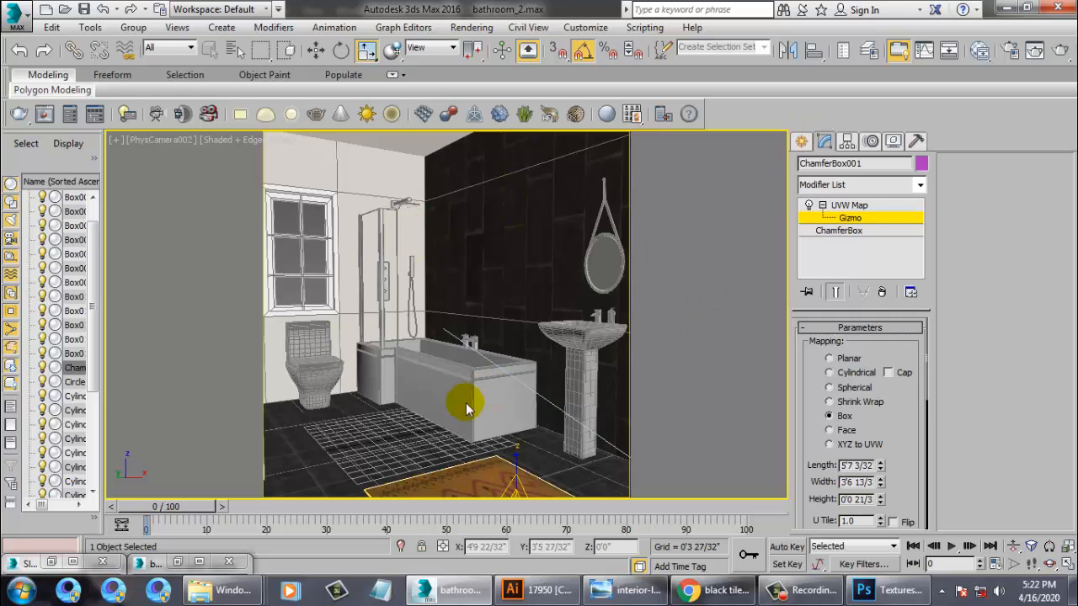
pyautogui.click(436, 391)
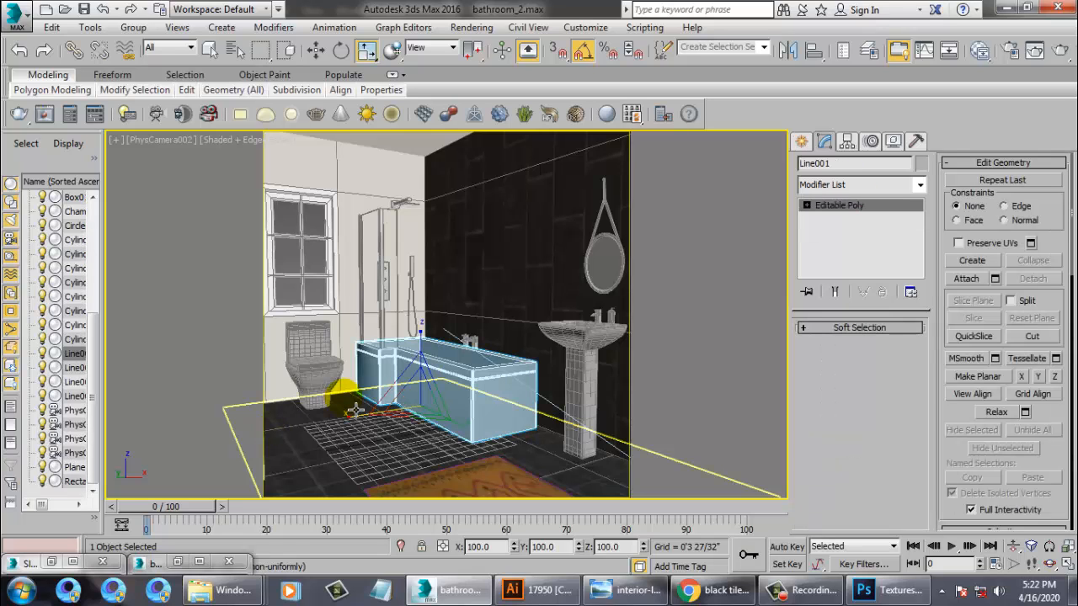
pyautogui.press('p')
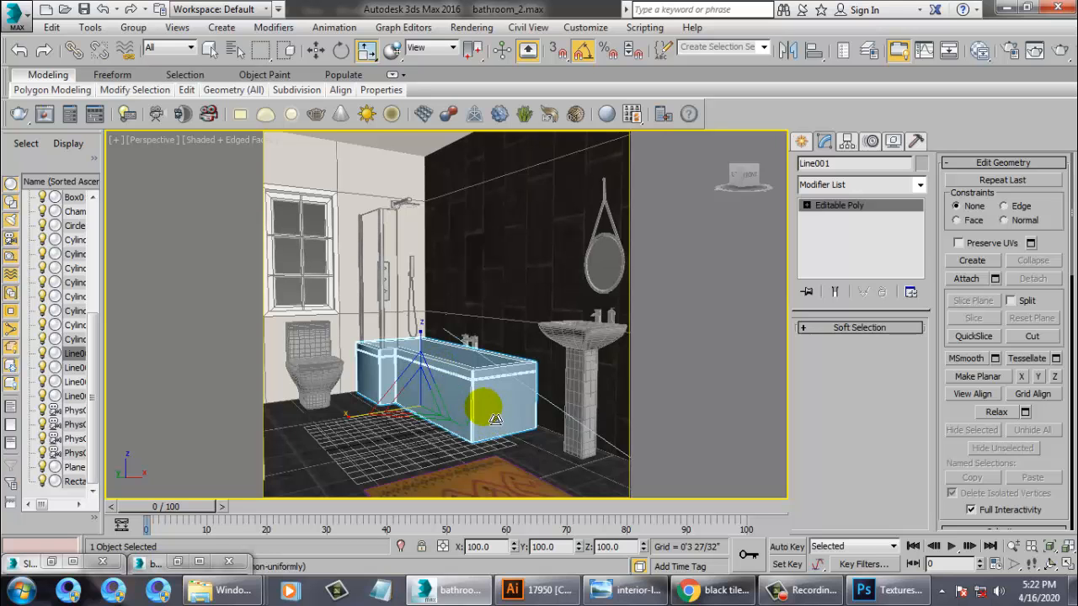
pyautogui.hotkey('alt', 'w')
pyautogui.hotkey('alt', 'w')
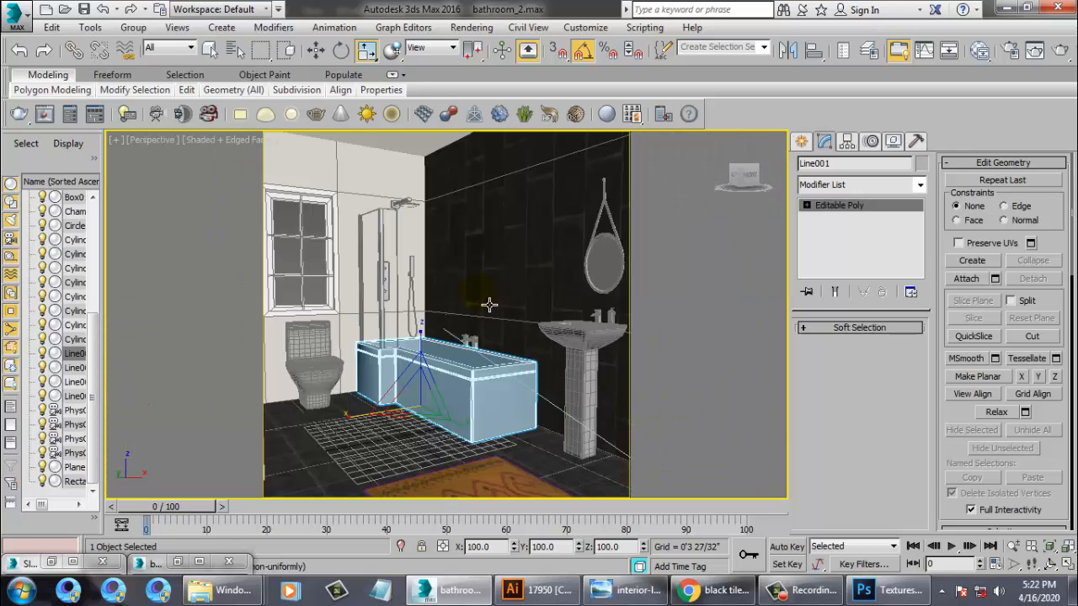
pyautogui.keyDown('alt'); pyautogui.moveTo(490, 304); pyautogui.dragTo(504, 202, button='middle'); pyautogui.keyUp('alt')
pyautogui.hotkey('shift', 'f')
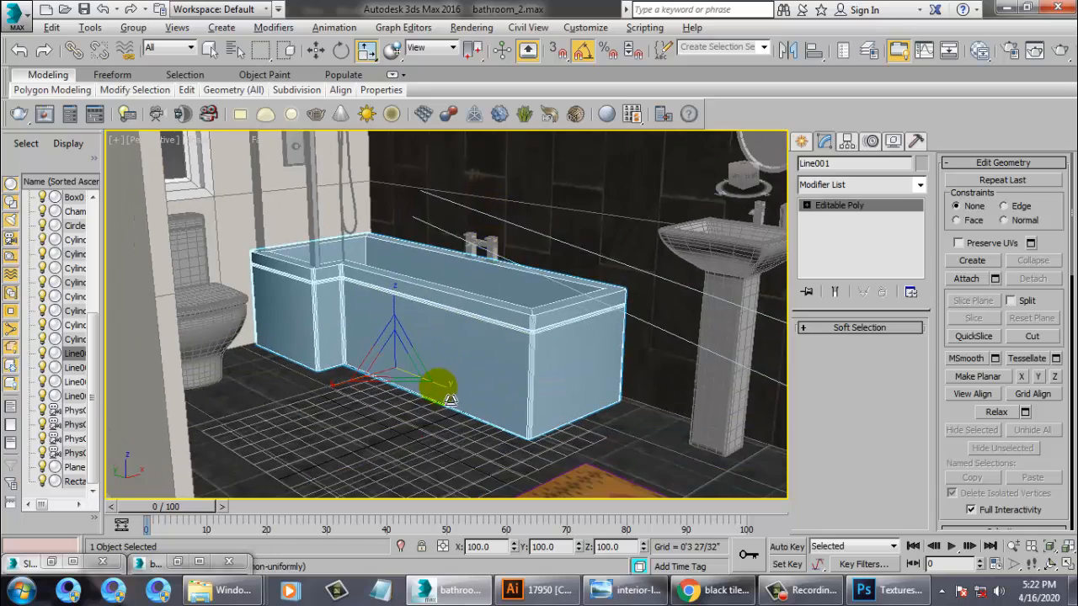
pyautogui.keyDown('alt'); pyautogui.moveTo(450, 399); pyautogui.dragTo(449, 378, button='middle'); pyautogui.keyUp('alt')
# Create another VRayMtl in the Slate Material Editor for the bathtub and choose Bitmap as its Diffuse map
pyautogui.press('m')
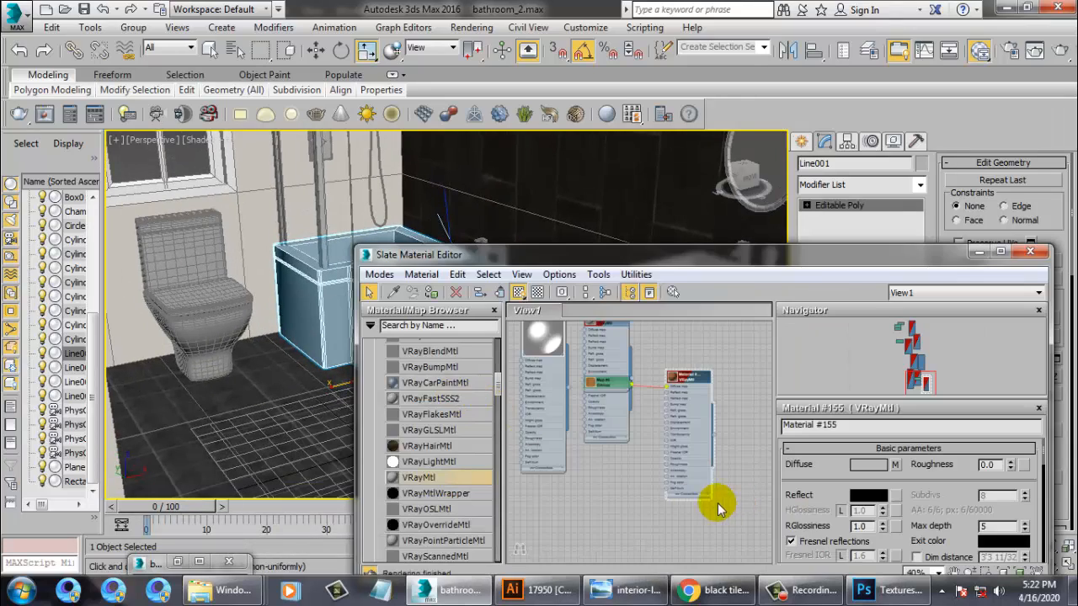
pyautogui.moveTo(594, 263); pyautogui.dragTo(601, 142)
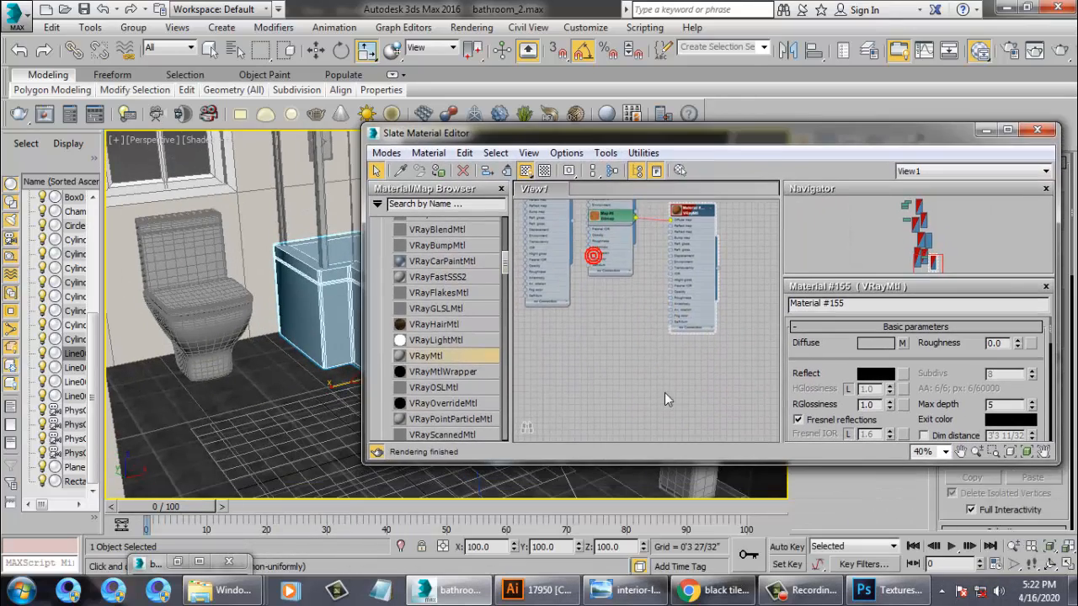
pyautogui.scroll(2, 664, 393)
pyautogui.moveTo(599, 342); pyautogui.dragTo(611, 320)
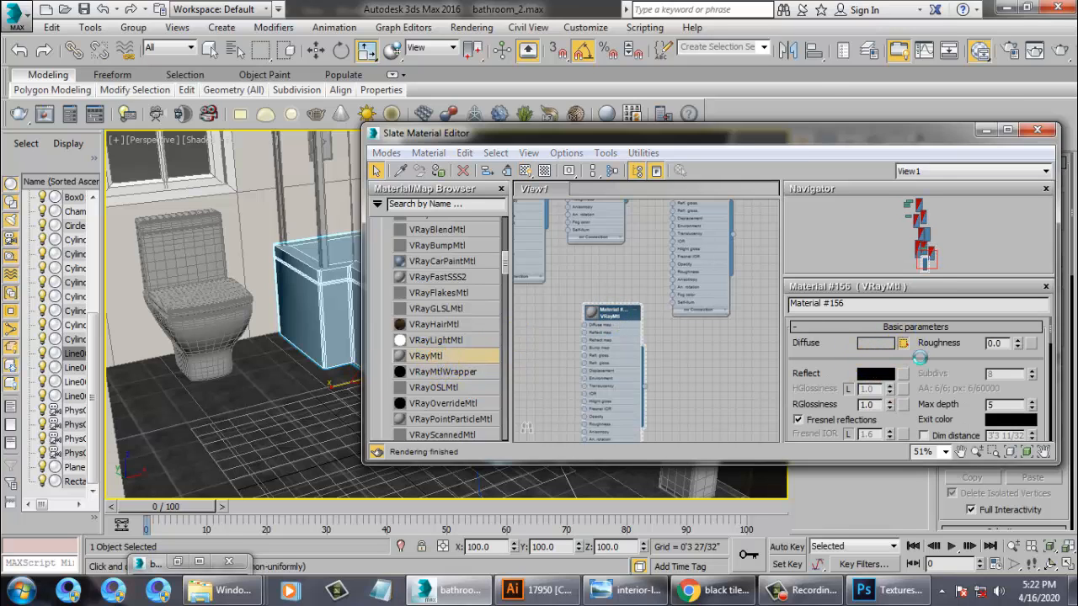
pyautogui.click(904, 344)
pyautogui.doubleClick(498, 167)
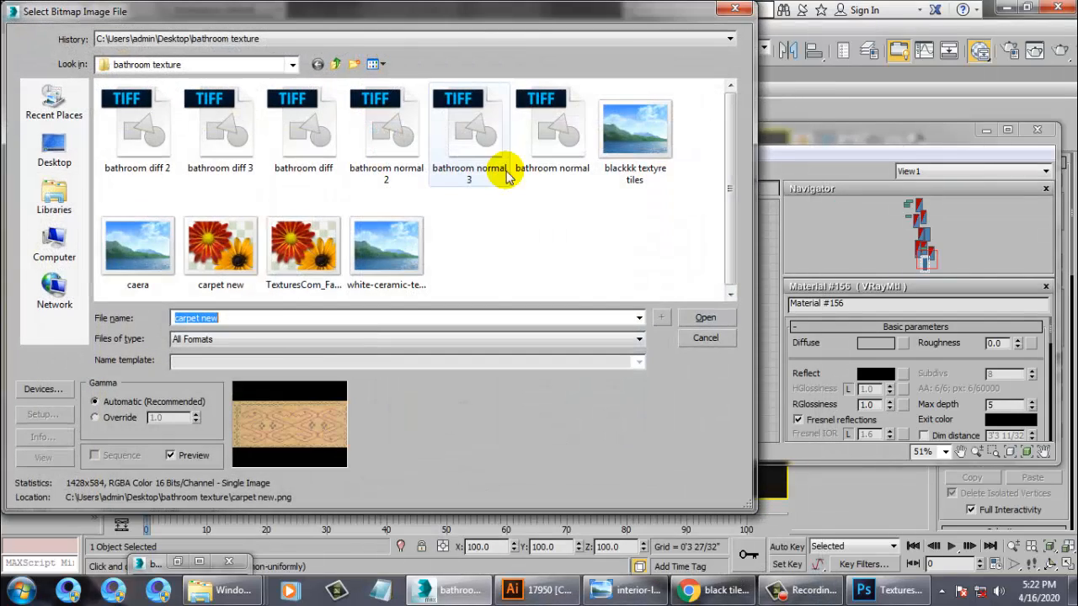
# Preview the images in the bathroom texture folder and load white-ceramic-texture-2 as the material's Diffuse bitmap
pyautogui.click(217, 246)
pyautogui.click(144, 253)
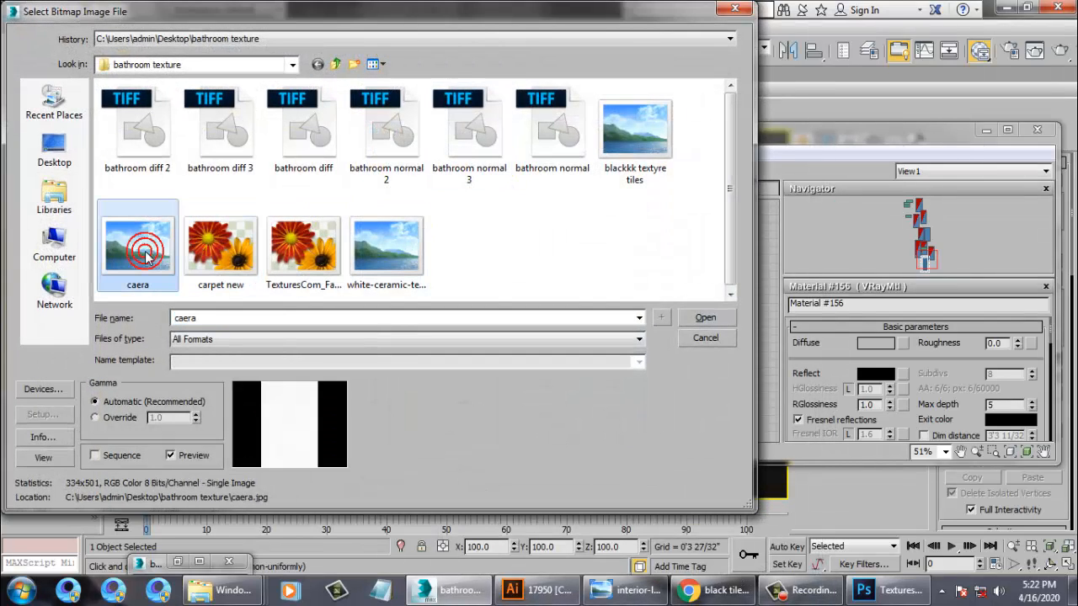
pyautogui.click(635, 131)
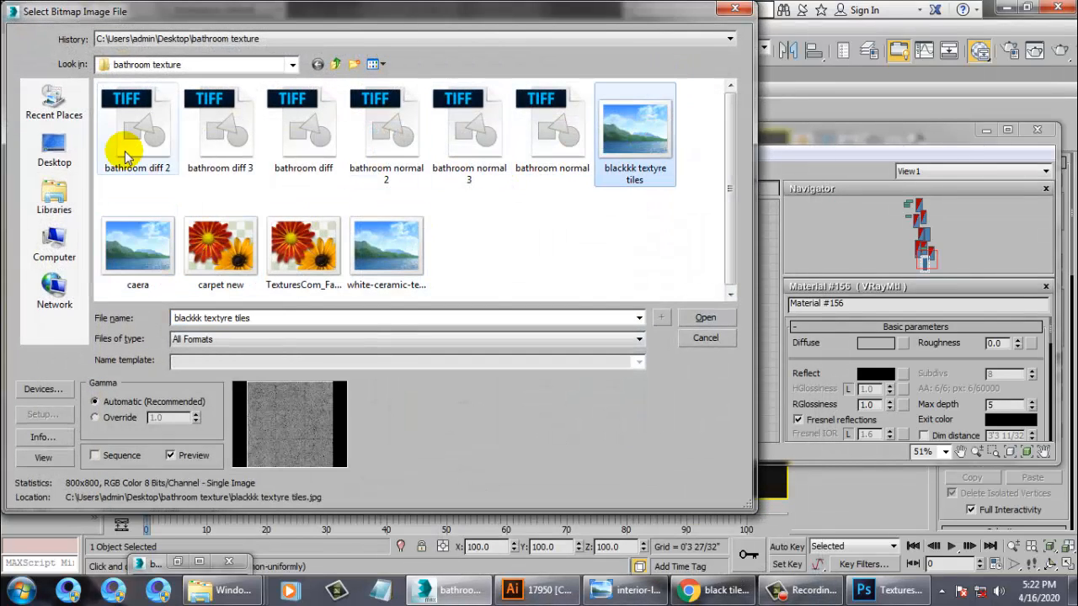
pyautogui.click(579, 142)
pyautogui.click(477, 140)
pyautogui.click(392, 139)
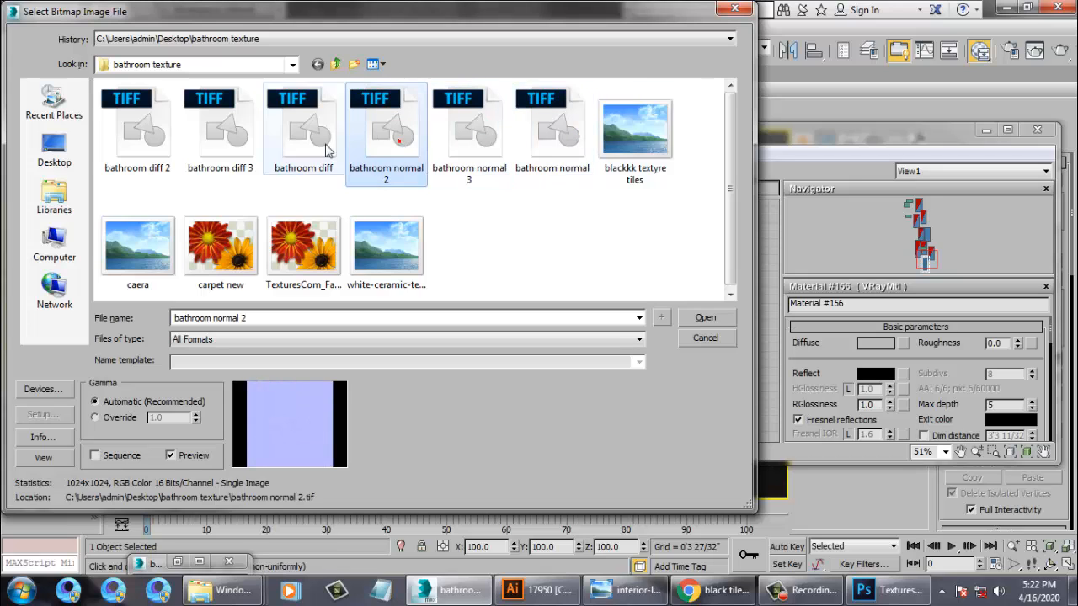
pyautogui.click(325, 144)
pyautogui.click(240, 151)
pyautogui.click(134, 139)
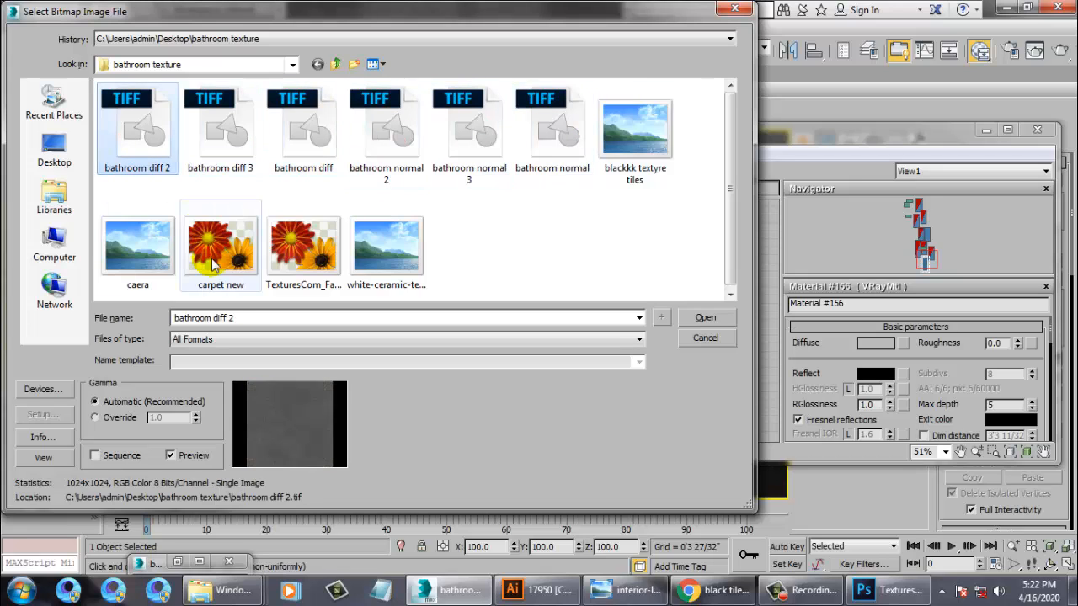
pyautogui.click(253, 263)
pyautogui.click(308, 253)
pyautogui.click(410, 254)
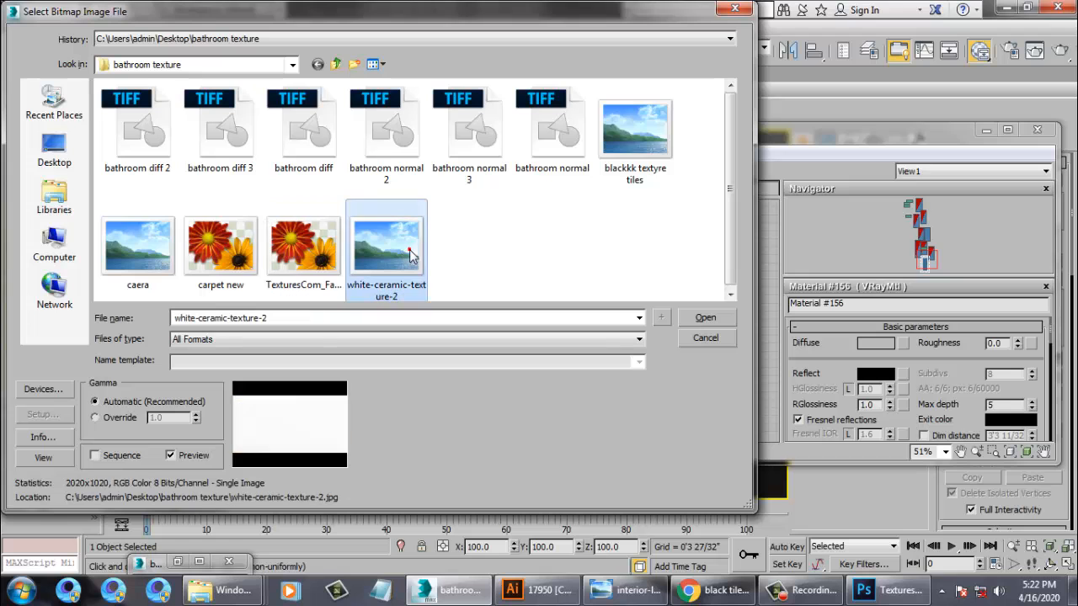
pyautogui.doubleClick(392, 255)
# Assign the white ceramic material to the selected bathtub, show its texture in the viewport, and minimize the Slate Material Editor
pyautogui.click(436, 171)
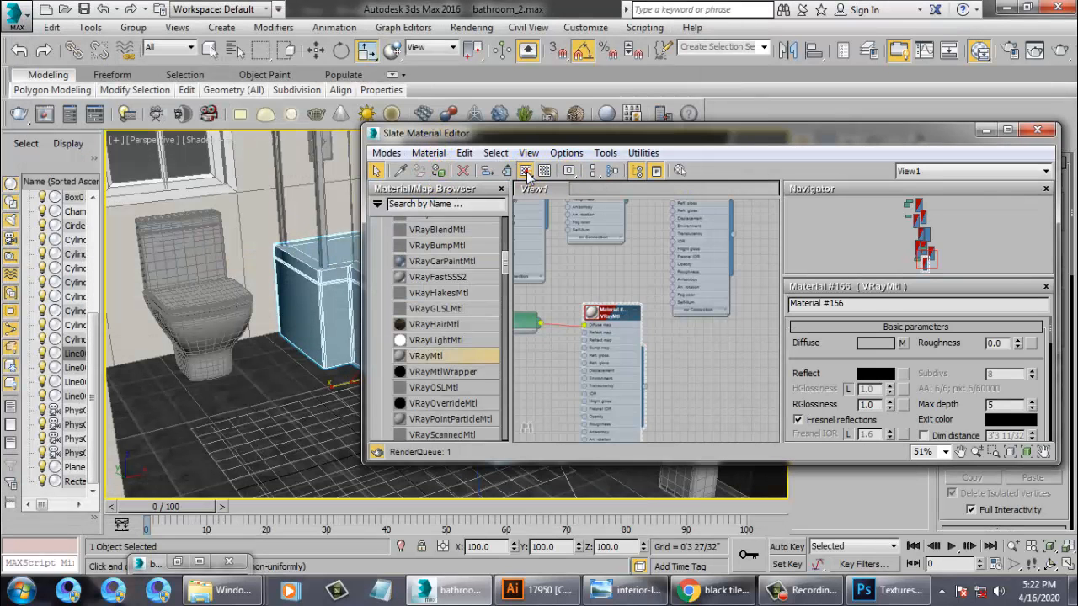
pyautogui.click(1006, 129)
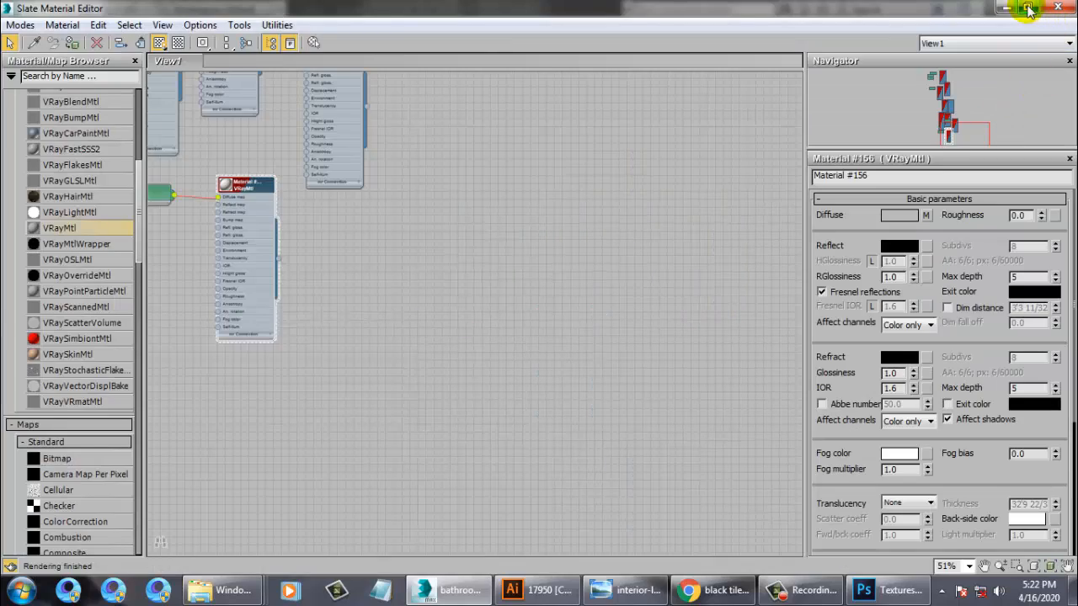
pyautogui.click(997, 8)
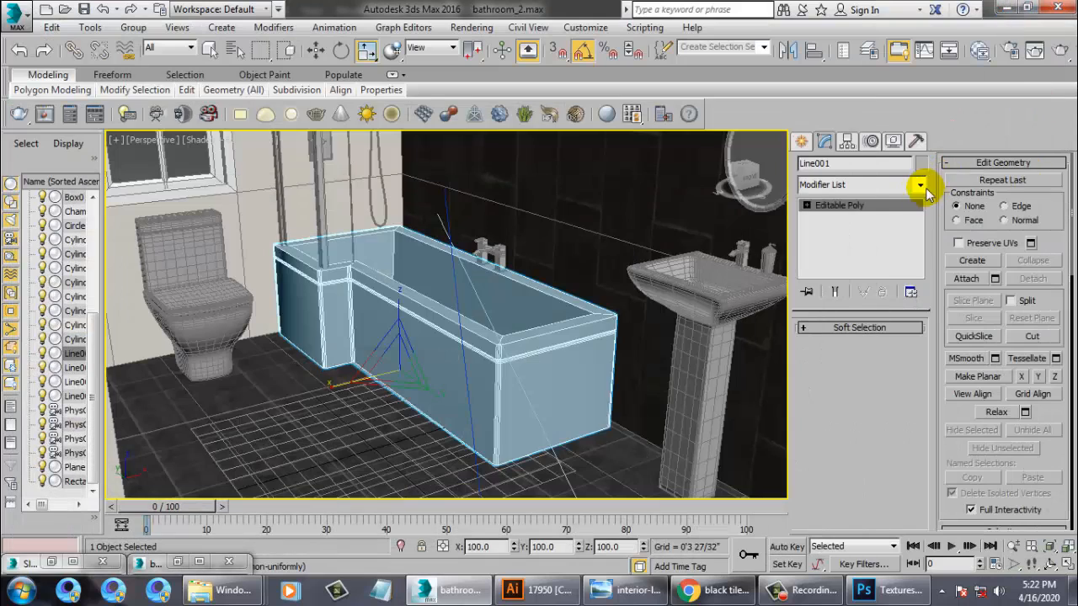
# Add a UVW Map modifier with Box mapping to the bathtub
pyautogui.click(920, 185)
pyautogui.scroll(-10, 859, 278)
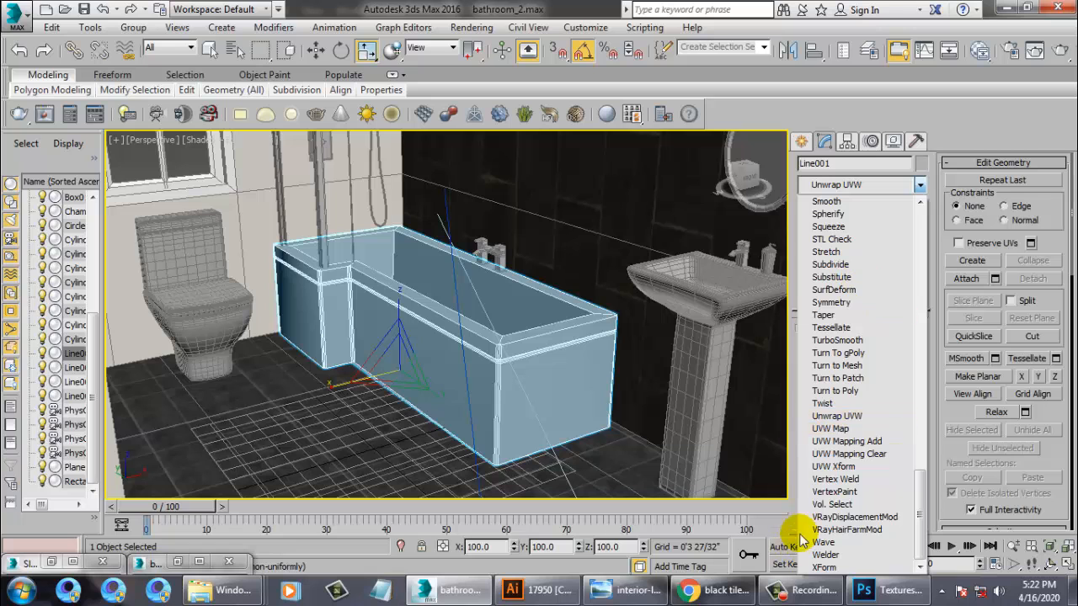
pyautogui.click(854, 425)
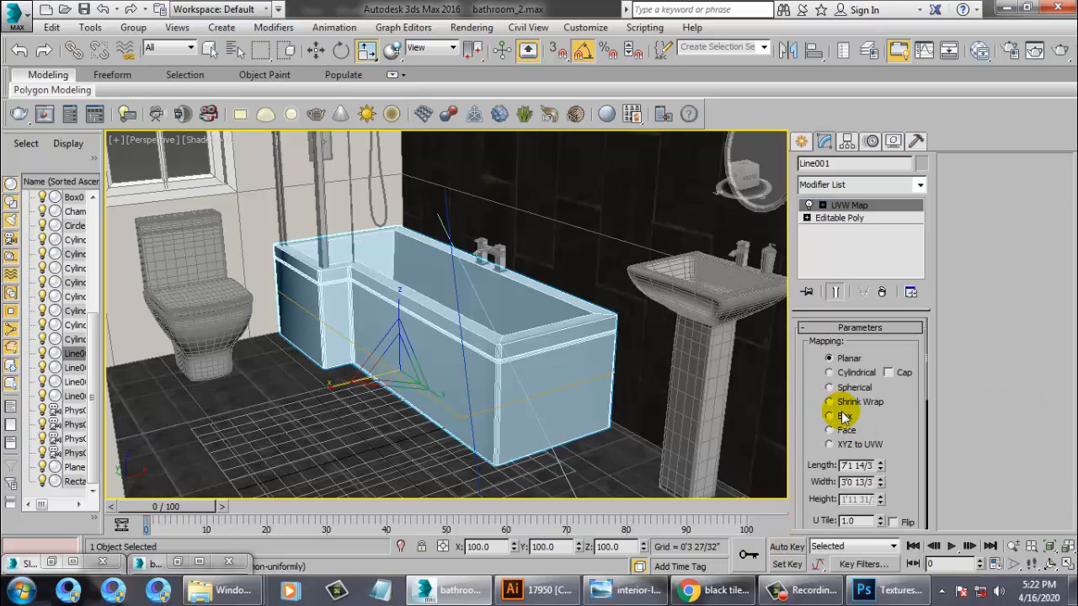
pyautogui.click(844, 415)
# Turn off edged faces and inspect the ceramic texture on the bathtub up close
pyautogui.keyDown('alt'); pyautogui.moveTo(517, 339); pyautogui.dragTo(567, 370, button='middle'); pyautogui.keyUp('alt')
pyautogui.scroll(3, 544, 342)
pyautogui.scroll(-5, 553, 345)
pyautogui.click(441, 460)
pyautogui.scroll(4, 566, 371)
pyautogui.press('F4')
pyautogui.moveTo(466, 356); pyautogui.dragTo(486, 347, button='middle')
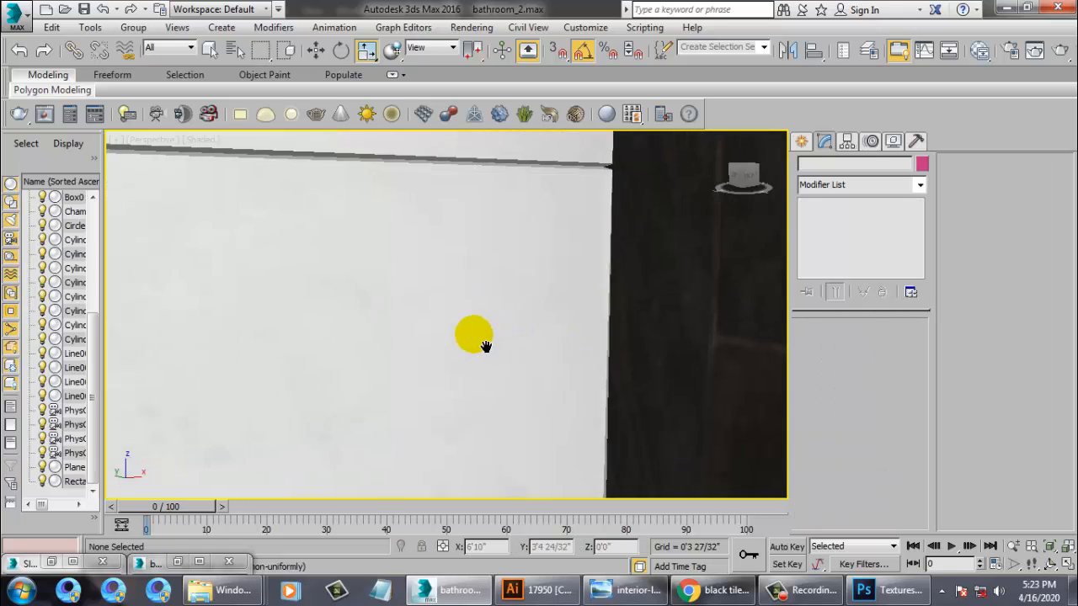
pyautogui.scroll(-5, 473, 337)
pyautogui.click(445, 345)
pyautogui.scroll(4, 440, 351)
pyautogui.scroll(-2, 455, 362)
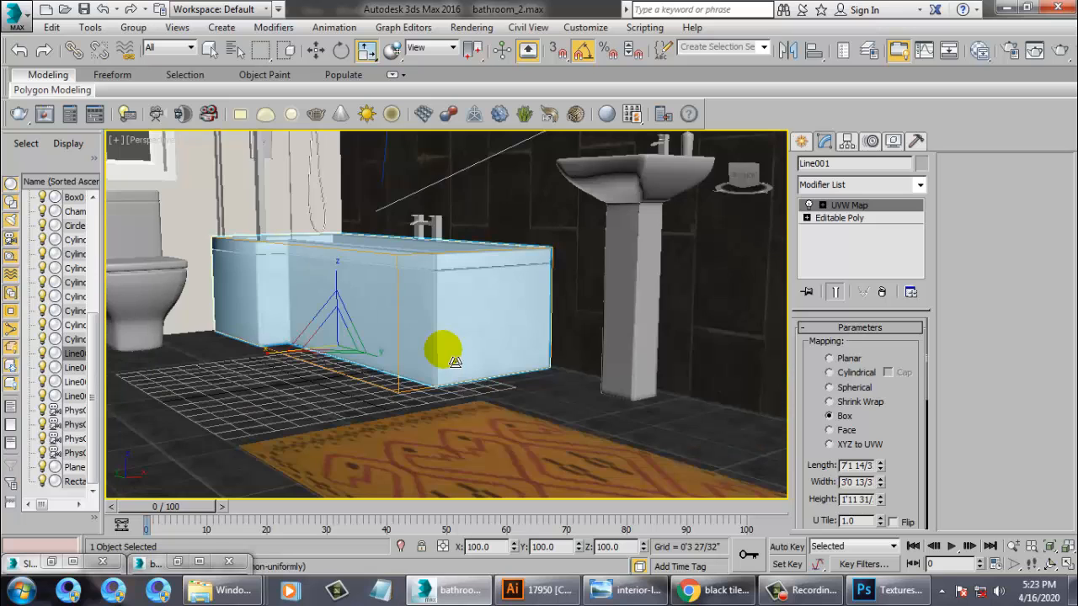
# Set the Reflect color of the bathtub's ceramic VRayMtl to a mid grey
pyautogui.press('m')
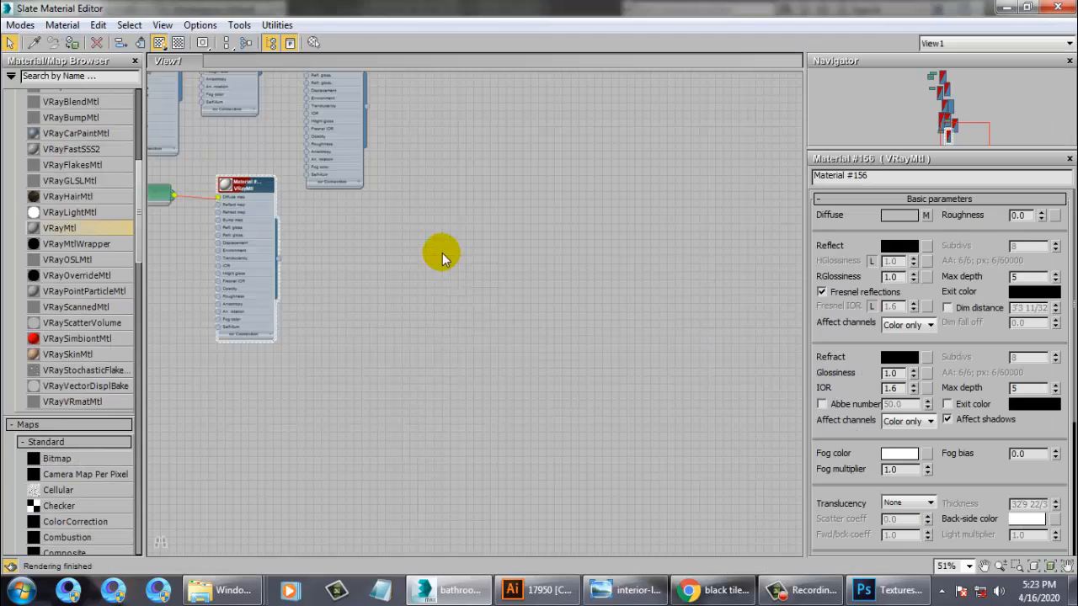
pyautogui.moveTo(440, 250); pyautogui.dragTo(547, 349, button='middle')
pyautogui.scroll(2, 463, 334)
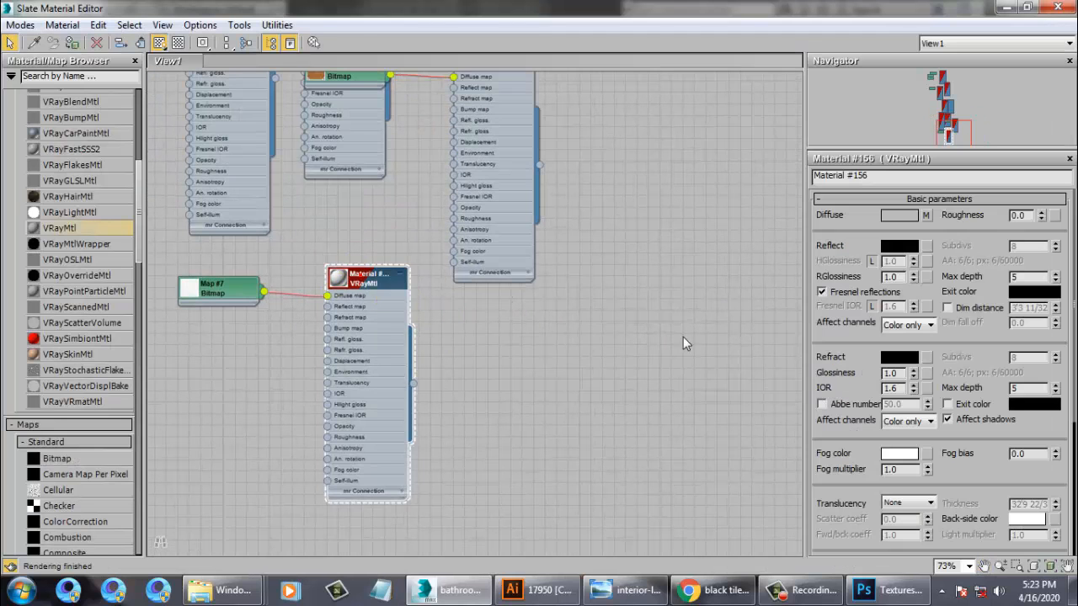
pyautogui.click(902, 247)
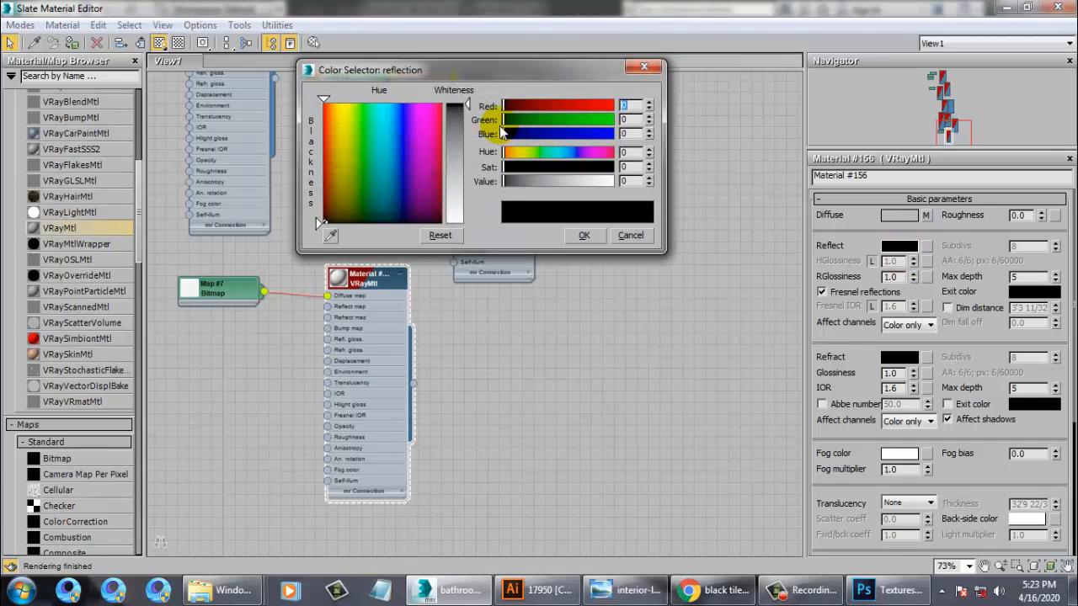
pyautogui.moveTo(467, 105); pyautogui.dragTo(467, 140)
pyautogui.click(587, 236)
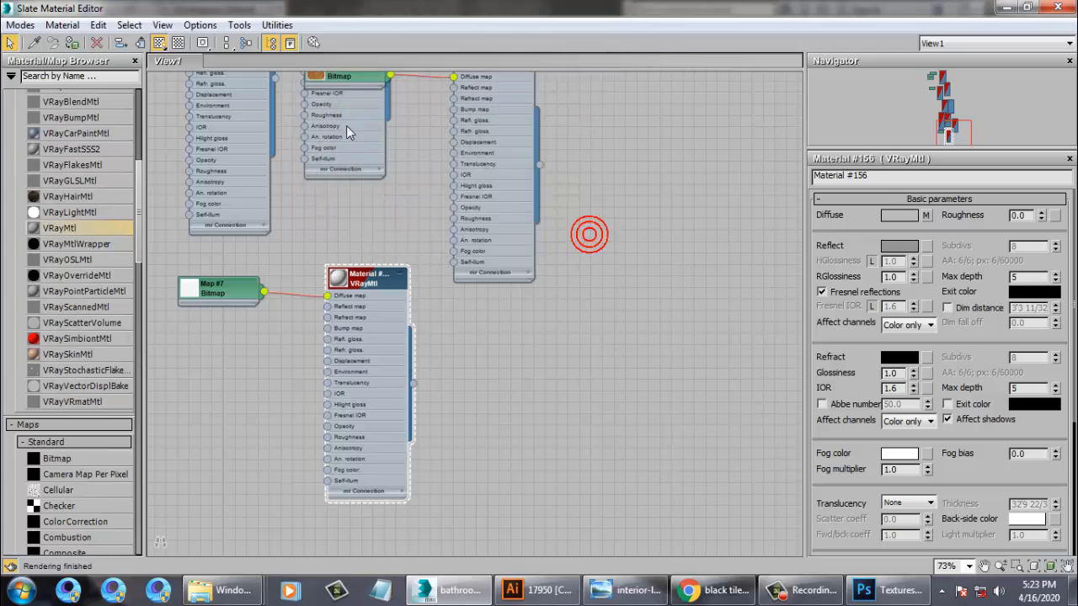
# Select the toilet body and assign the white ceramic material to it, keeping the material editor clear of the fixtures
pyautogui.moveTo(306, 8); pyautogui.dragTo(634, 263)
pyautogui.click(555, 302)
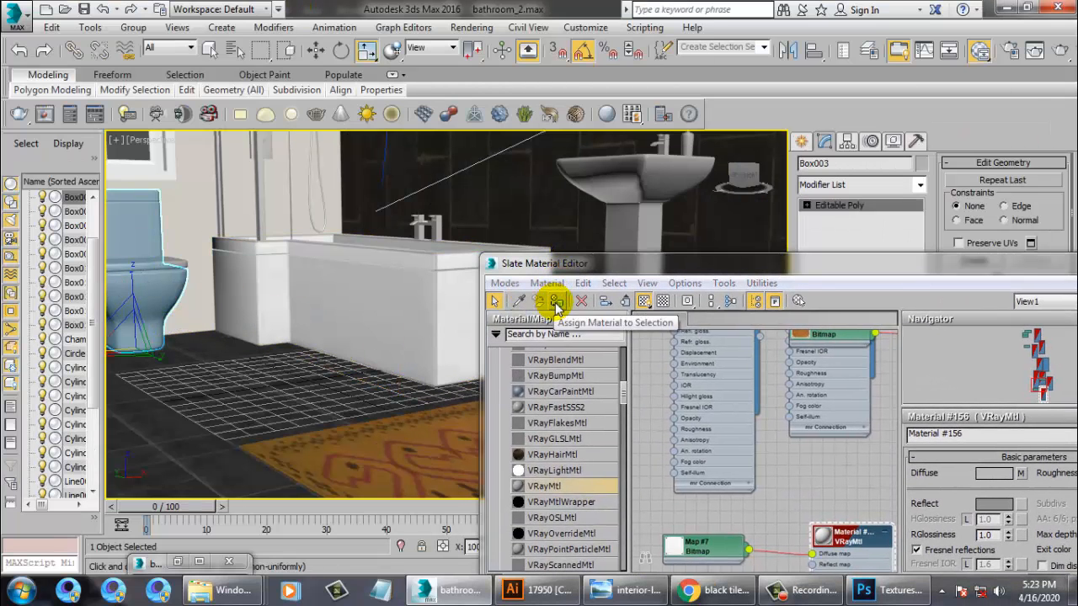
pyautogui.moveTo(711, 267); pyautogui.dragTo(404, 423)
# Add a UVW Map modifier with Box mapping to the toilet body
pyautogui.click(919, 184)
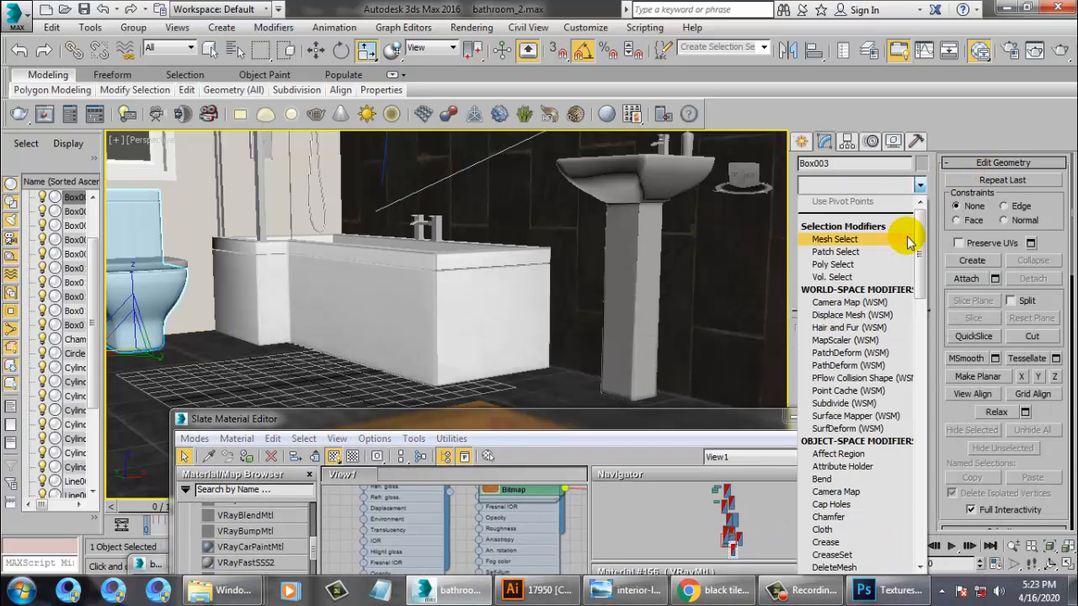
pyautogui.press('u')
pyautogui.click(845, 425)
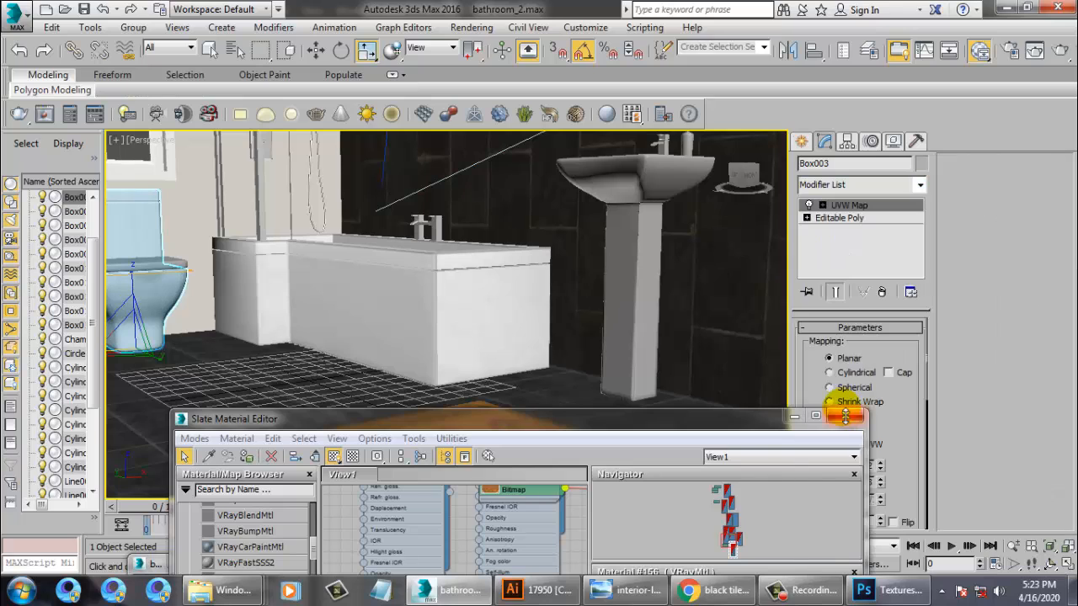
pyautogui.moveTo(748, 425); pyautogui.dragTo(603, 410)
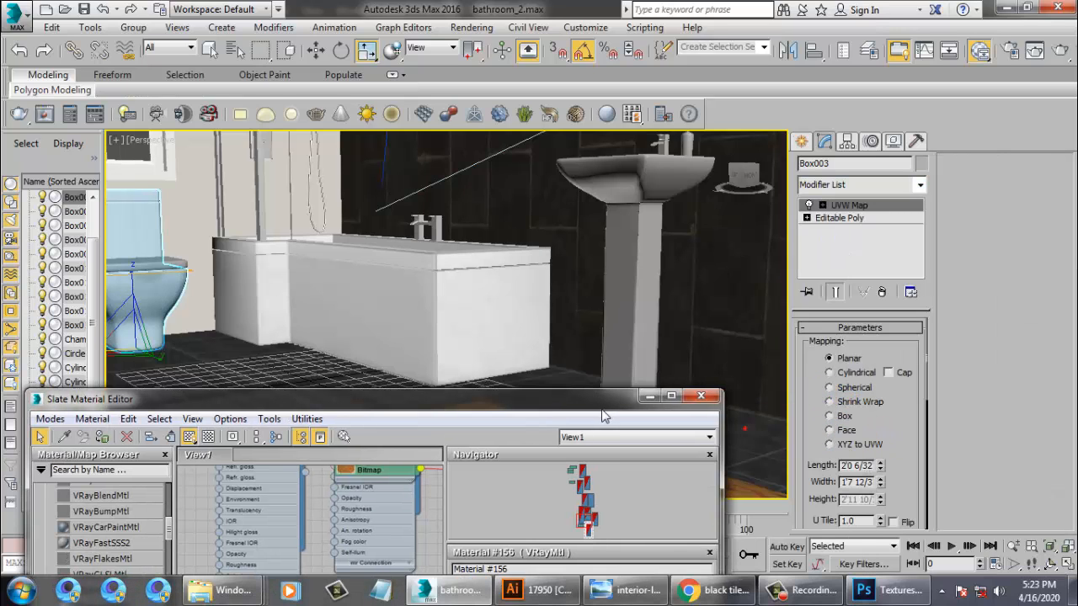
pyautogui.click(844, 415)
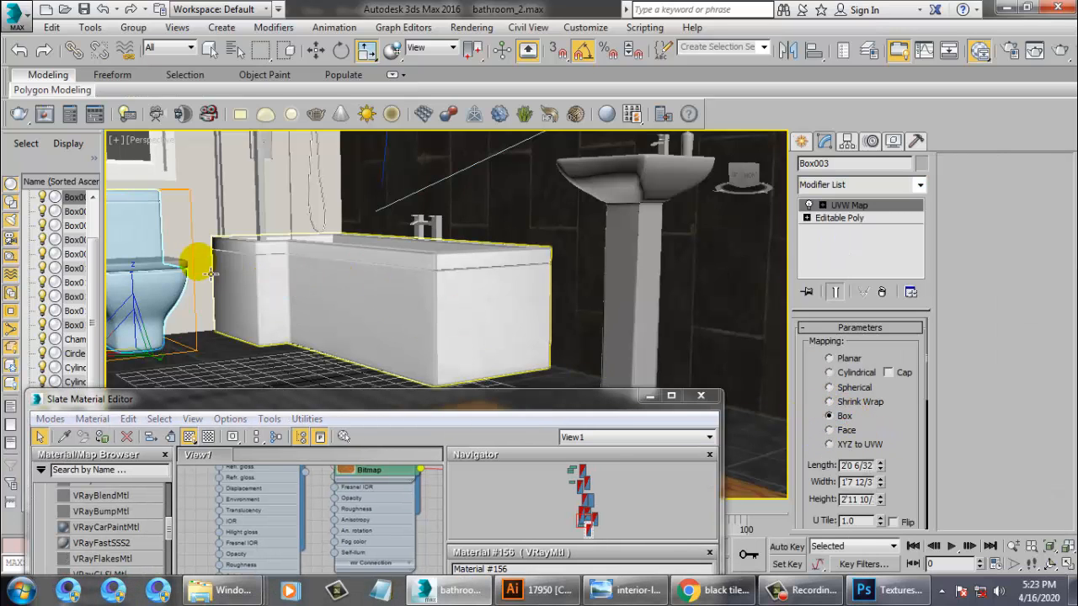
# Select the toilet lid, assign the white ceramic material to it, and frame it in the perspective view
pyautogui.click(167, 261)
pyautogui.click(101, 436)
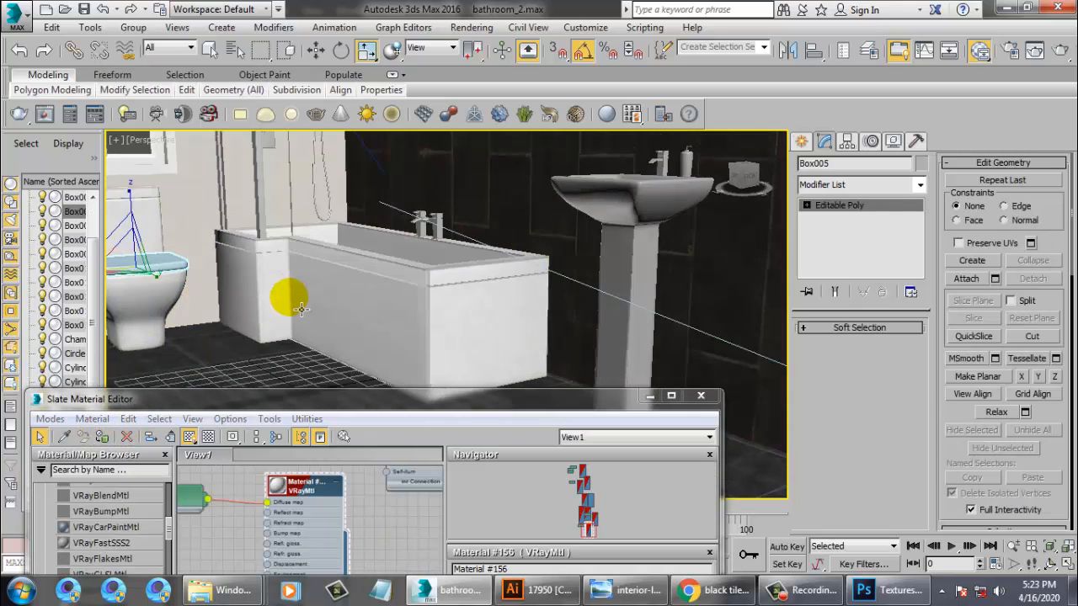
pyautogui.press('z')
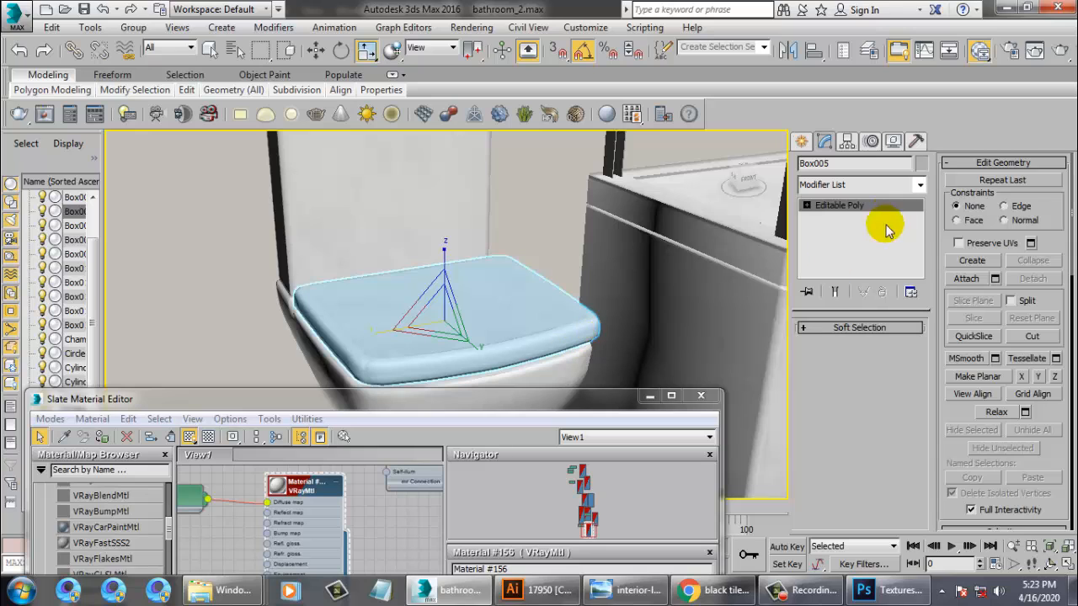
# Add a UVW Map modifier with Box mapping to the toilet lid
pyautogui.click(919, 184)
pyautogui.press('u')
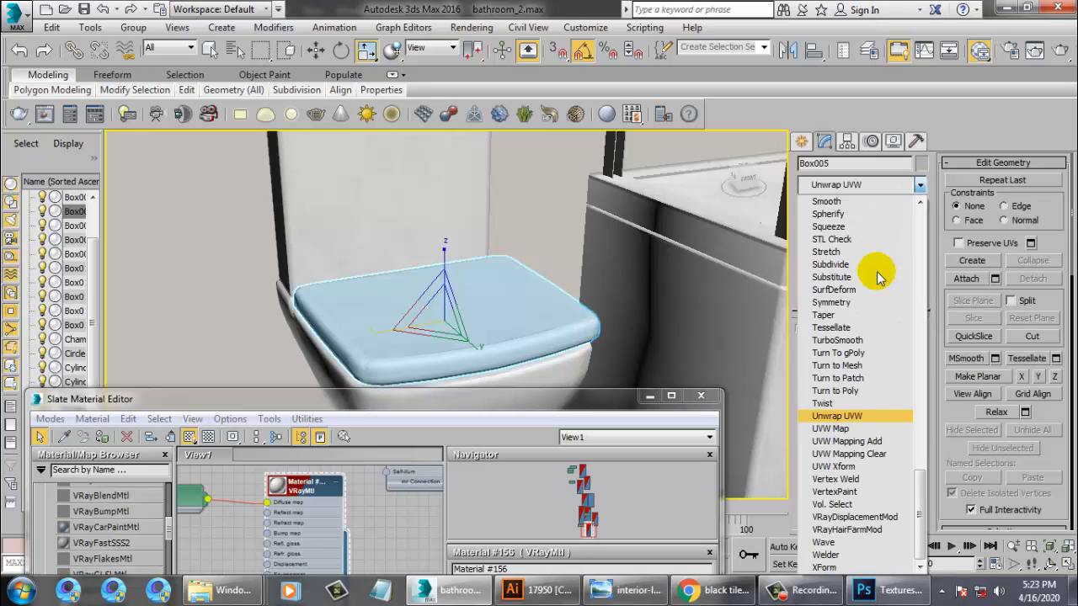
pyautogui.click(833, 428)
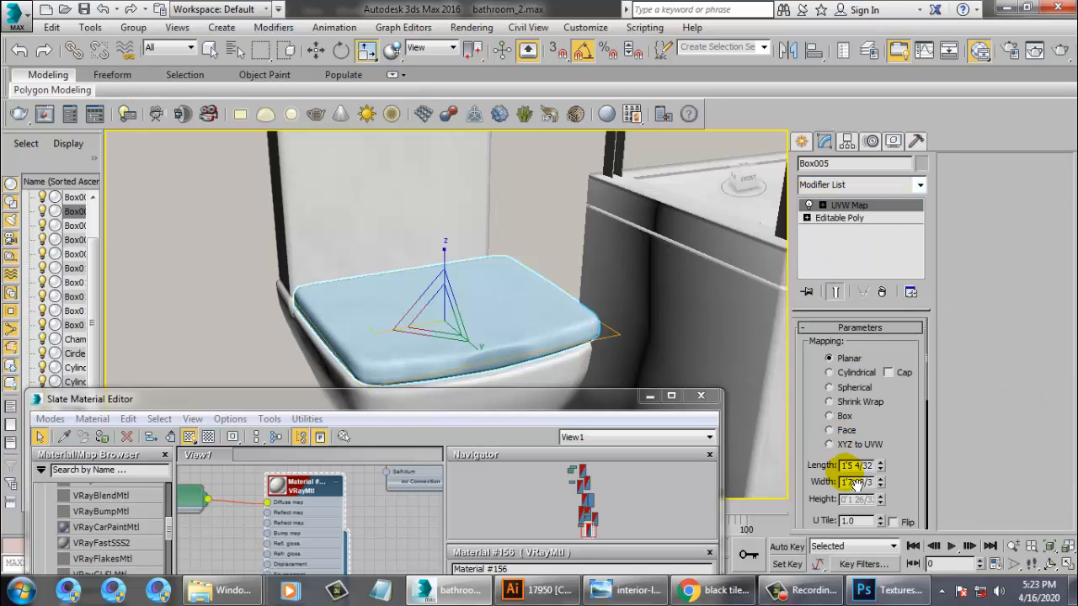
pyautogui.click(838, 415)
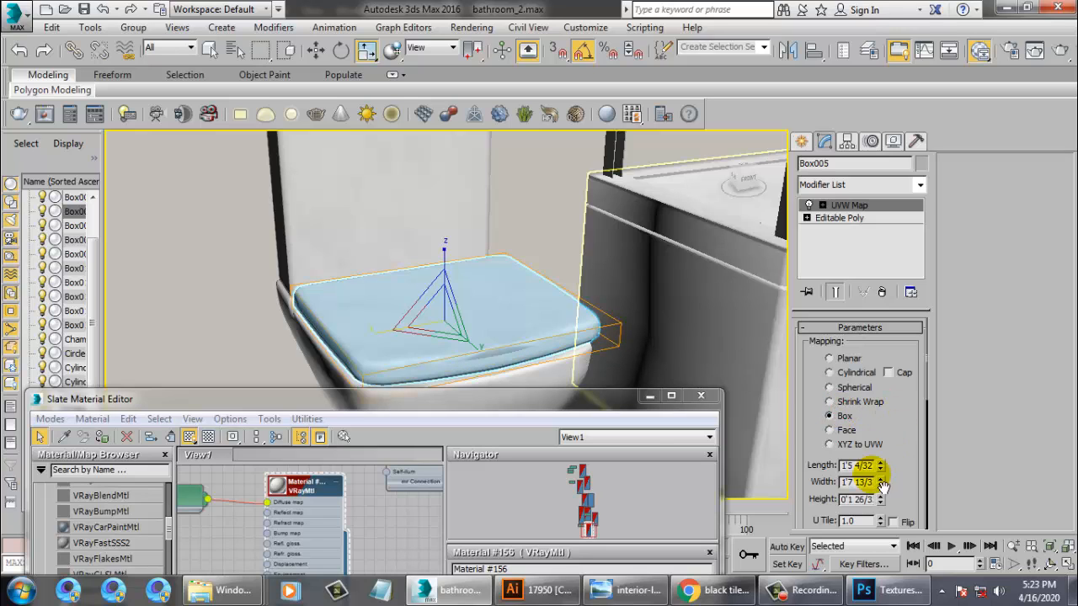
# Enlarge the lid's UVW Map gizmo to a height of about 0'7" and a length of about 1'9", and check the result
pyautogui.moveTo(891, 505); pyautogui.dragTo(899, 279)
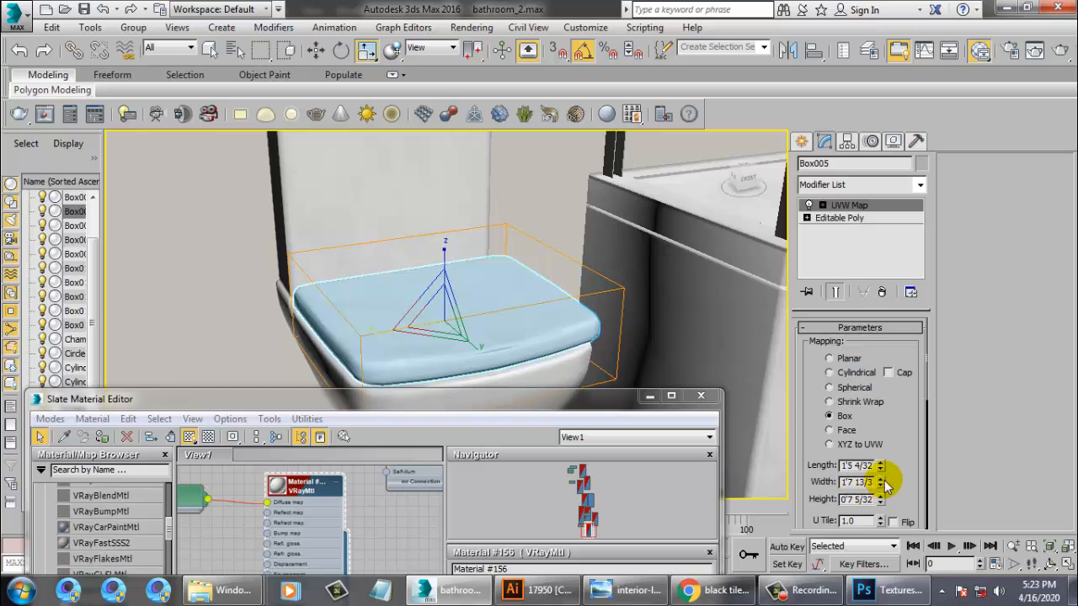
pyautogui.moveTo(885, 484); pyautogui.dragTo(878, 445)
pyautogui.moveTo(577, 311); pyautogui.dragTo(372, 216, button='middle')
pyautogui.scroll(-3, 372, 215)
pyautogui.keyDown('alt'); pyautogui.moveTo(479, 242); pyautogui.dragTo(281, 298, button='middle'); pyautogui.keyUp('alt')
pyautogui.scroll(3, 475, 276)
pyautogui.scroll(-3, 281, 298)
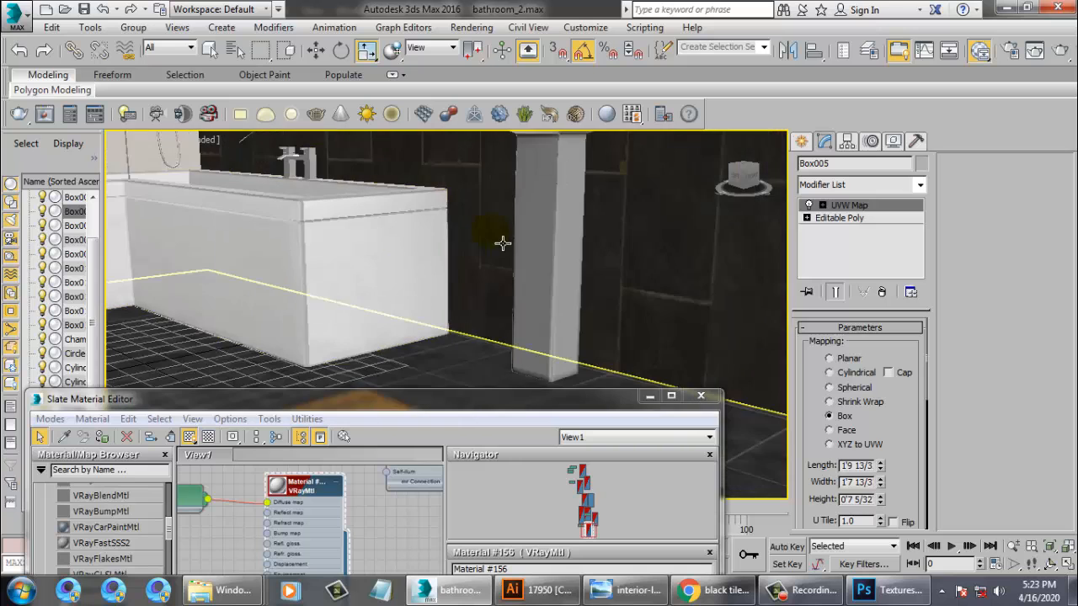
# Select the pedestal washbasin and assign the white ceramic material to it
pyautogui.moveTo(450, 303); pyautogui.dragTo(397, 384, button='middle')
pyautogui.click(555, 160)
pyautogui.press('z')
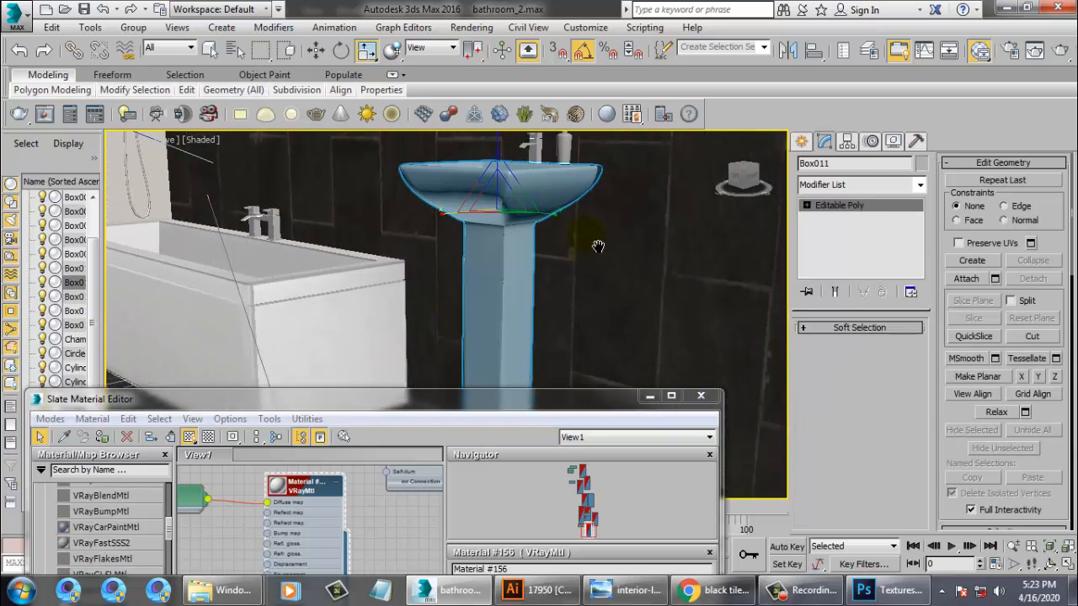
pyautogui.click(103, 440)
pyautogui.keyDown('alt'); pyautogui.moveTo(604, 312); pyautogui.dragTo(649, 261, button='middle'); pyautogui.keyUp('alt')
pyautogui.scroll(3, 582, 323)
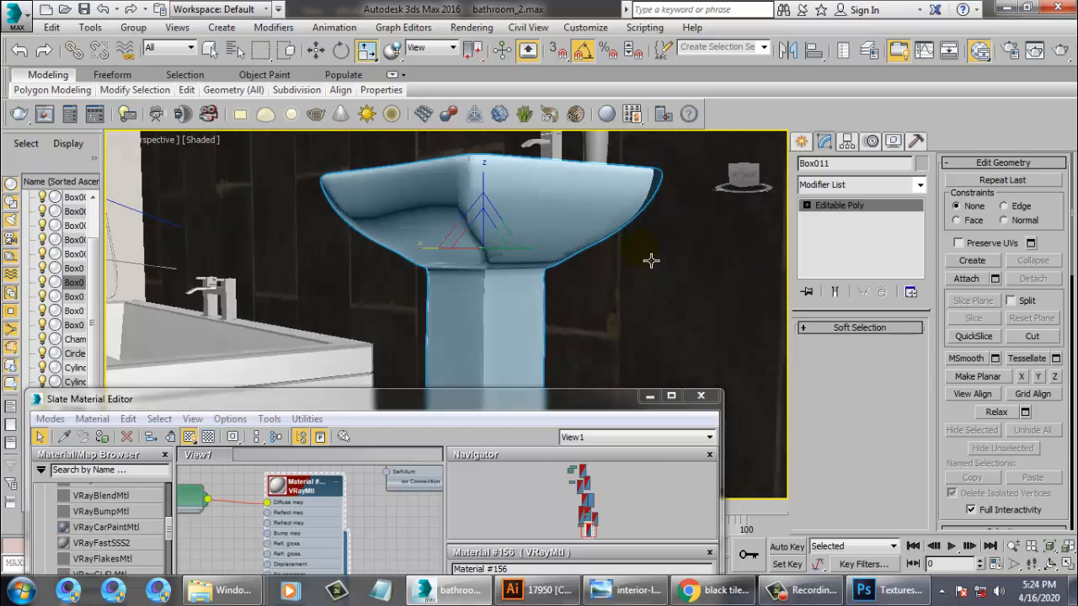
pyautogui.scroll(-3, 649, 260)
# Minimize the material editor, add a UVW Map modifier with Box mapping to the washbasin, and check the basin from above
pyautogui.click(645, 407)
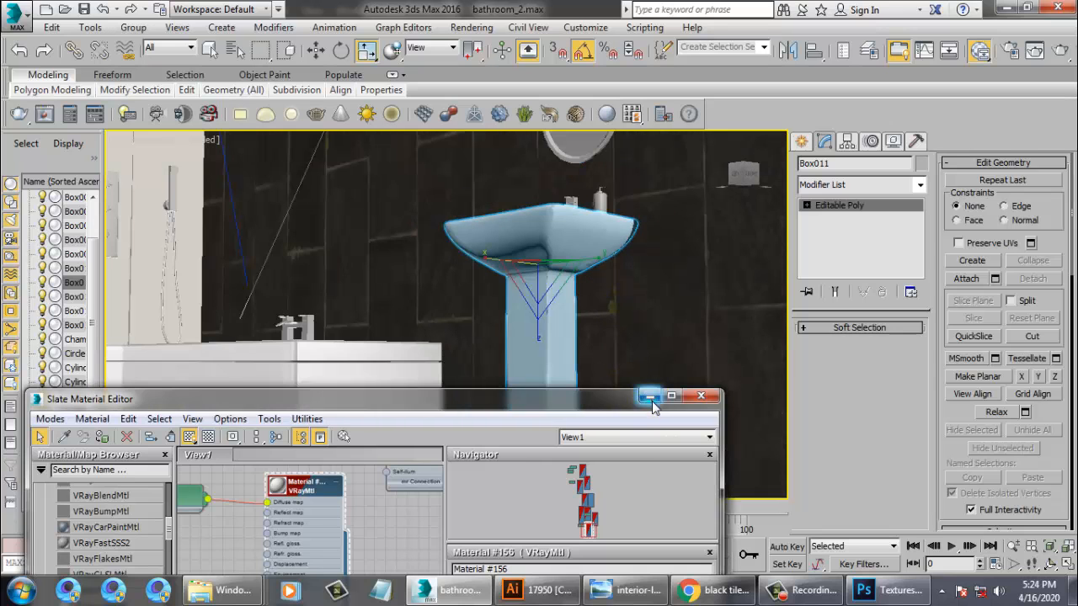
pyautogui.click(650, 396)
pyautogui.keyDown('alt'); pyautogui.moveTo(564, 358); pyautogui.dragTo(585, 366, button='middle'); pyautogui.keyUp('alt')
pyautogui.click(921, 185)
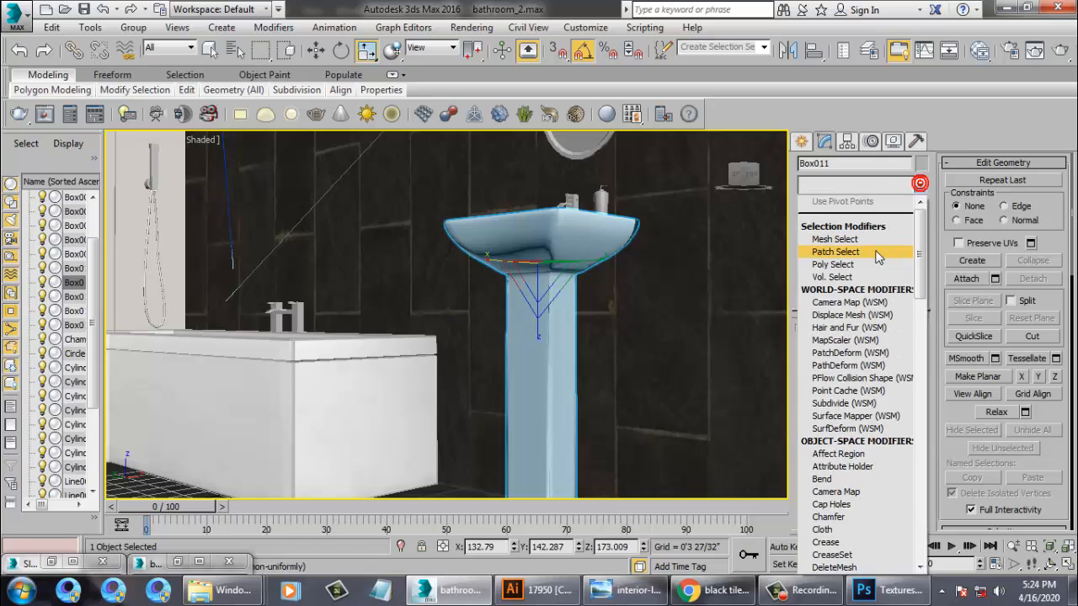
pyautogui.scroll(-10, 871, 265)
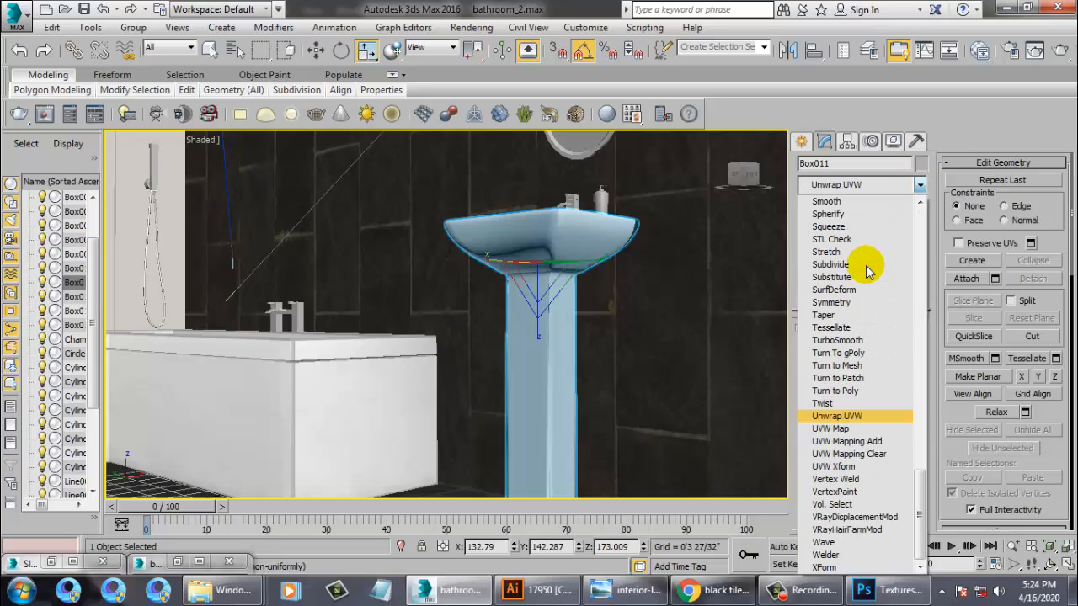
pyautogui.click(850, 426)
pyautogui.click(829, 416)
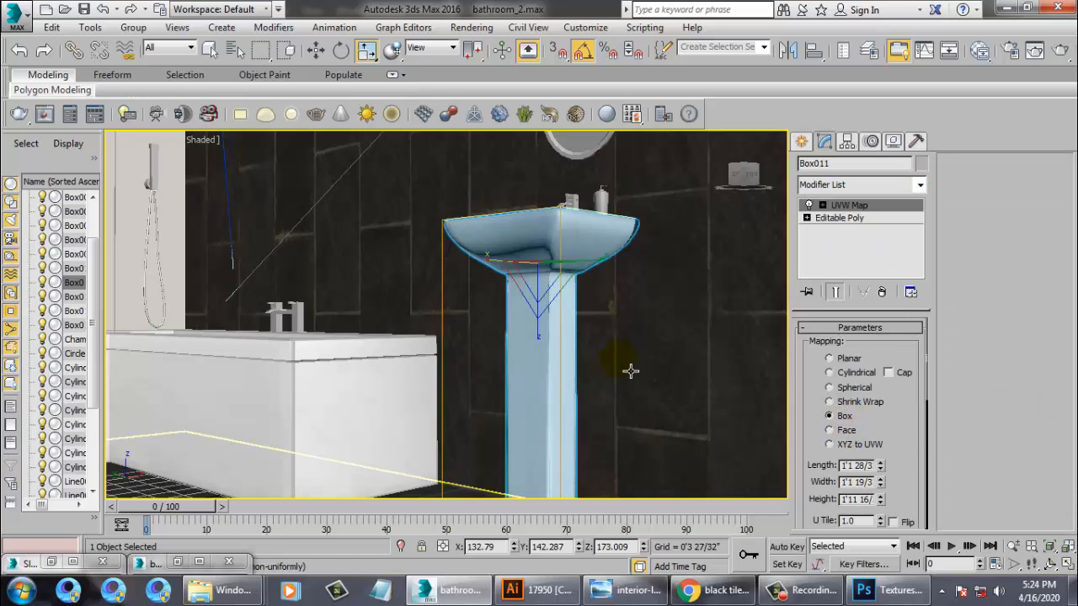
pyautogui.keyDown('alt'); pyautogui.moveTo(601, 346); pyautogui.dragTo(645, 346, button='middle'); pyautogui.keyUp('alt')
pyautogui.keyDown('alt'); pyautogui.moveTo(631, 331); pyautogui.dragTo(622, 305, button='middle'); pyautogui.keyUp('alt')
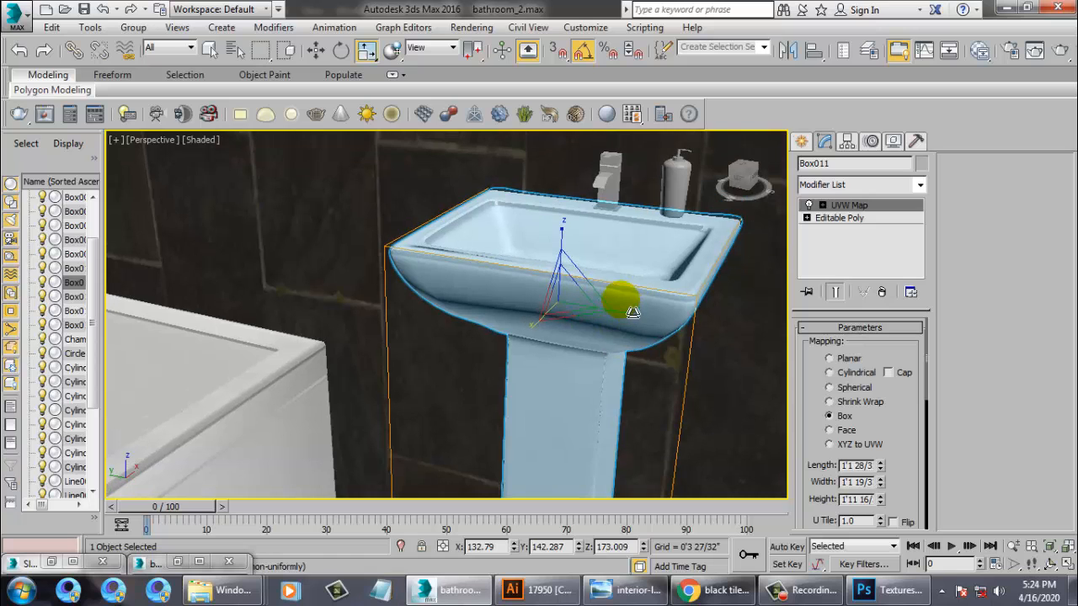
# Inspect the mapped washbasin from the front and side, along with the mirror and tiled wall around it
pyautogui.press('F4')
pyautogui.press('F4')
pyautogui.keyDown('alt'); pyautogui.moveTo(697, 399); pyautogui.dragTo(678, 367, button='middle'); pyautogui.keyUp('alt')
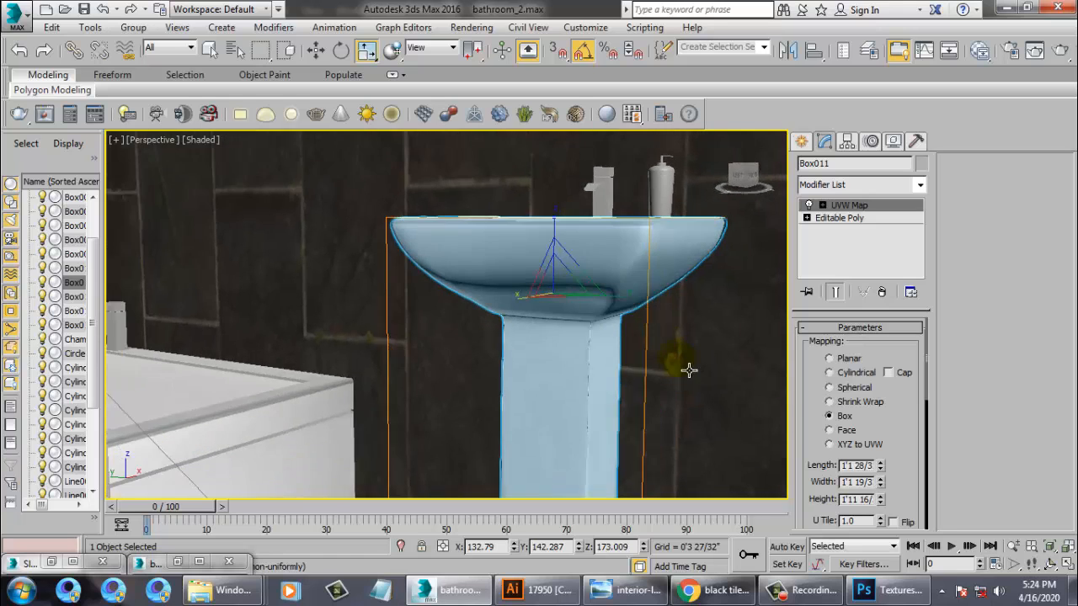
pyautogui.moveTo(607, 384); pyautogui.dragTo(648, 282, button='middle')
pyautogui.scroll(-8, 588, 334)
pyautogui.keyDown('alt'); pyautogui.moveTo(600, 345); pyautogui.dragTo(542, 356, button='middle'); pyautogui.keyUp('alt')
pyautogui.scroll(2, 541, 356)
pyautogui.moveTo(631, 278); pyautogui.dragTo(578, 378, button='middle')
pyautogui.scroll(3, 577, 378)
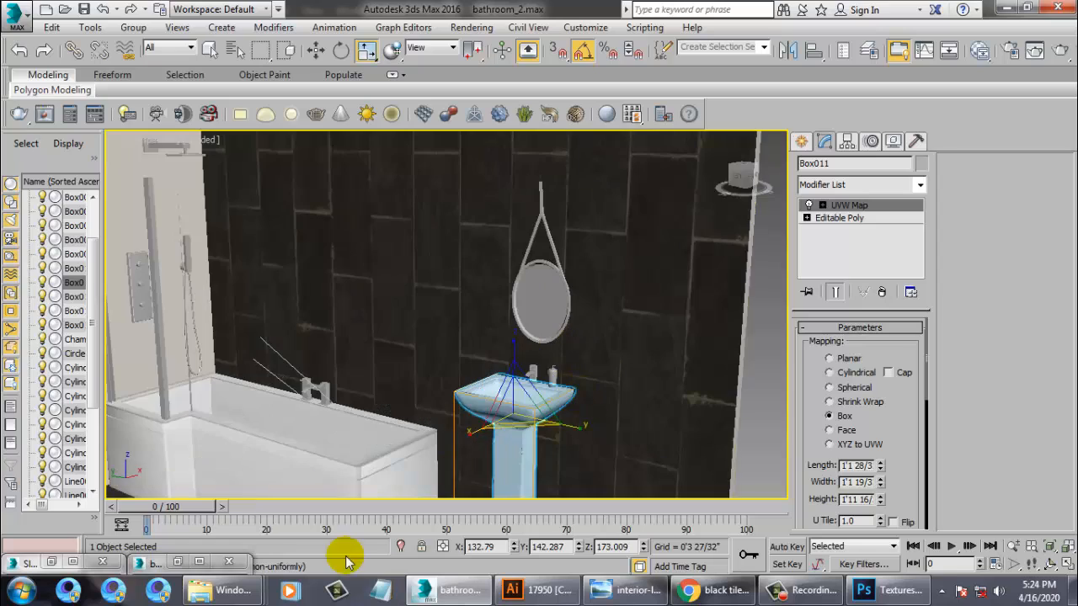
# Compare the washbasin and soap dispenser with the bathroom.jpg reference image, then clear the reference and material editor from view
pyautogui.doubleClick(26, 562)
pyautogui.moveTo(436, 406); pyautogui.dragTo(487, 126)
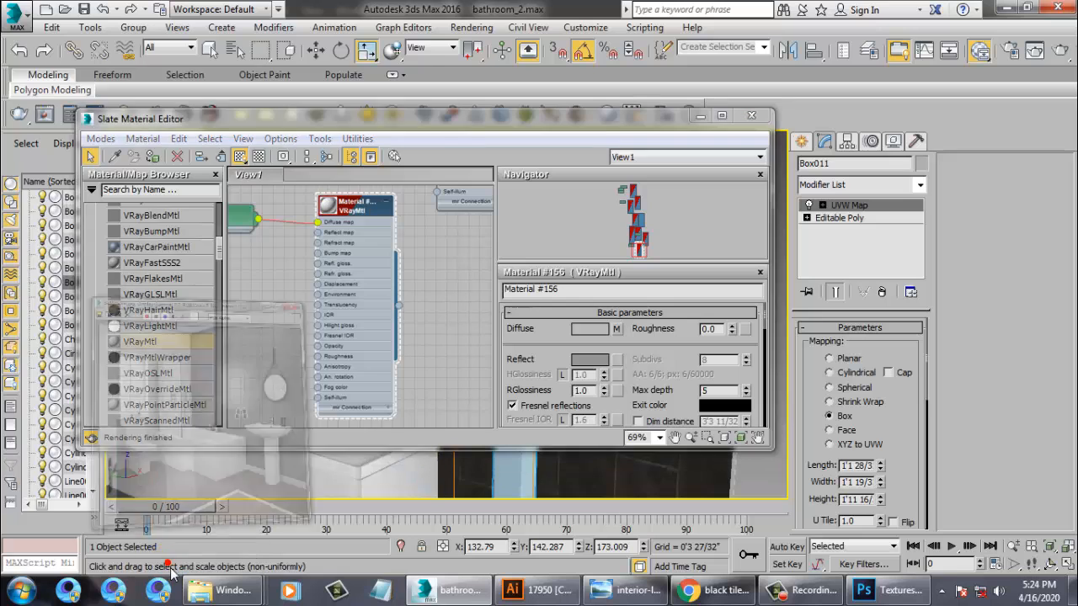
pyautogui.click(174, 563)
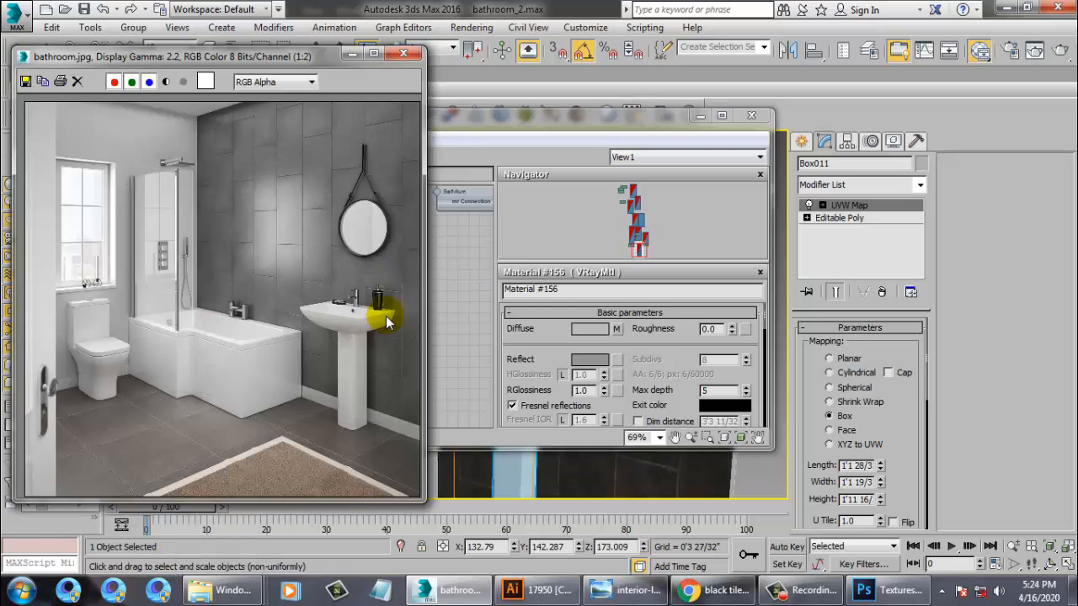
pyautogui.click(353, 53)
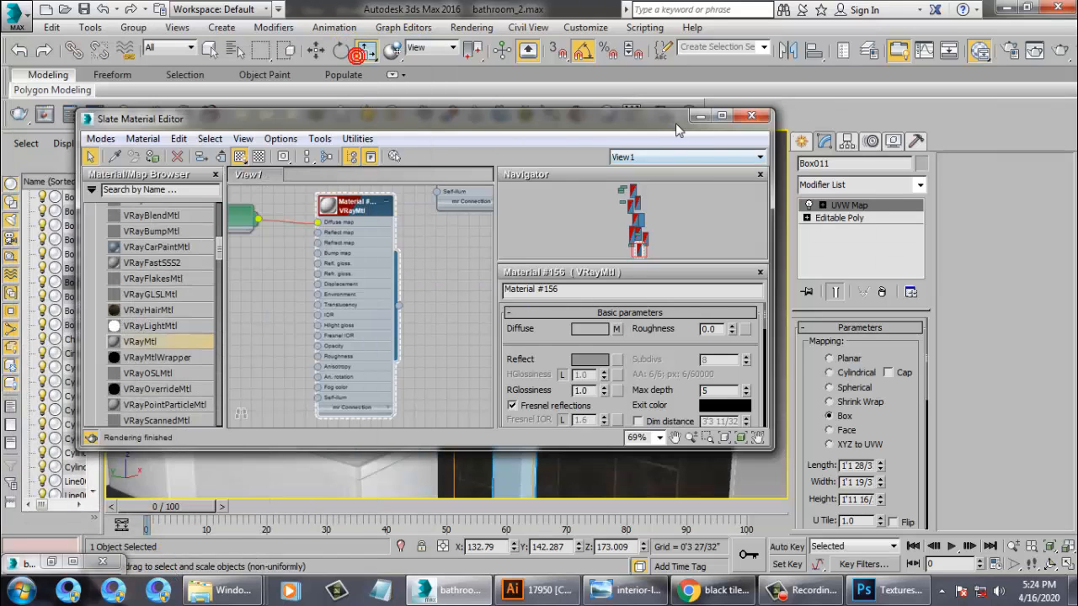
pyautogui.click(699, 115)
# Select the soap dispenser on the washbasin, show its edged faces, and select the polygons of its pump nozzle
pyautogui.click(552, 379)
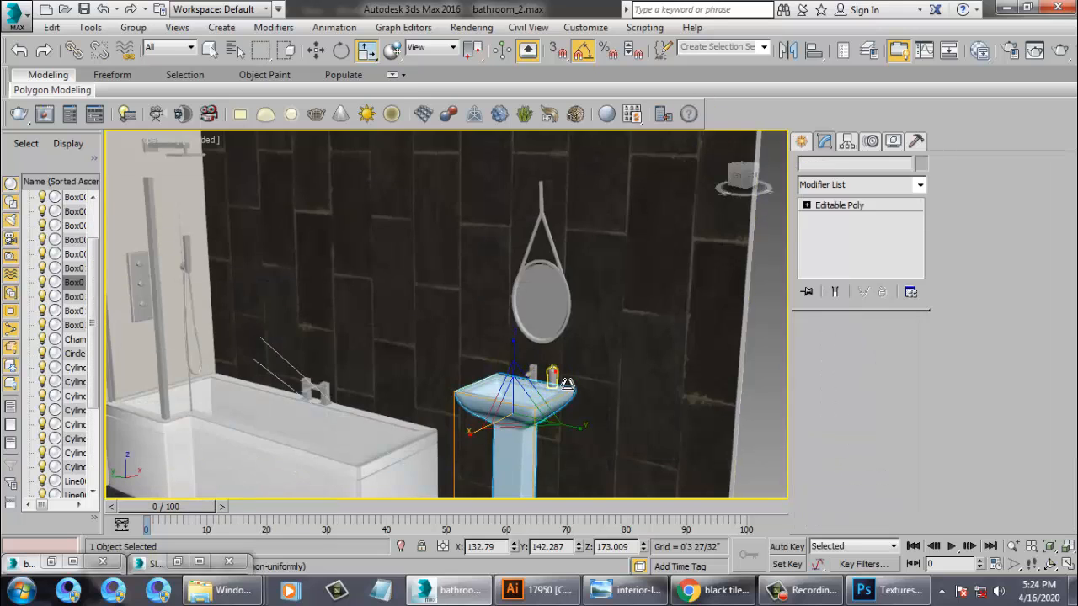
pyautogui.press('z')
pyautogui.scroll(5, 564, 320)
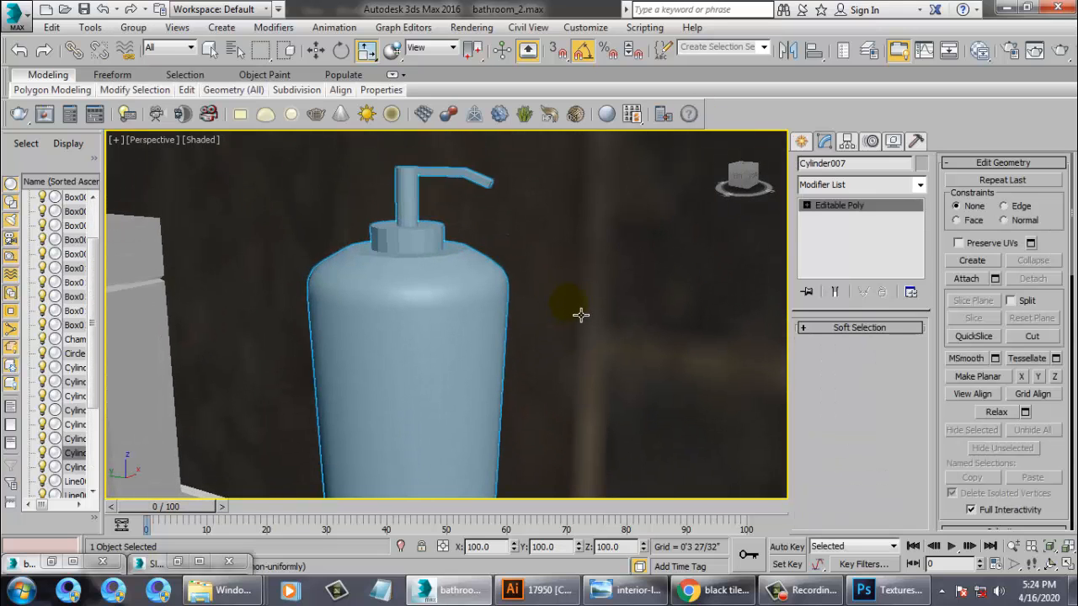
pyautogui.press('F4')
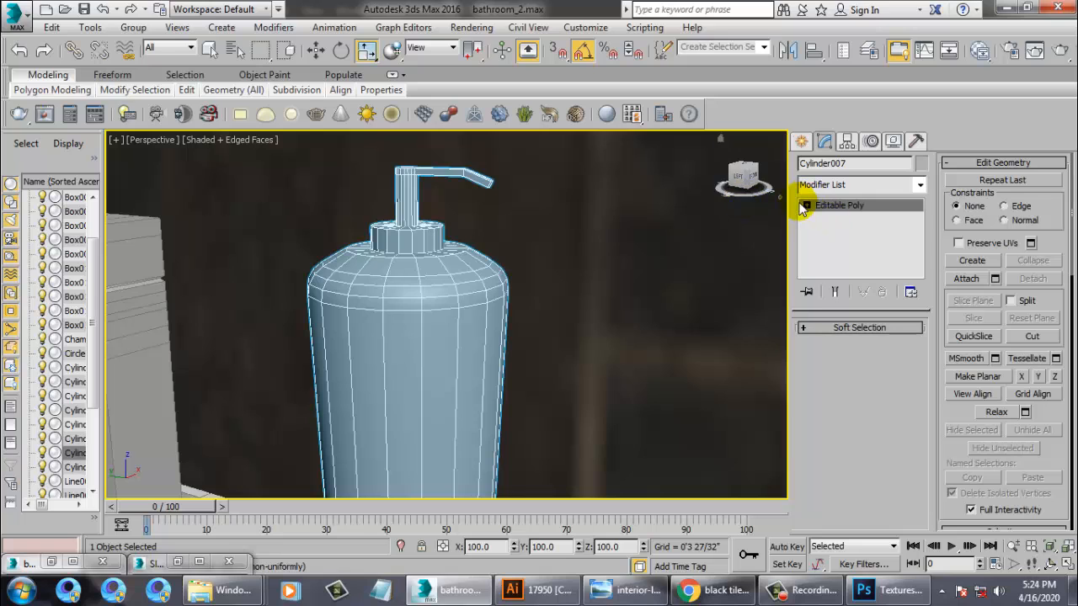
pyautogui.click(806, 205)
pyautogui.click(845, 246)
pyautogui.keyDown('alt'); pyautogui.moveTo(518, 235); pyautogui.dragTo(512, 275, button='middle'); pyautogui.keyUp('alt')
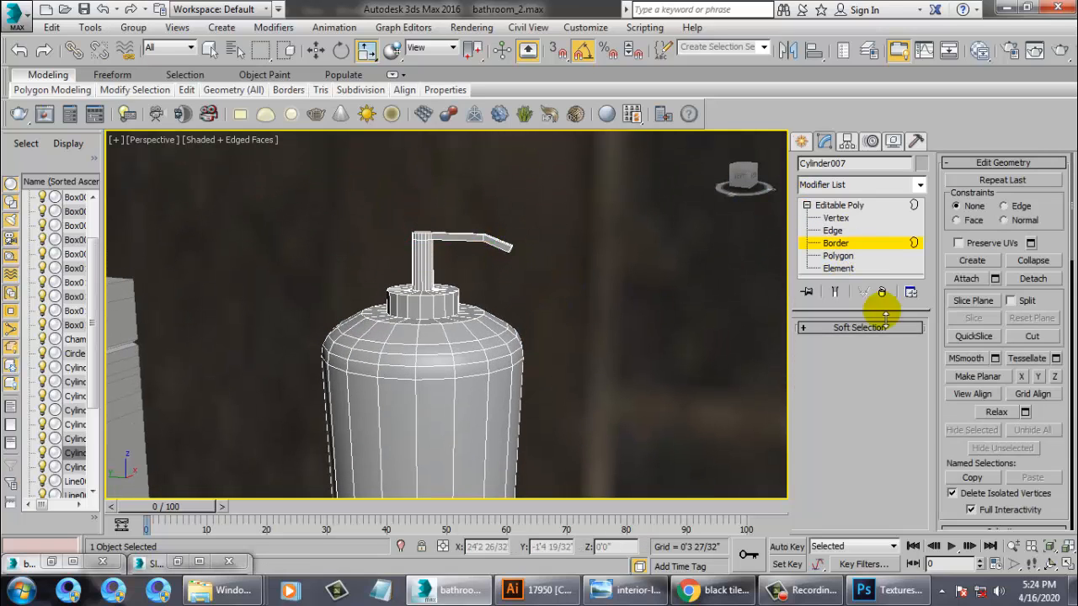
pyautogui.click(838, 255)
pyautogui.click(505, 244)
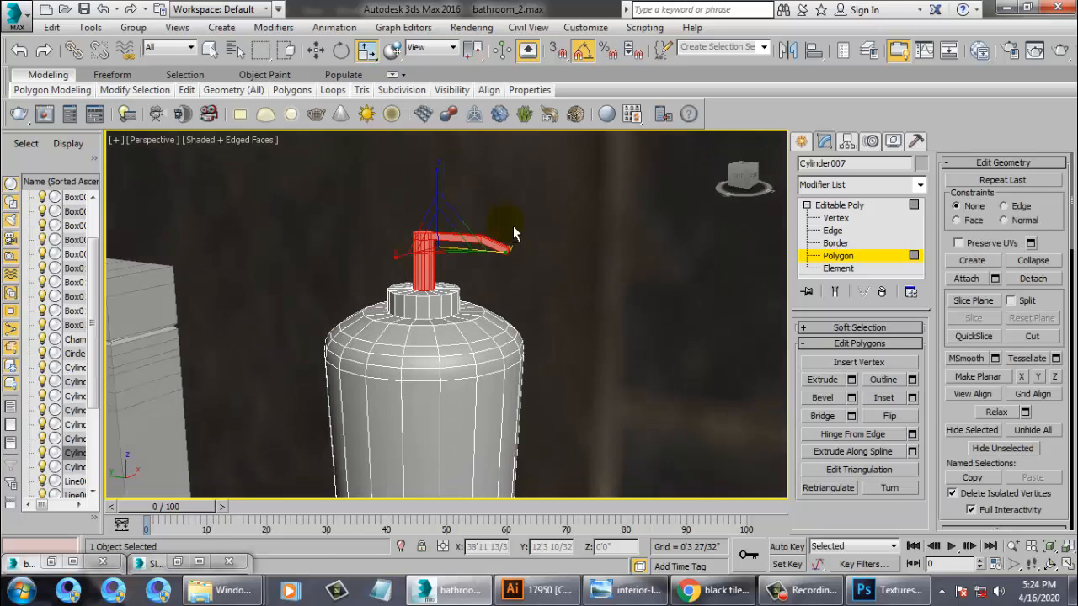
# Assign the existing reflective grey VRayMtl, Material #77, to the selected pump nozzle polygons and minimize the material editor
pyautogui.press('m')
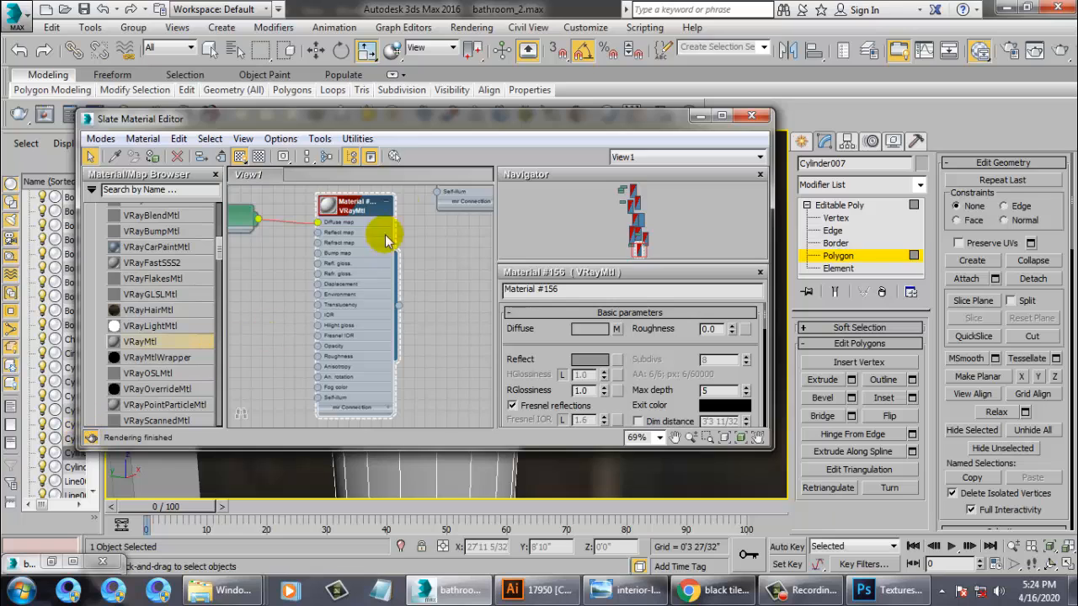
pyautogui.moveTo(385, 236); pyautogui.dragTo(356, 424, button='middle')
pyautogui.moveTo(375, 211); pyautogui.dragTo(425, 165, button='middle')
pyautogui.click(350, 248)
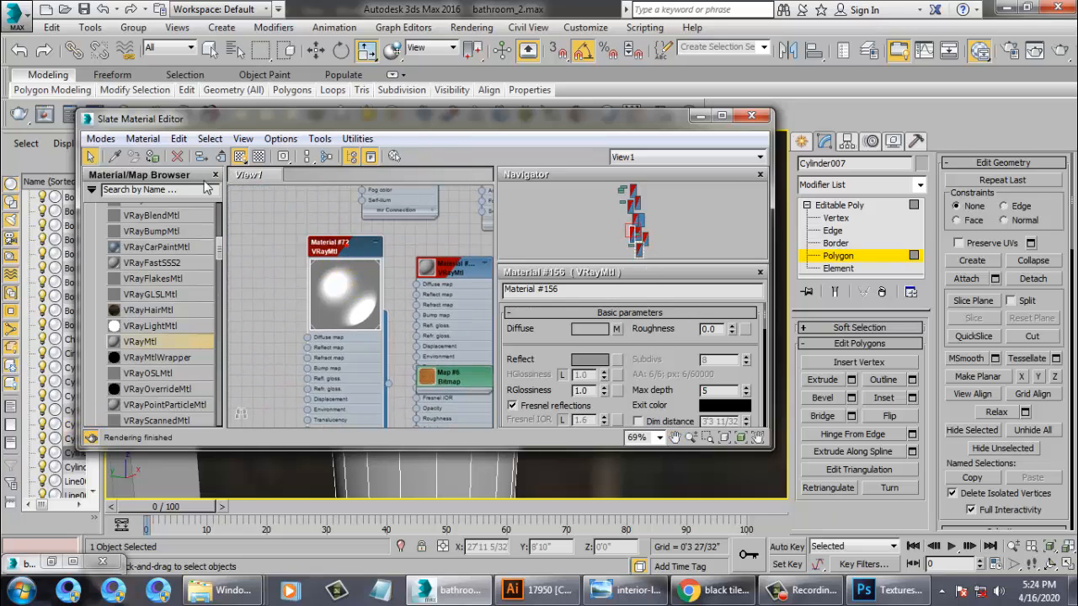
pyautogui.click(151, 156)
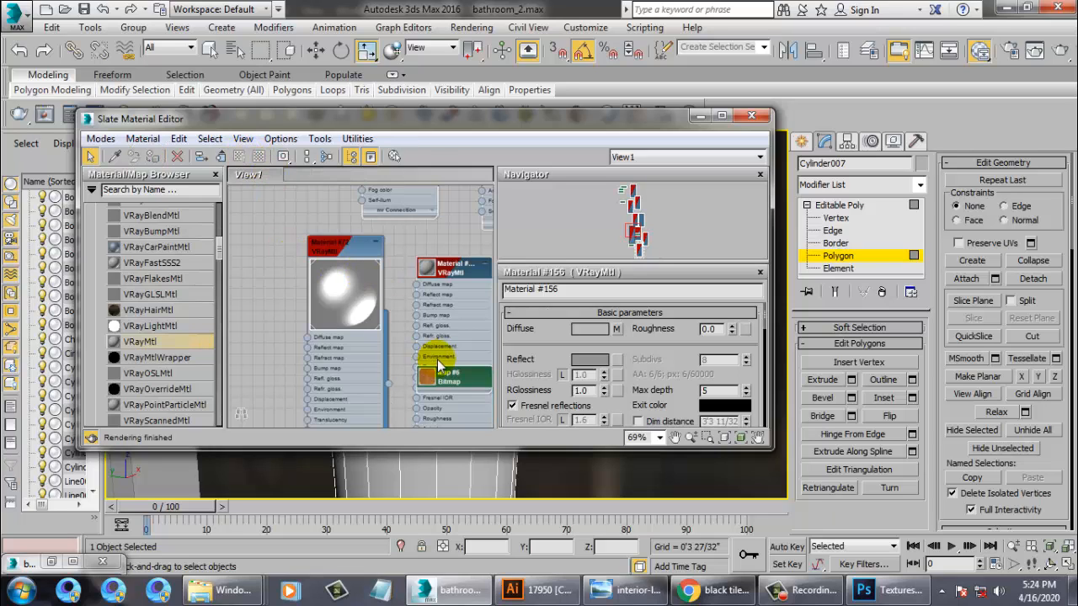
pyautogui.moveTo(436, 358); pyautogui.dragTo(389, 290, button='middle')
pyautogui.click(697, 115)
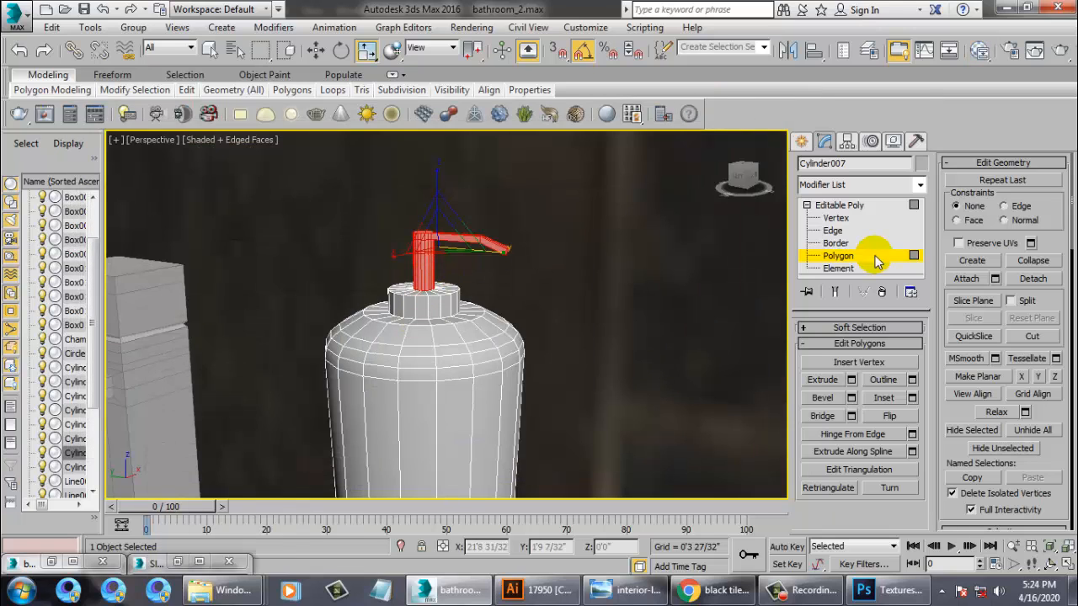
# Invert the polygon selection to the dispenser's bottle and add a new VRayMtl to the material view, opening its parameters
pyautogui.hotkey('ctrl', 'i')
pyautogui.click(178, 562)
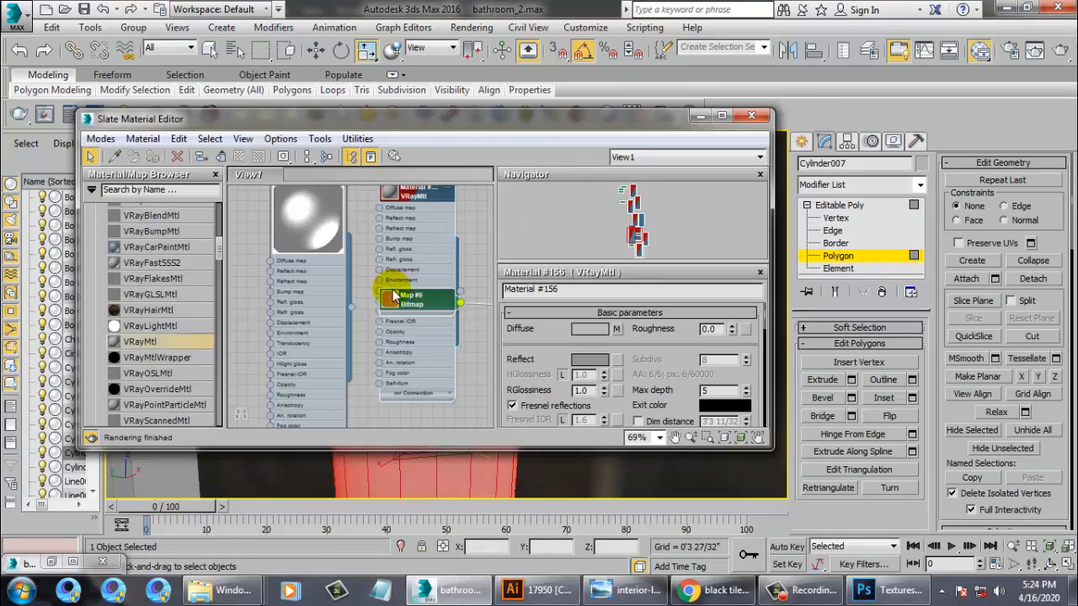
pyautogui.moveTo(361, 279); pyautogui.dragTo(341, 200, button='middle')
pyautogui.moveTo(341, 351); pyautogui.dragTo(339, 340, button='middle')
pyautogui.scroll(-6, 349, 347)
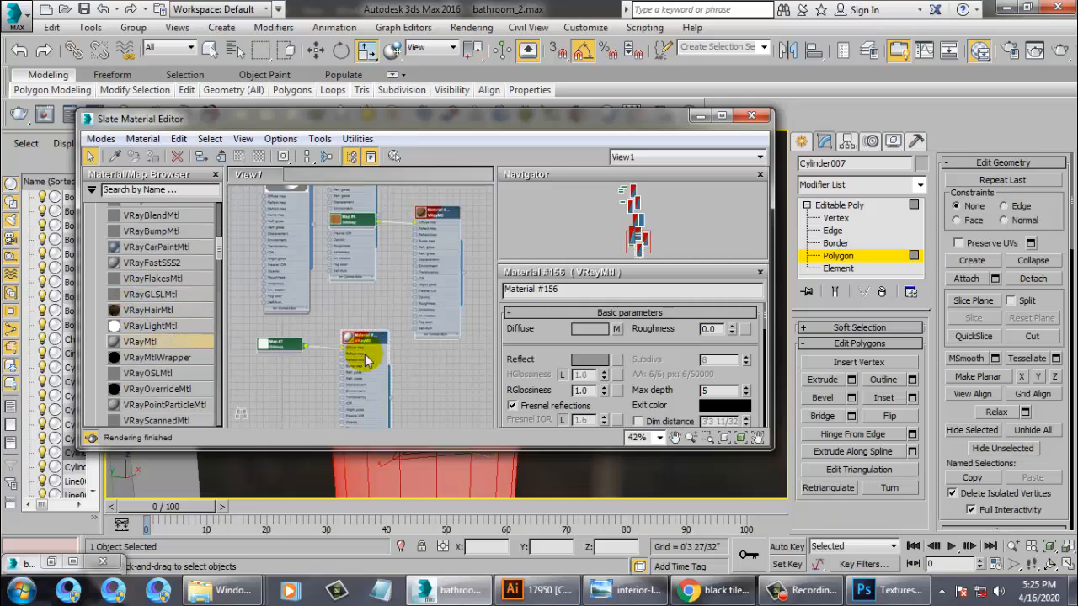
pyautogui.moveTo(357, 294); pyautogui.dragTo(376, 291)
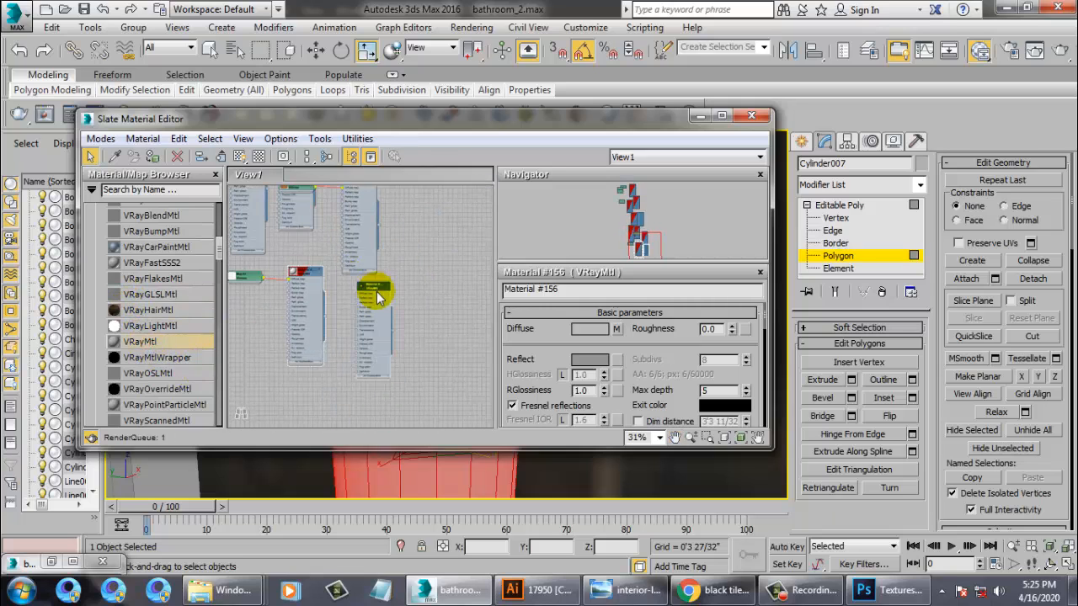
pyautogui.doubleClick(375, 291)
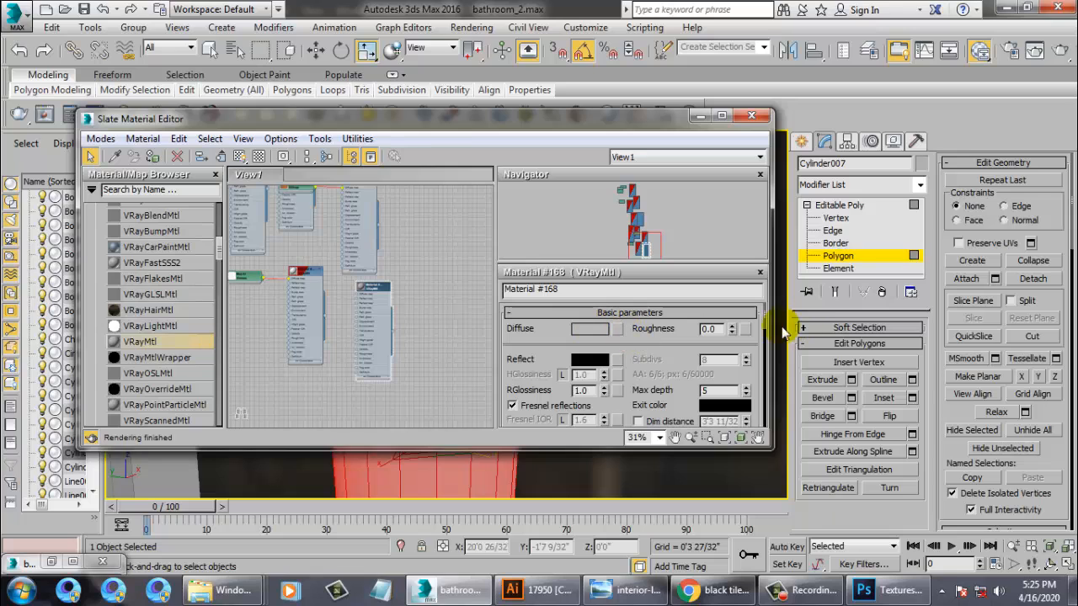
# Set the new material's diffuse colour to dark grey, assign it to the bottle polygons, and minimize the material editor
pyautogui.click(618, 328)
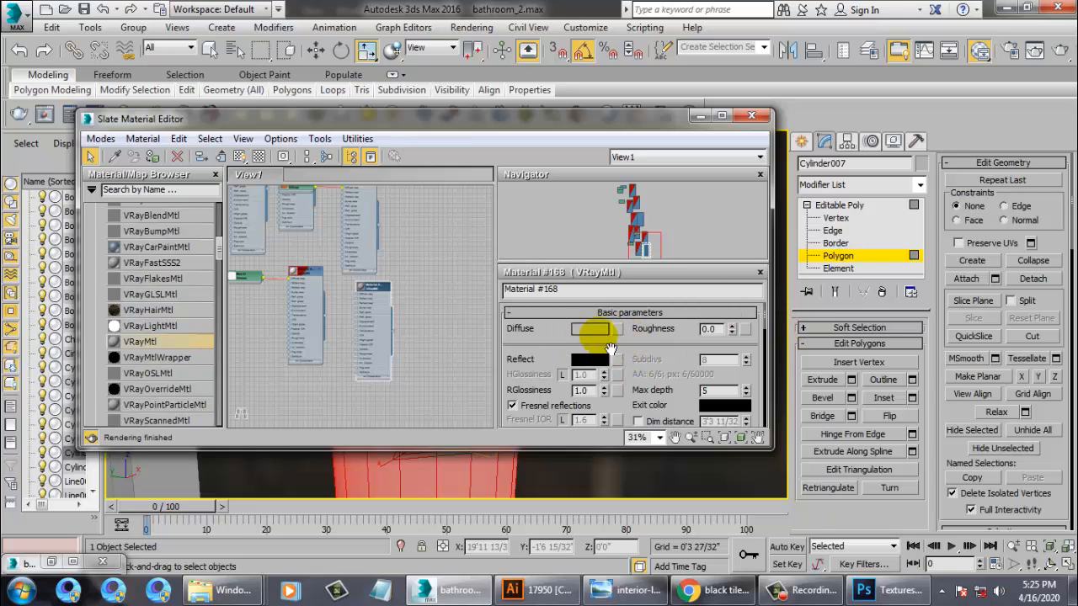
pyautogui.click(593, 330)
pyautogui.moveTo(461, 169); pyautogui.dragTo(463, 109)
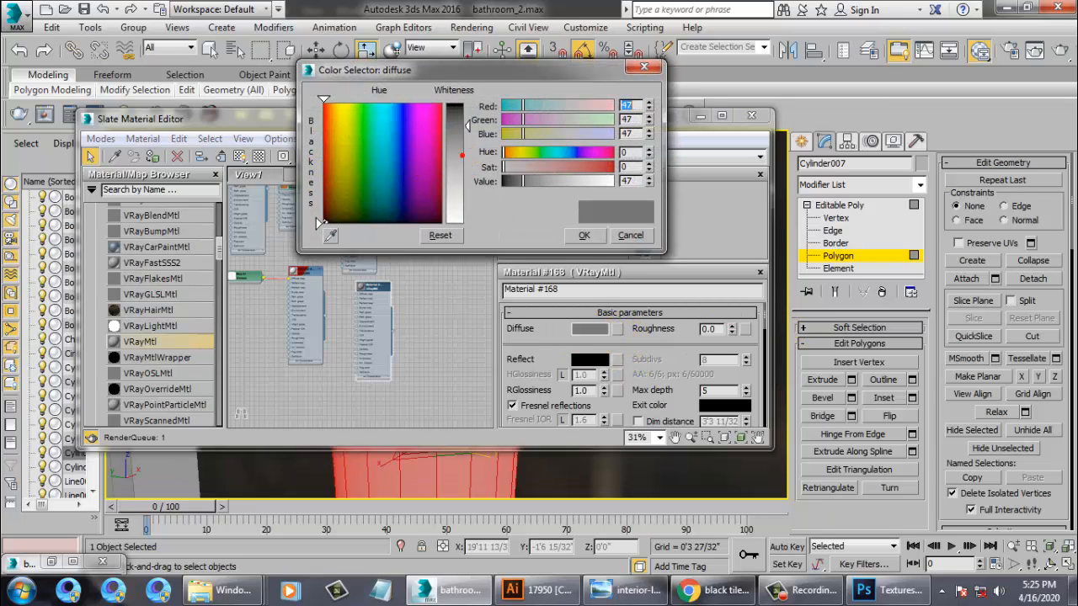
pyautogui.press('Return')
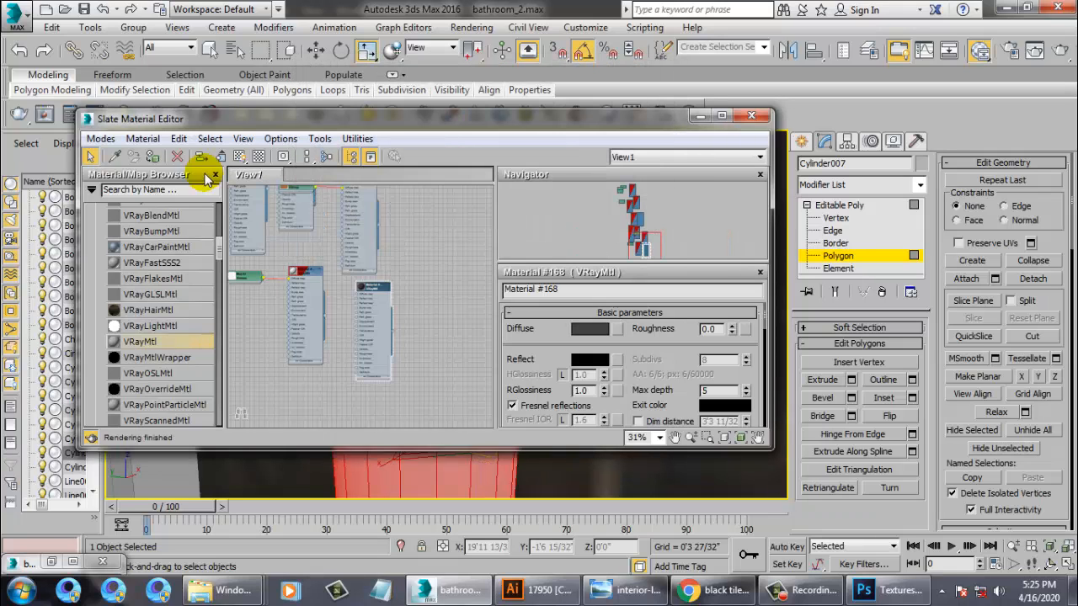
pyautogui.click(697, 115)
# Check the round mirror's frame and strap in the bathroom.jpg reference image
pyautogui.scroll(-8, 551, 293)
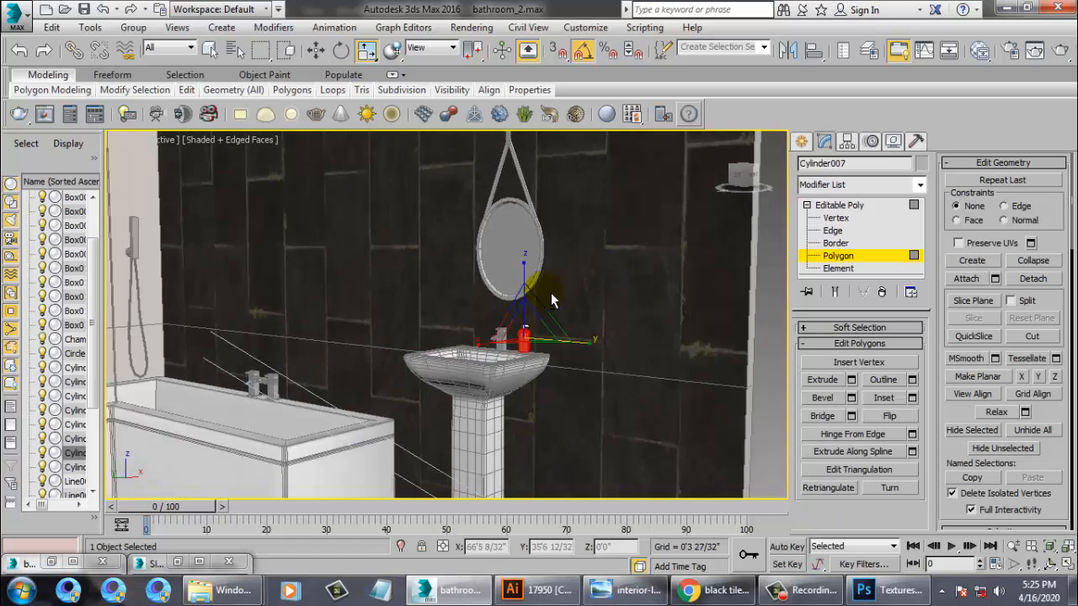
pyautogui.scroll(-2, 551, 297)
pyautogui.doubleClick(49, 562)
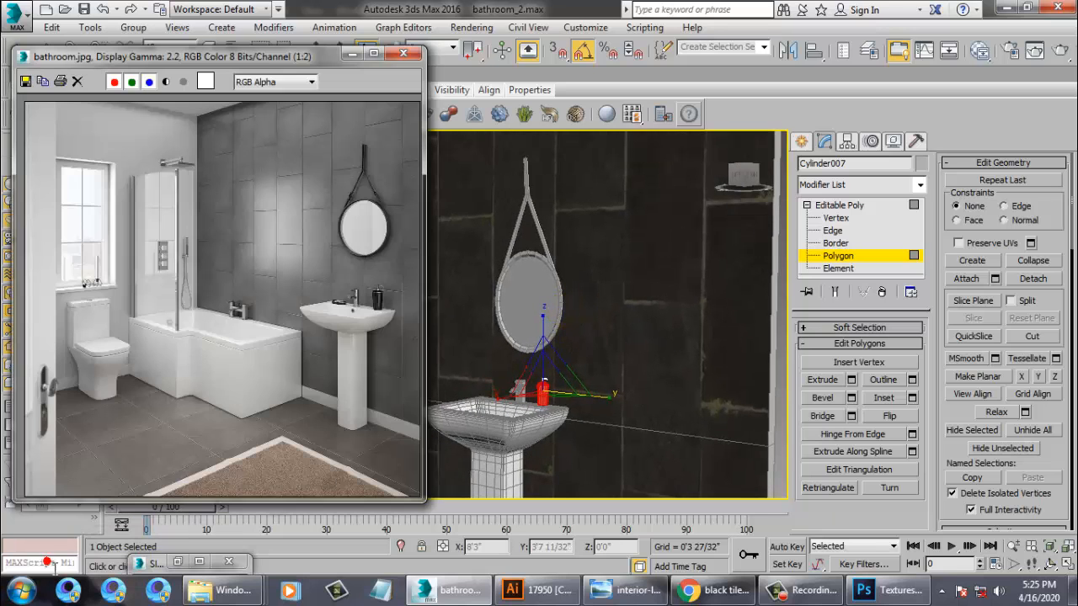
pyautogui.click(357, 55)
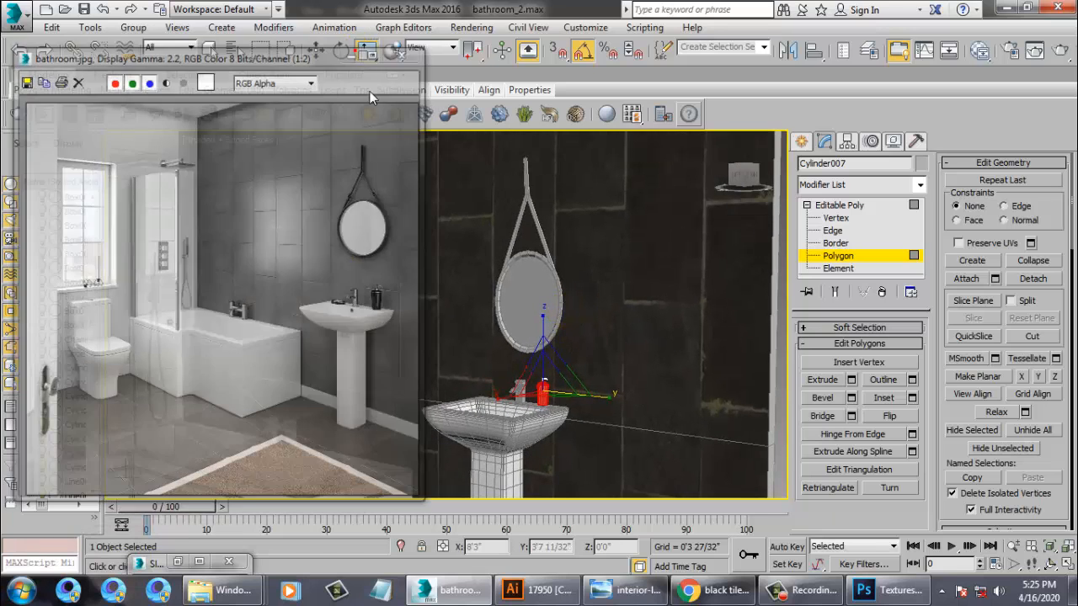
# Select the polygons of the round mirror's frame and hanging strap, and assign the dark grey VRayMtl to them
pyautogui.click(498, 306)
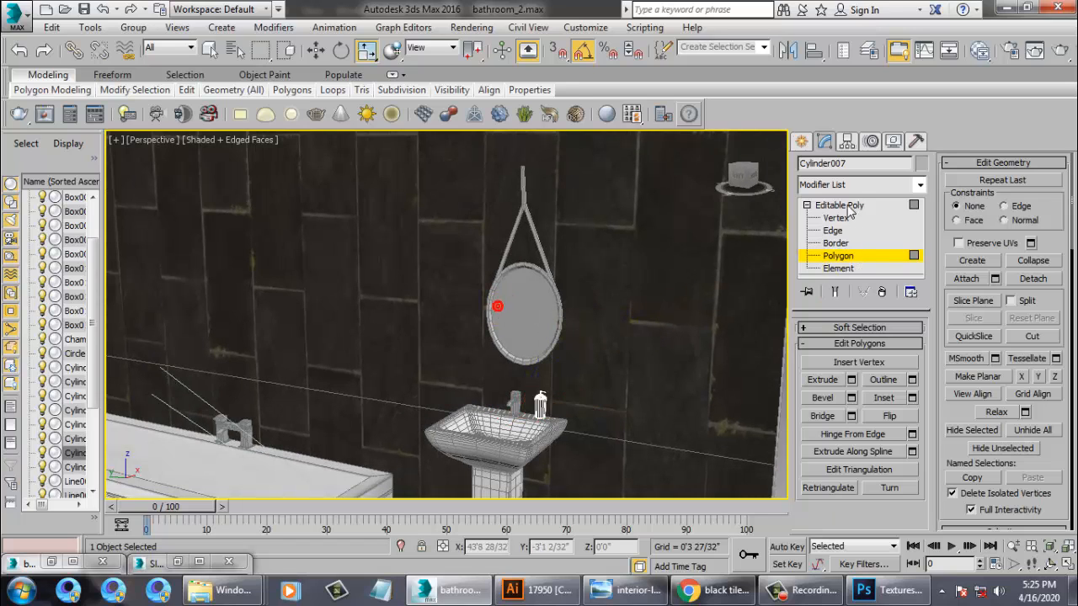
pyautogui.click(847, 207)
pyautogui.click(523, 319)
pyautogui.click(842, 256)
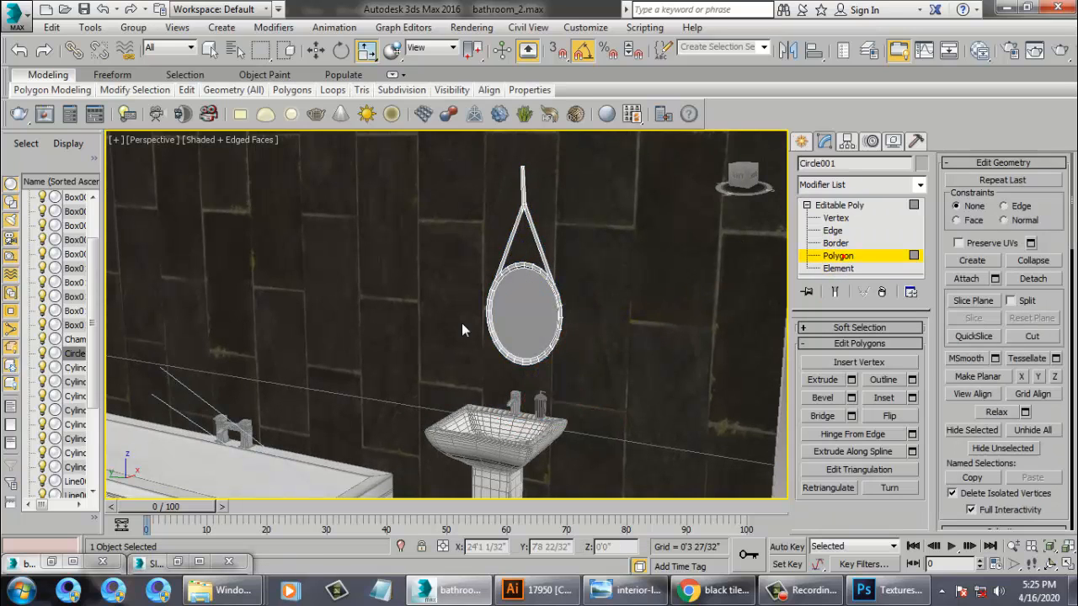
pyautogui.click(525, 325)
pyautogui.hotkey('ctrl', 'i')
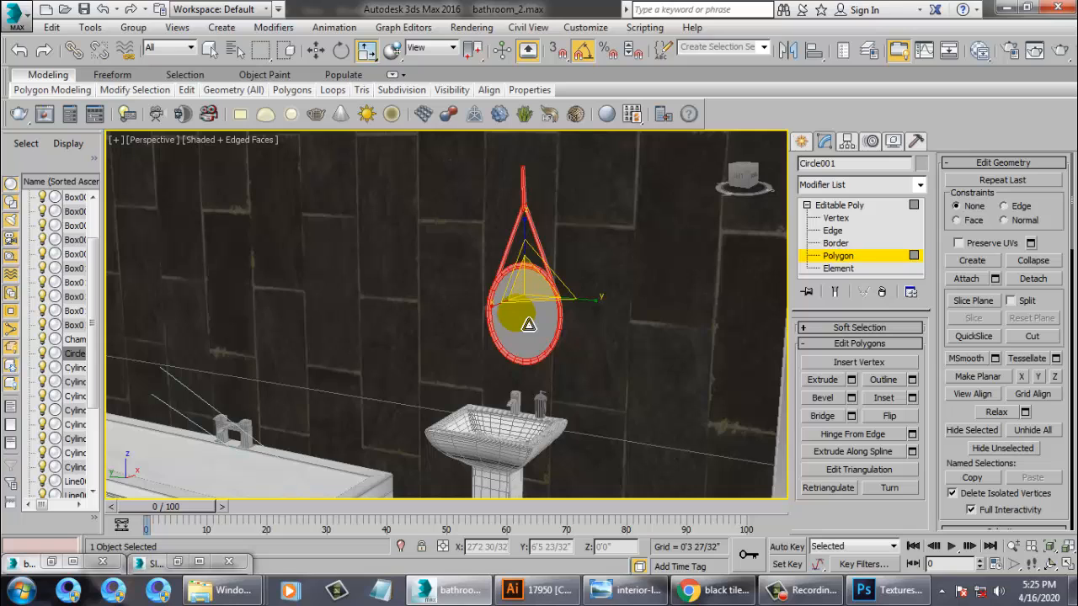
pyautogui.press('m')
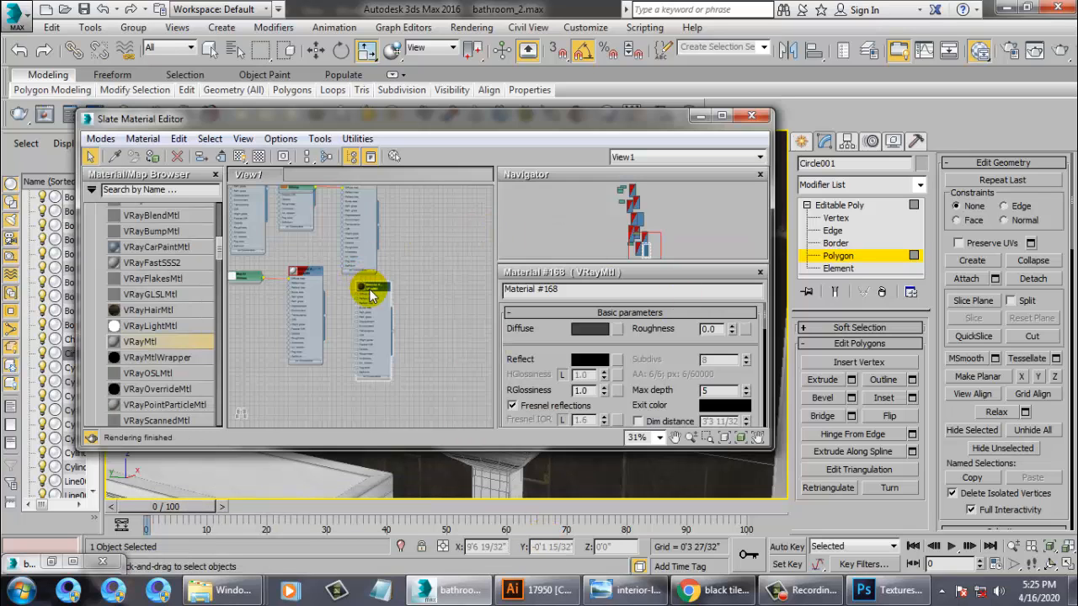
pyautogui.click(152, 156)
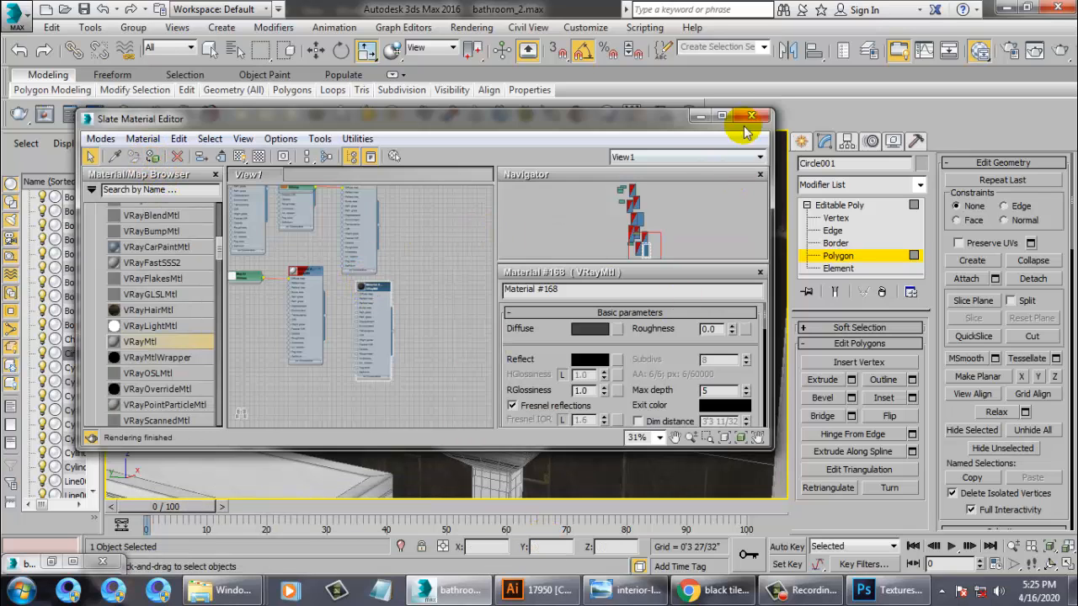
pyautogui.click(701, 115)
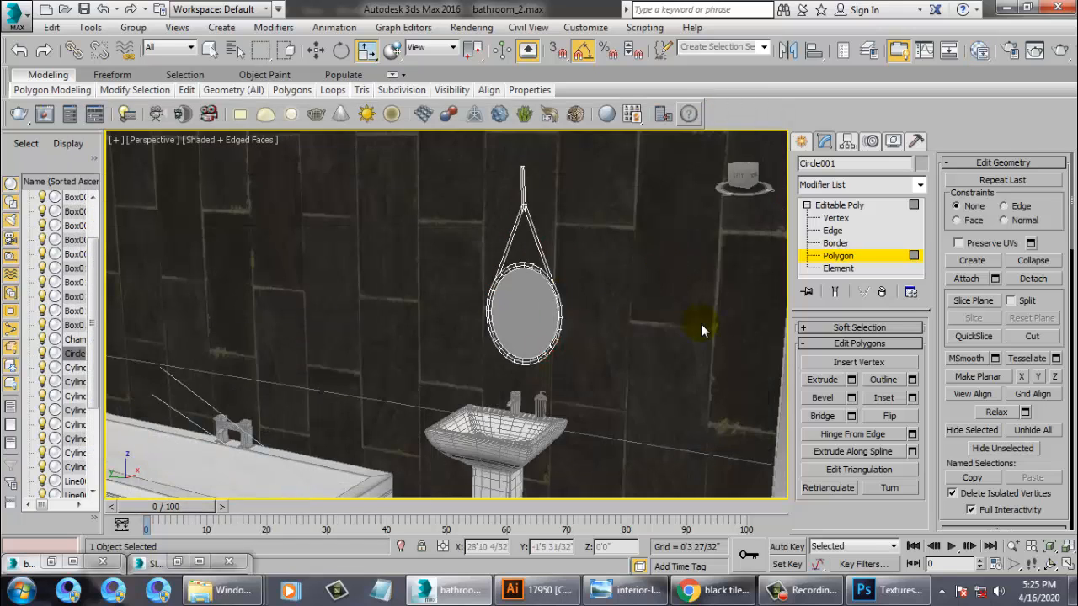
# Show the scene through PhysCamera002 with safe frames and Realistic shading, and leave the mirror's polygon editing
pyautogui.press('c')
pyautogui.click(503, 191)
pyautogui.doubleClick(503, 191)
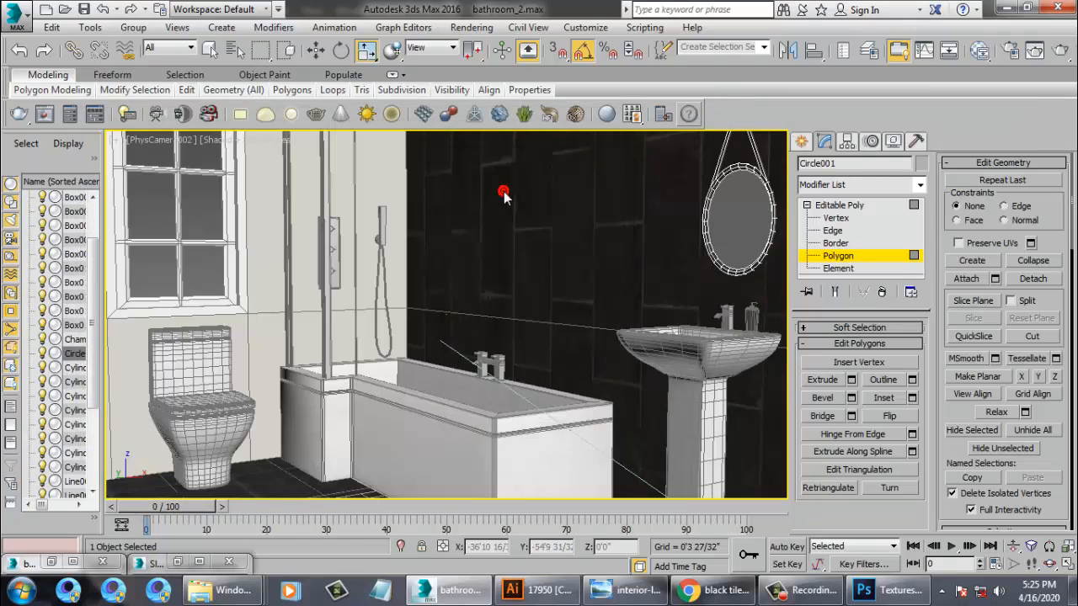
pyautogui.hotkey('shift', 'f')
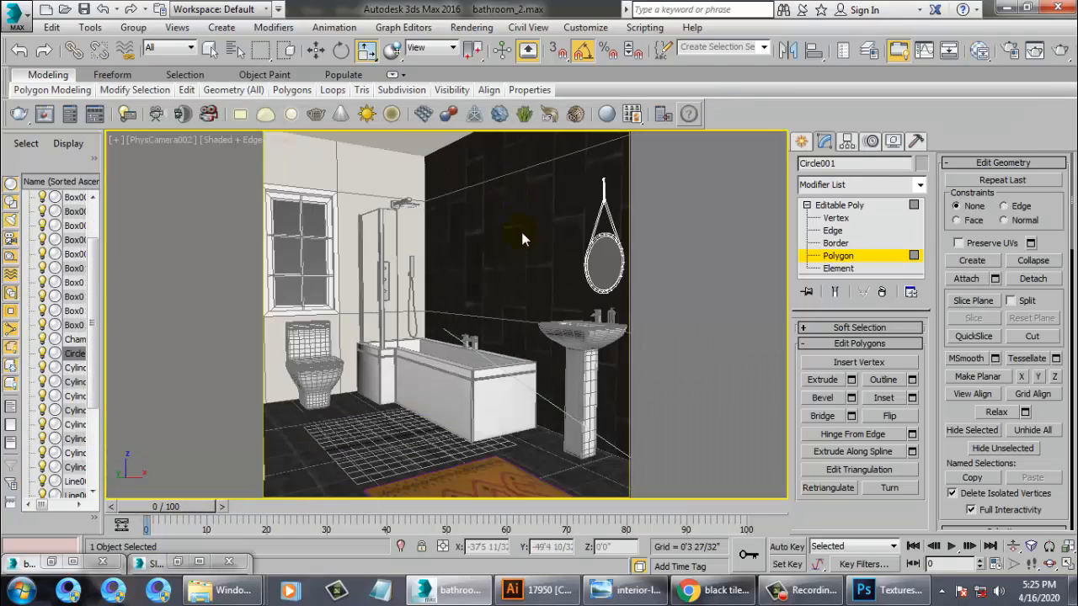
pyautogui.click(255, 144)
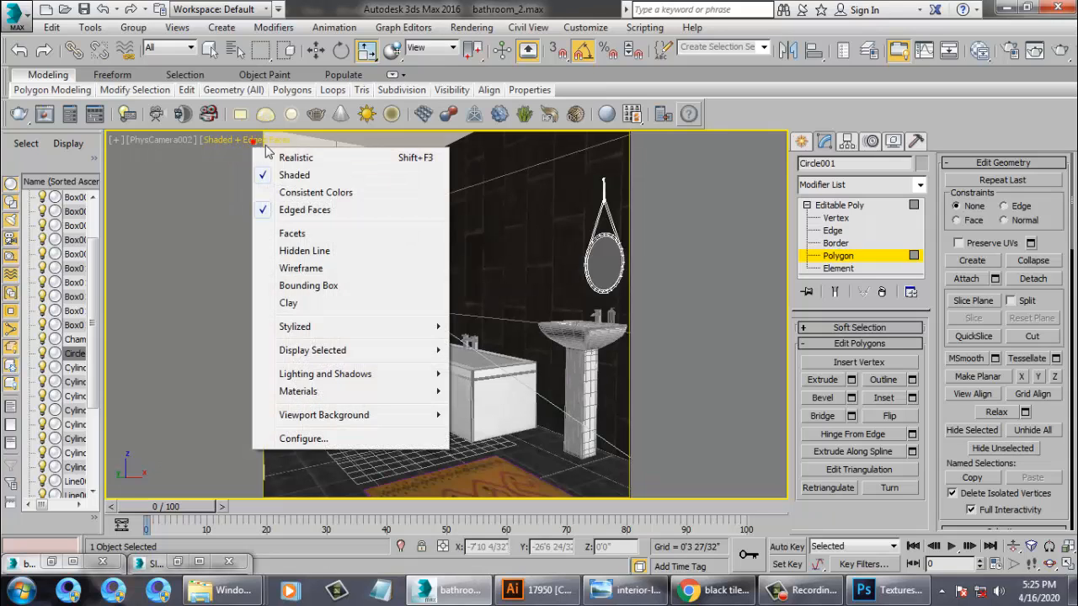
pyautogui.click(279, 157)
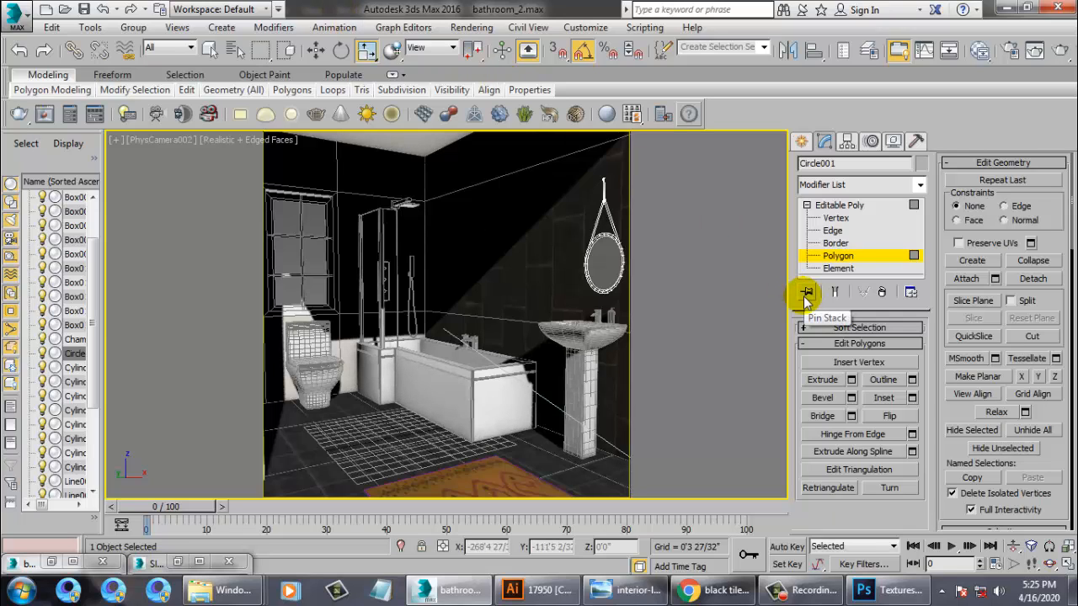
pyautogui.click(840, 206)
pyautogui.click(800, 590)
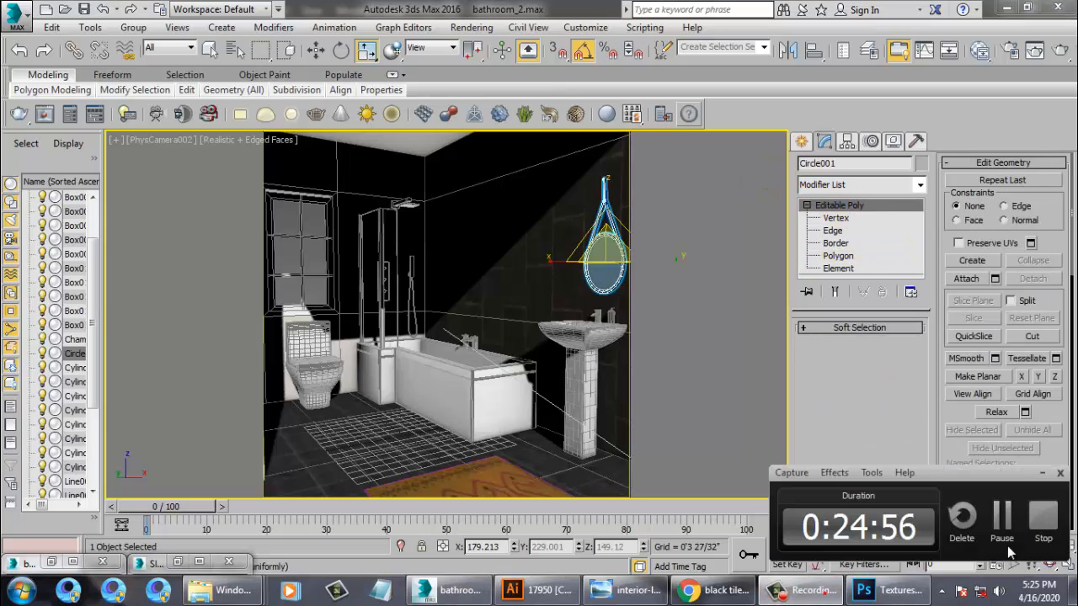
pyautogui.click(1044, 518)
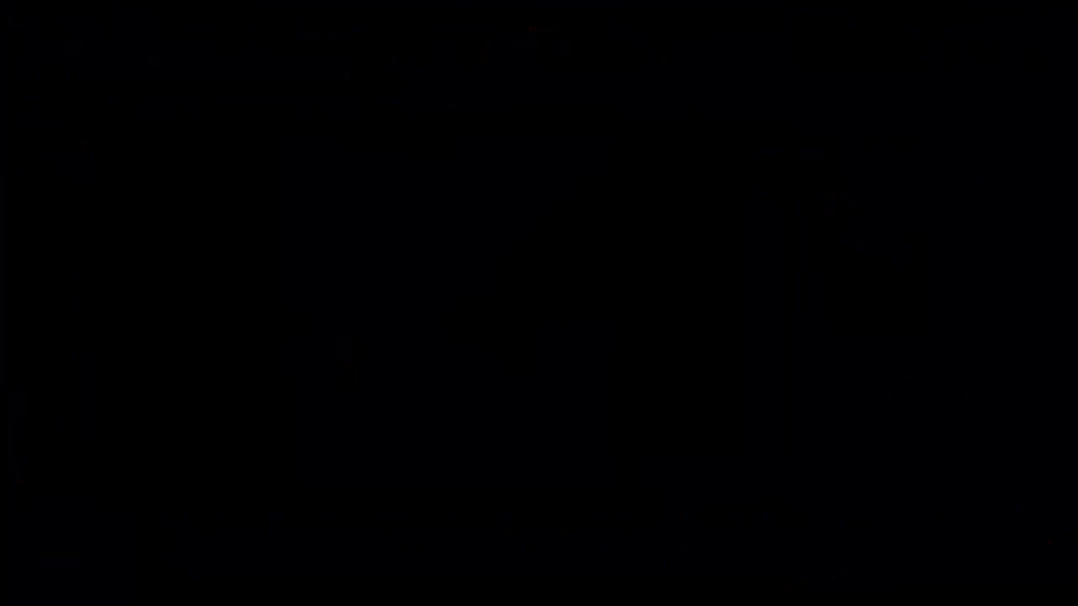